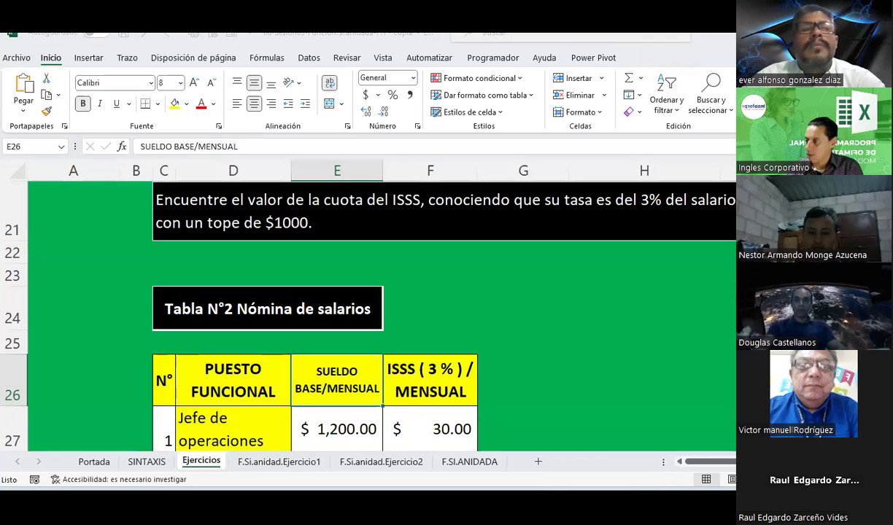
Leave cell F24 and review the SI function argument screenshots on the SINTAXIS sheet
left_click(477, 312)
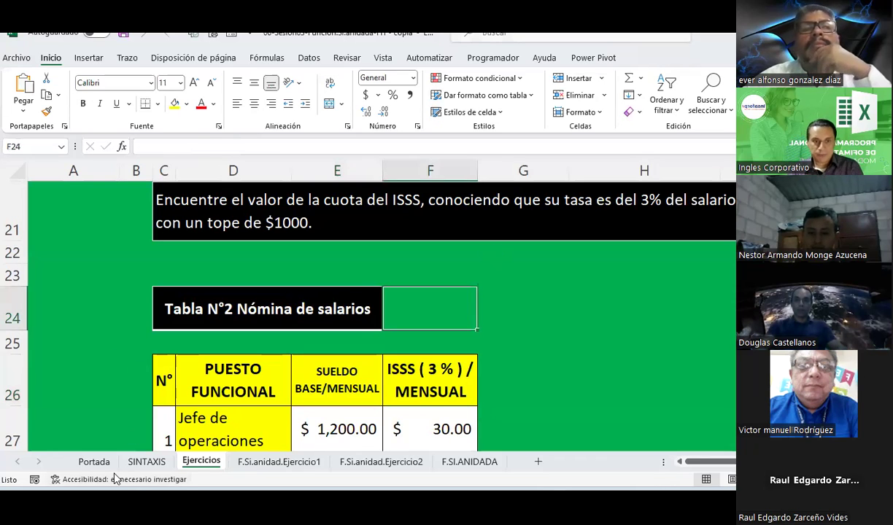
left_click(146, 461)
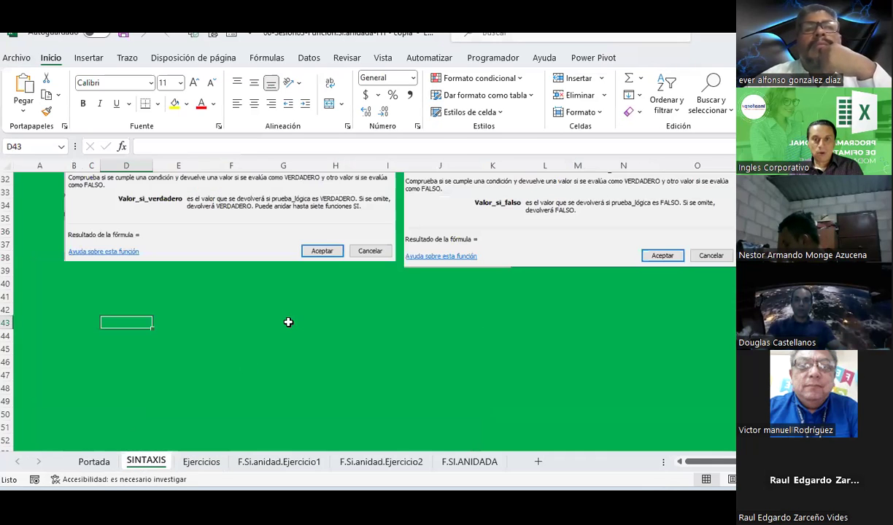
scroll(288, 321, "up", 3)
scroll(288, 322, "up", 2)
scroll(288, 322, "up", 3)
scroll(289, 324, "up", 2)
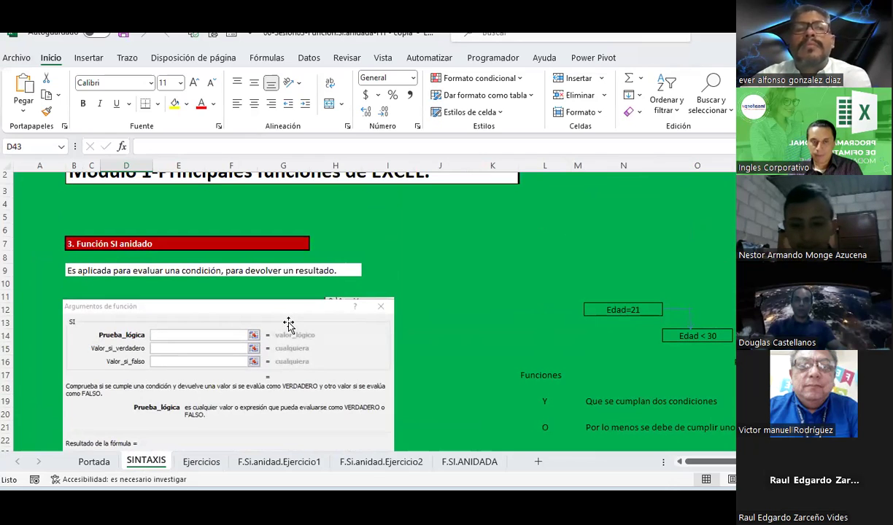
scroll(349, 269, "down", 2)
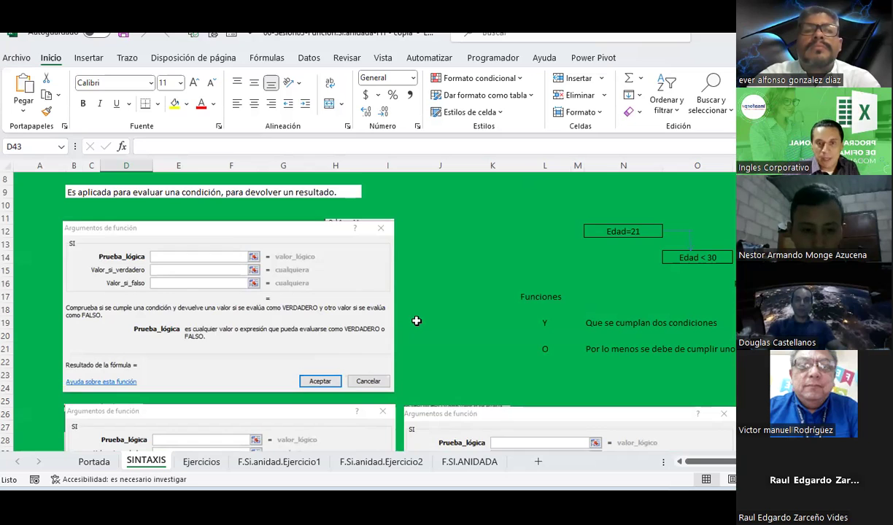
scroll(414, 319, "down", 3)
scroll(415, 317, "down", 3)
scroll(416, 322, "down", 2)
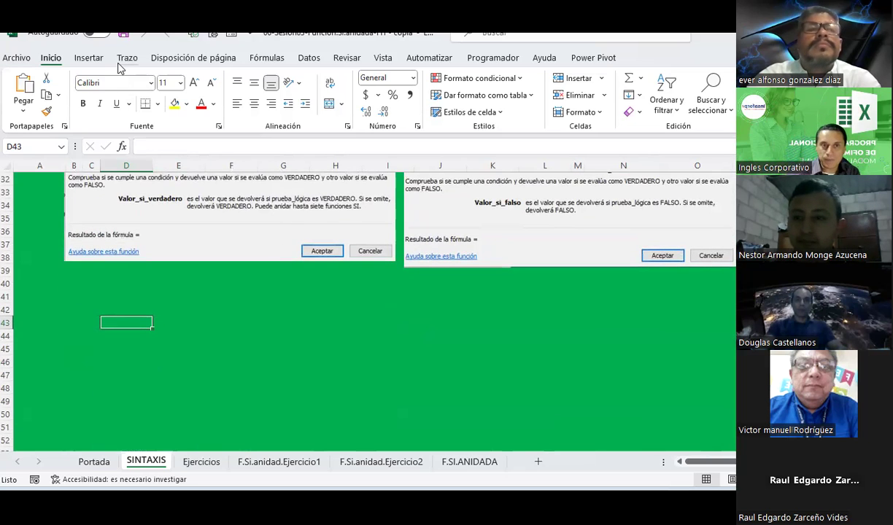
Select the black pen on the Draw tab and check its colour and thickness options
left_click(89, 58)
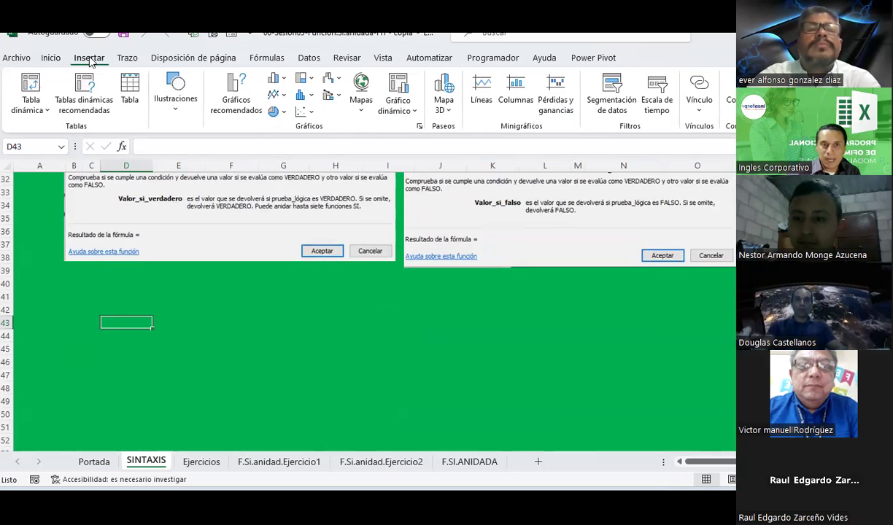
left_click(129, 59)
left_click(124, 102)
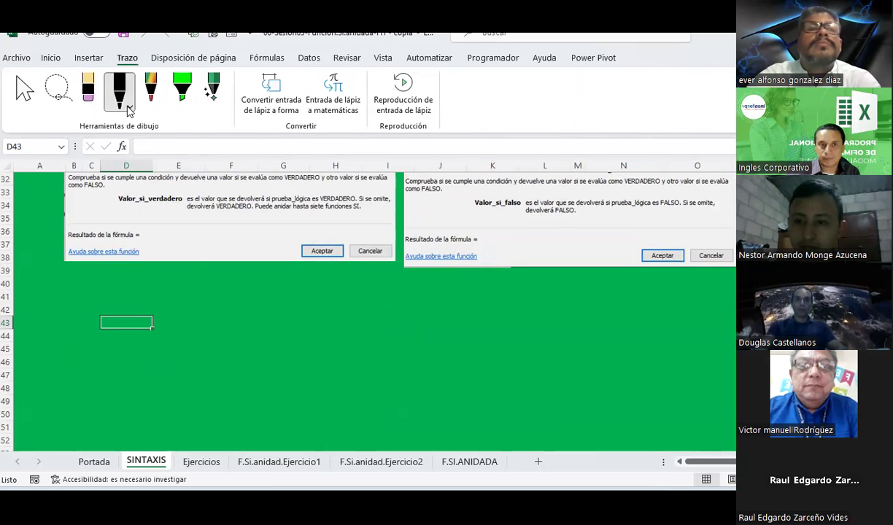
left_click(129, 108)
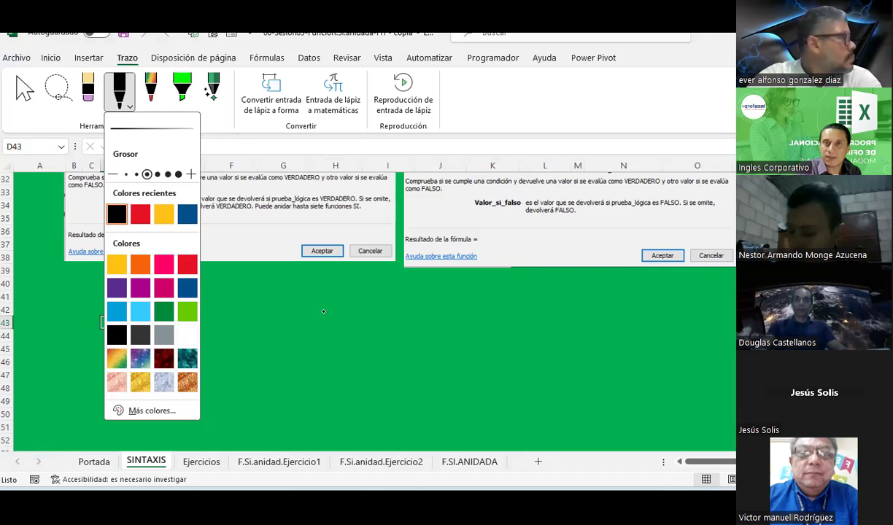
left_click(323, 314)
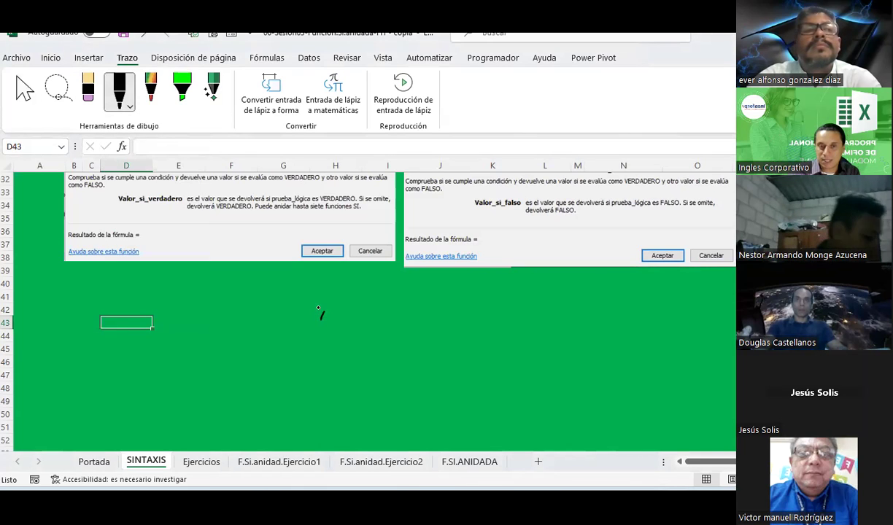
Try the highlighter, then exit inking and select cell H42
left_click(89, 92)
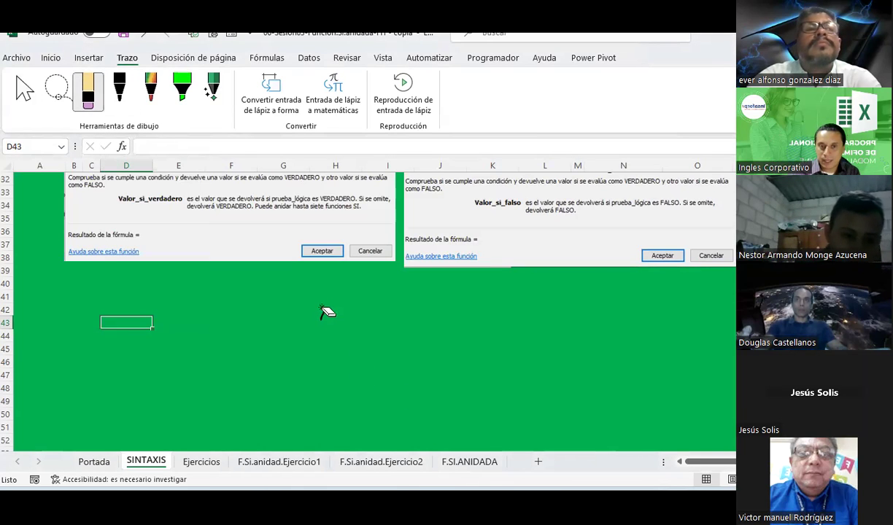
key("Escape")
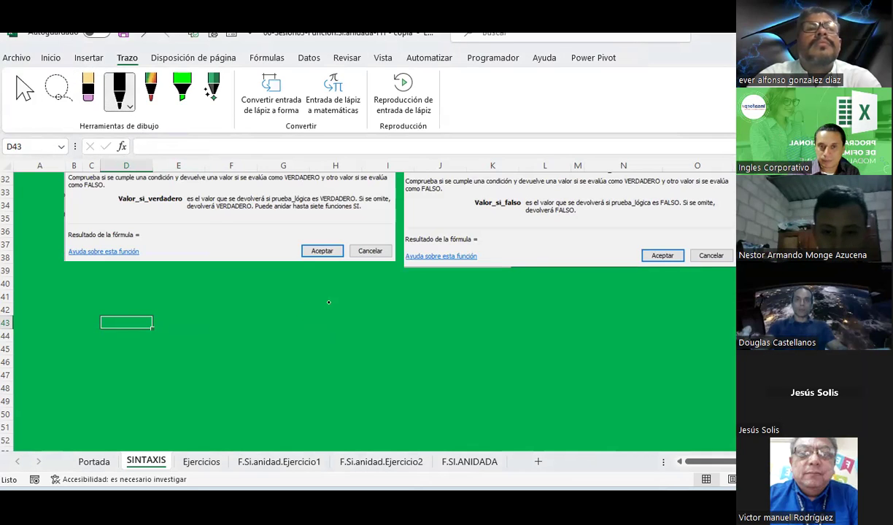
left_click(351, 316)
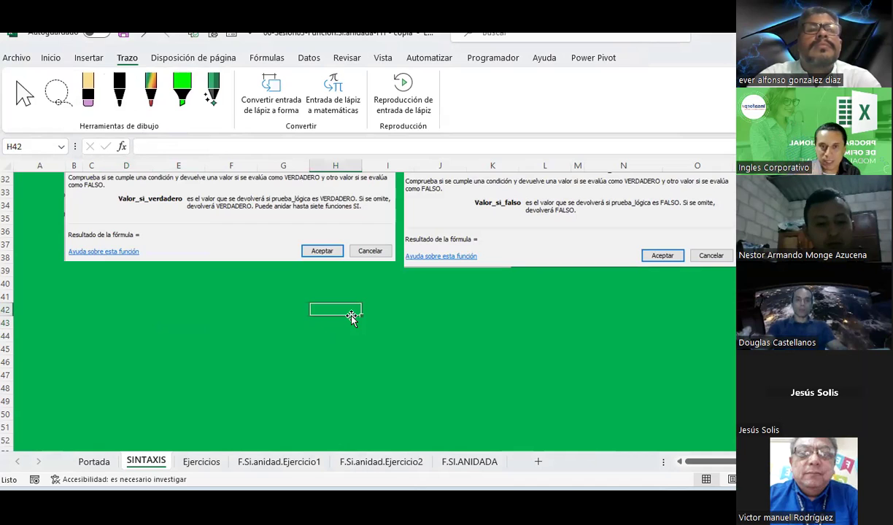
Enter the condition E1>=400 in H42 and give it a thick outside border
type("E1>")
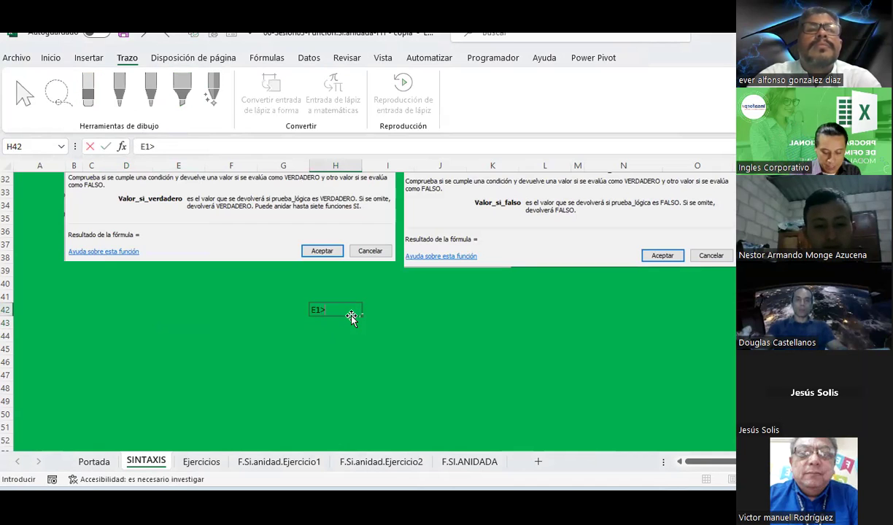
type("=40")
left_click(344, 309)
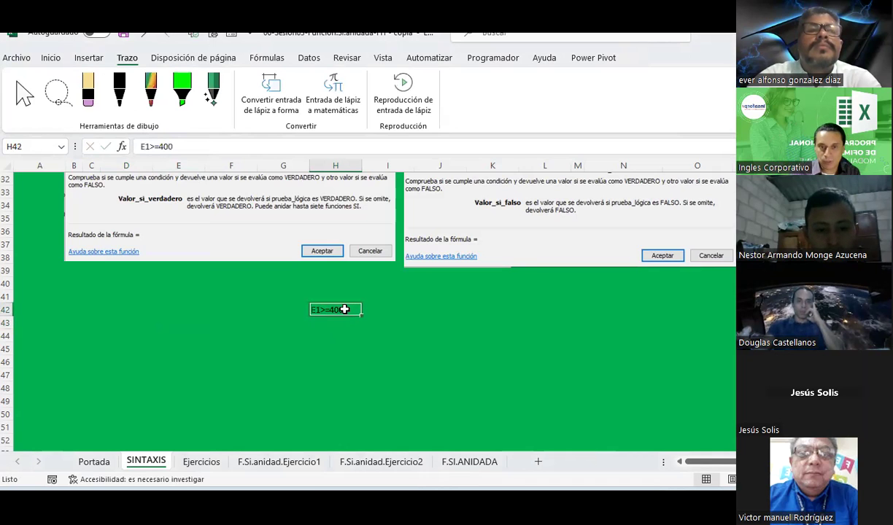
scroll(344, 309, "up", 3, "ctrl")
scroll(345, 310, "up", 2, "ctrl")
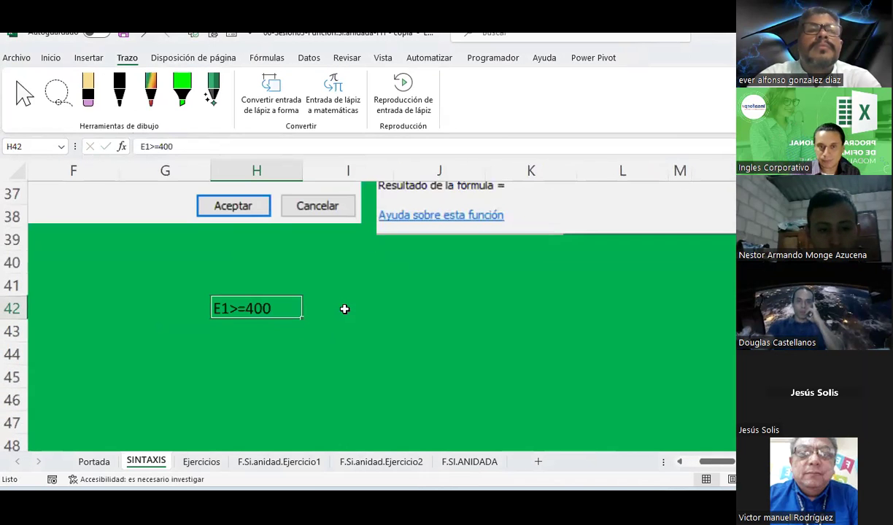
left_click(51, 58)
left_click(158, 104)
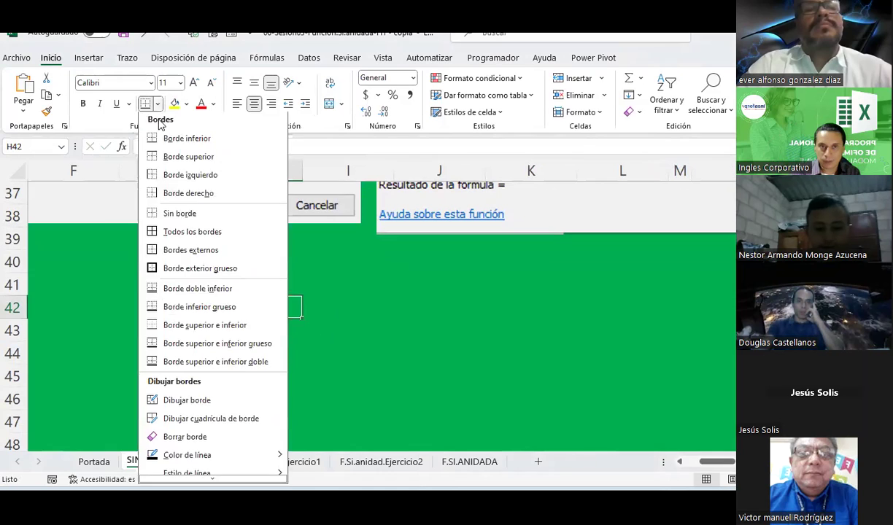
left_click(219, 268)
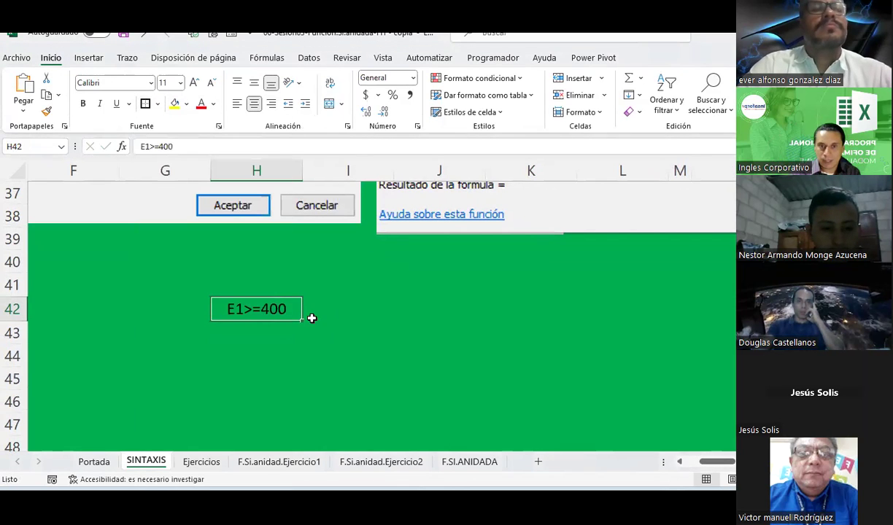
Draw connector lines with a bottom border on I42 and a left border down J43:J45
left_click(372, 357)
left_click(343, 312)
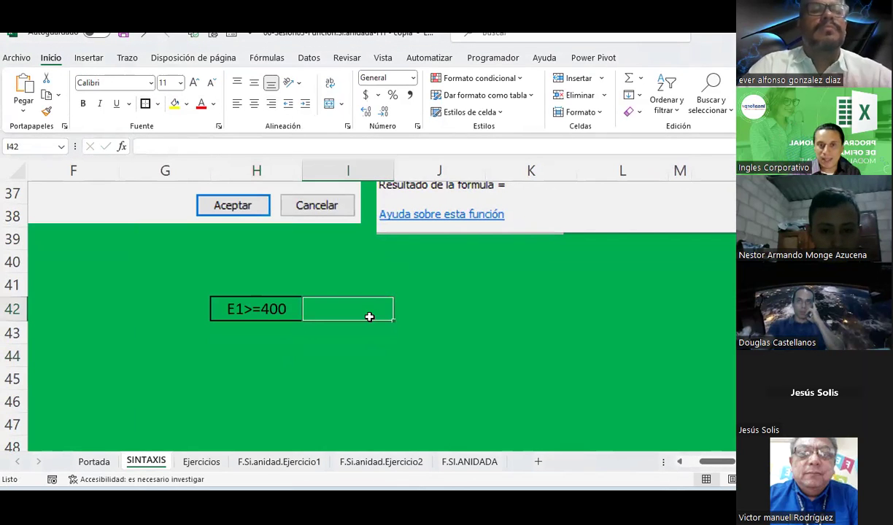
left_click(157, 104)
left_click(179, 234)
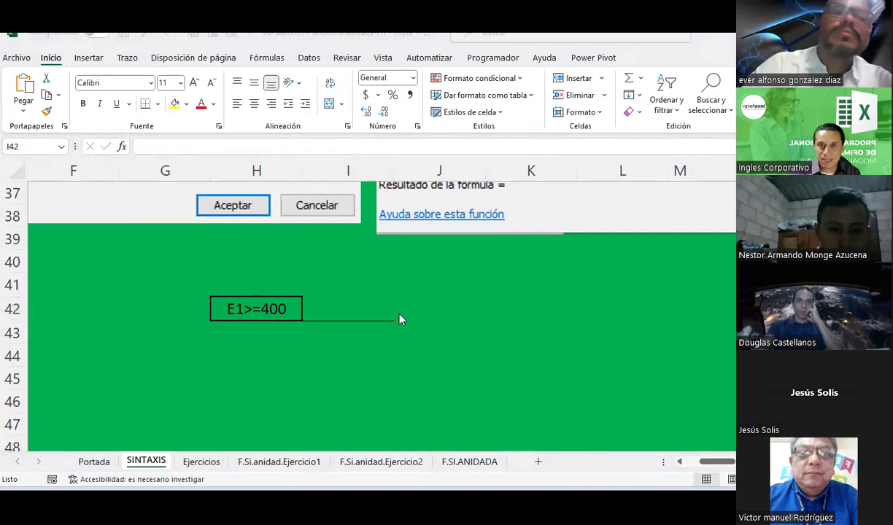
left_click_drag(402, 326, 410, 368)
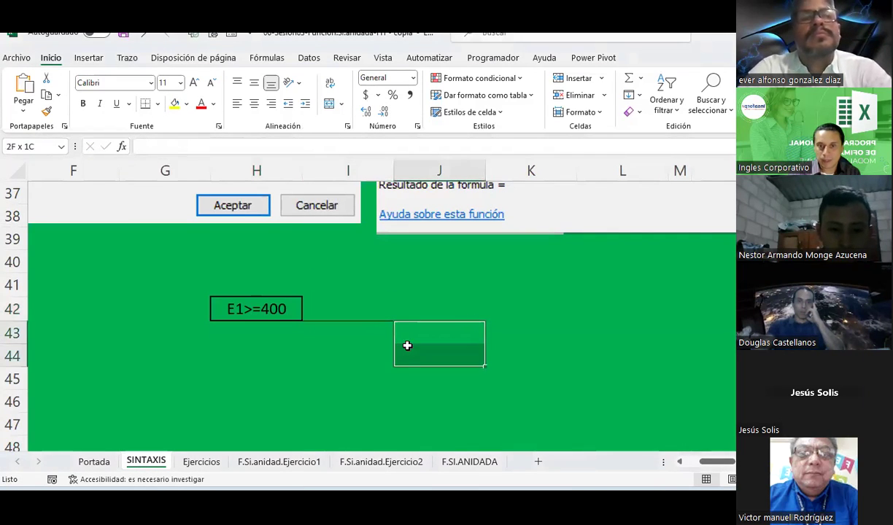
left_click(156, 105)
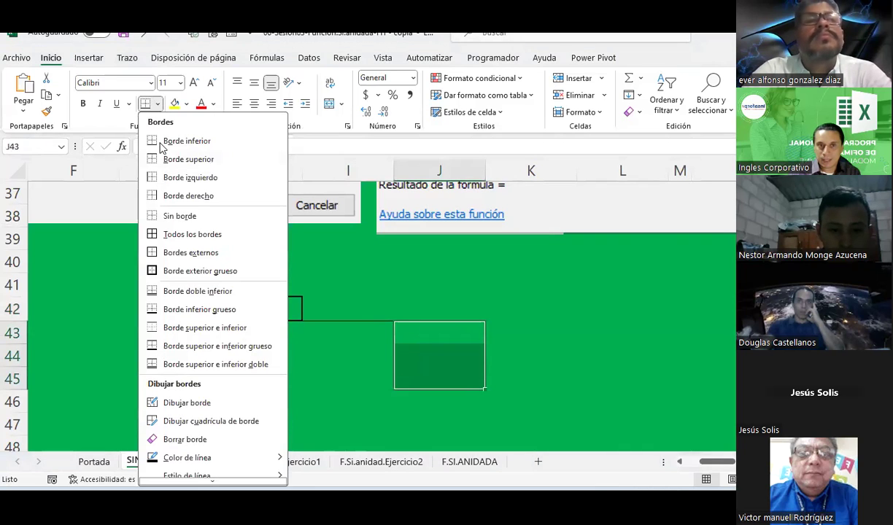
left_click(159, 175)
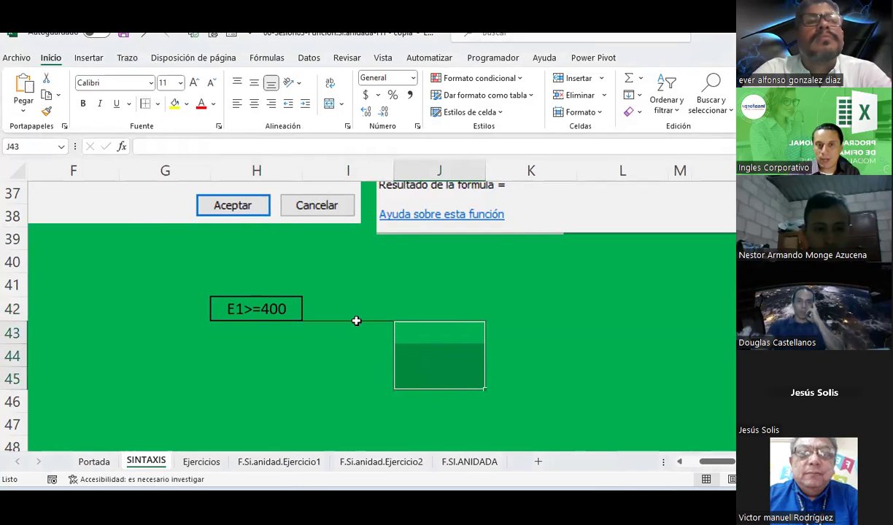
Label the branch 'Si verdadero' in cell I41
left_click(355, 293)
type("sI")
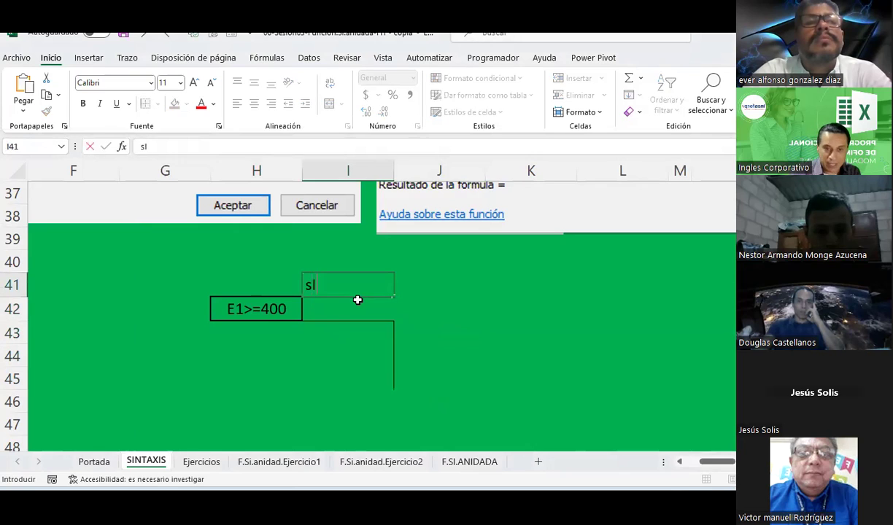
type("dero")
key("Return")
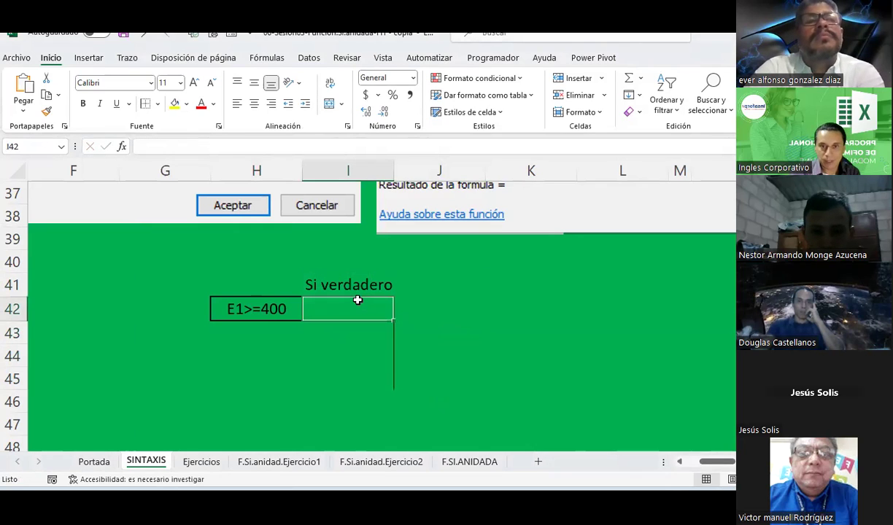
scroll(386, 314, "down", 1)
Enter the bordered condition E1<=800 in cell J46
left_click(413, 326)
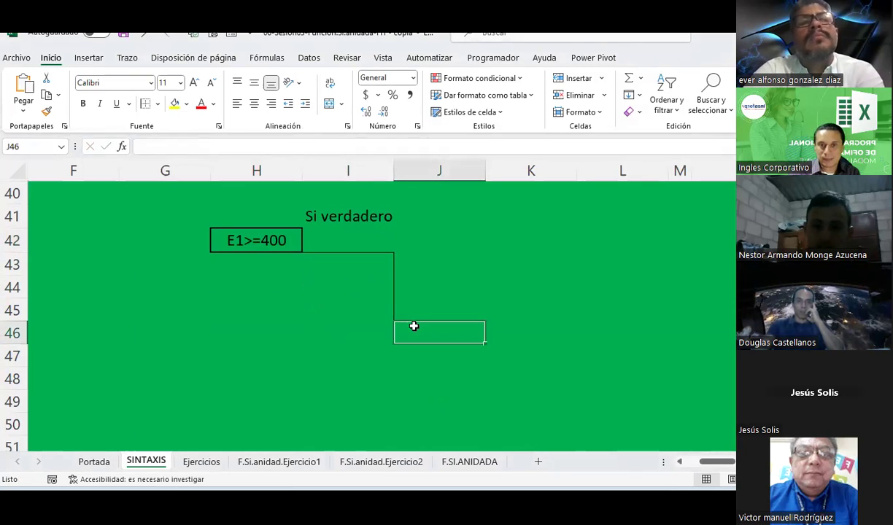
left_click(158, 103)
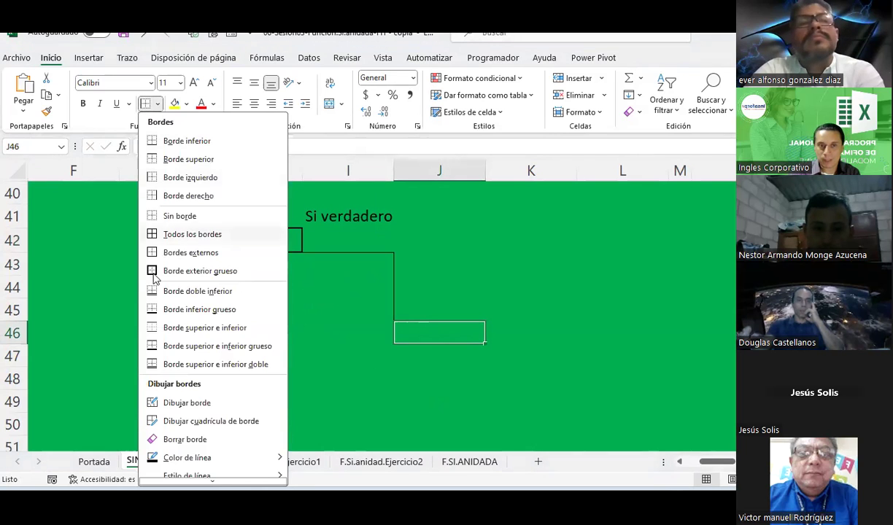
left_click(166, 254)
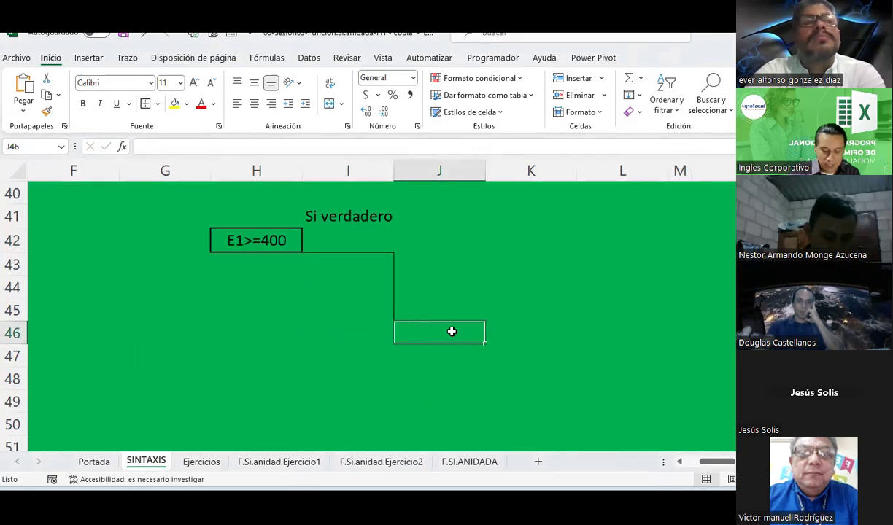
type("E1<=800")
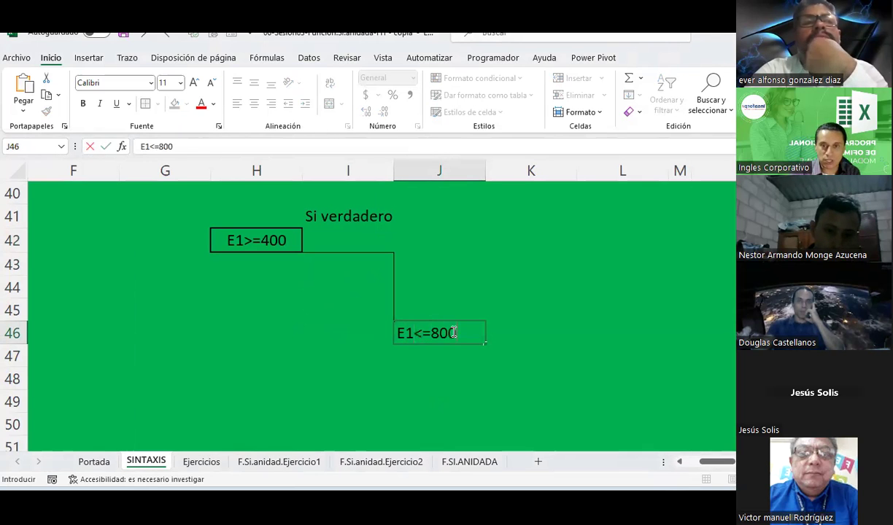
key("Return")
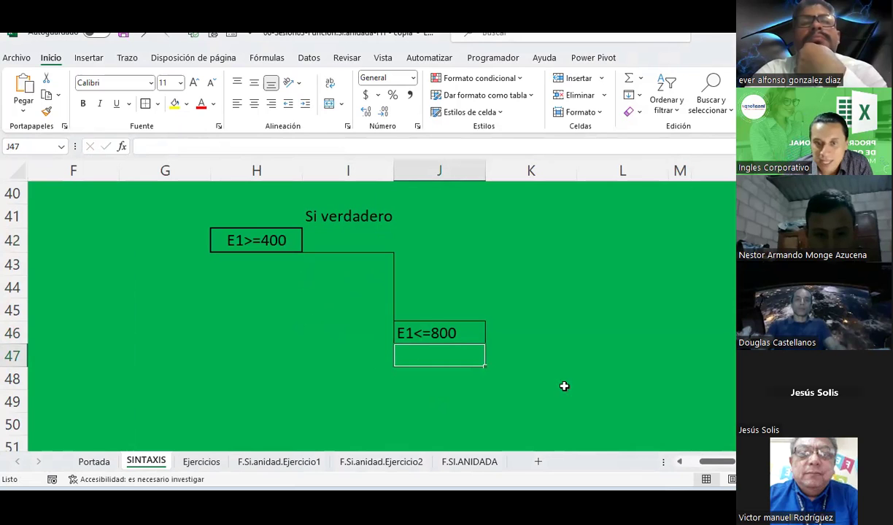
Add connector lines under K46 and down L47:L48
left_click(503, 341)
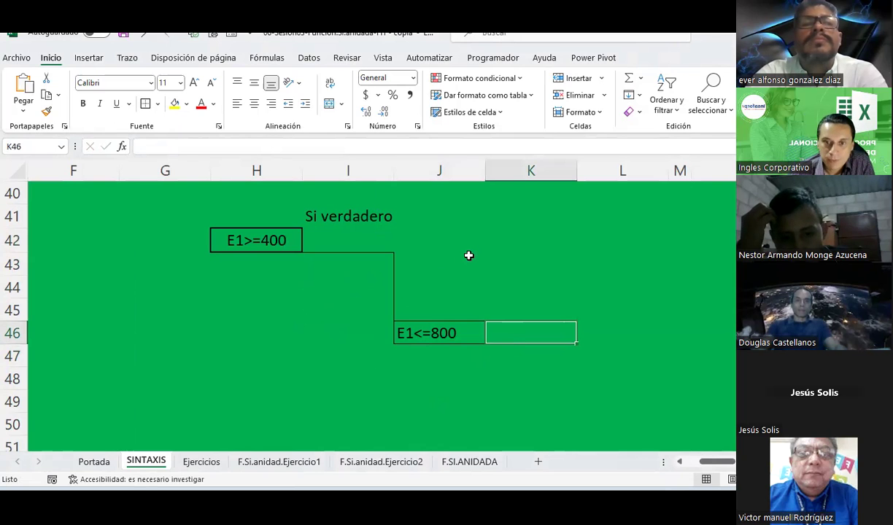
left_click(158, 105)
left_click(165, 141)
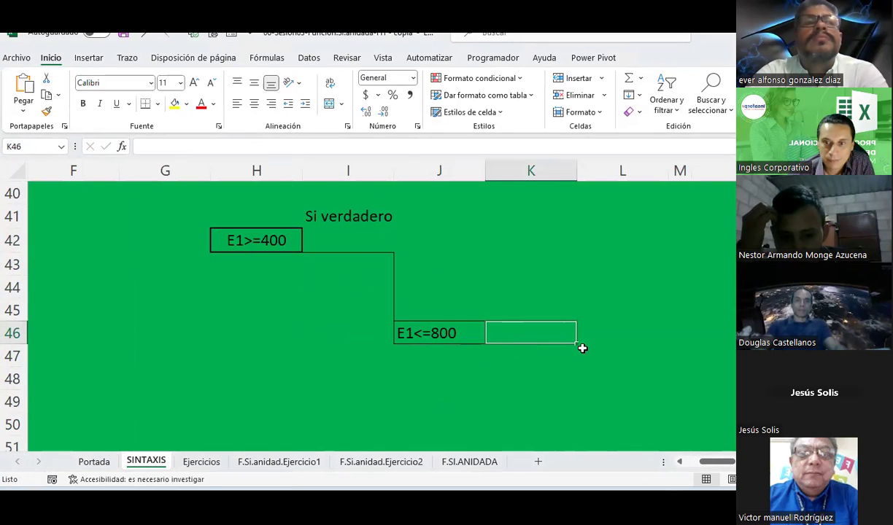
left_click(584, 357)
left_click_drag(584, 367, 584, 389)
left_click(160, 106)
left_click(155, 123)
Outline L49 as a box and enter F1=100 in it
left_click(615, 397)
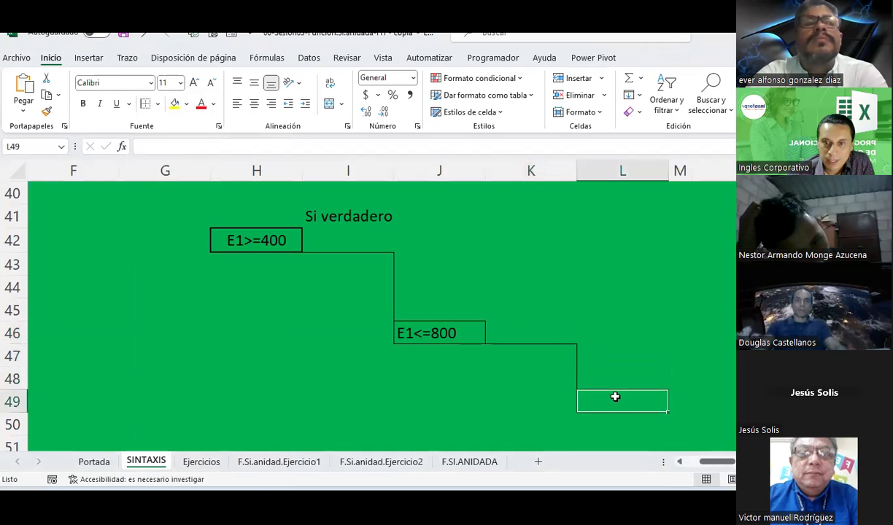
left_click(158, 104)
left_click(178, 248)
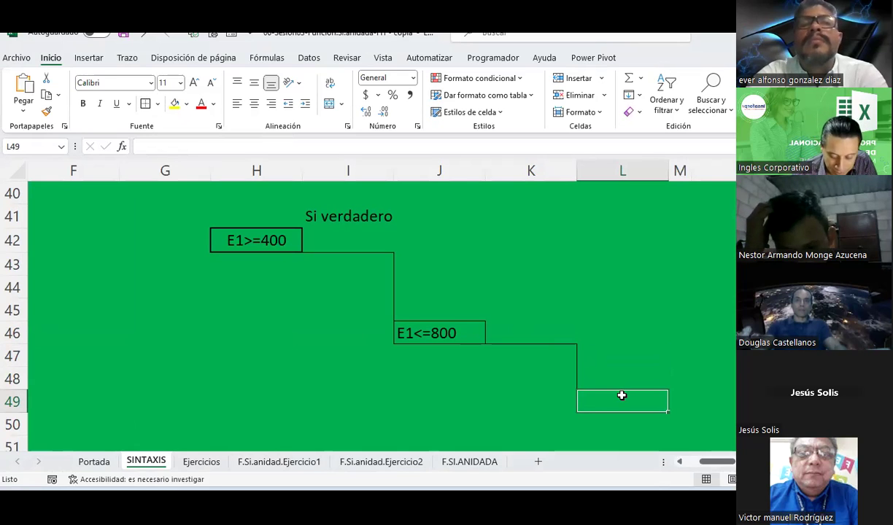
type("e")
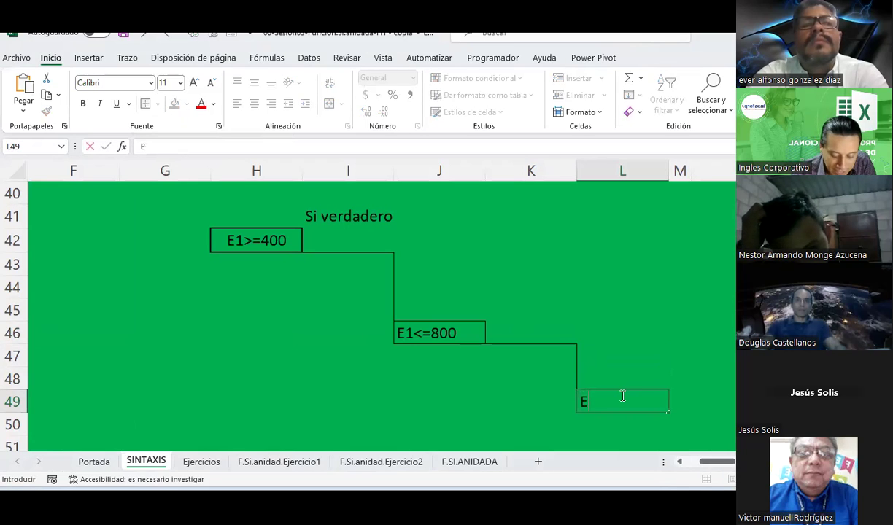
key("BackSpace")
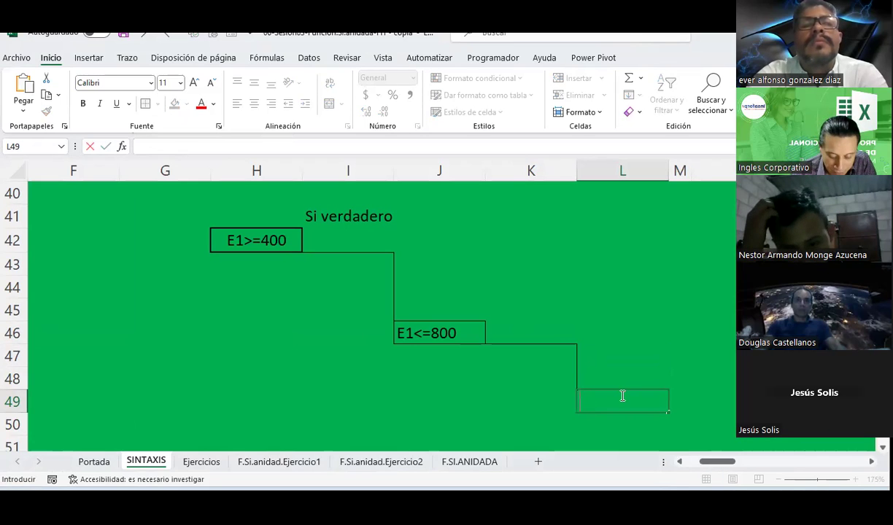
type("F1=100")
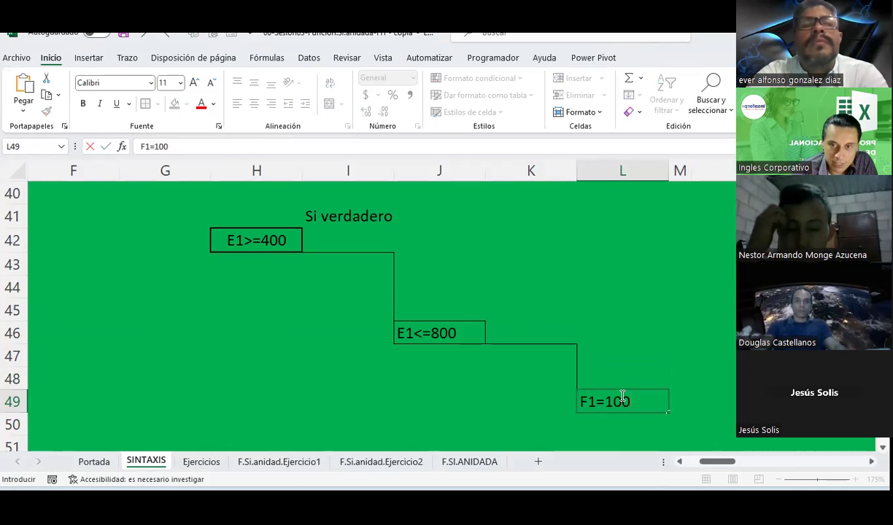
key("Return")
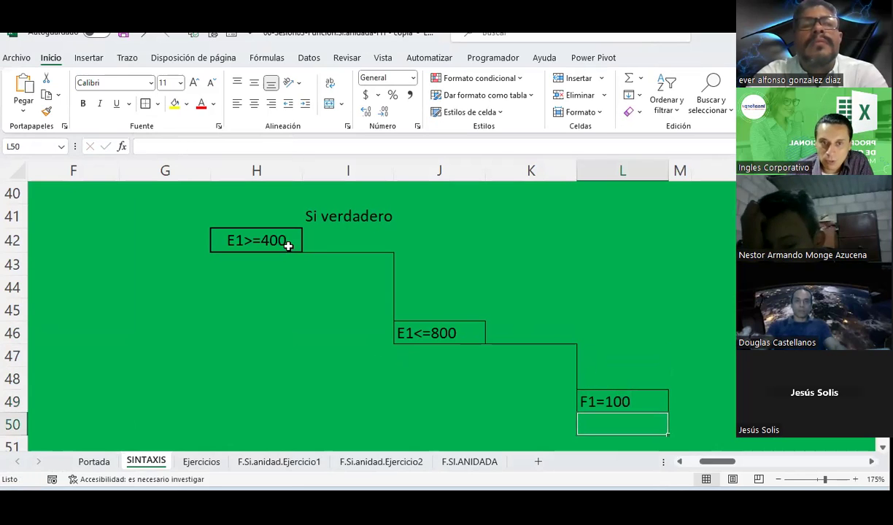
Draw a line down J47:J49 to an outlined J50 box reading F1=0
left_click(289, 246)
left_click(428, 328)
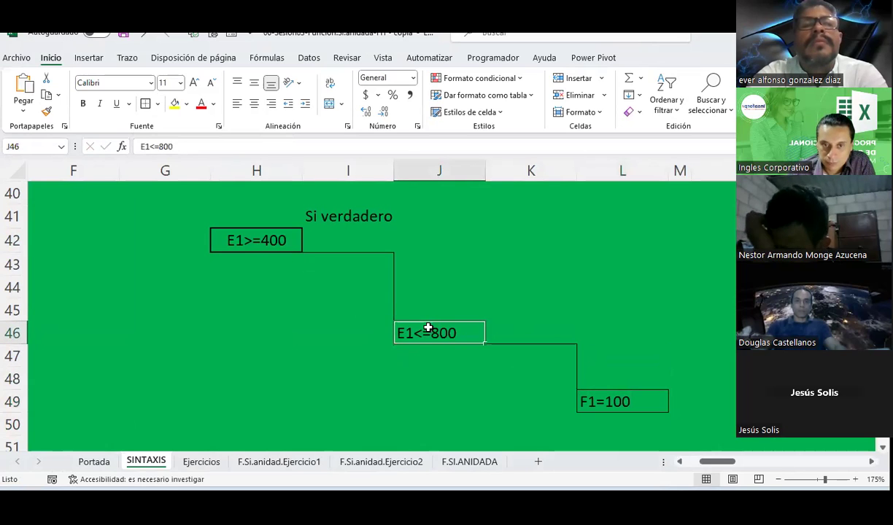
left_click_drag(430, 353, 429, 394)
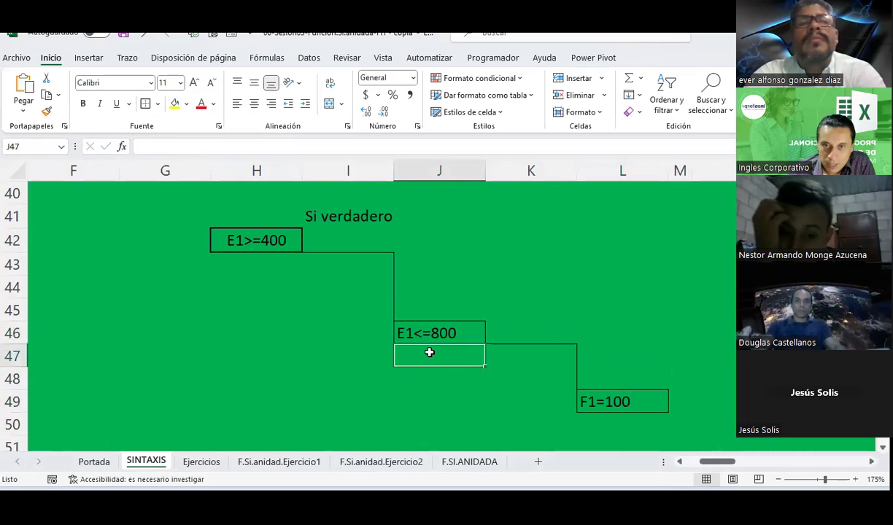
left_click(158, 104)
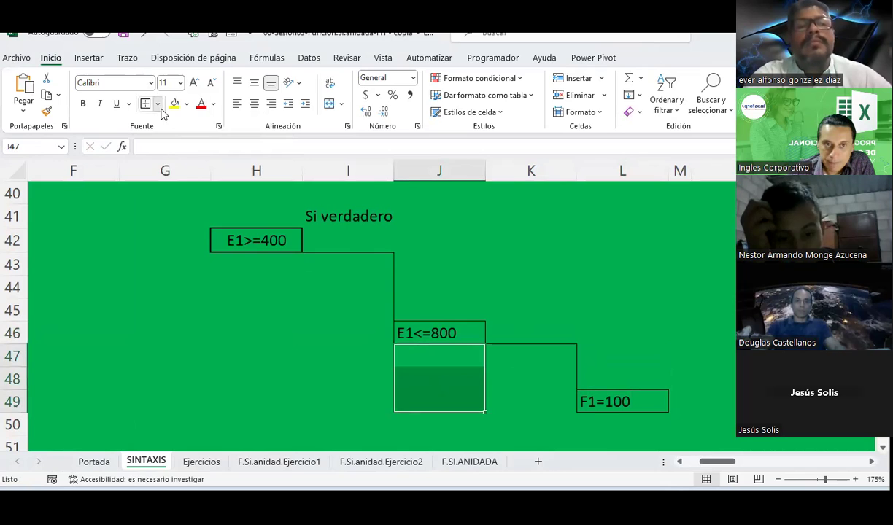
left_click(167, 179)
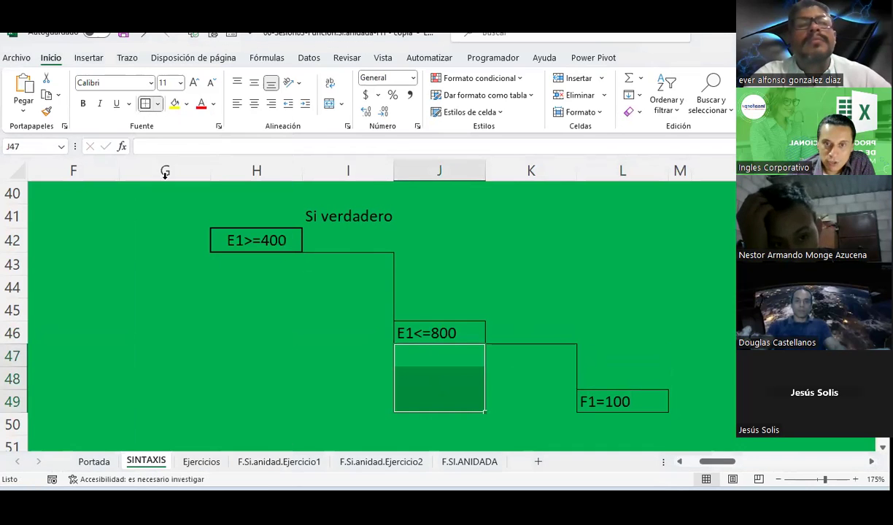
left_click(409, 423)
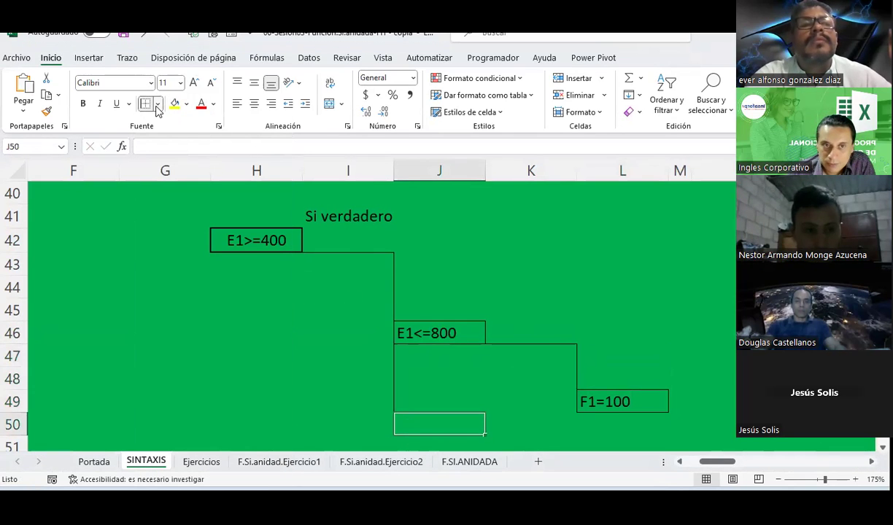
left_click(157, 106)
left_click(179, 253)
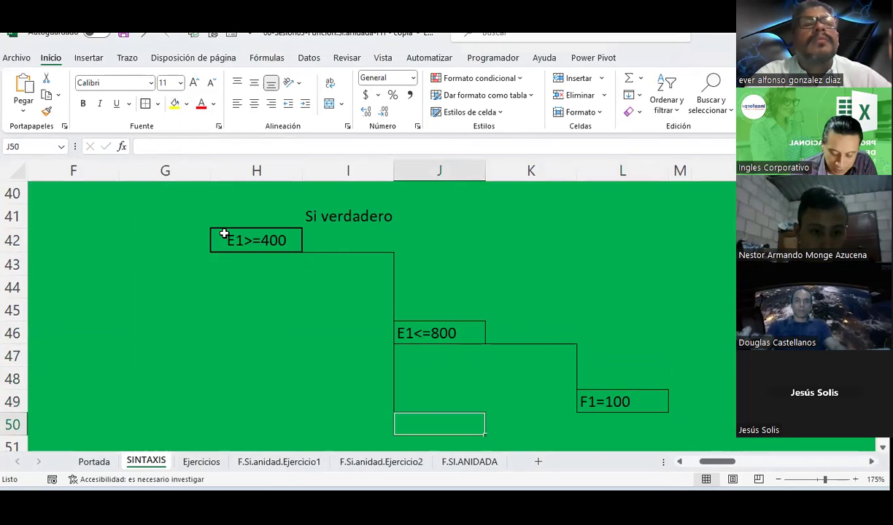
type("F1=0")
key("Return")
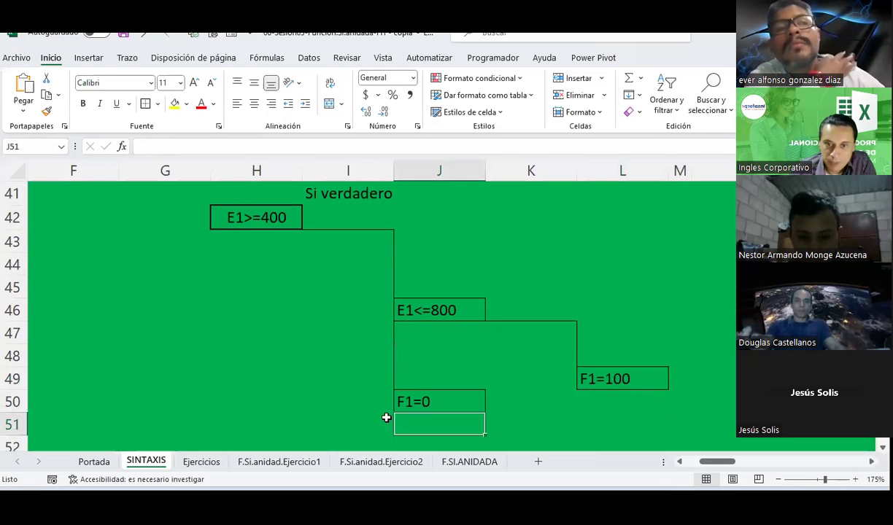
Extend connectors below F1=0: a left line down J51:J53 and a bottom line along J54:K54
scroll(416, 385, "down", 1)
scroll(410, 301, "down", 1)
left_click_drag(407, 291, 405, 332)
left_click(158, 104)
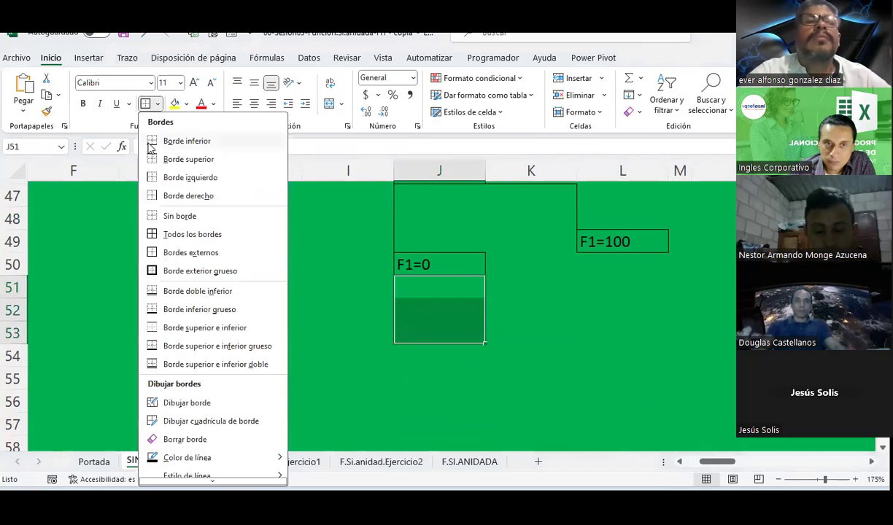
left_click(168, 175)
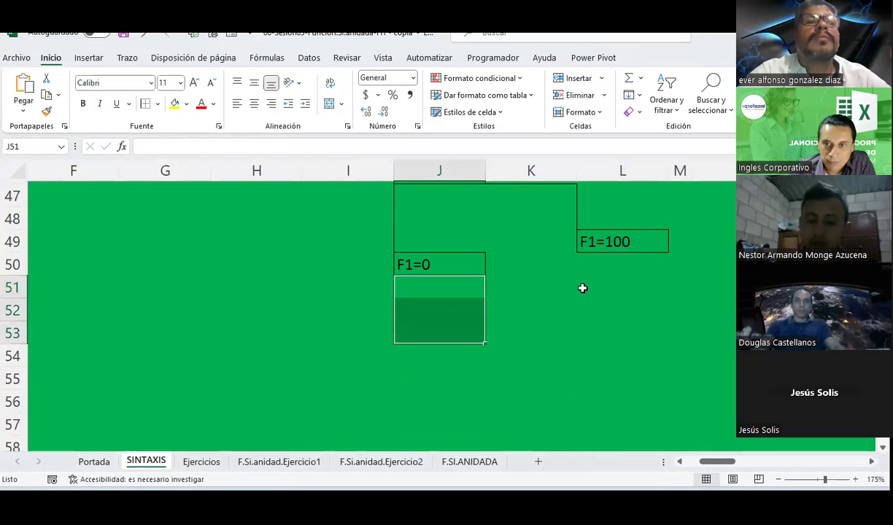
left_click(655, 258)
left_click_drag(656, 259, 657, 347)
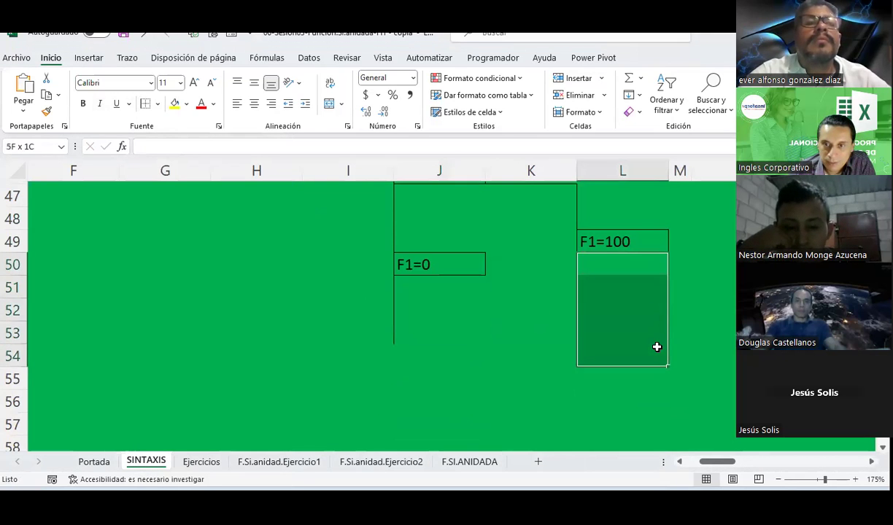
left_click_drag(415, 338, 546, 346)
left_click(158, 104)
left_click(153, 139)
mouse_move(410, 326)
left_mouse_down()
mouse_move(419, 327)
mouse_move(420, 360)
left_mouse_up()
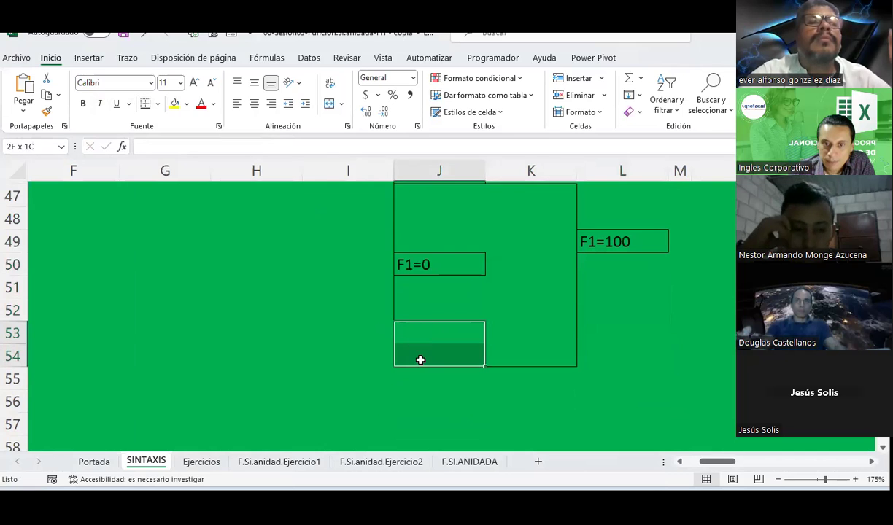
left_click(157, 103)
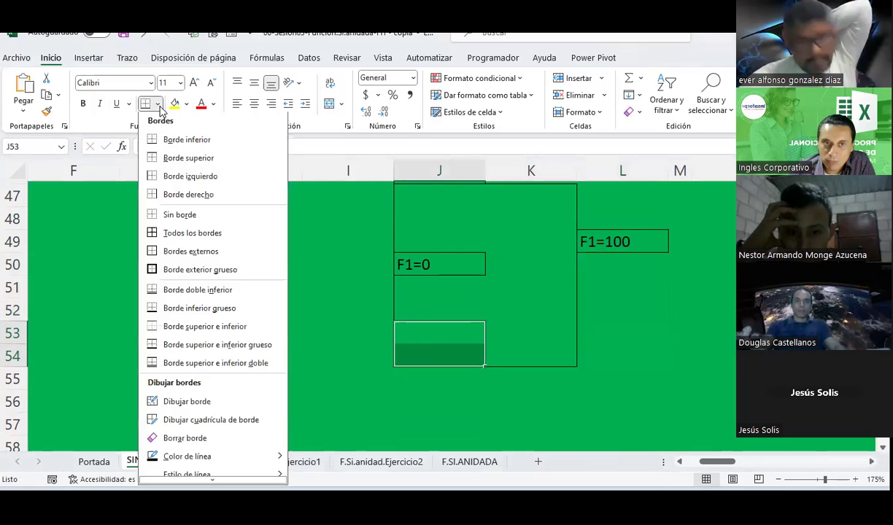
left_click(155, 181)
left_click(256, 356)
scroll(255, 314, "up", 2)
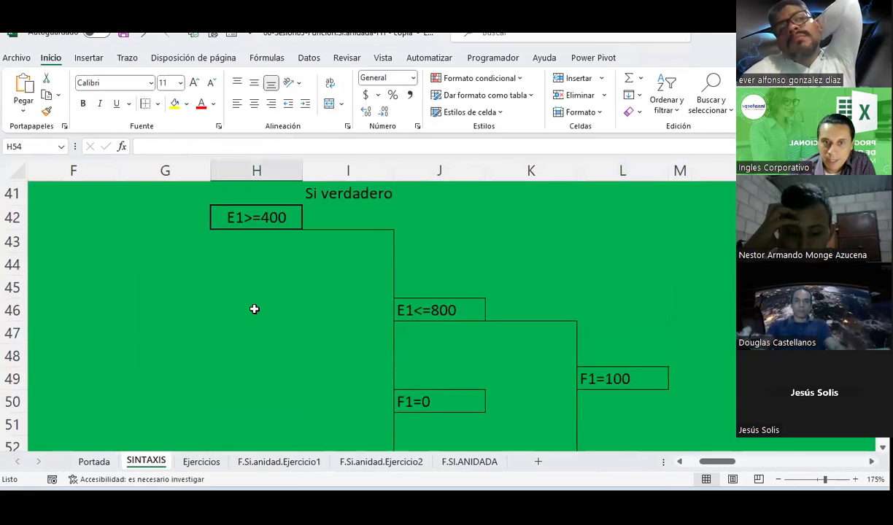
Draw the false-branch line down H43:H48 into an outlined H49 box reading F1=300
left_click(261, 238)
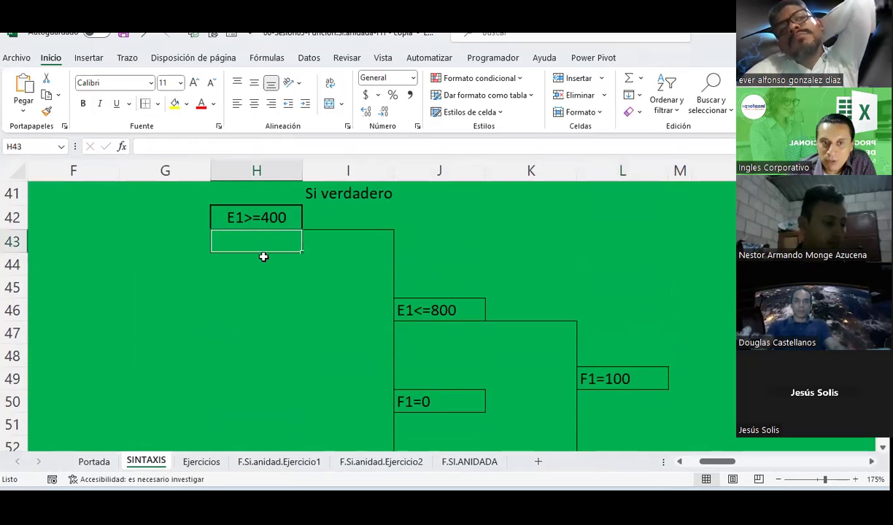
left_click_drag(263, 257, 255, 354)
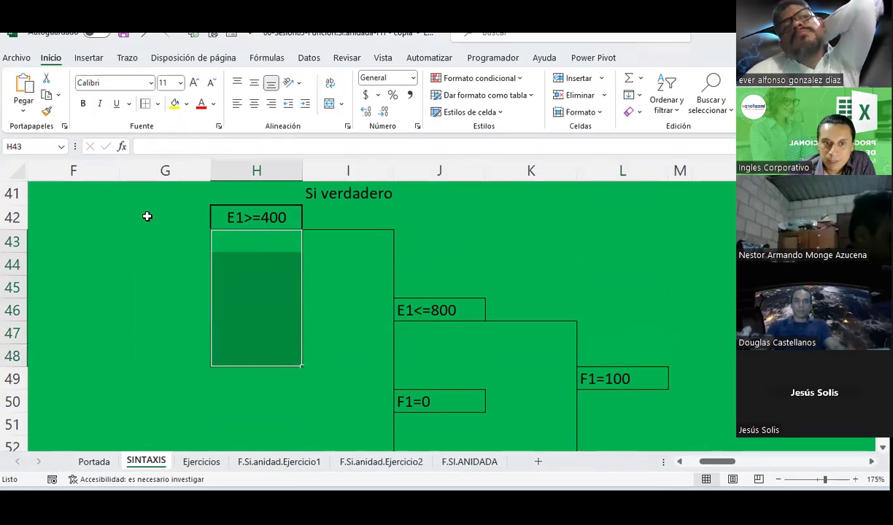
left_click(233, 374)
left_click(157, 104)
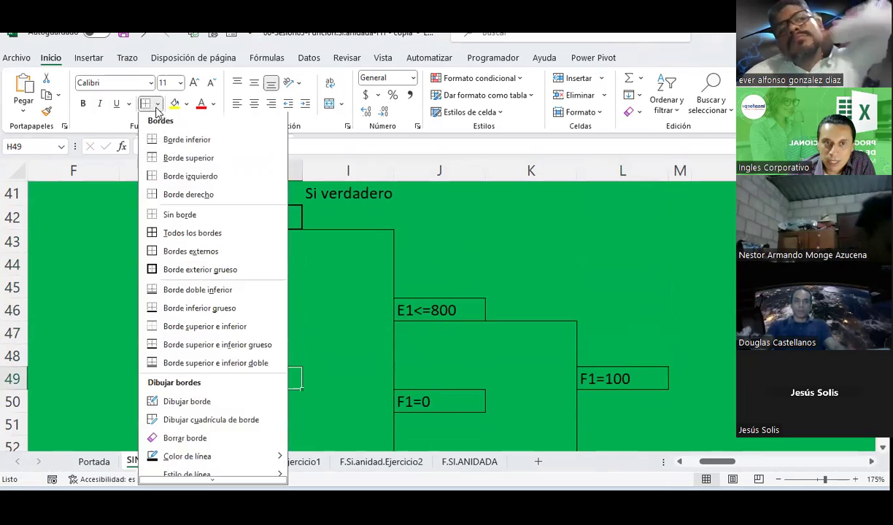
left_click(188, 251)
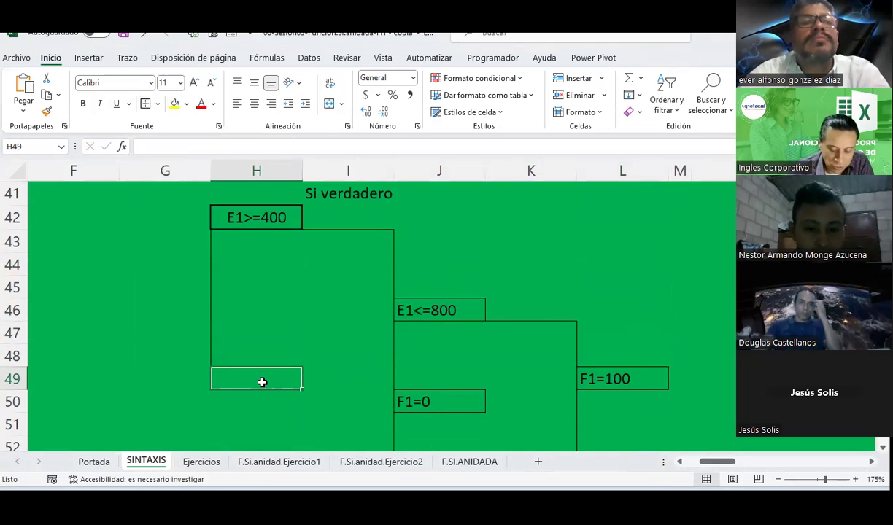
type("F1=300")
key("Return")
Join the branches with lines down H50:H55, along H55:J55, and down I56:I57
scroll(262, 382, "down", 2)
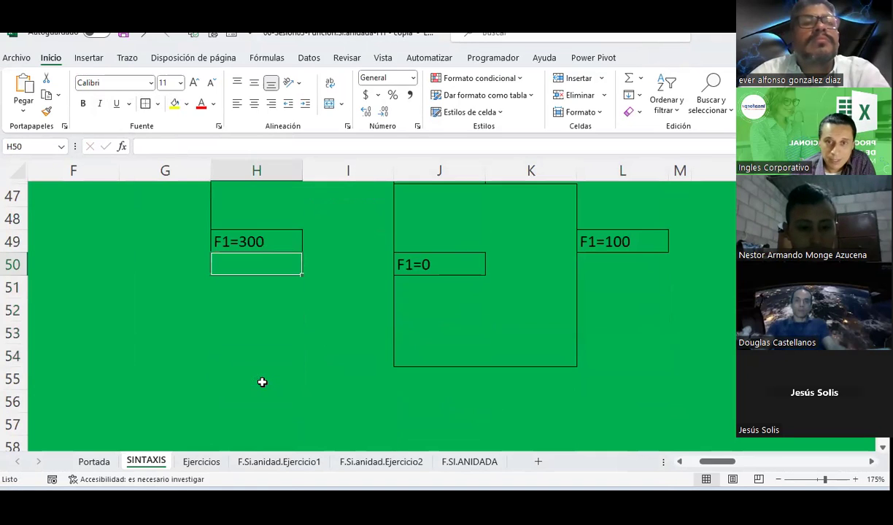
left_click_drag(224, 292, 221, 377)
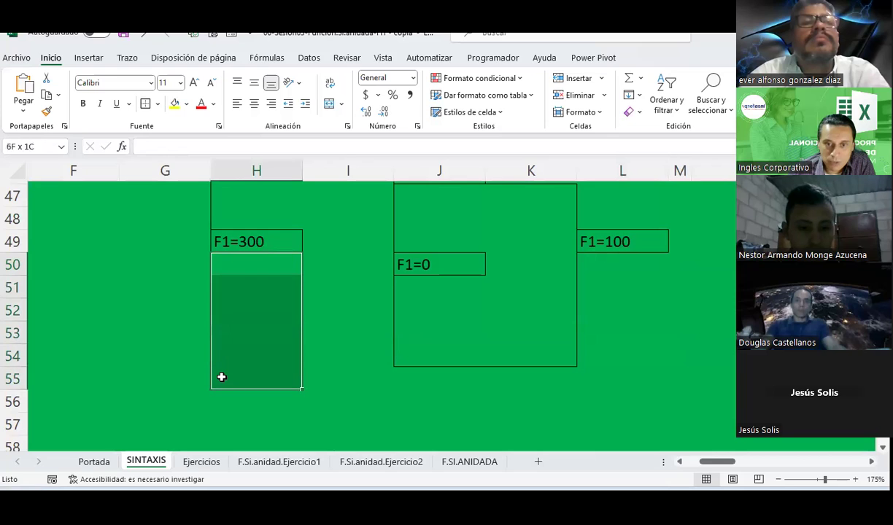
left_click(157, 103)
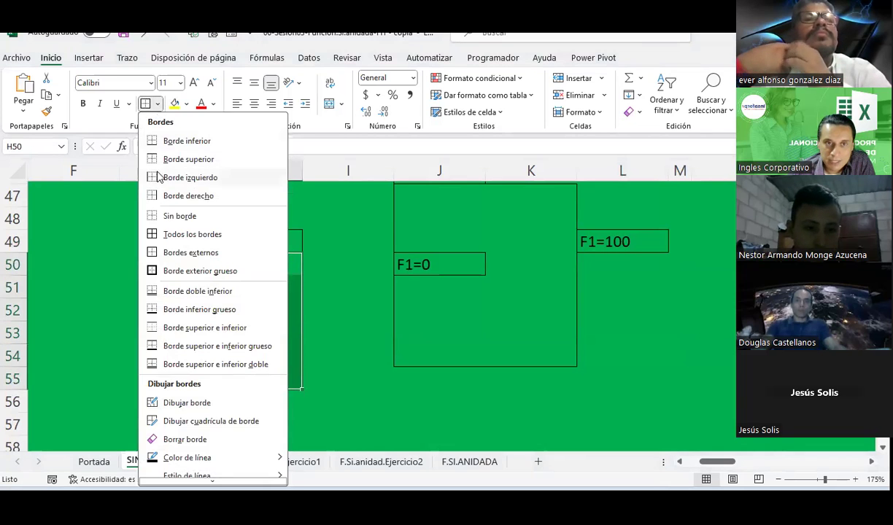
left_click(252, 303)
left_click_drag(233, 381, 463, 382)
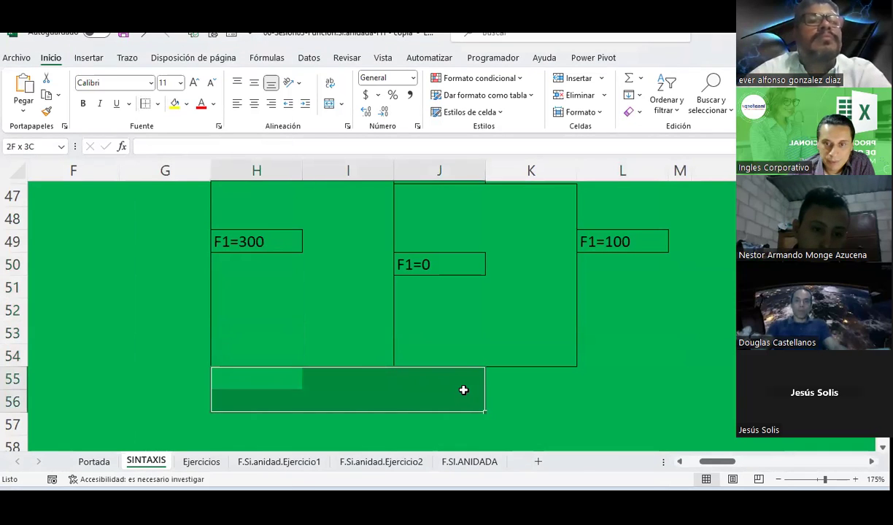
left_click(157, 104)
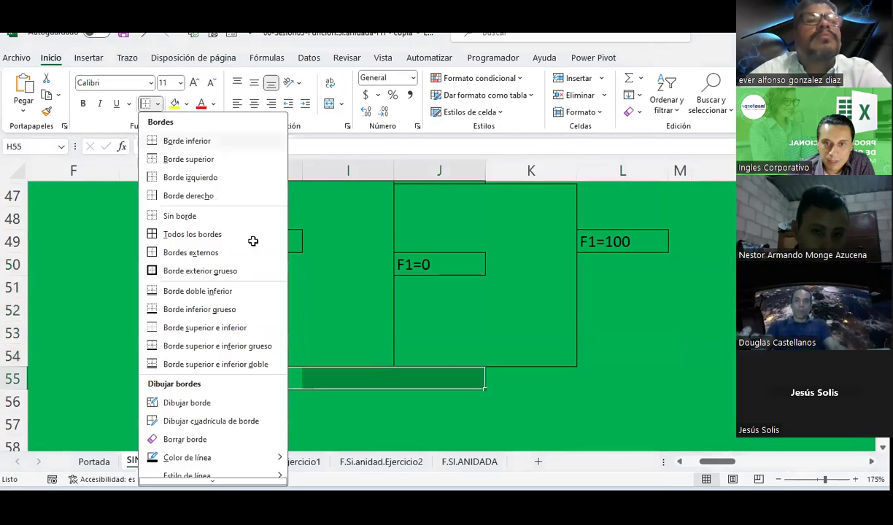
left_click(254, 241)
left_click(157, 104)
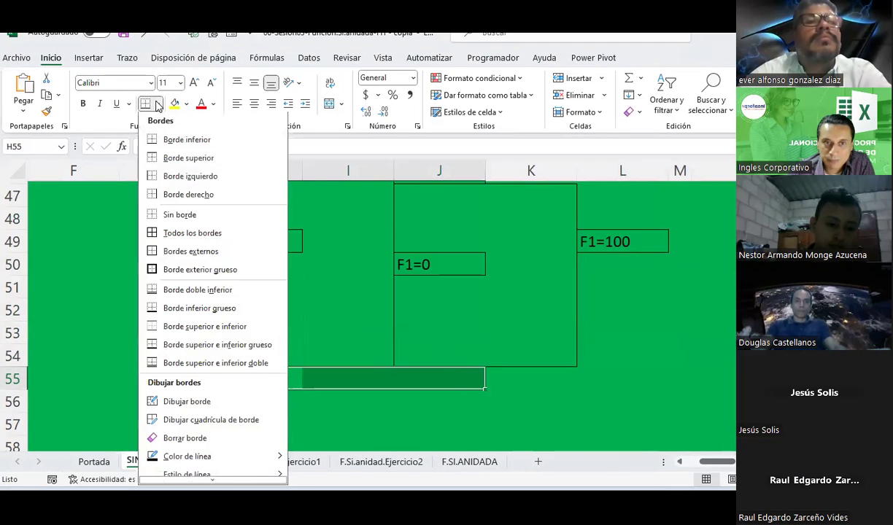
left_click(185, 195)
left_click(354, 402)
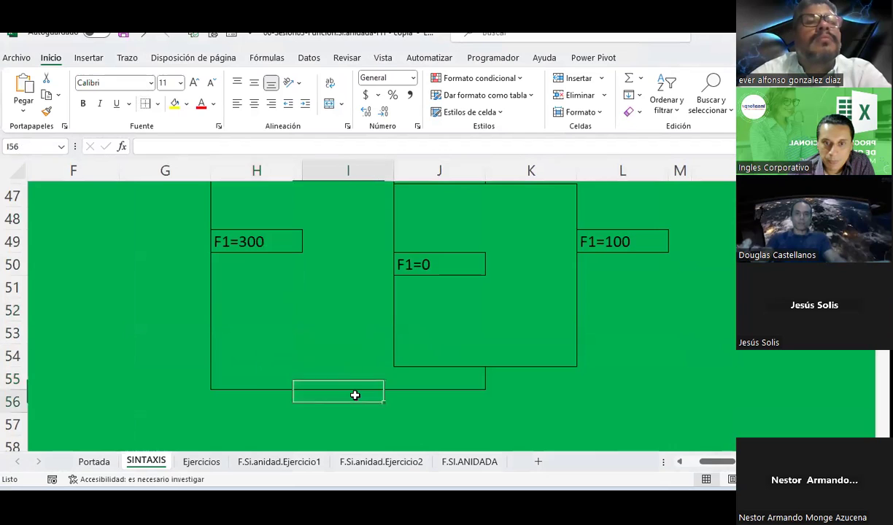
left_click_drag(354, 410, 351, 420)
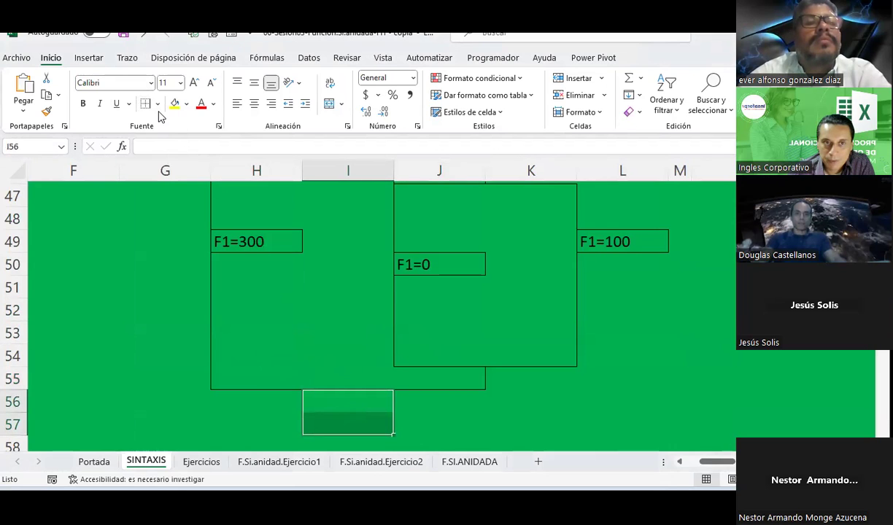
left_click(158, 104)
left_click(190, 175)
Enter FIN in cell H58 and give it an outline border
scroll(288, 358, "down", 2)
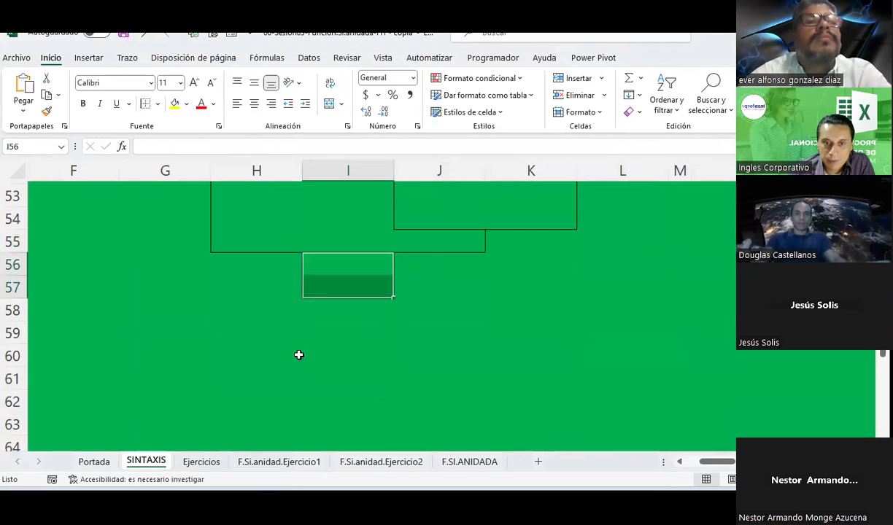
left_click(293, 306)
type("fin")
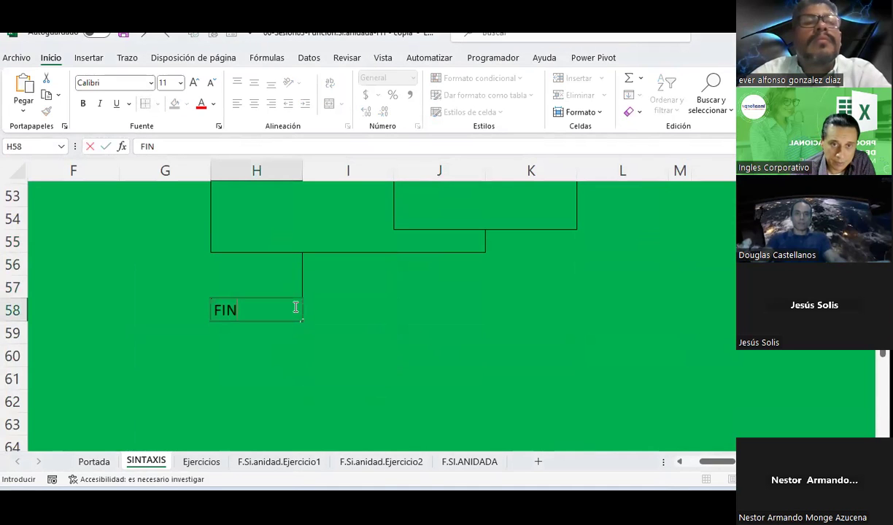
key("Return")
left_click(294, 307)
left_click(159, 104)
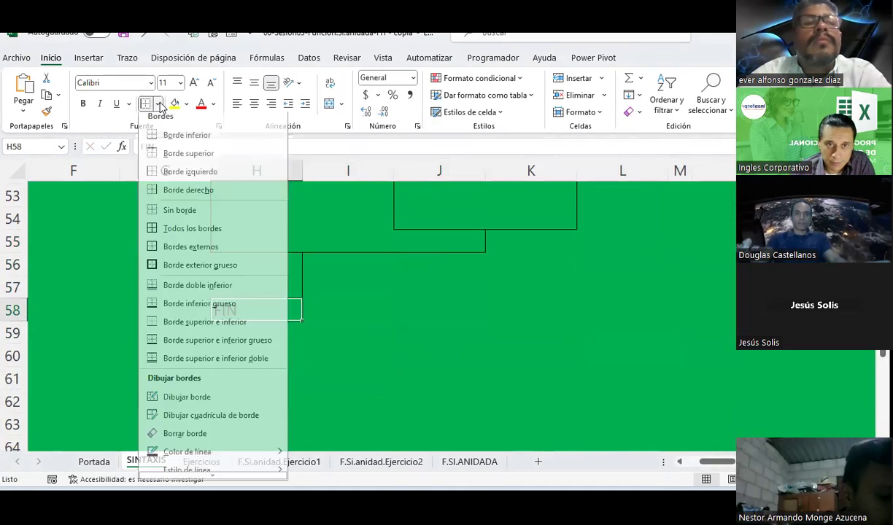
left_click(175, 249)
left_click(142, 296)
scroll(107, 265, "up", 3)
scroll(106, 265, "up", 1)
scroll(202, 267, "down", 1, "ctrl")
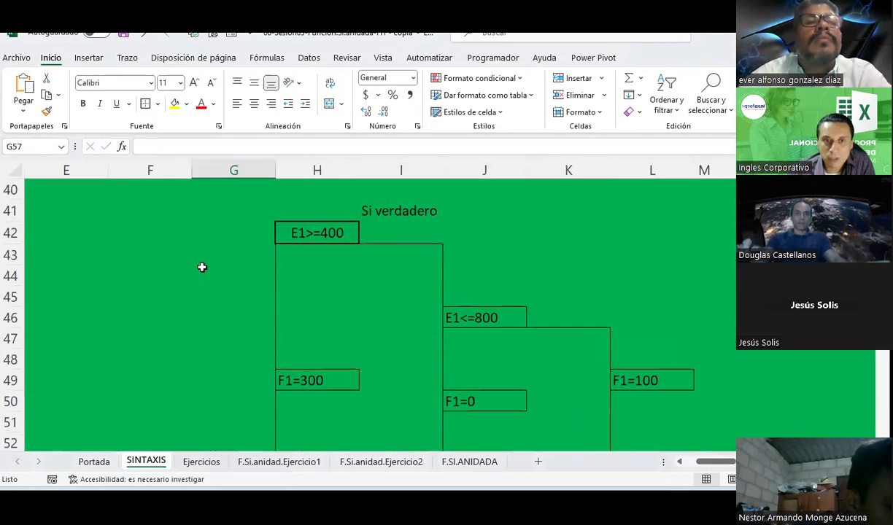
With the black pen, draw an arrow from Si verdadero into a diamond around E1<=800
left_click(128, 57)
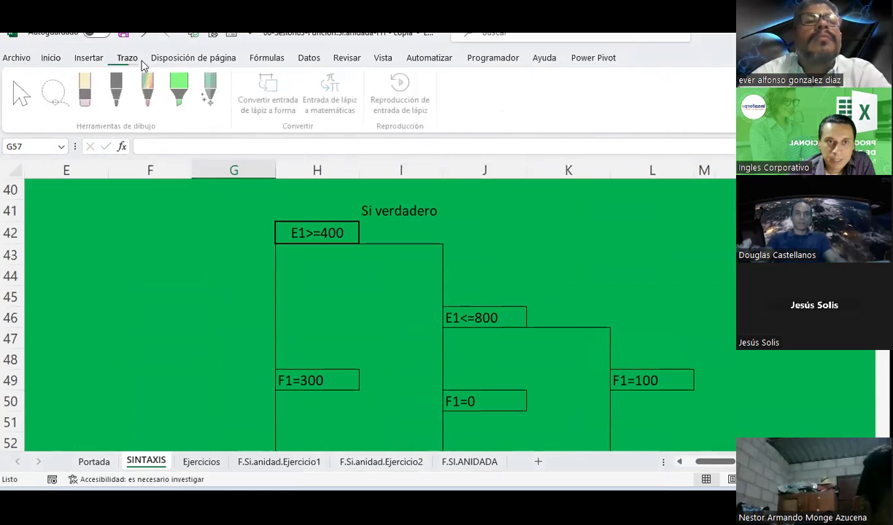
left_click(119, 91)
left_click(123, 101)
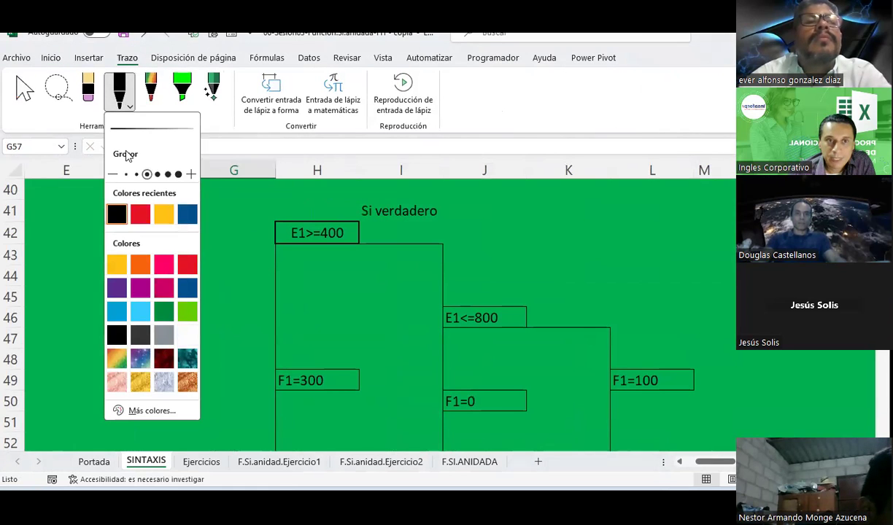
left_click(374, 224)
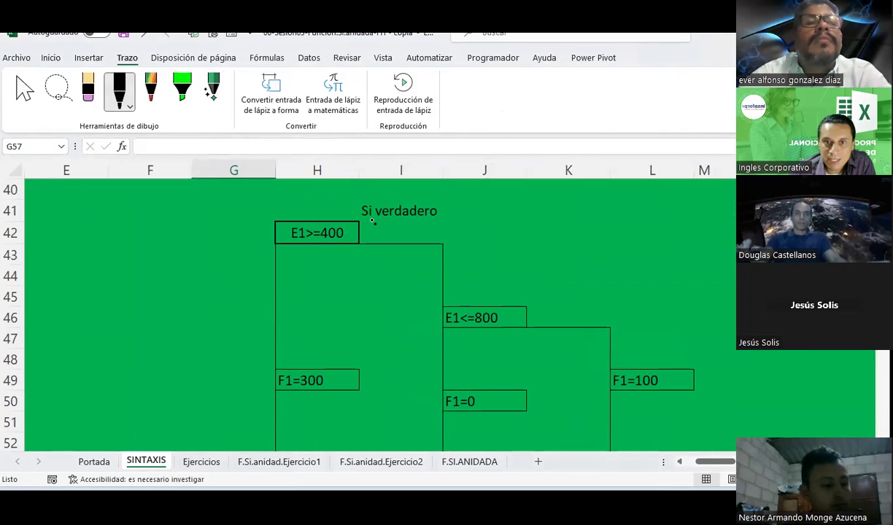
mouse_move(454, 235)
left_mouse_down()
mouse_move(474, 284)
mouse_move(483, 280)
left_mouse_up()
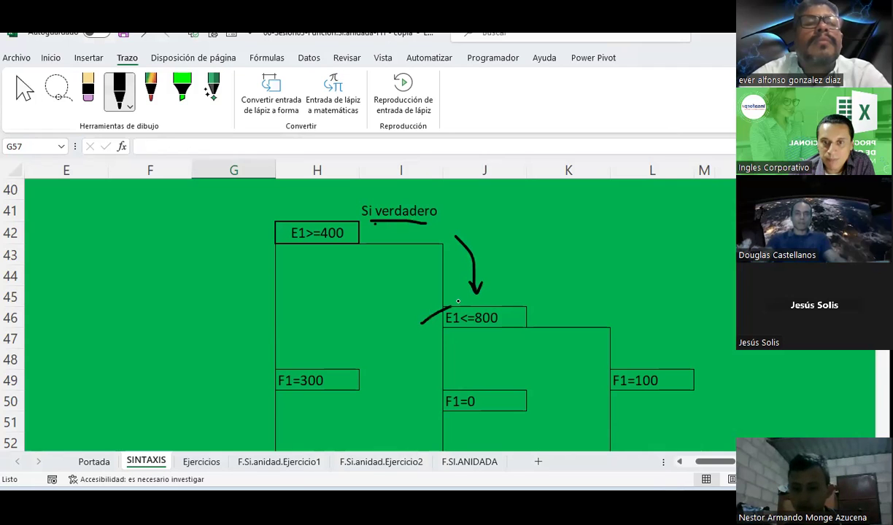
left_click_drag(472, 290, 529, 326)
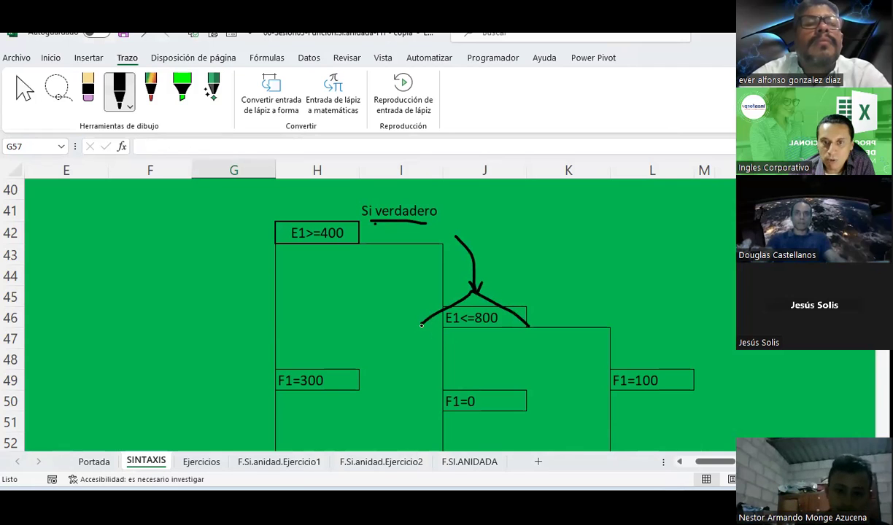
left_click_drag(422, 321, 529, 327)
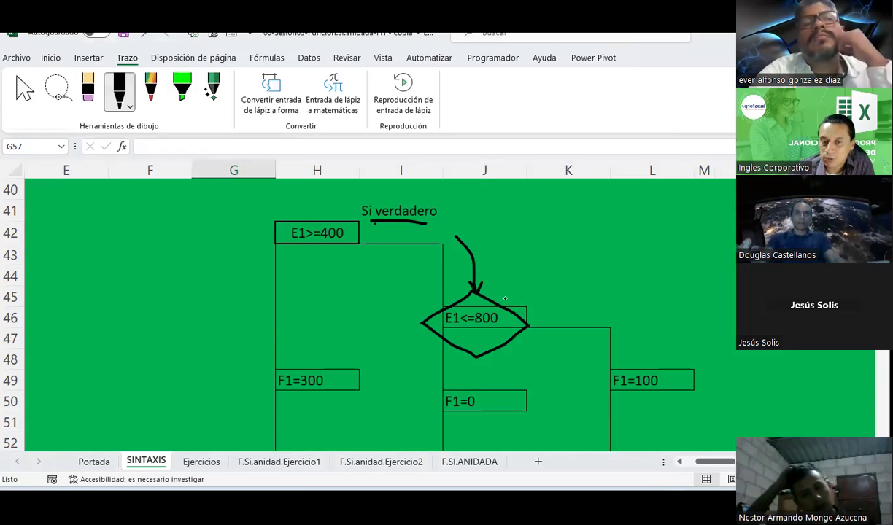
Add a check mark beside F1=100 and circle the F1=0 and F1=300 results
scroll(505, 298, "down", 2)
scroll(505, 299, "up", 1)
scroll(505, 299, "up", 1)
scroll(505, 299, "down", 1)
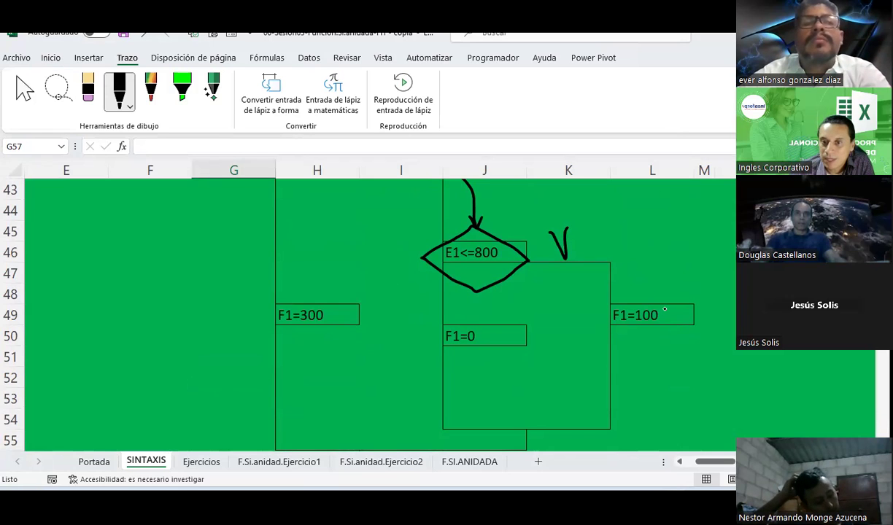
left_click_drag(667, 324, 720, 290)
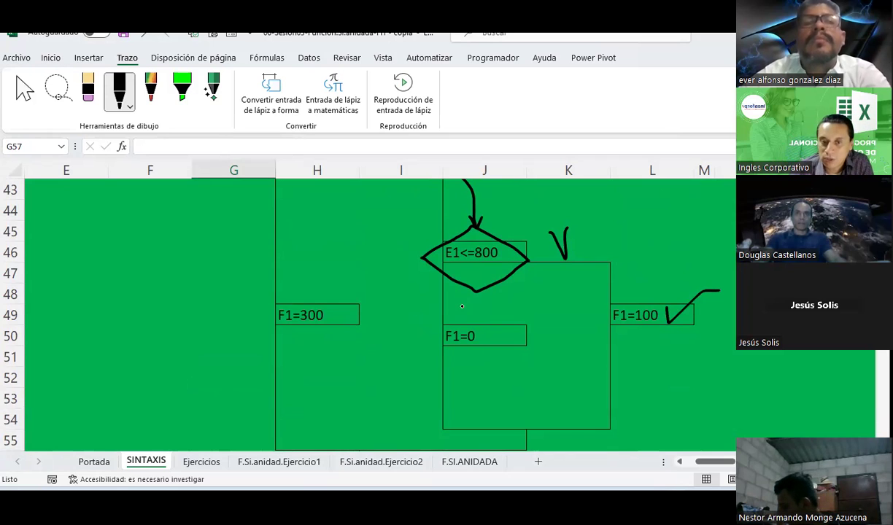
left_click_drag(432, 329, 519, 358)
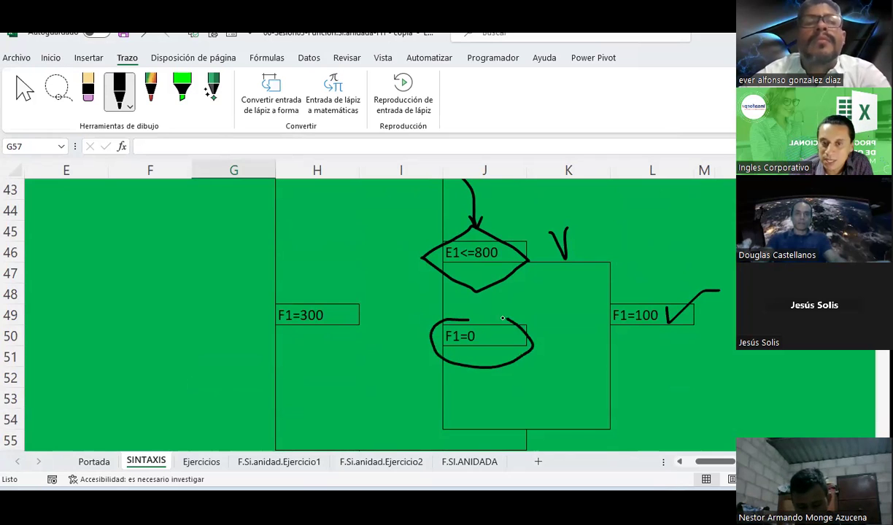
scroll(304, 281, "up", 2)
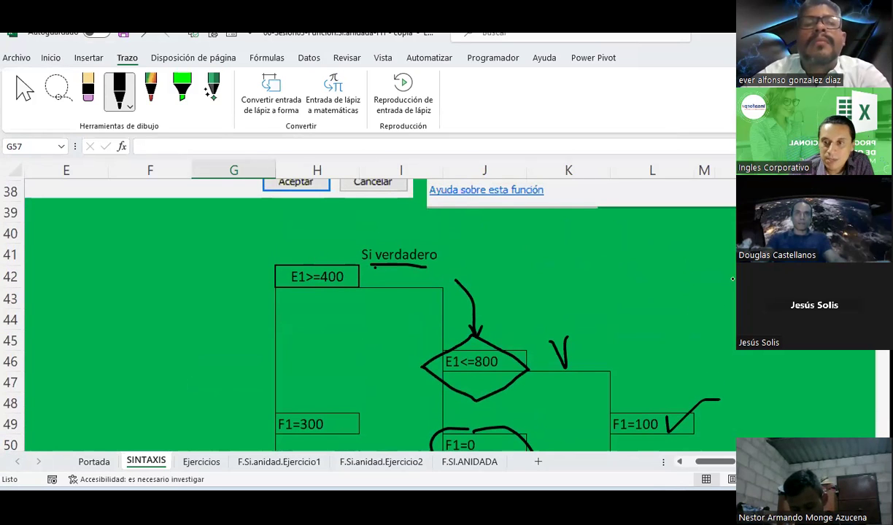
scroll(241, 361, "down", 2)
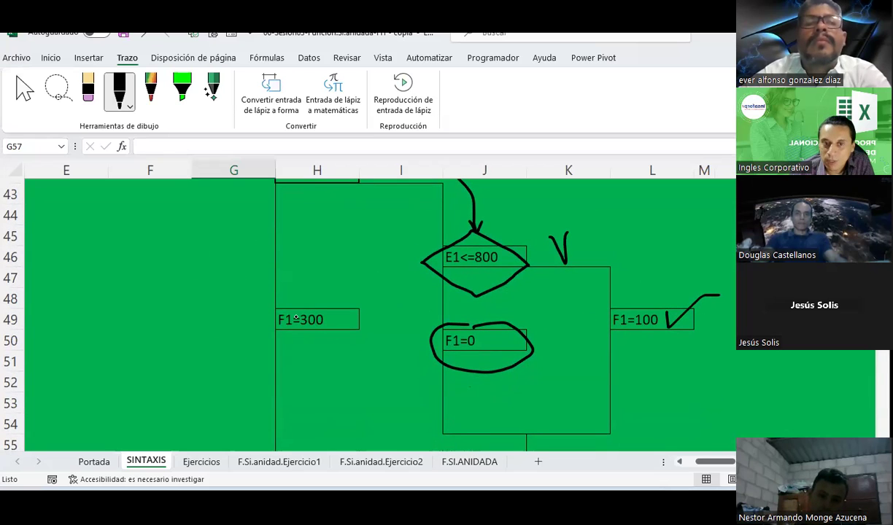
left_click_drag(255, 347, 396, 326)
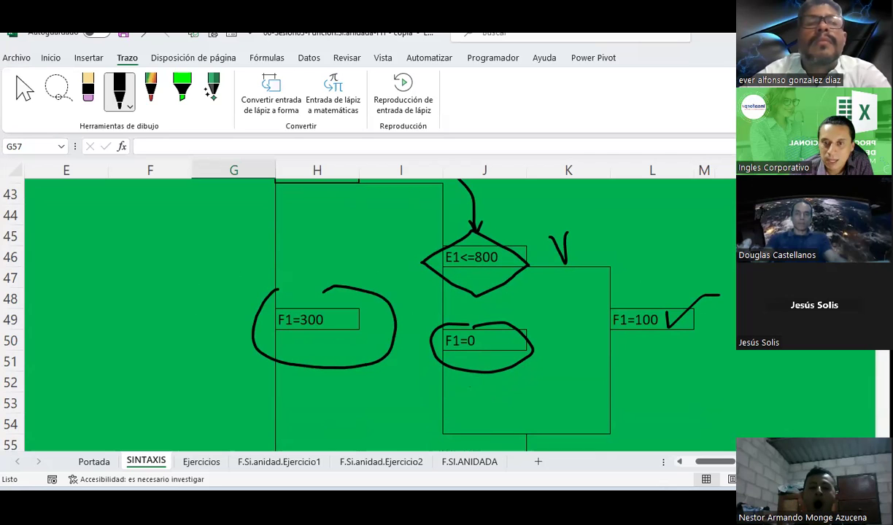
scroll(343, 308, "down", 2)
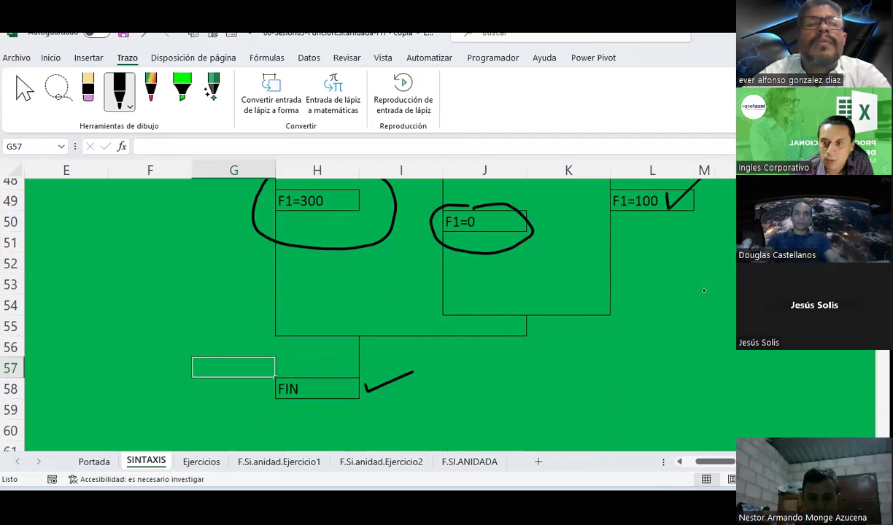
scroll(379, 314, "up", 2)
scroll(380, 314, "up", 1)
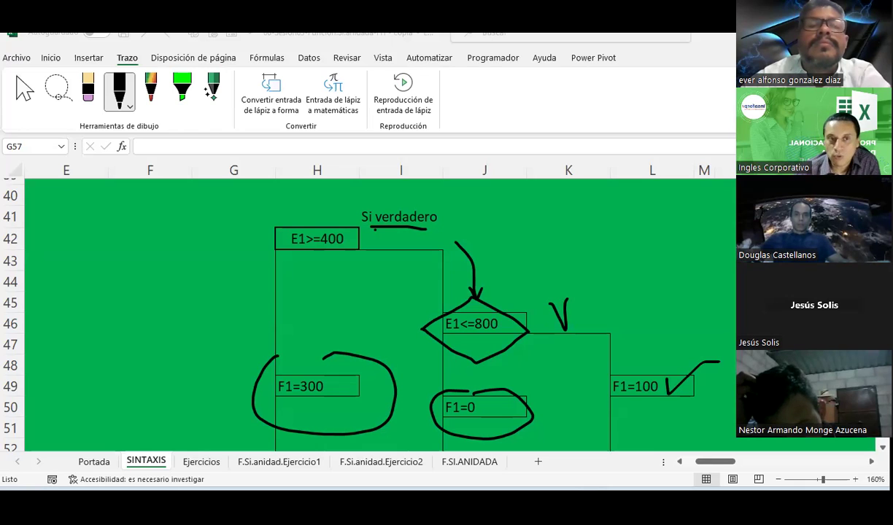
left_click(128, 108)
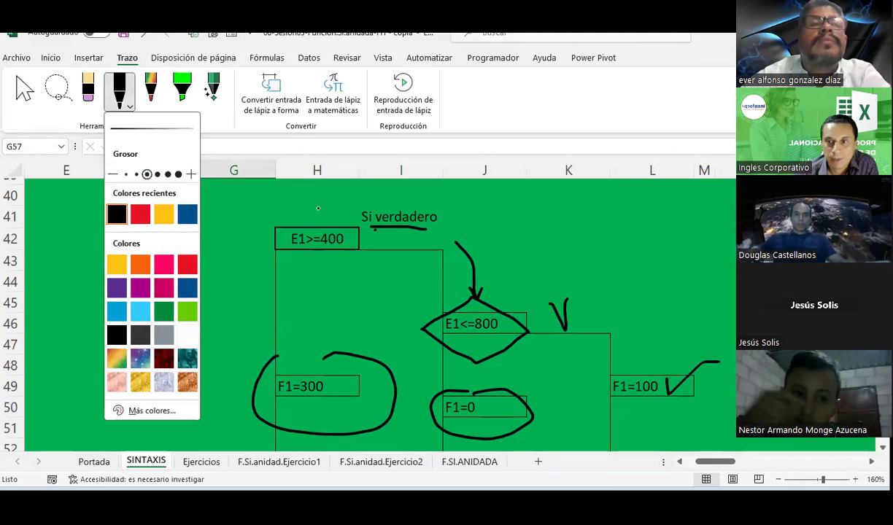
left_click(117, 214)
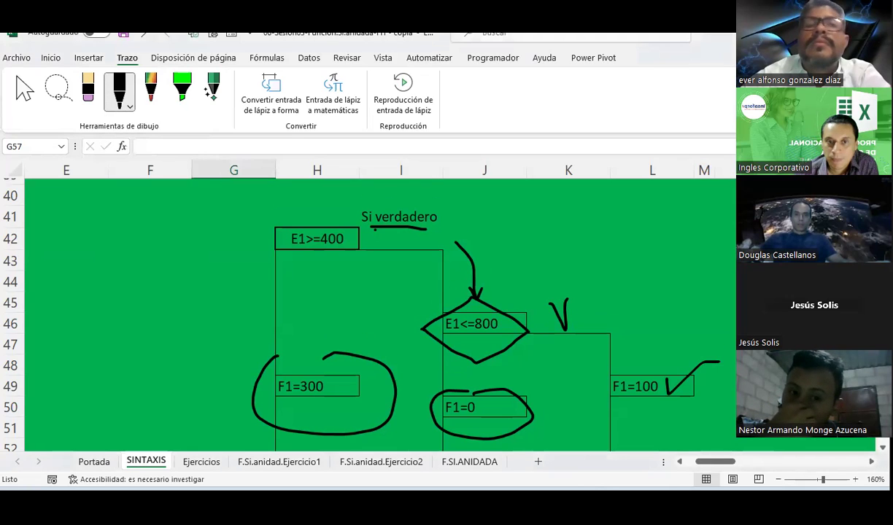
scroll(287, 216, "down", 2)
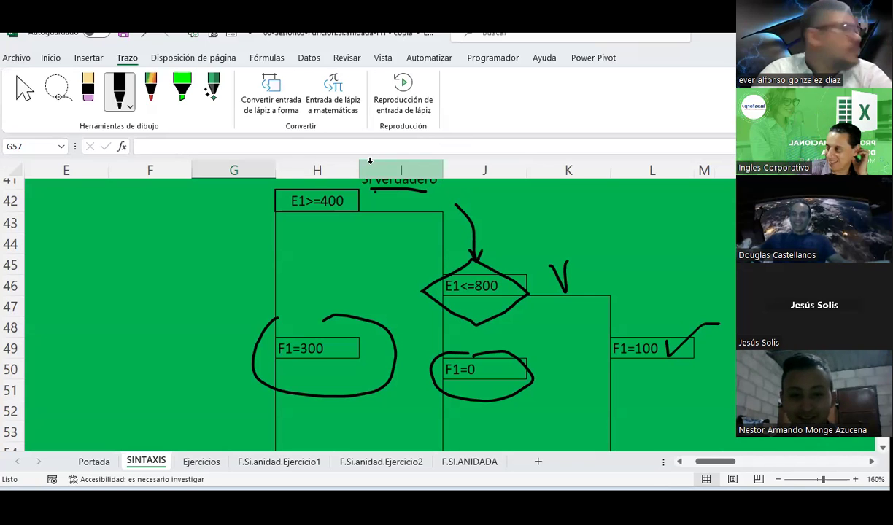
left_click(195, 463)
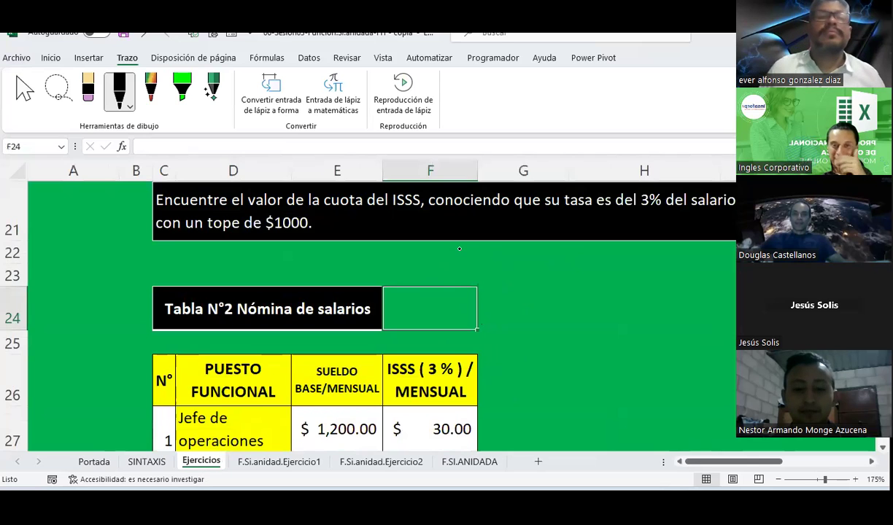
key("Escape")
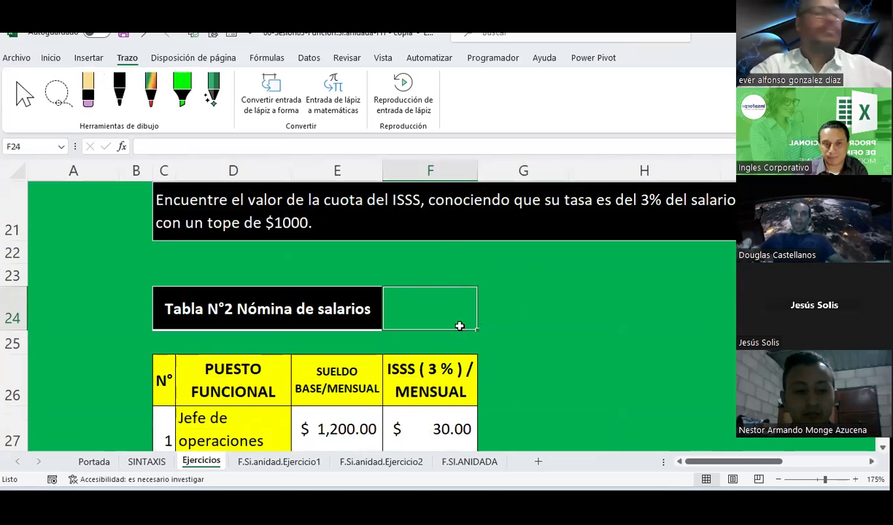
scroll(461, 322, "up", 6)
scroll(459, 326, "down", 4)
scroll(459, 326, "up", 2)
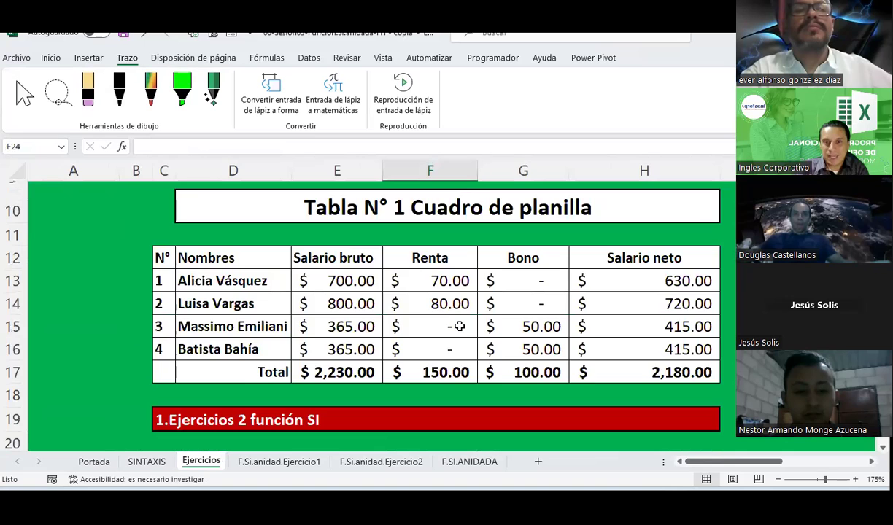
left_click(448, 278)
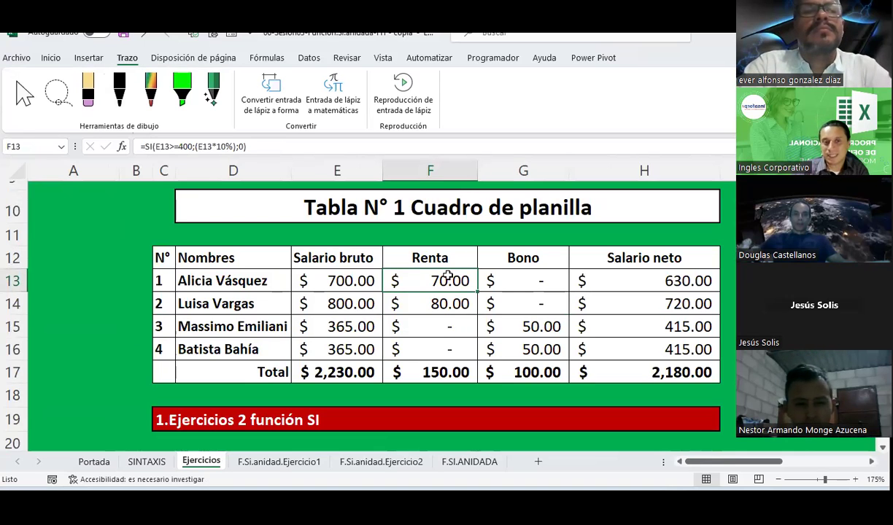
left_click(595, 287)
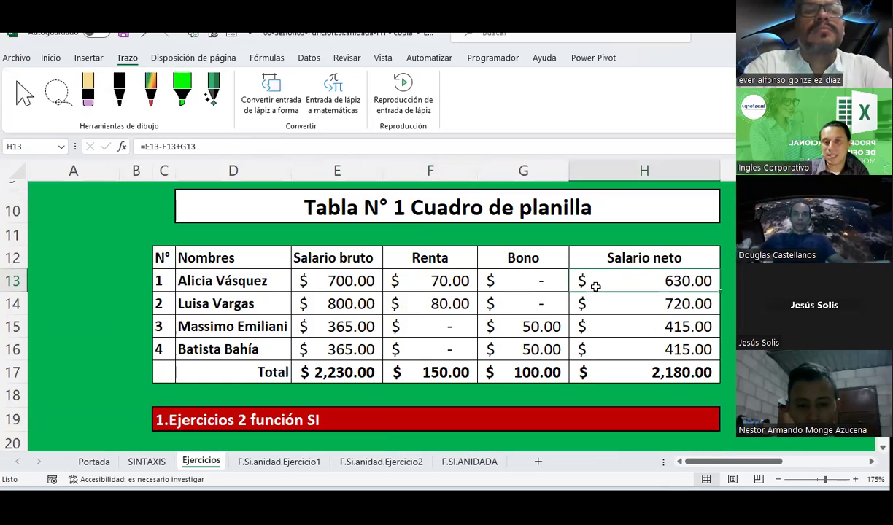
left_click(351, 282)
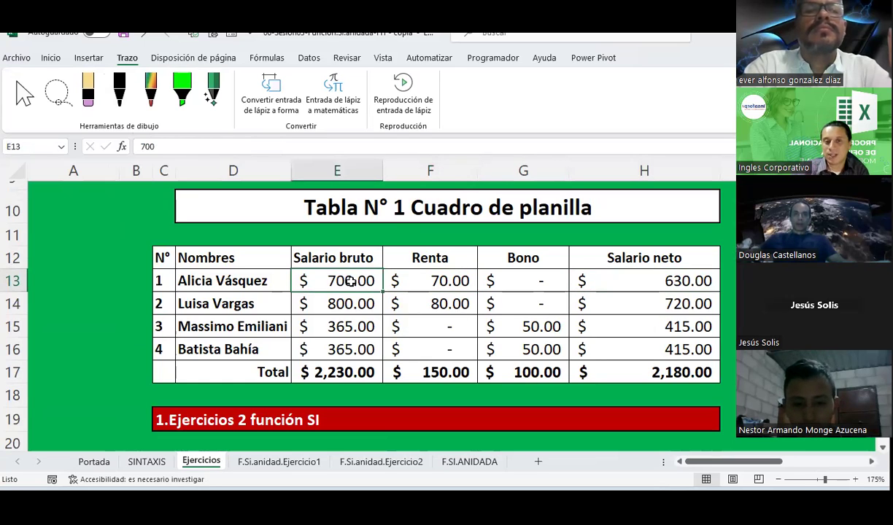
left_click(420, 275)
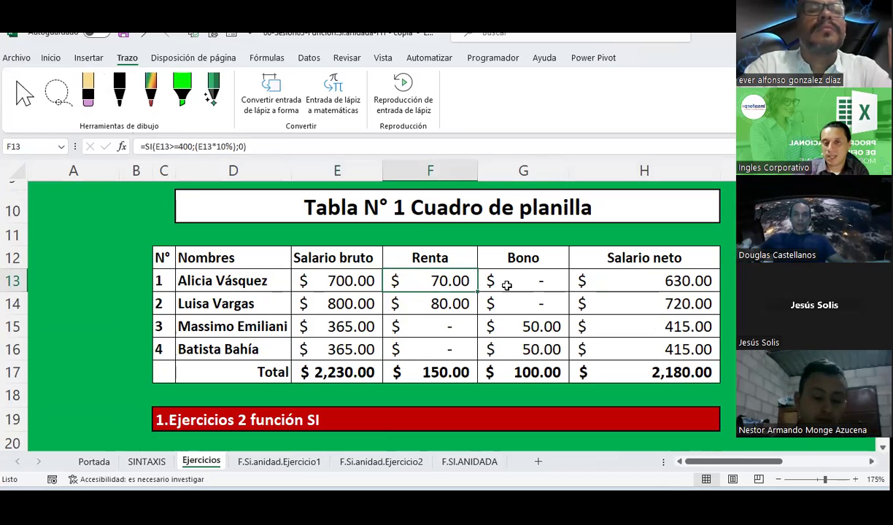
left_click(522, 283)
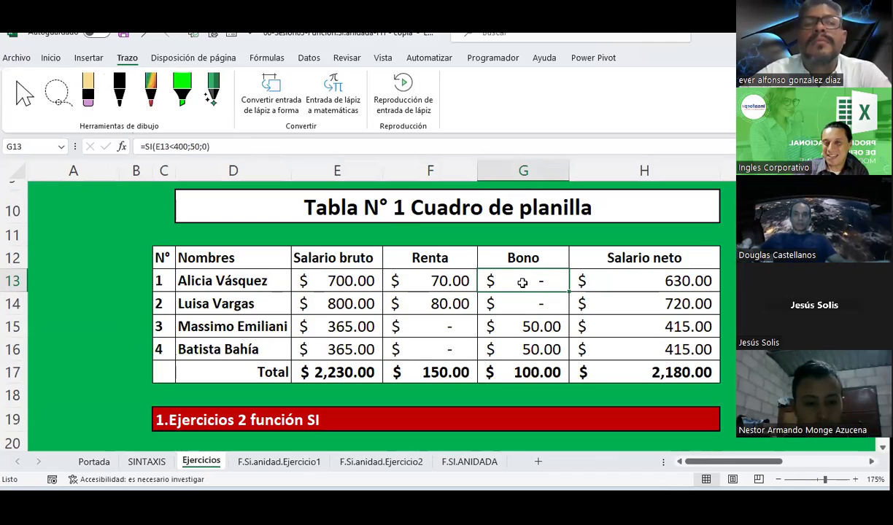
left_click(680, 278)
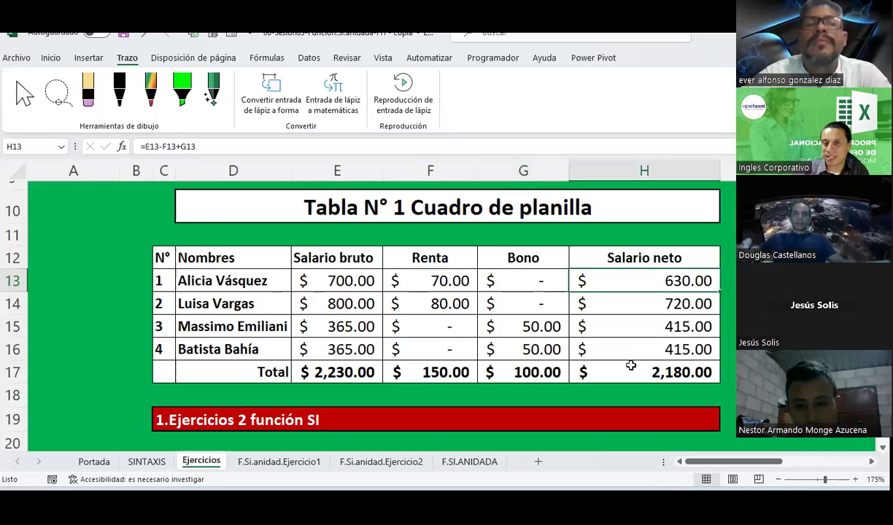
left_click(425, 277)
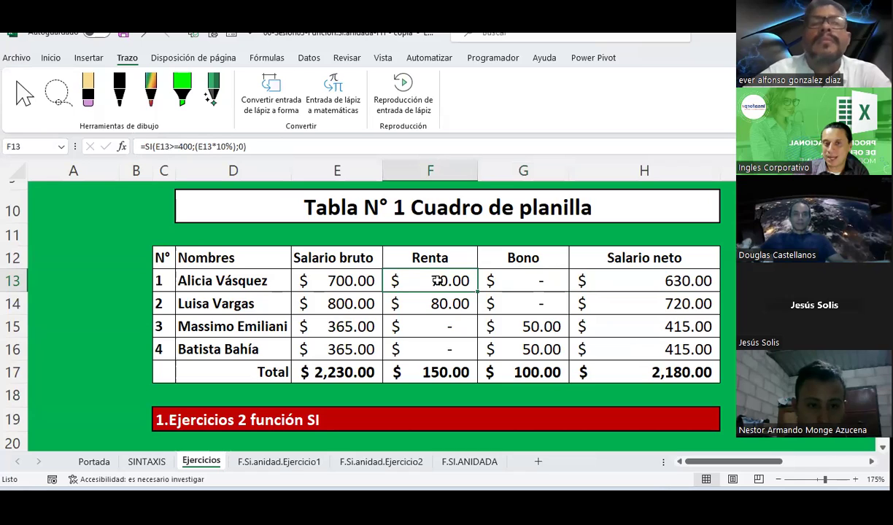
left_click(523, 281)
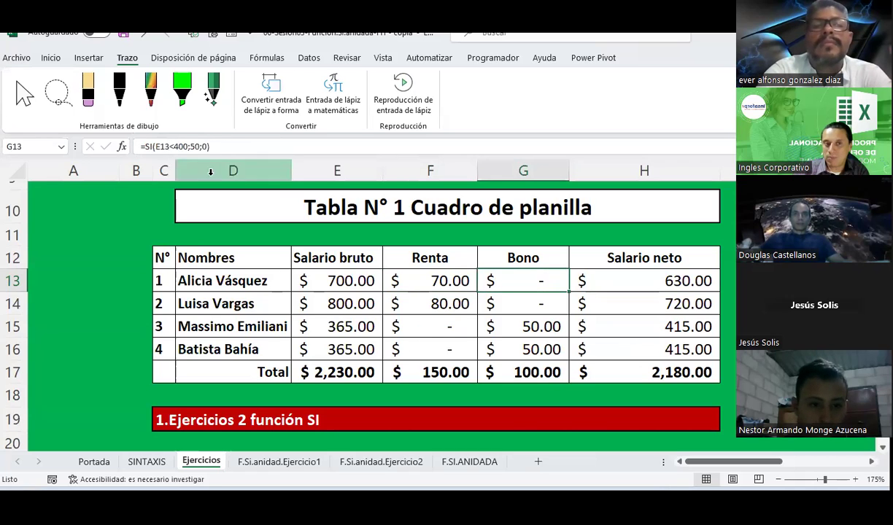
Copy the Salario neto column H12:H17 into column I and clear the amounts in I13:I16
left_click_drag(748, 462, 774, 467)
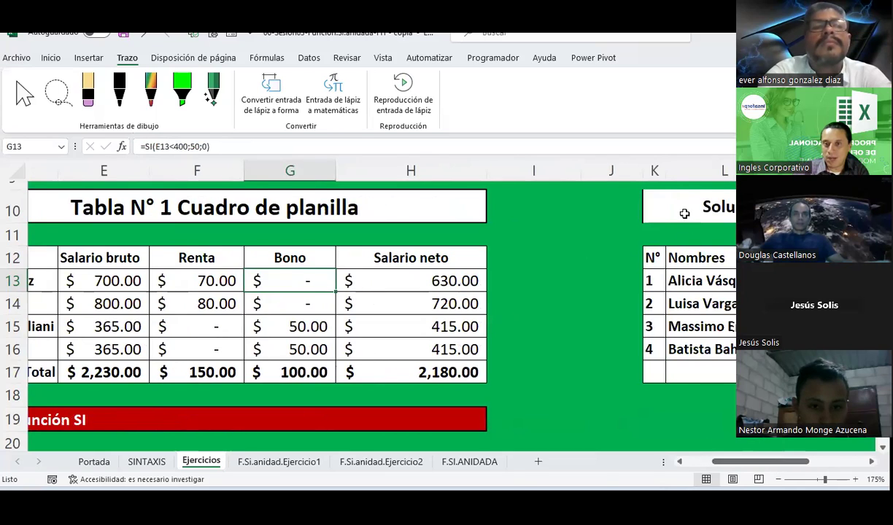
right_click(657, 179)
key("Escape")
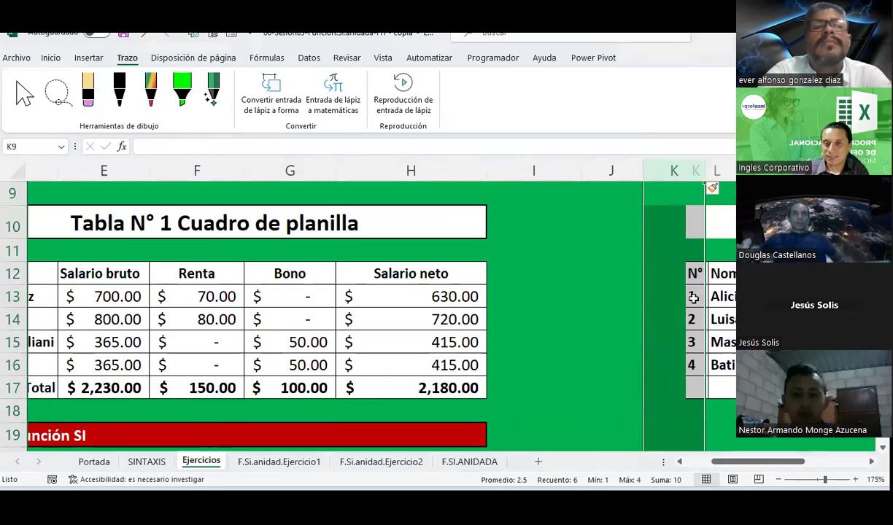
left_click_drag(411, 274, 431, 388)
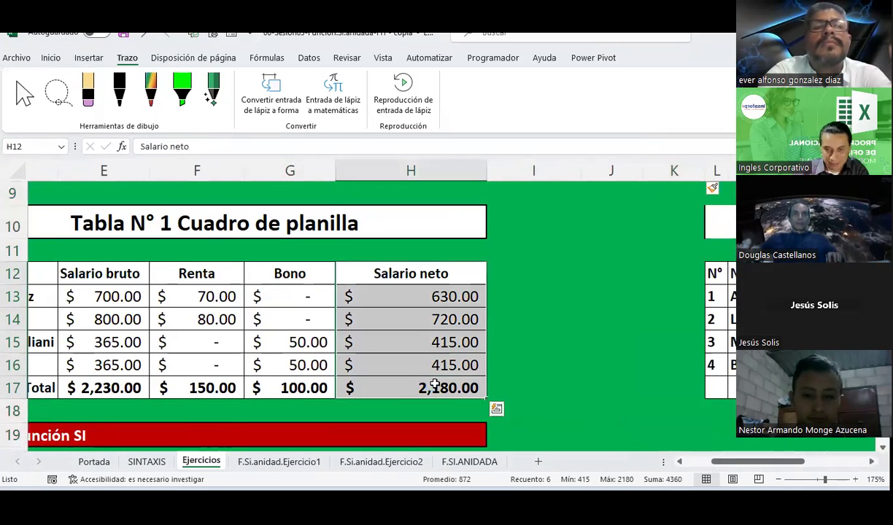
key("ctrl+c")
left_click(505, 279)
key("ctrl+v")
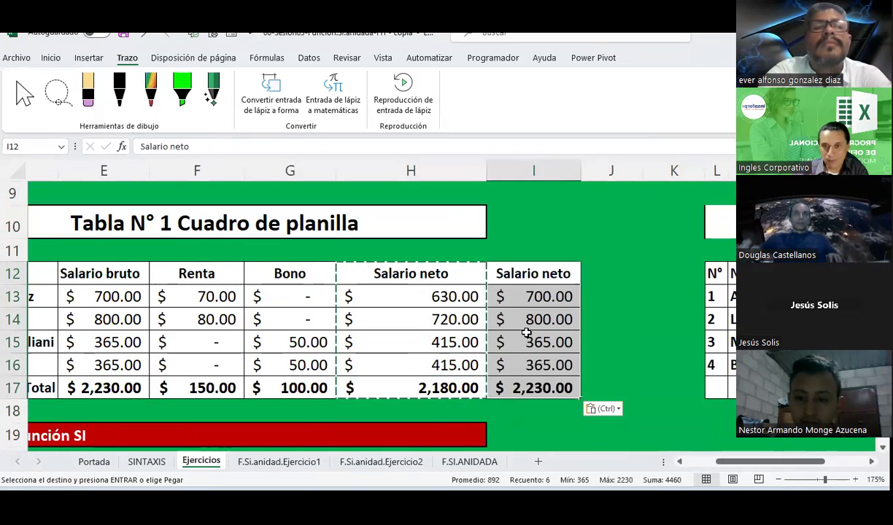
left_click_drag(528, 294, 533, 319)
left_click_drag(533, 367, 532, 365)
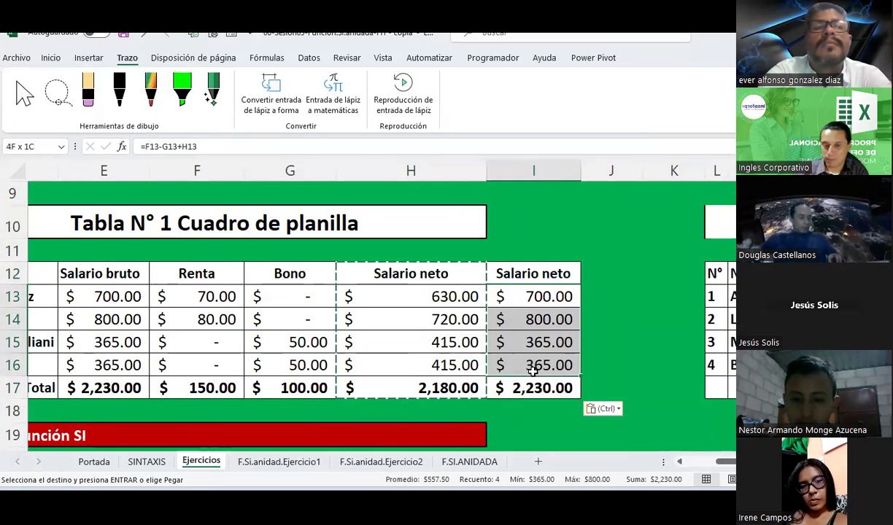
key("Delete")
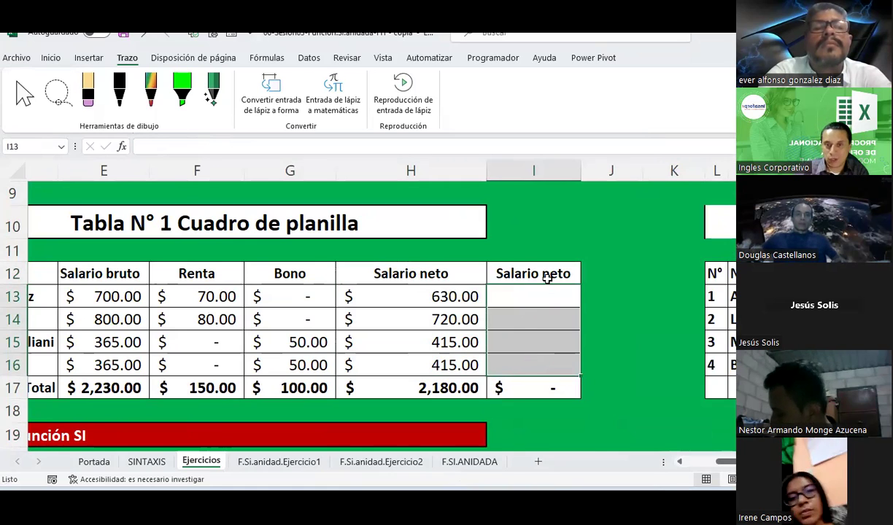
Copy the empty Salario neto column I12:I17 into column J and widen column J
left_click_drag(544, 277, 552, 382)
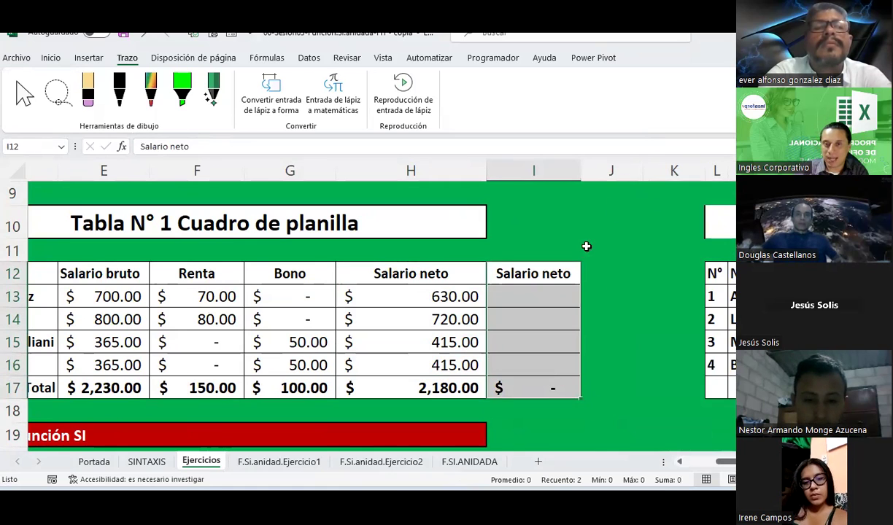
key("ctrl+c")
left_click(600, 270)
key("ctrl+v")
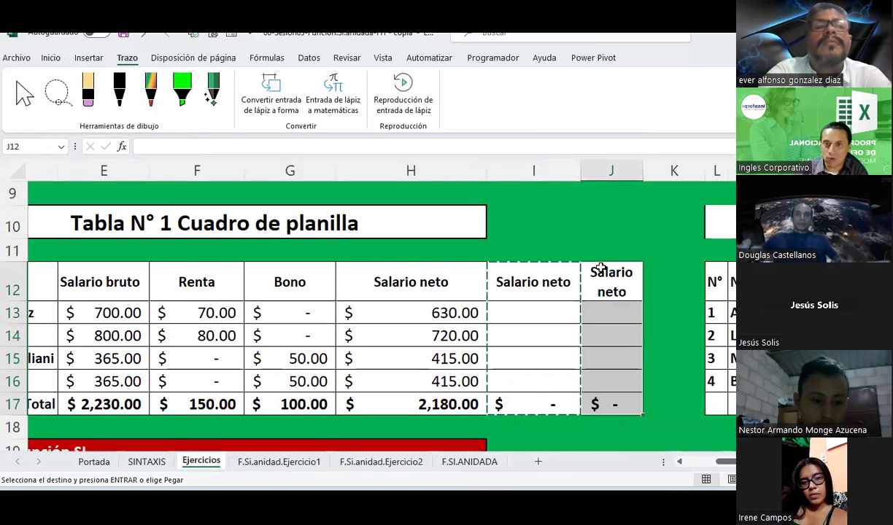
left_click_drag(643, 174, 677, 173)
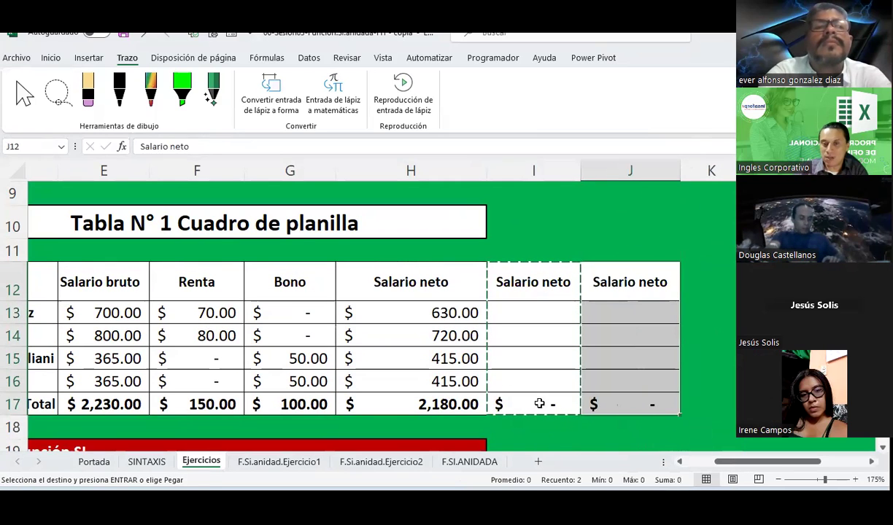
key("Escape")
left_click(540, 310)
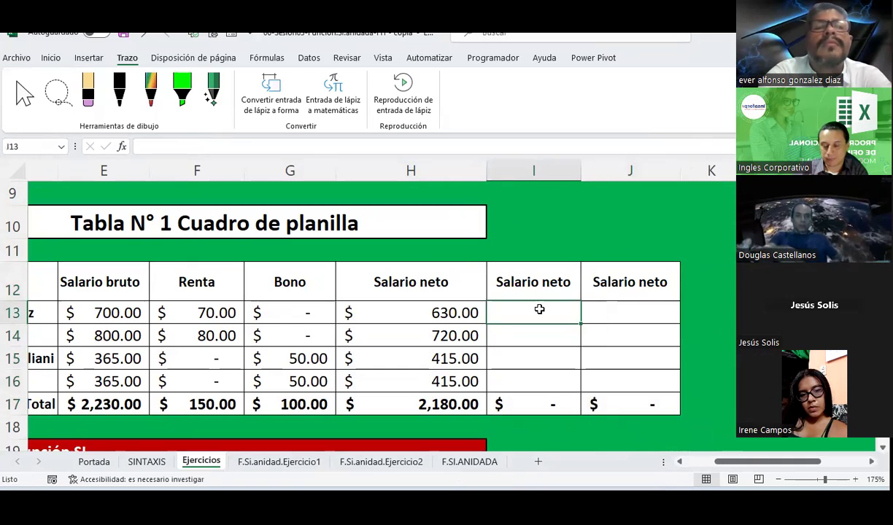
type("=SI")
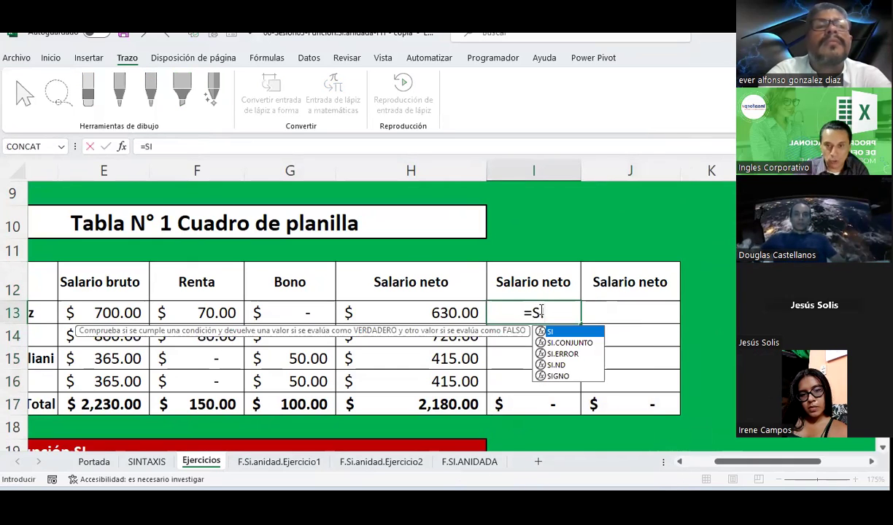
type("(")
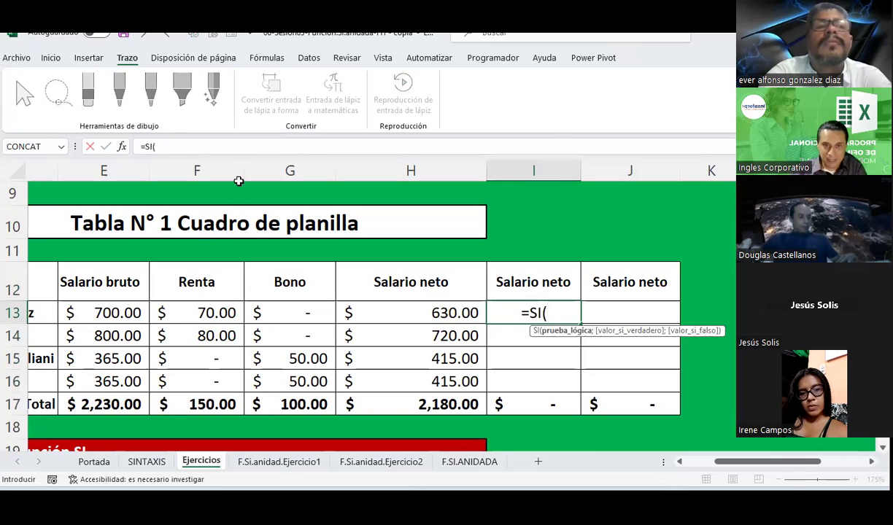
left_click_drag(737, 462, 717, 462)
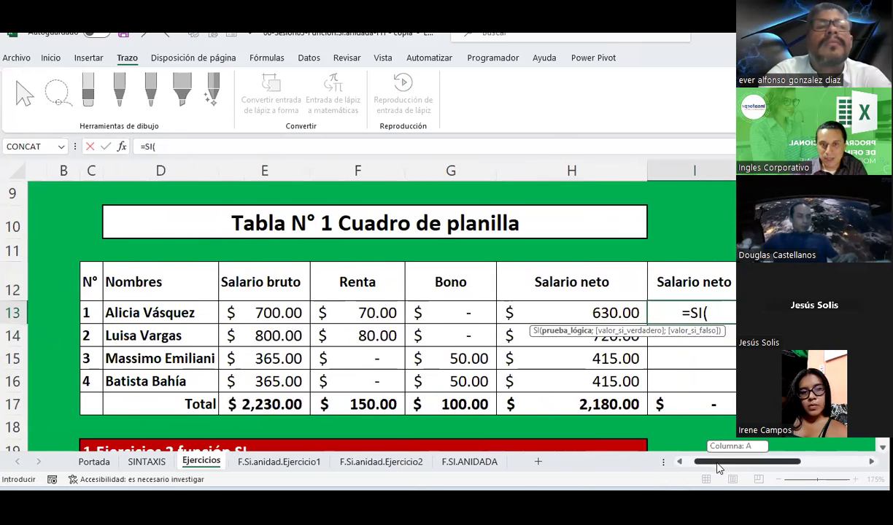
left_click(239, 315)
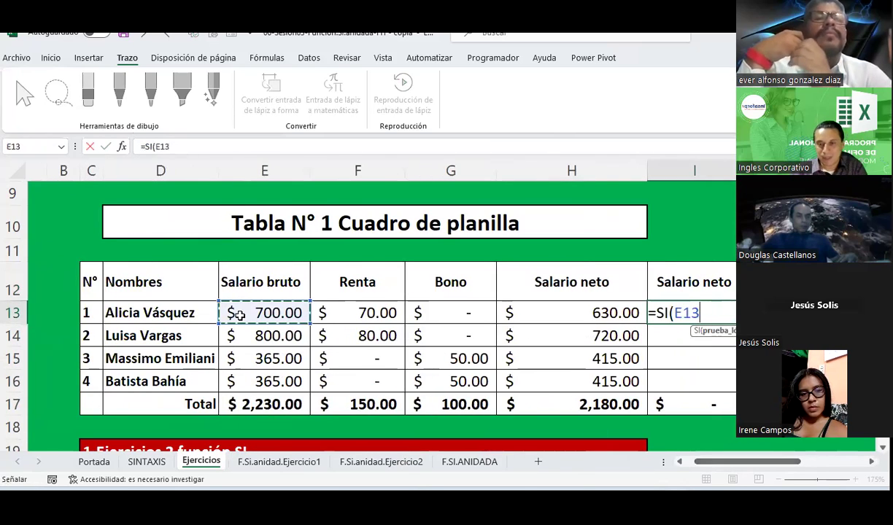
type(">=400")
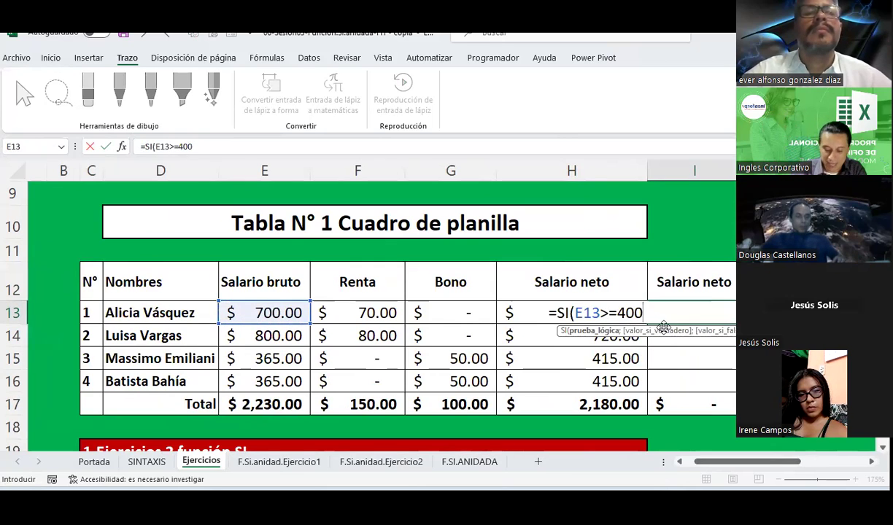
type(";")
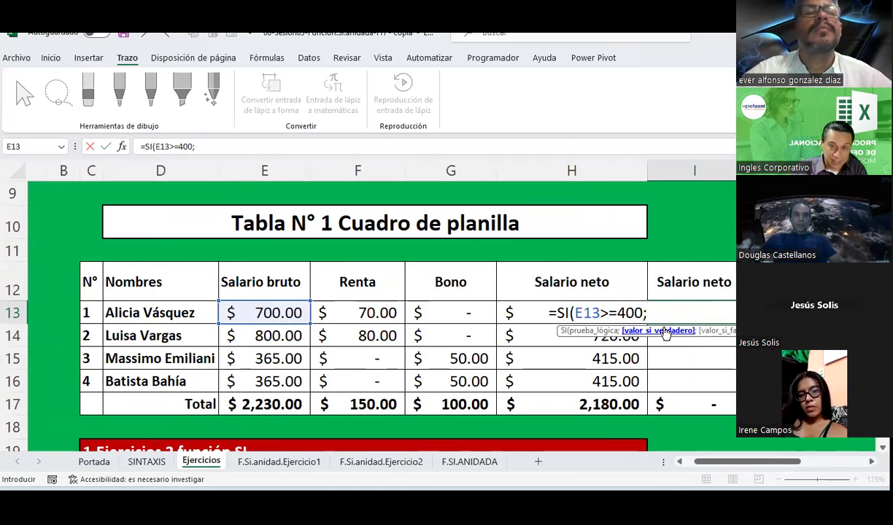
type("(")
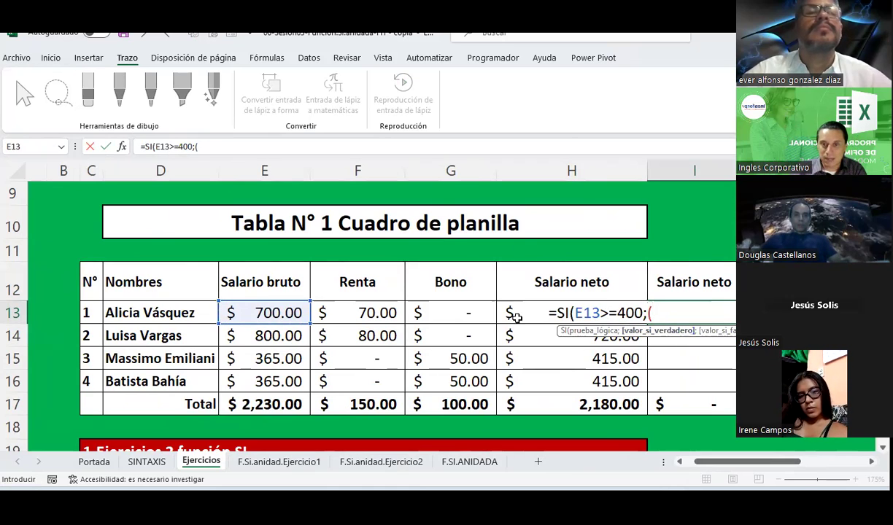
key("Escape")
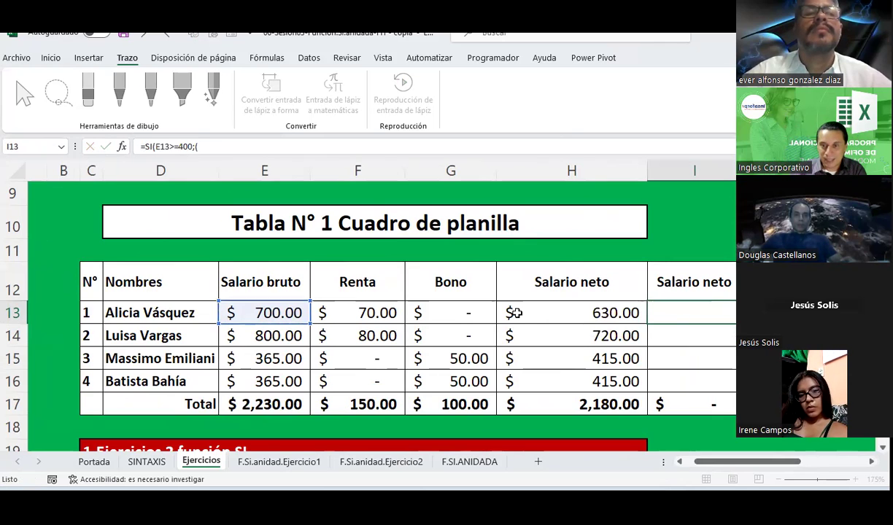
Widen column I and start I13's formula as =SI(E13>=400;(H13-(H13*10%)) using cell references
left_click_drag(773, 461, 817, 476)
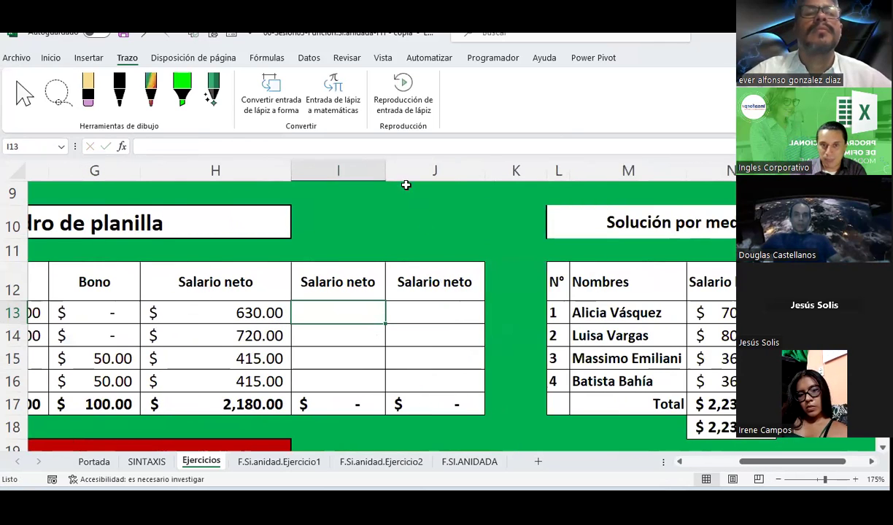
left_click_drag(386, 173, 552, 173)
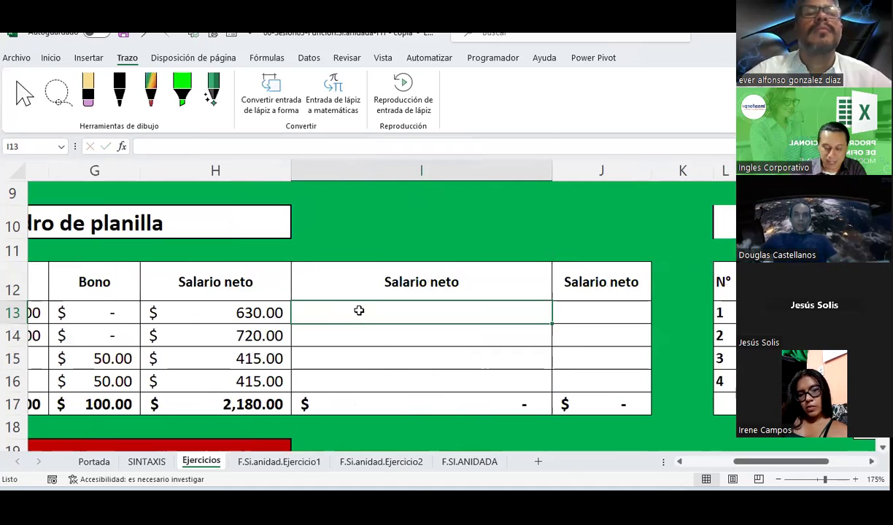
type("=SI(")
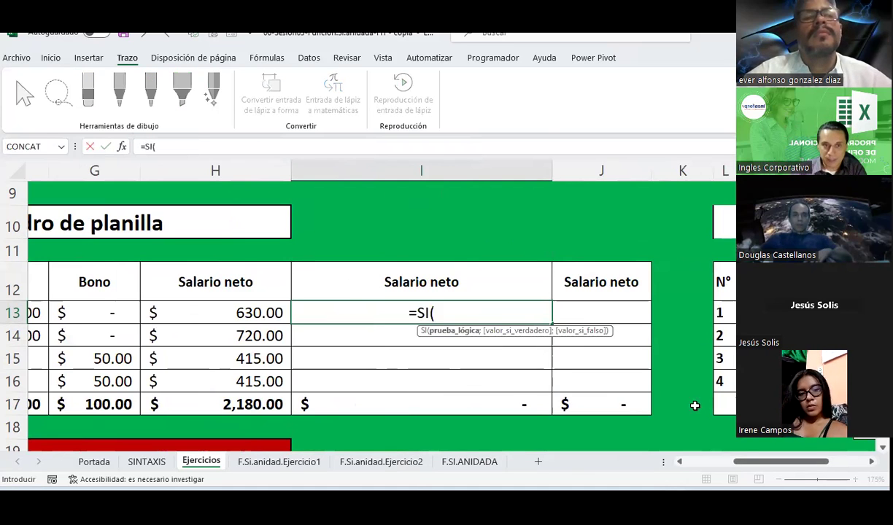
left_click_drag(781, 461, 761, 461)
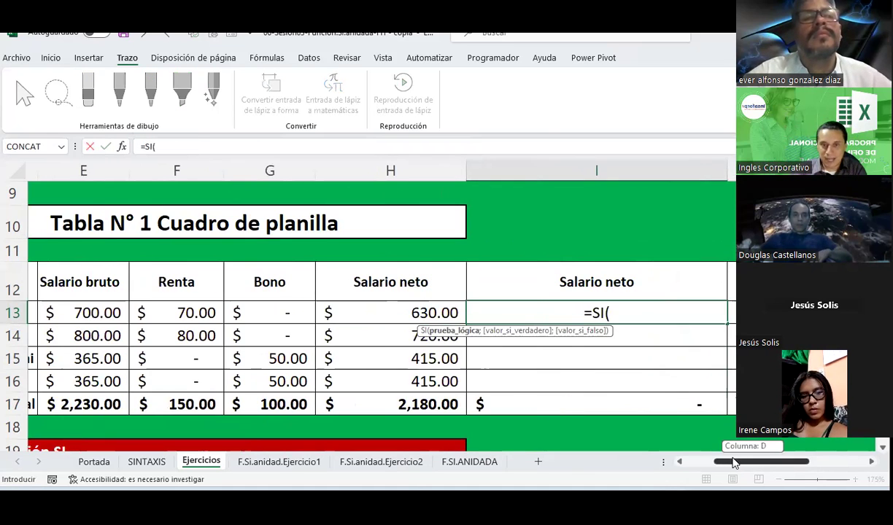
left_click(105, 312)
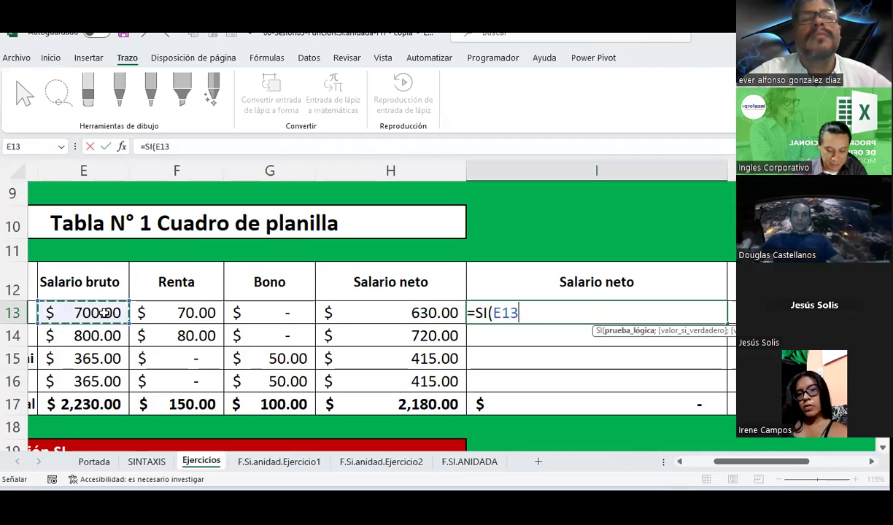
type(">=400;(")
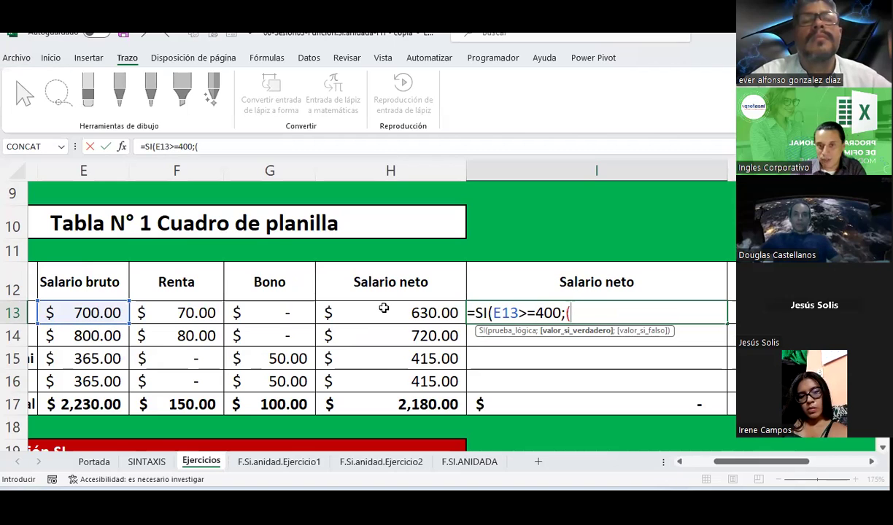
left_click(384, 309)
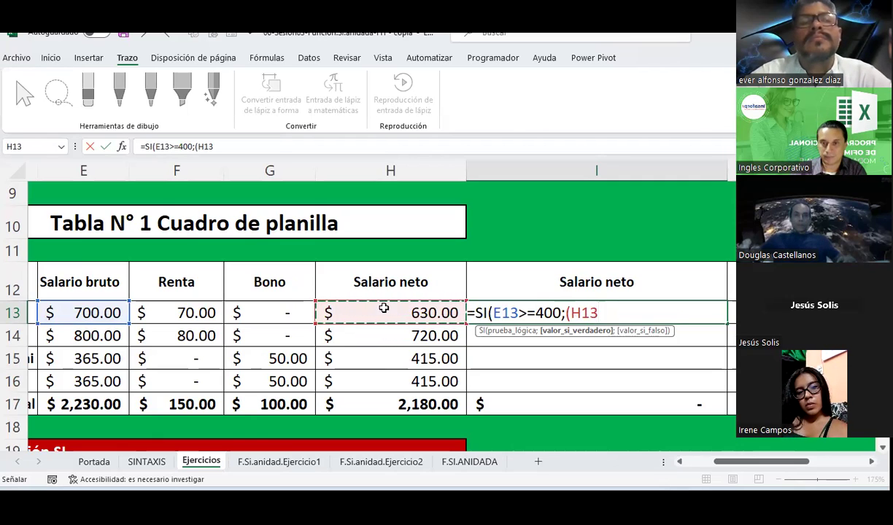
type("-")
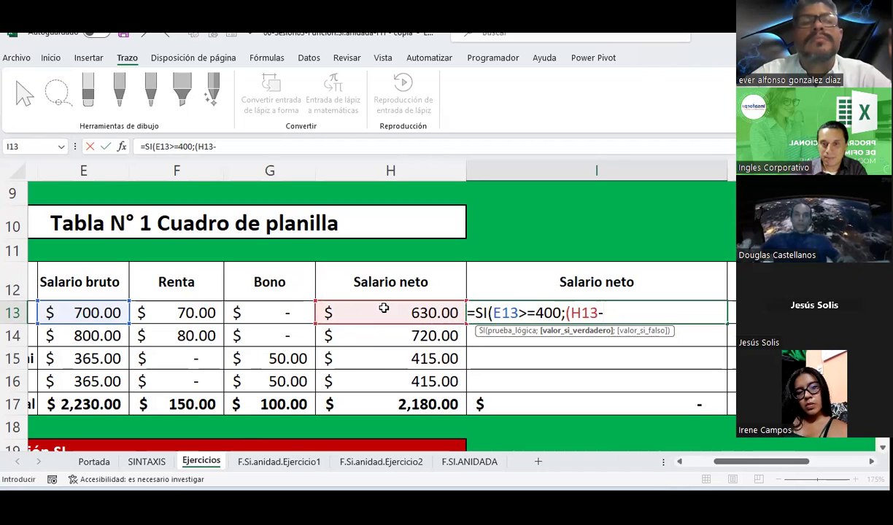
type("(")
left_click(384, 308)
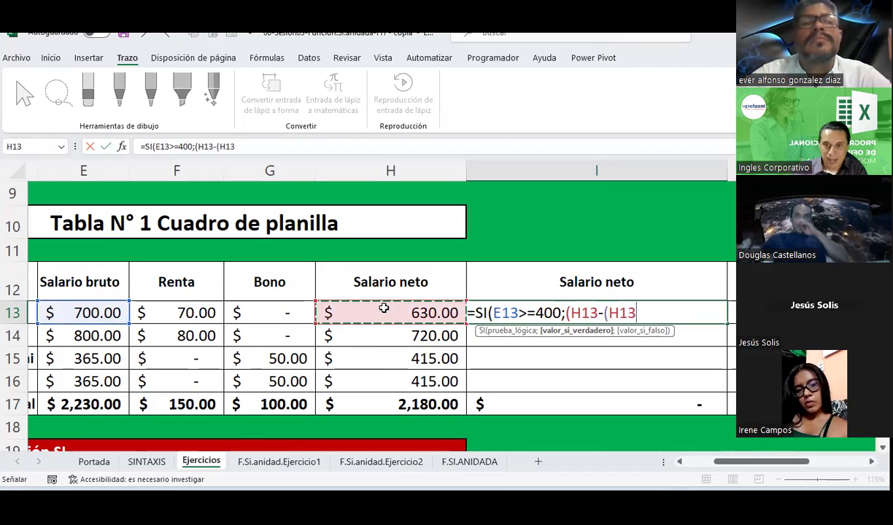
type("*10")
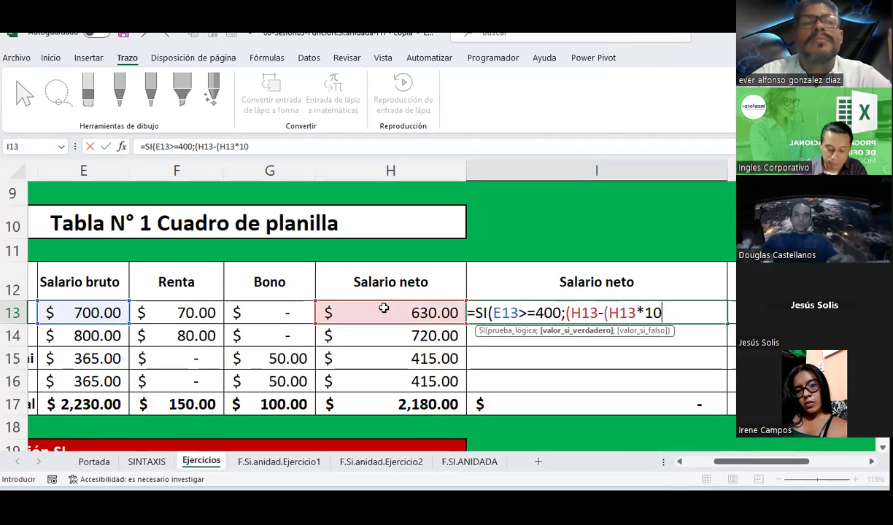
type("%")
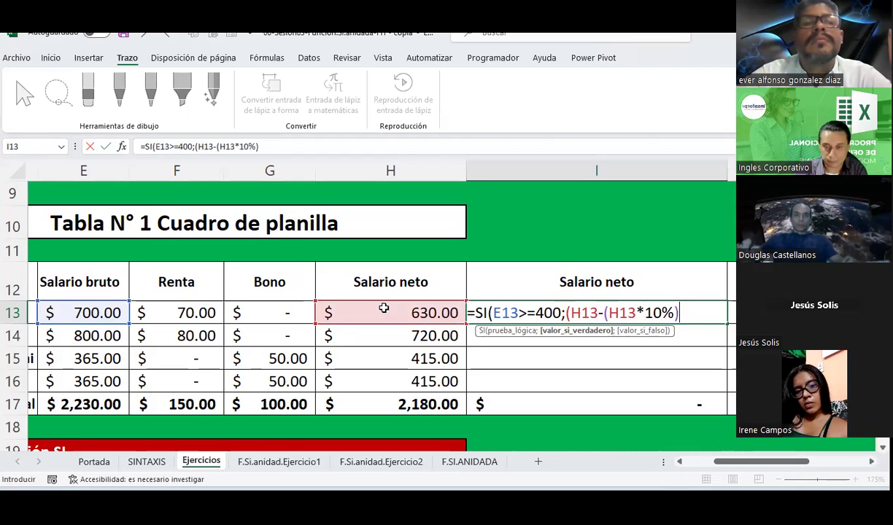
type(")")
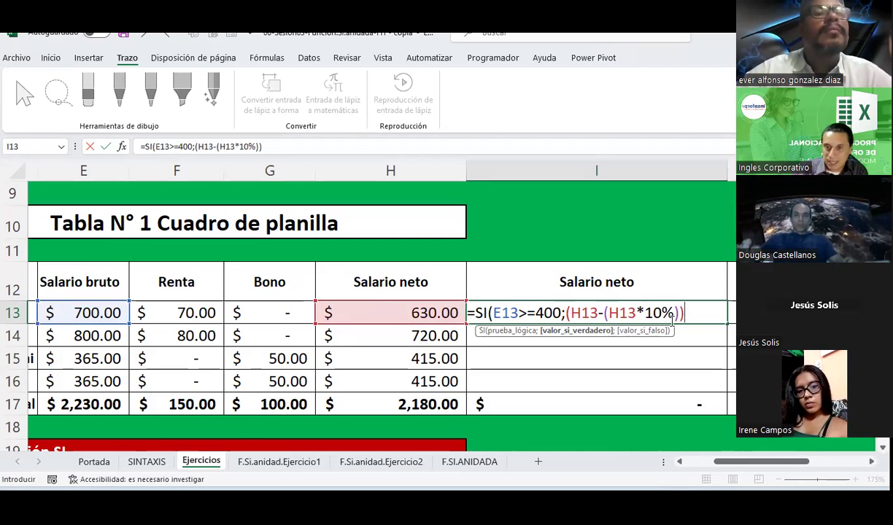
key("BackSpace")
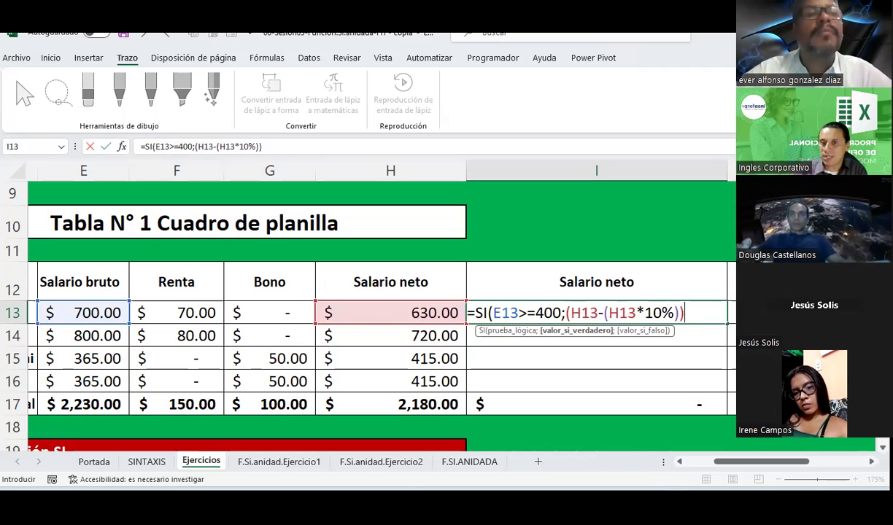
Add the 50 fallback, remove the extra parentheses and confirm I13, which shows 567.00
type(";(")
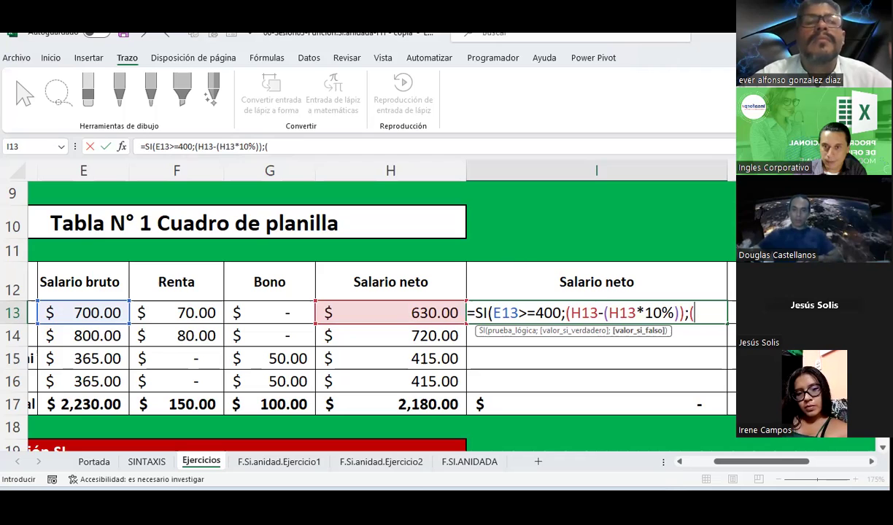
type("50)")
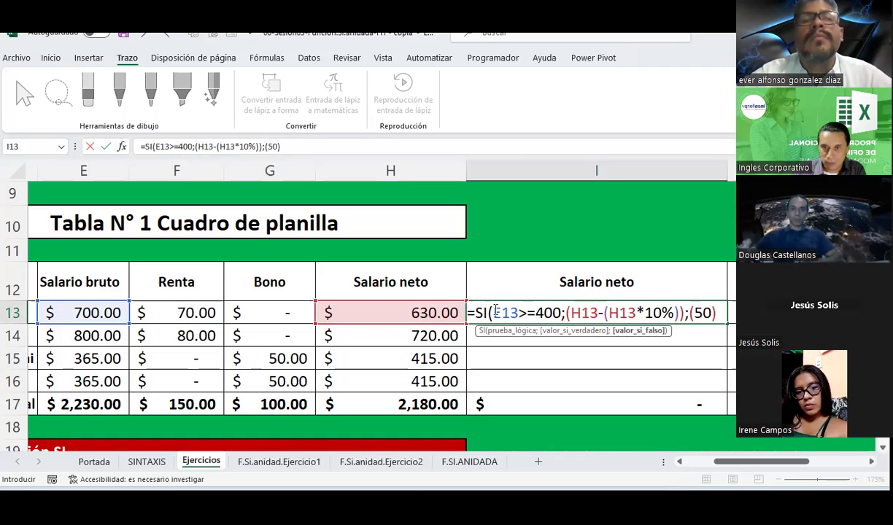
type(")")
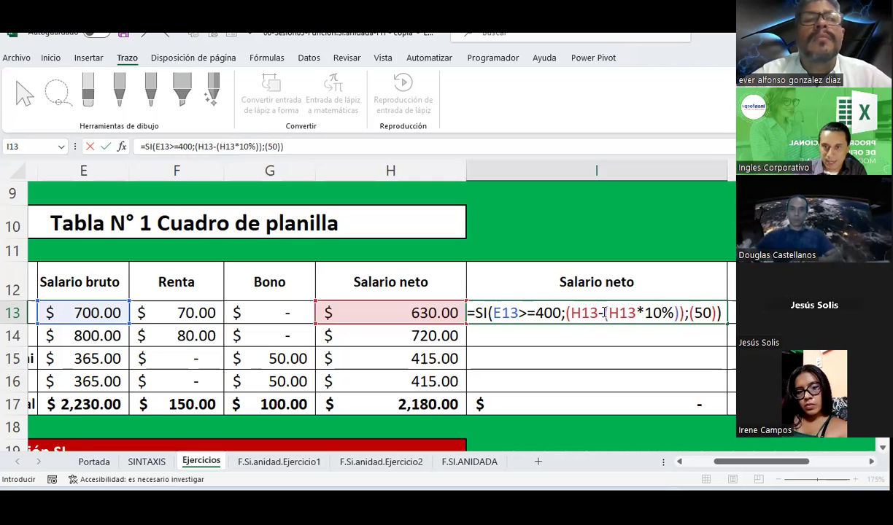
left_click_drag(607, 312, 676, 312)
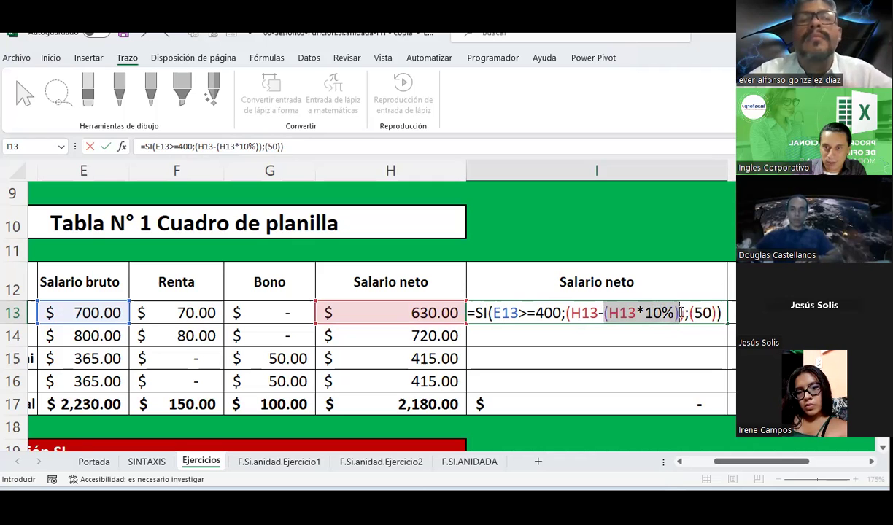
left_click_drag(566, 312, 676, 314)
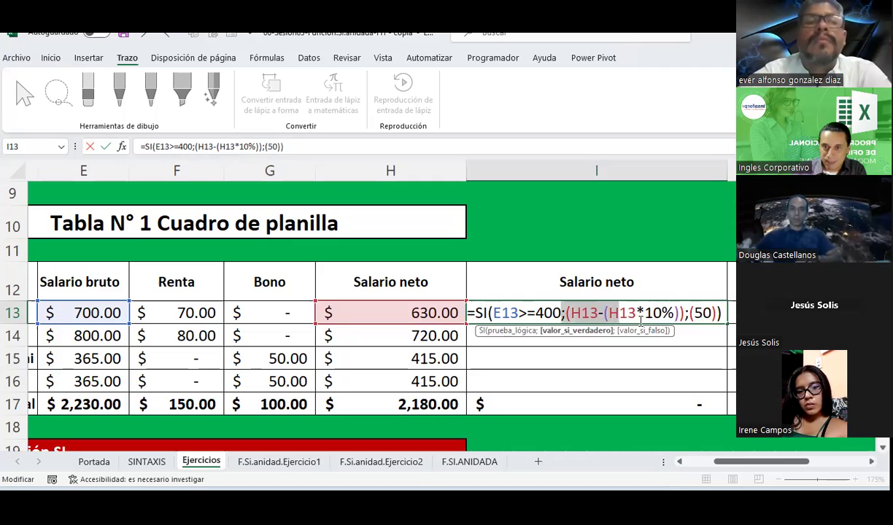
left_click(688, 313)
left_click(691, 313)
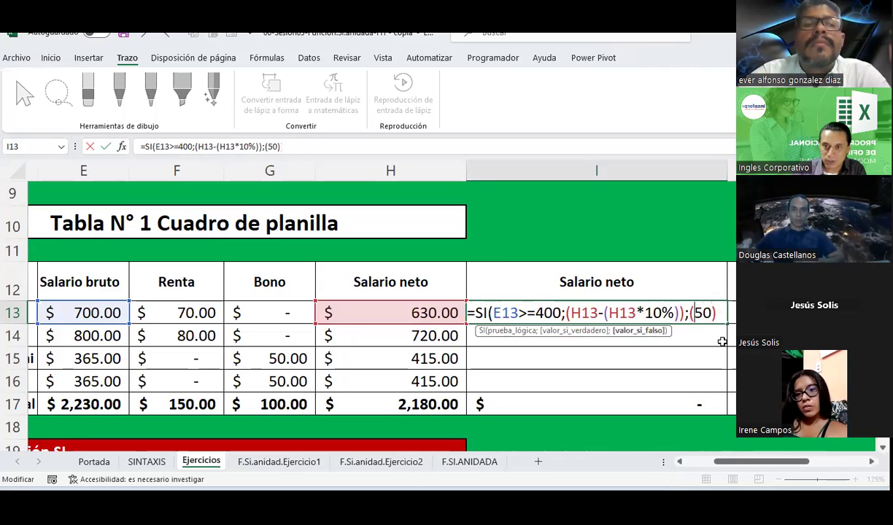
key("Delete")
left_click_drag(716, 312, 491, 313)
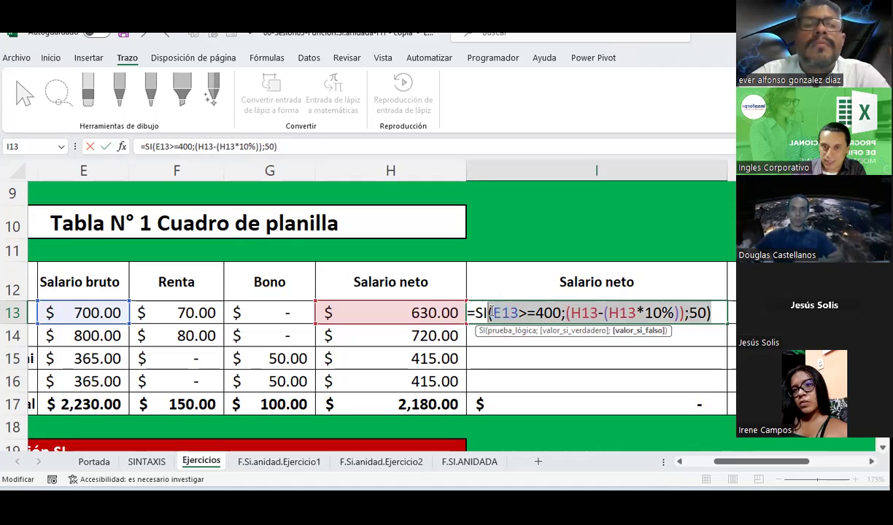
left_click(544, 313)
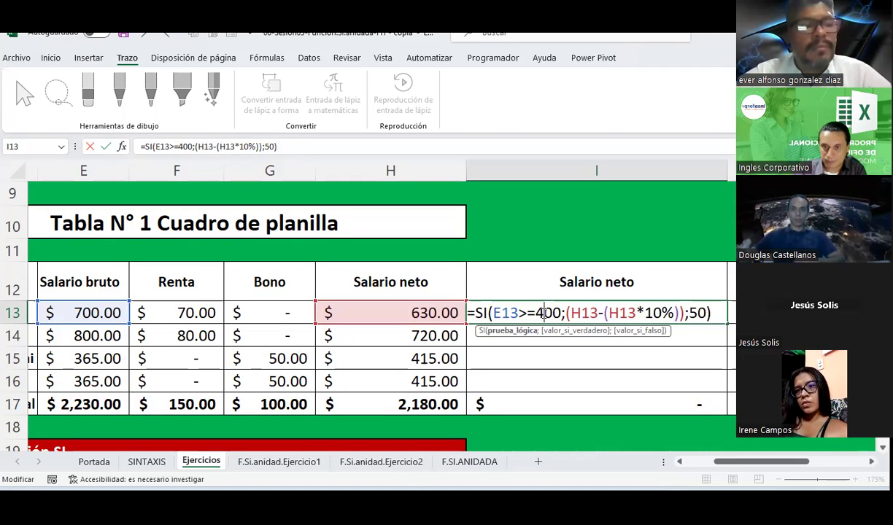
key("Return")
left_click(544, 313)
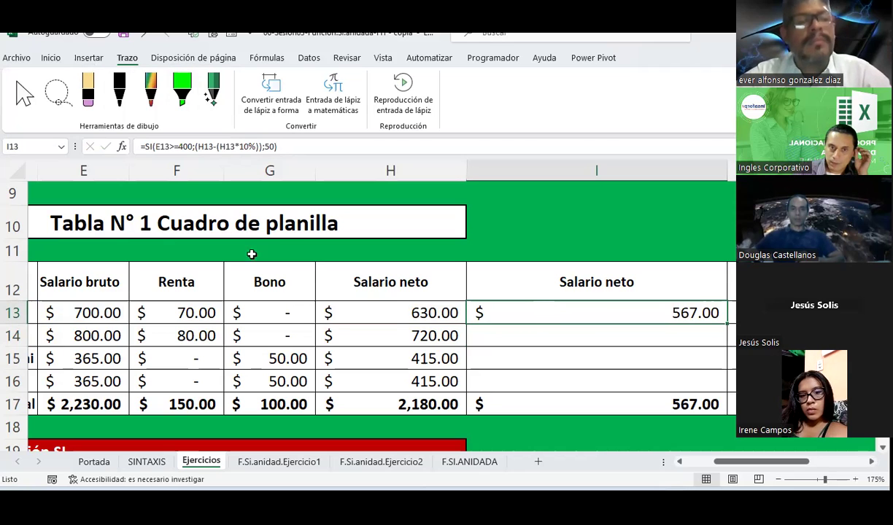
left_click(265, 58)
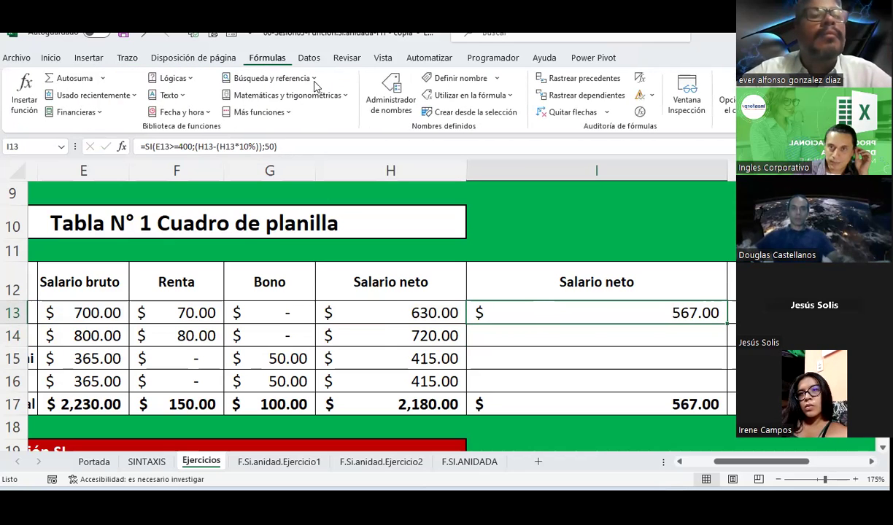
left_click(640, 111)
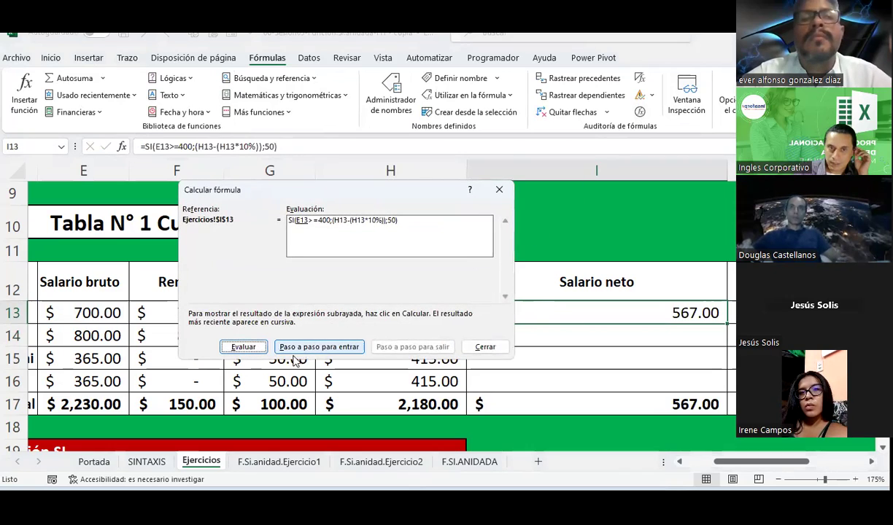
left_click(244, 346)
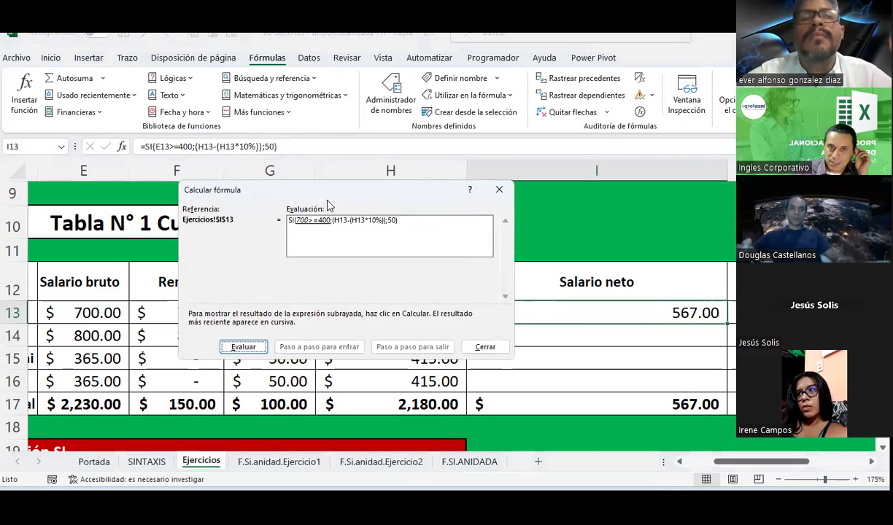
left_click_drag(314, 189, 323, 268)
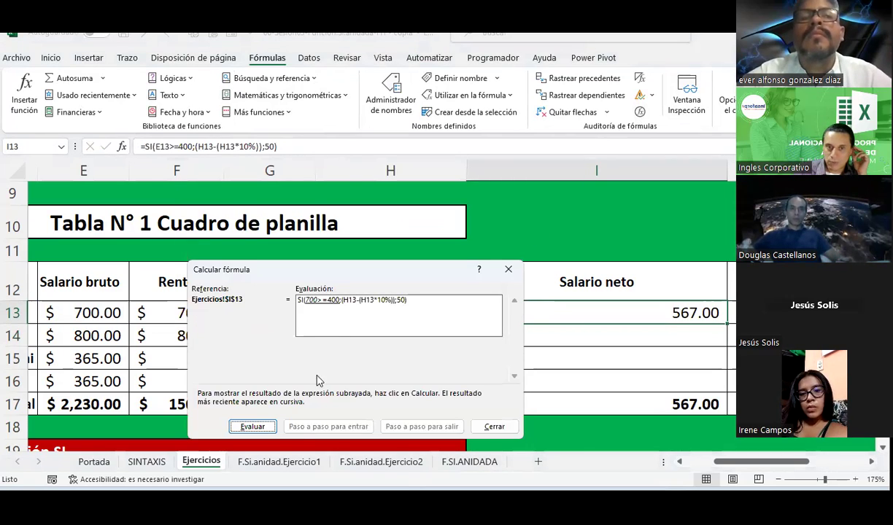
left_click(253, 426)
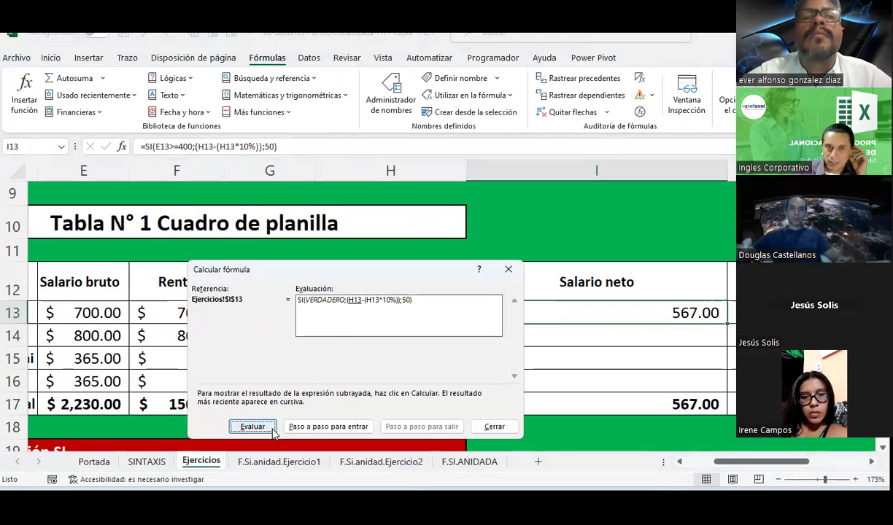
left_click(253, 427)
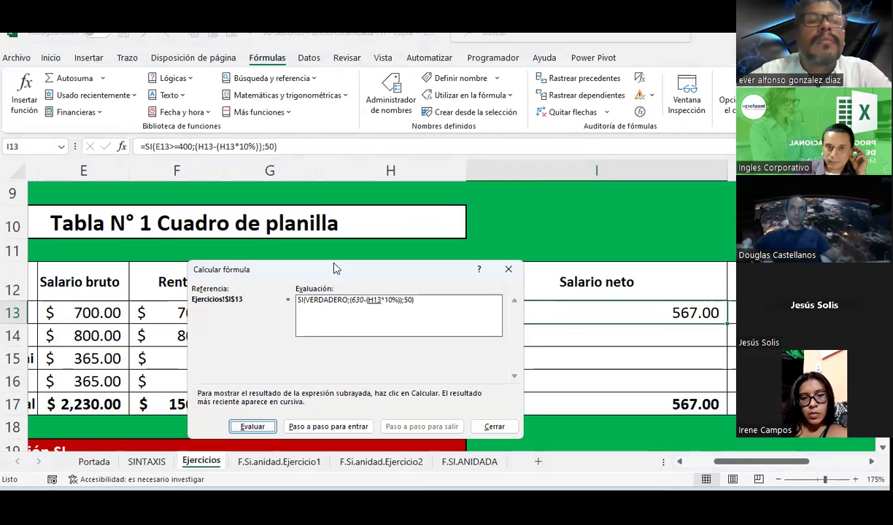
left_click_drag(335, 270, 414, 96)
key("Escape")
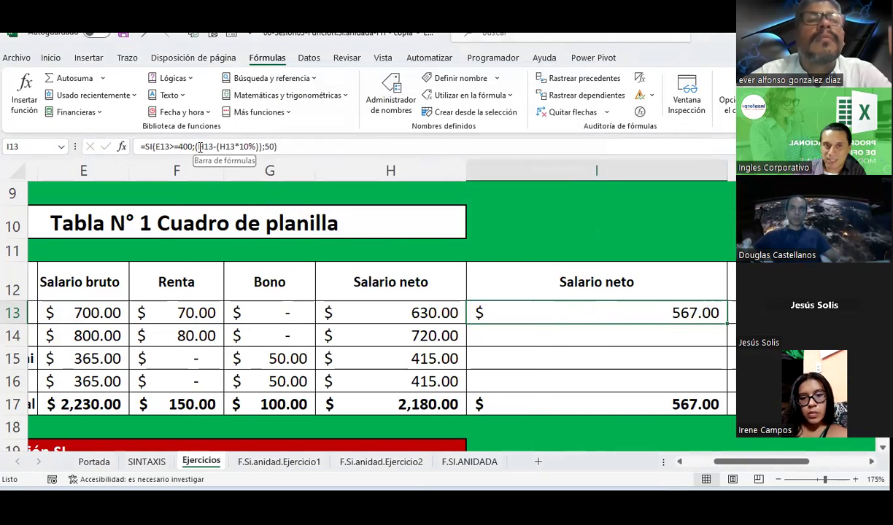
Replace both H13 references in I13's formula with the gross salary E13
left_click_drag(199, 147, 211, 147)
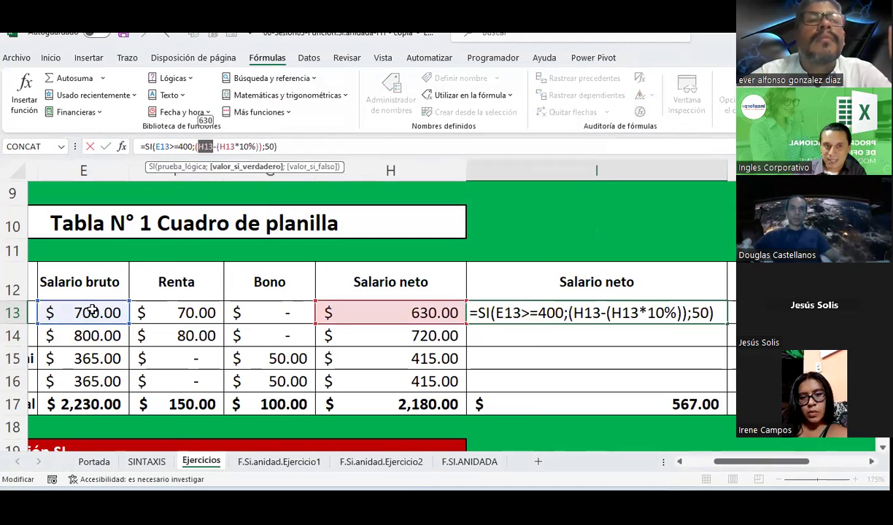
left_click(92, 312)
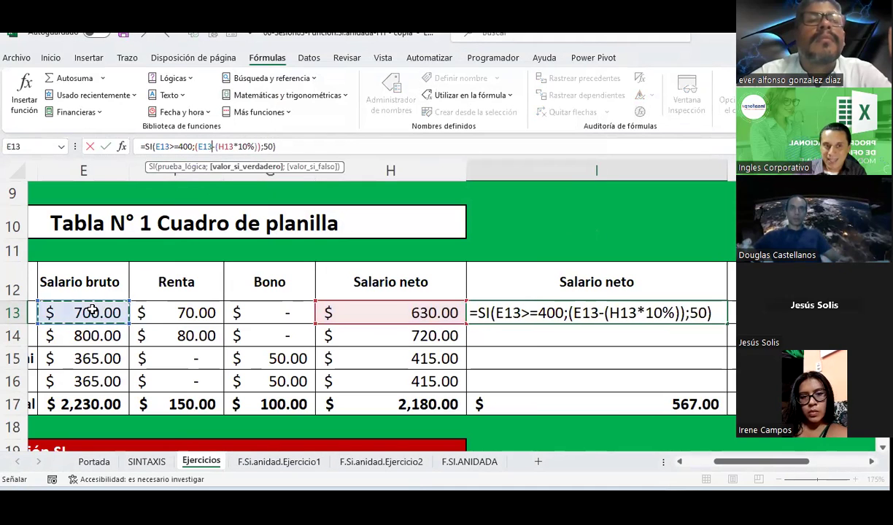
left_click(217, 146)
key("Delete")
type("E")
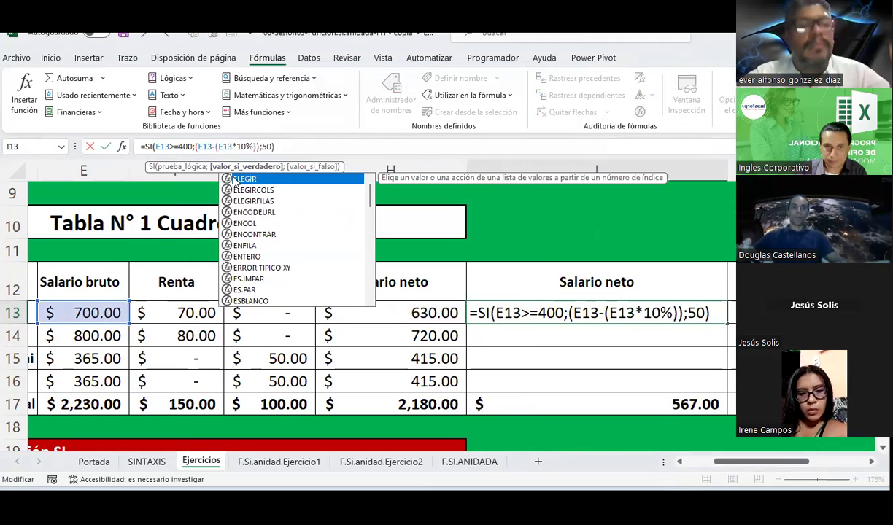
key("Return")
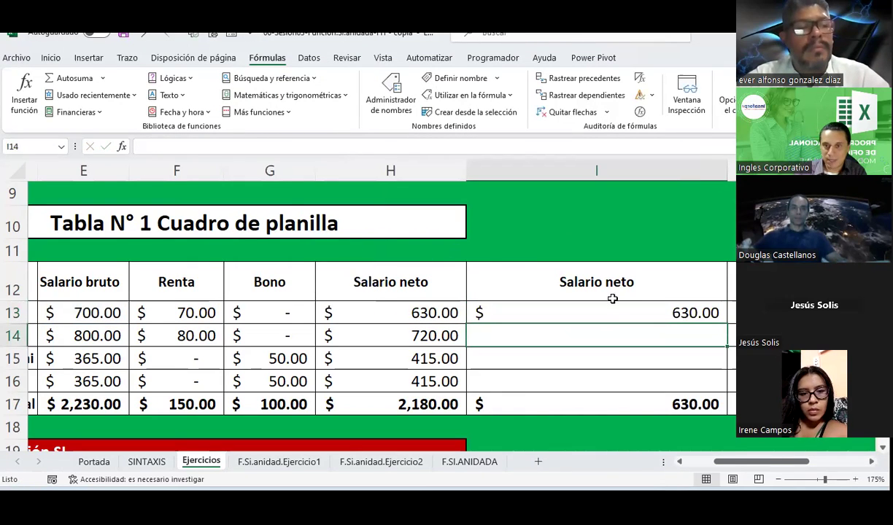
left_click(617, 309)
Save the workbook, then review the condition, E13*10% deduction and 50 fallback before committing I13
left_click(122, 34)
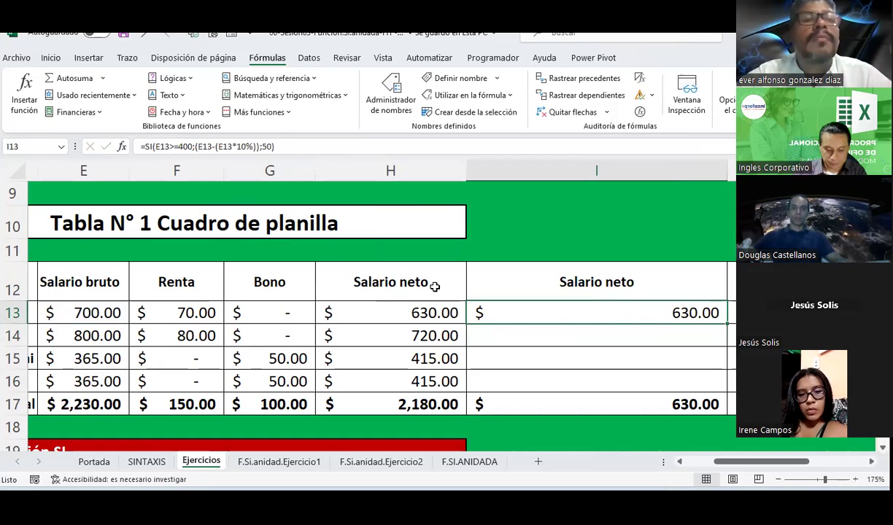
double_click(490, 309)
left_click_drag(492, 312, 560, 318)
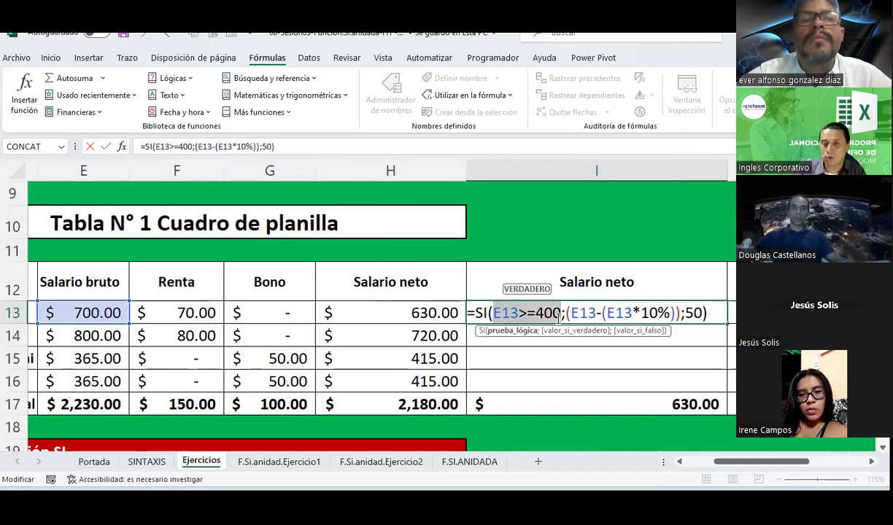
left_click(571, 312)
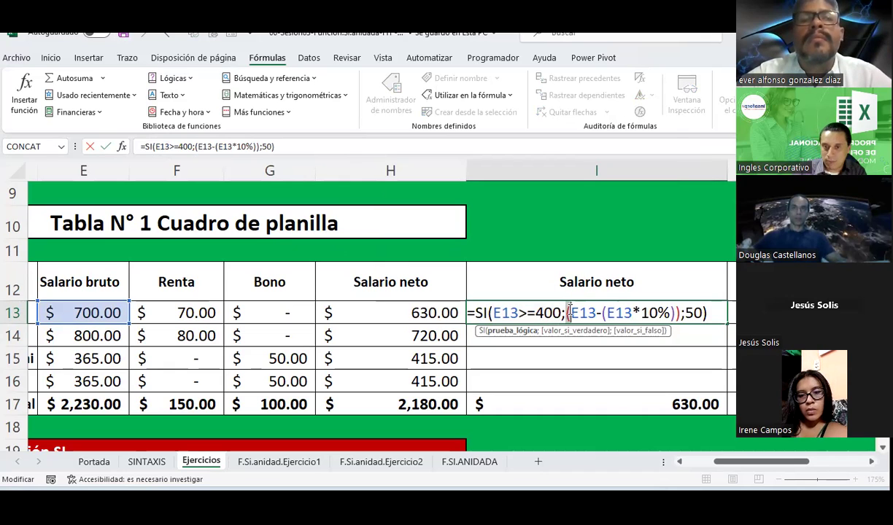
left_click_drag(578, 311, 682, 315)
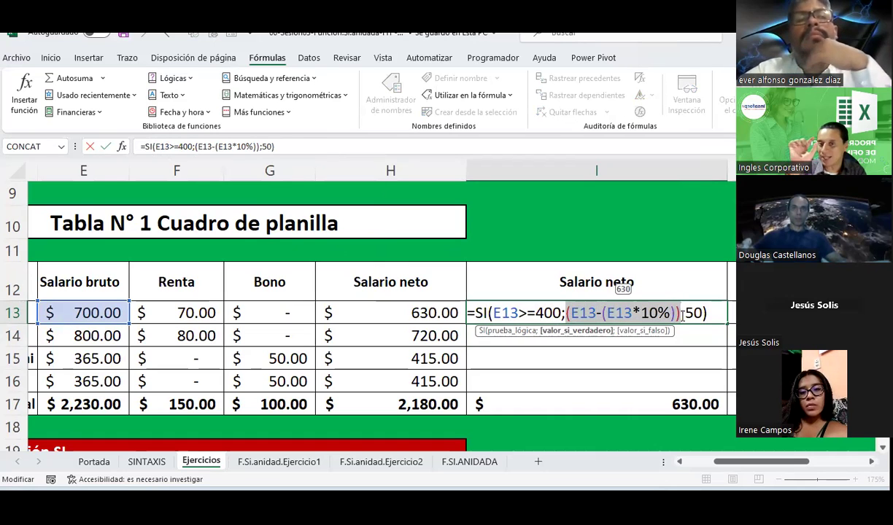
left_click(625, 313)
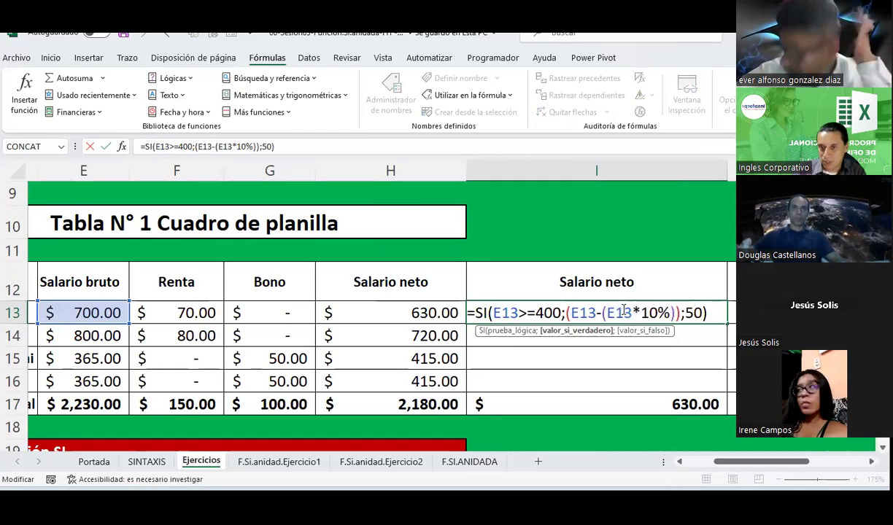
left_click_drag(608, 313, 671, 312)
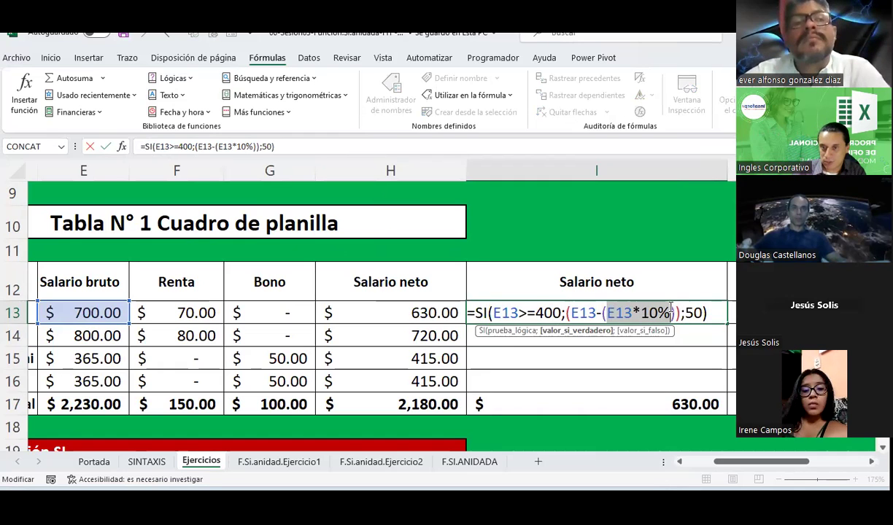
left_click(545, 312)
left_click(699, 312)
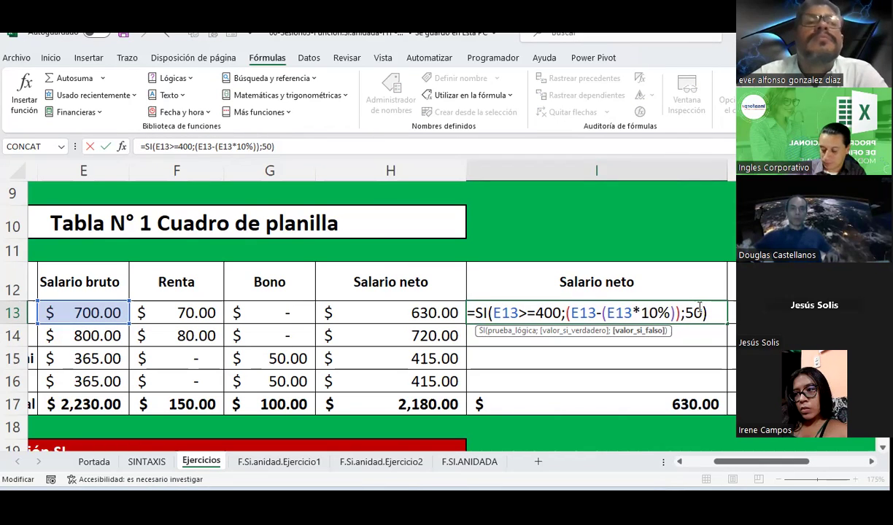
key("Return")
Fill I13's SI formula down to I16, giving 720.00, 50.00 and 50.00
left_click(686, 308)
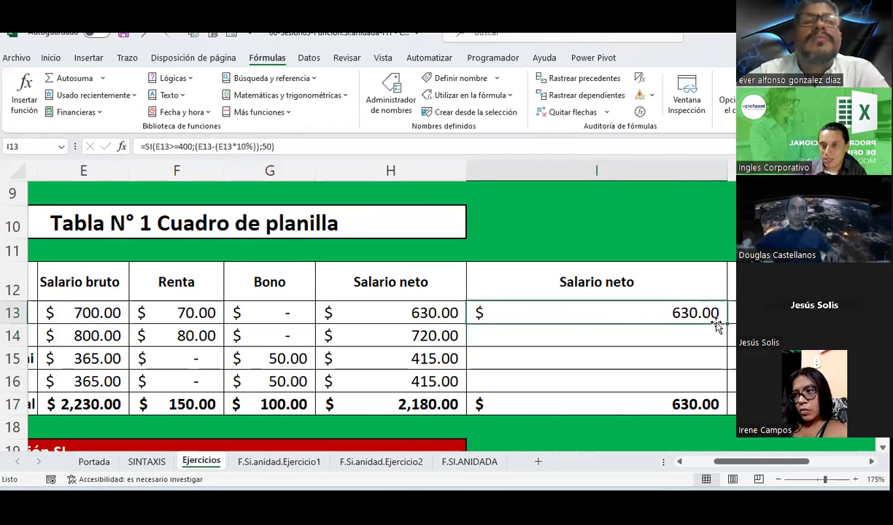
left_click_drag(727, 323, 720, 385)
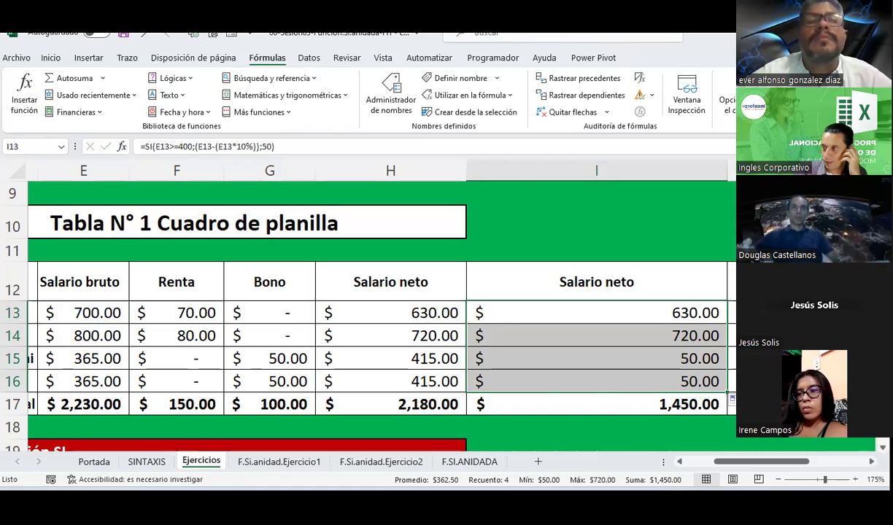
key("alt+Tab")
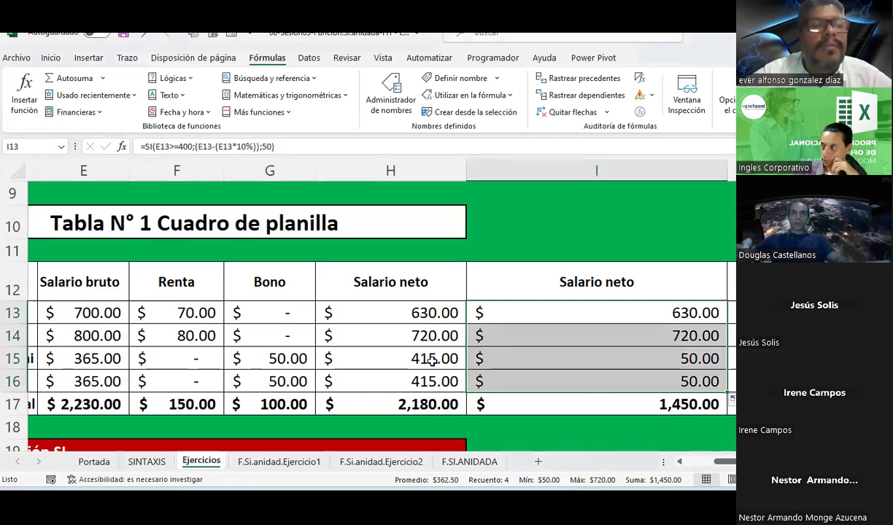
Review the SI formulas in I13 and I14 of the new Salario neto column
left_click(490, 337)
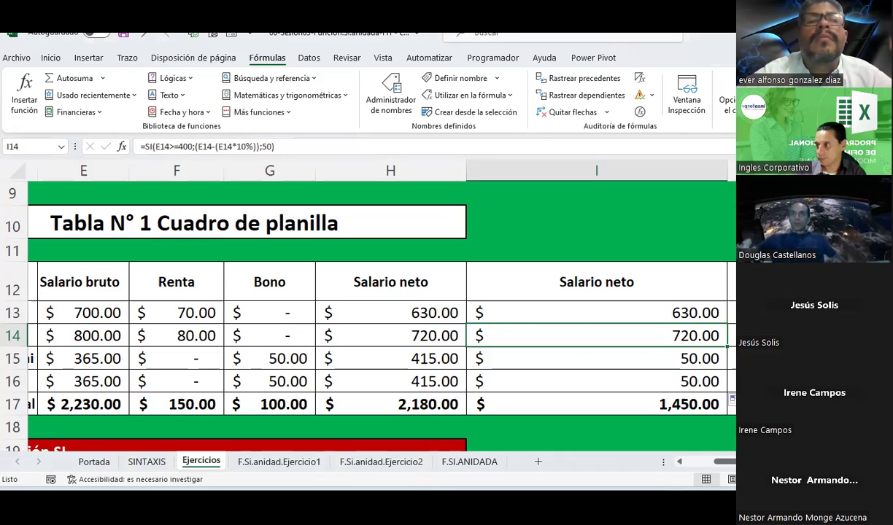
key("alt+Tab")
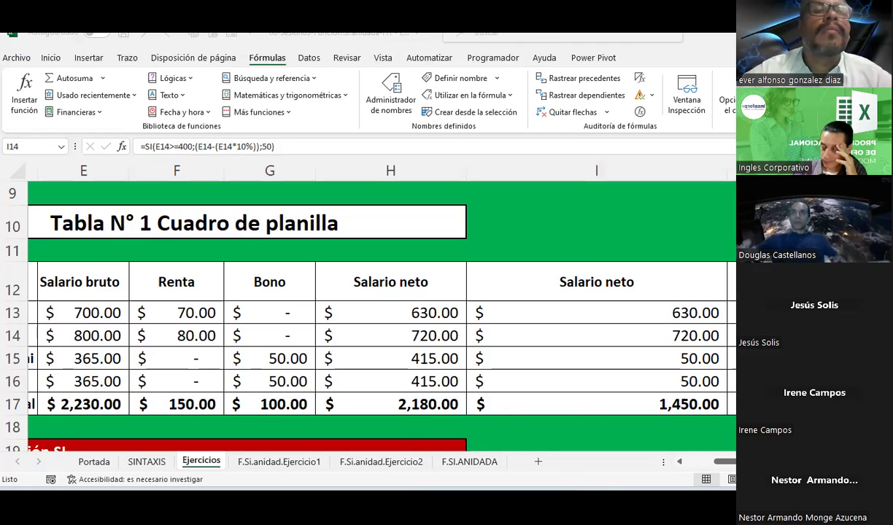
left_click(478, 319)
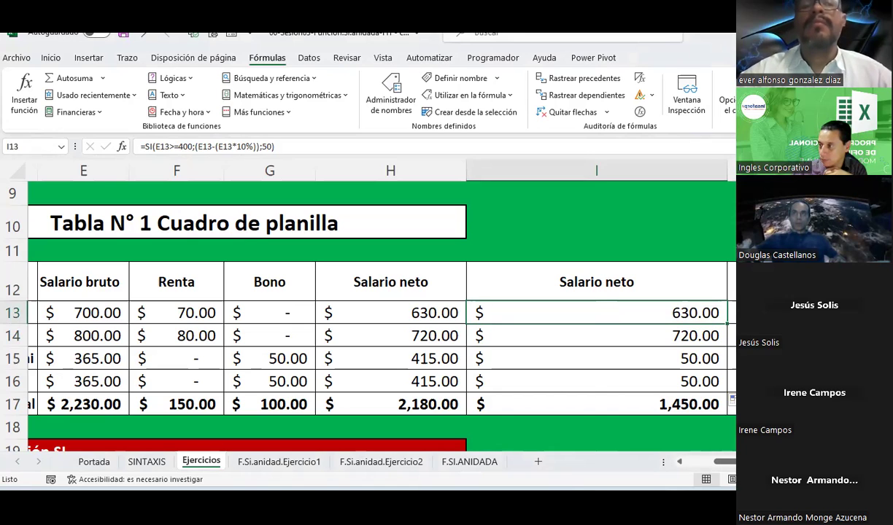
key("alt+Tab")
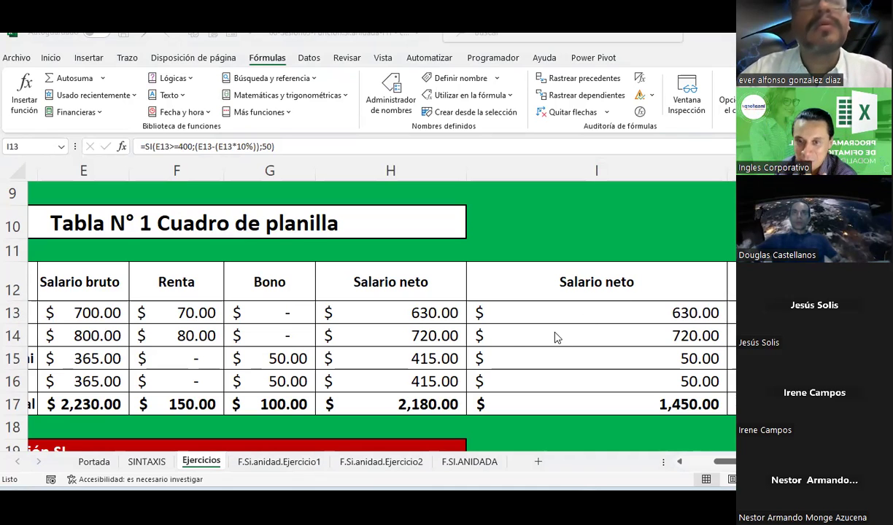
left_click(559, 312)
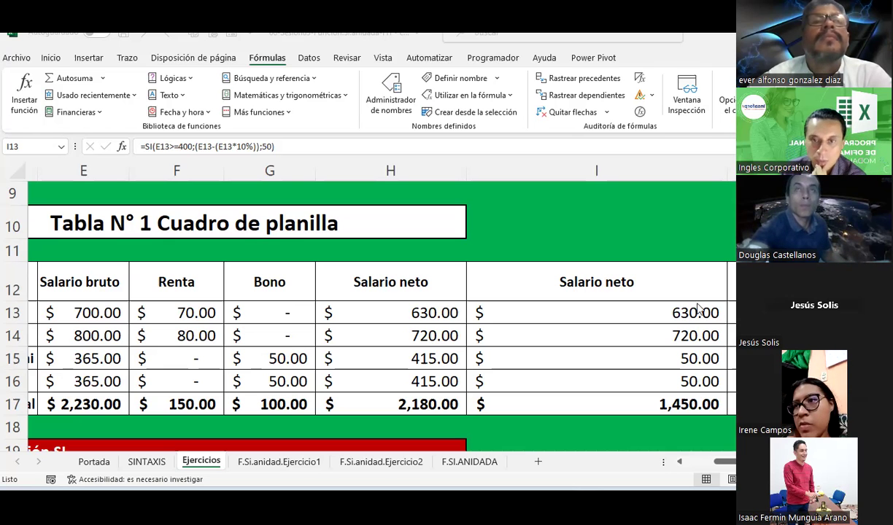
Scroll down to Tabla N°2, inspect F27's ISSS SI formula and select header cell F26
left_click(588, 229)
scroll(587, 239, "down", 1)
scroll(587, 239, "down", 2)
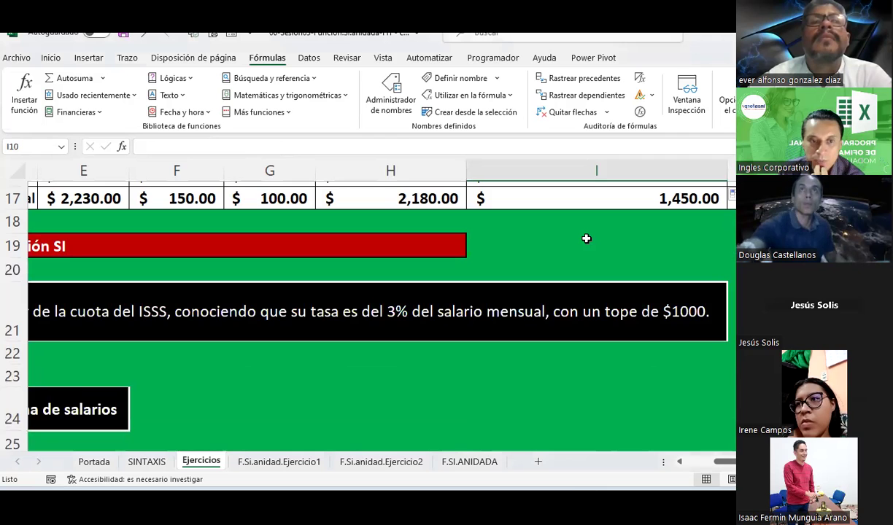
scroll(587, 238, "down", 1)
left_click_drag(724, 467, 690, 467)
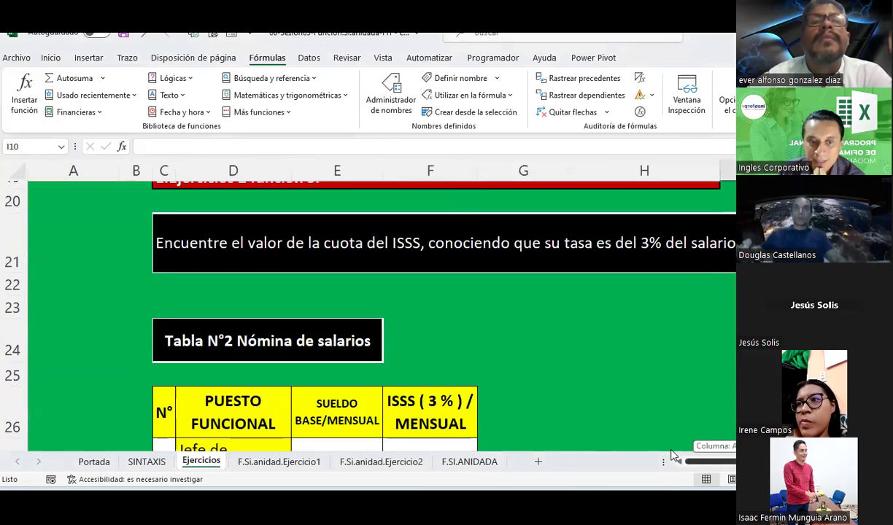
scroll(581, 405, "down", 1)
left_click(445, 319)
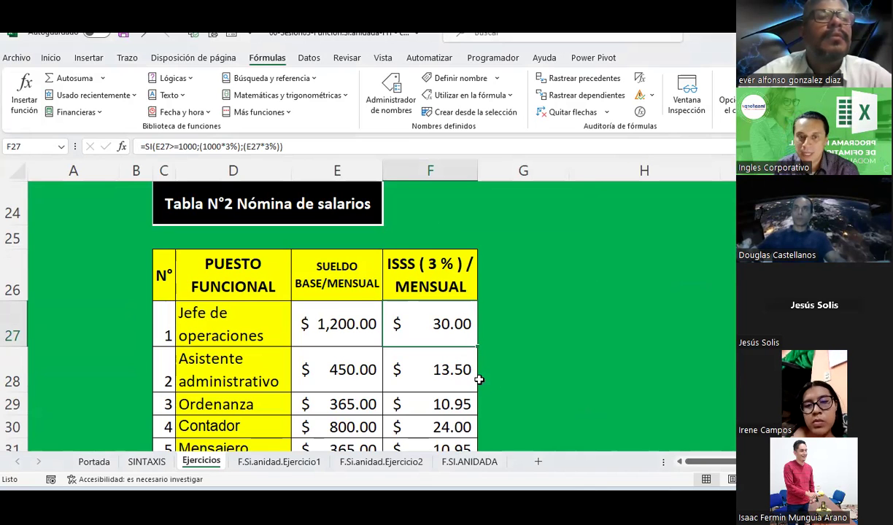
scroll(482, 277, "down", 1)
left_click(450, 229)
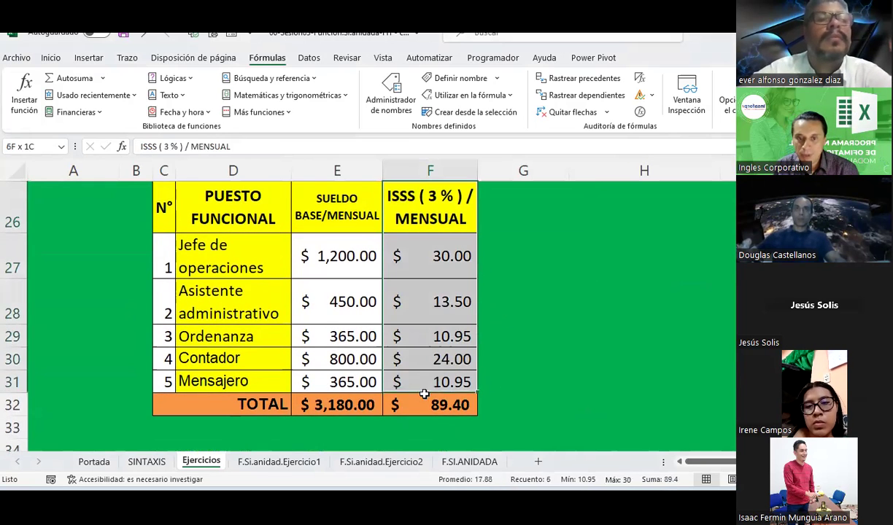
Copy the ISSS column F26:F32 into column G and clear the employee values G27:G31
left_click_drag(449, 230, 426, 401)
key("ctrl+c")
left_click(513, 233)
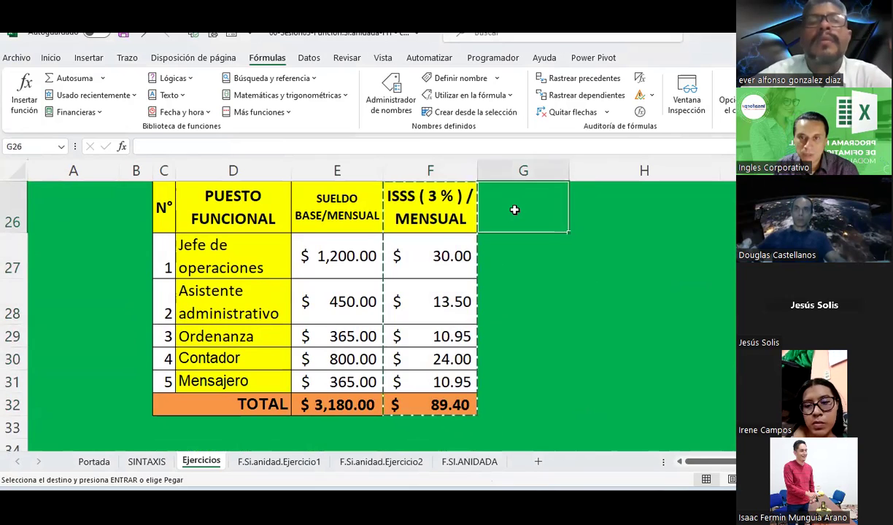
key("ctrl+v")
mouse_move(511, 256)
left_mouse_down()
mouse_move(491, 394)
mouse_move(491, 382)
left_mouse_up()
key("Delete")
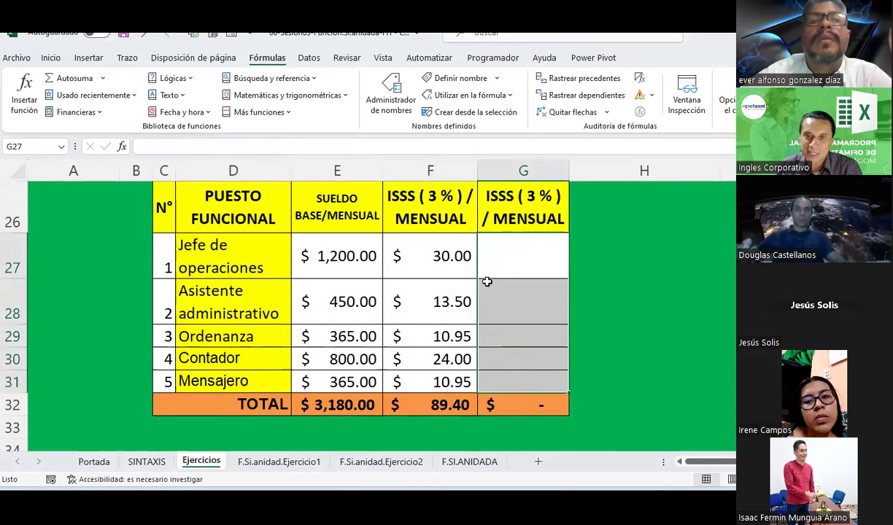
left_click(490, 266)
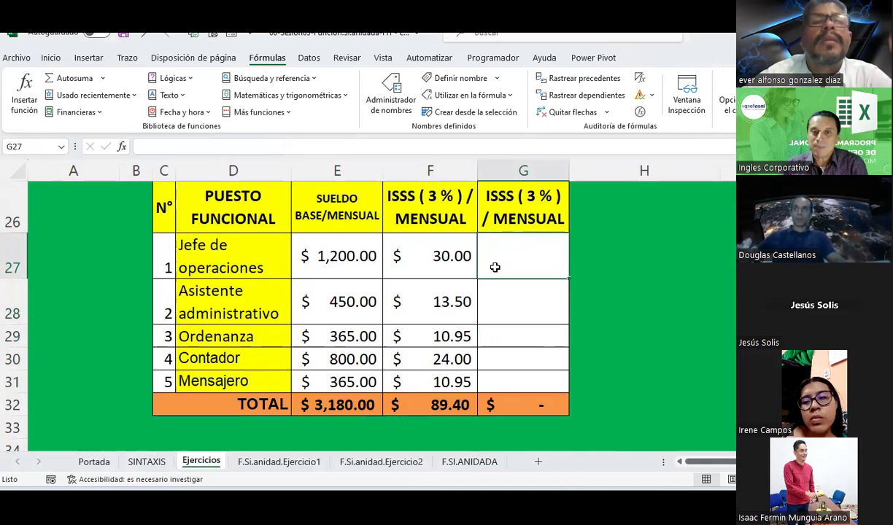
scroll(495, 267, "up", 1)
scroll(489, 226, "down", 1)
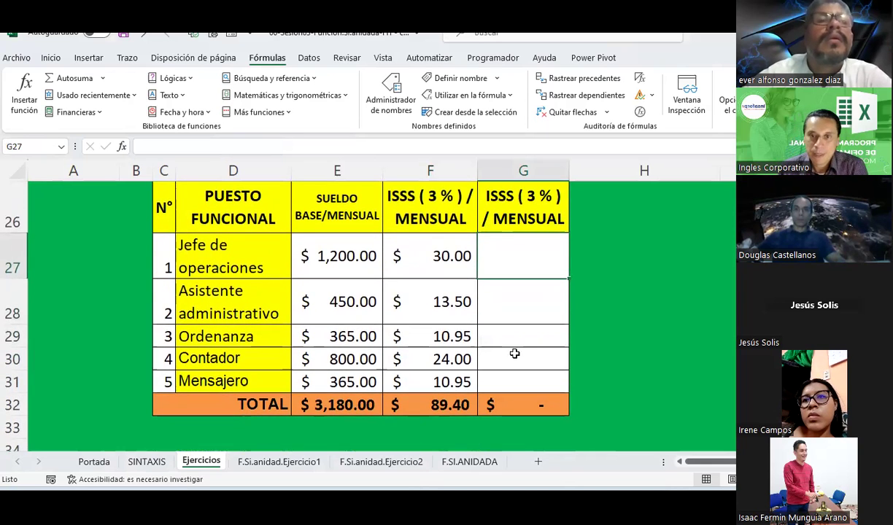
scroll(490, 347, "right", 3)
scroll(361, 253, "up", 1)
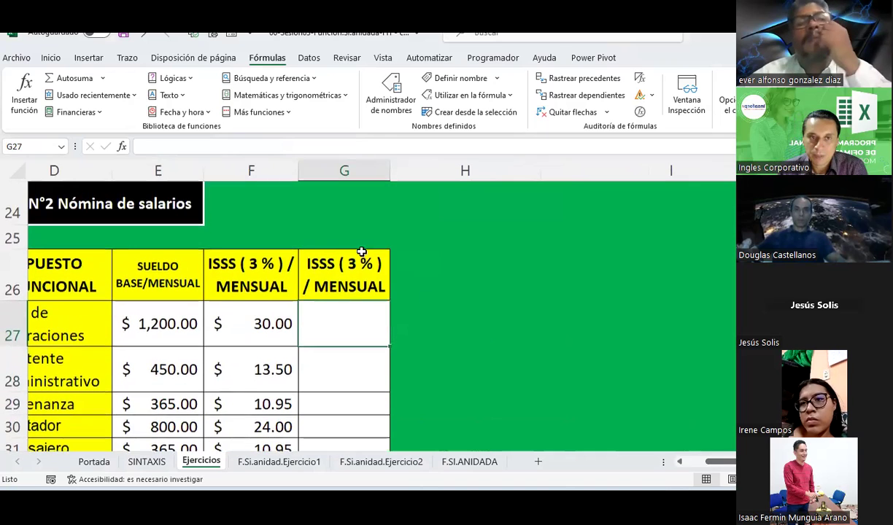
Choose the black pen from the Draw tools for ink notes
left_click(89, 58)
left_click(127, 57)
left_click(120, 91)
left_click(130, 107)
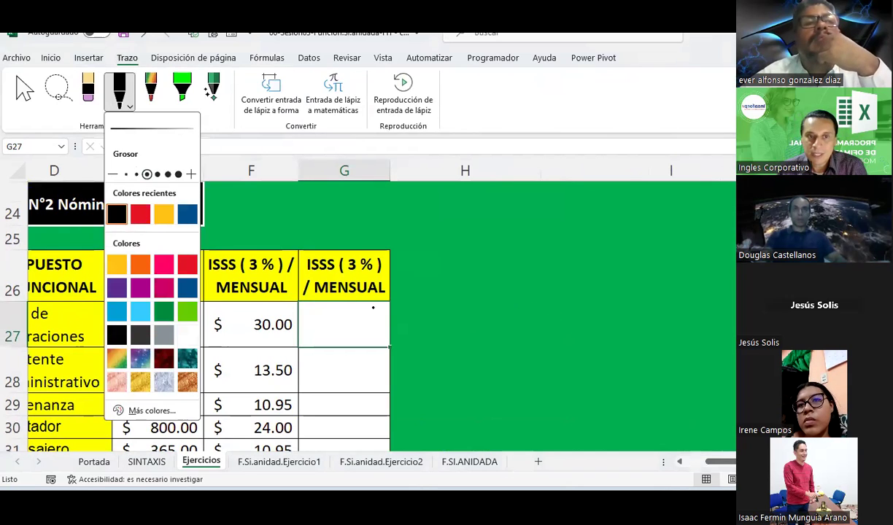
left_click(560, 292)
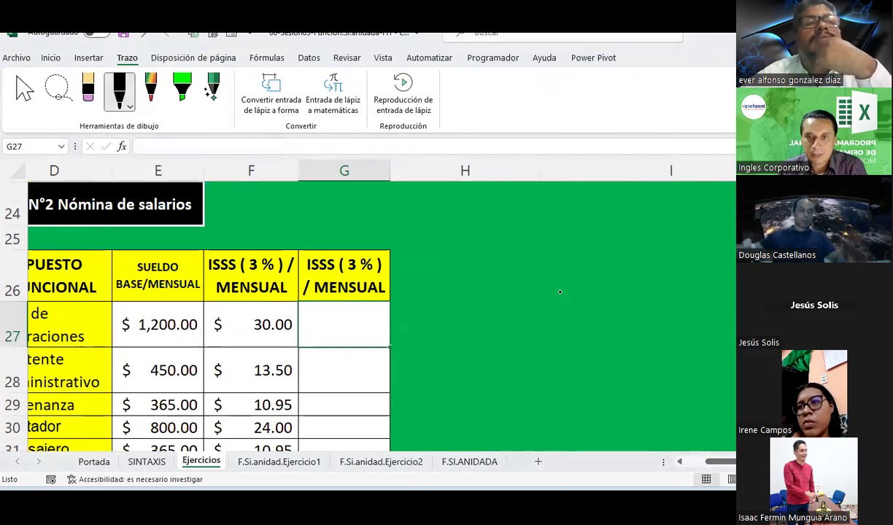
Handwrite 'SI E27>=1000' beside the table and circle the 1,200.00 salary
mouse_move(518, 289)
left_mouse_down()
mouse_move(508, 300)
mouse_move(538, 289)
left_mouse_up()
left_click_drag(122, 313, 165, 337)
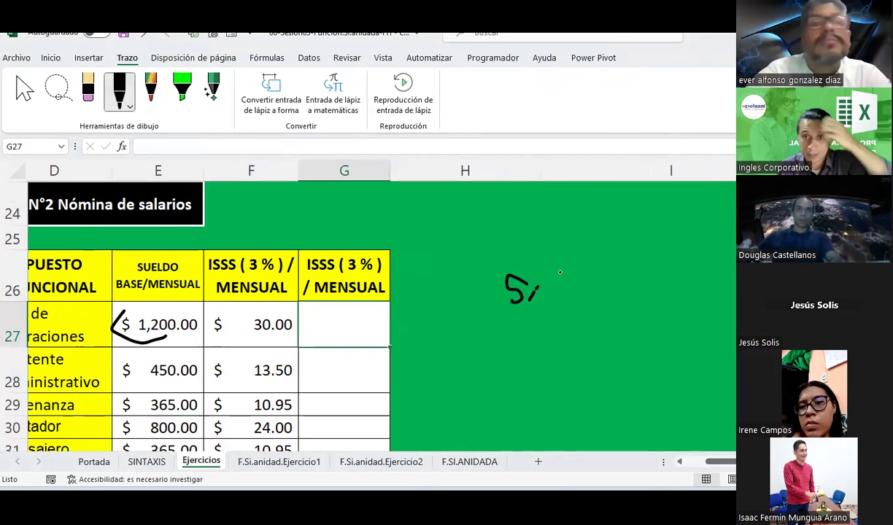
mouse_move(556, 274)
left_mouse_down()
mouse_move(555, 292)
mouse_move(573, 276)
mouse_move(565, 295)
mouse_move(591, 282)
mouse_move(593, 296)
mouse_move(607, 299)
mouse_move(611, 287)
left_mouse_up()
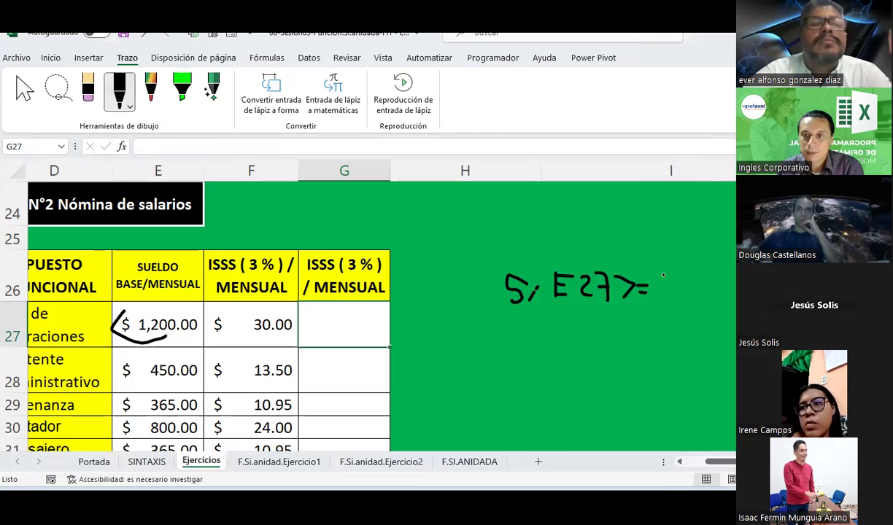
left_click_drag(678, 289, 675, 288)
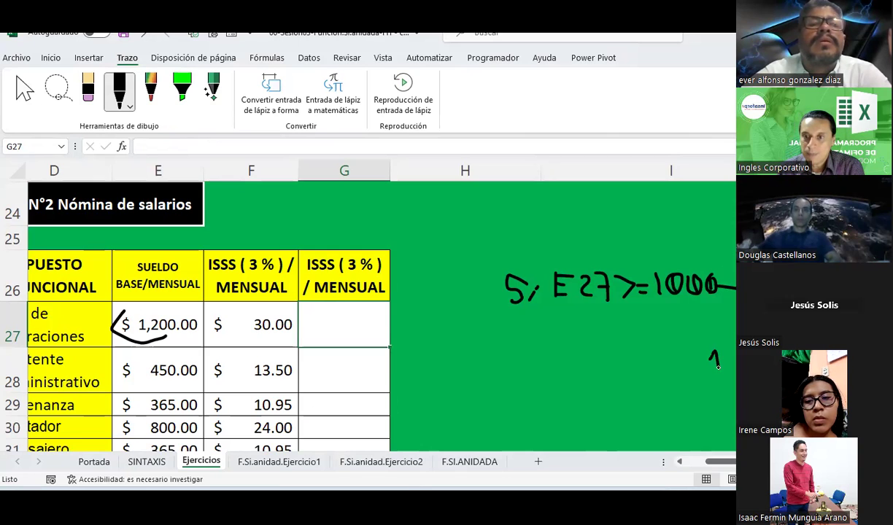
left_click_drag(726, 352, 731, 361)
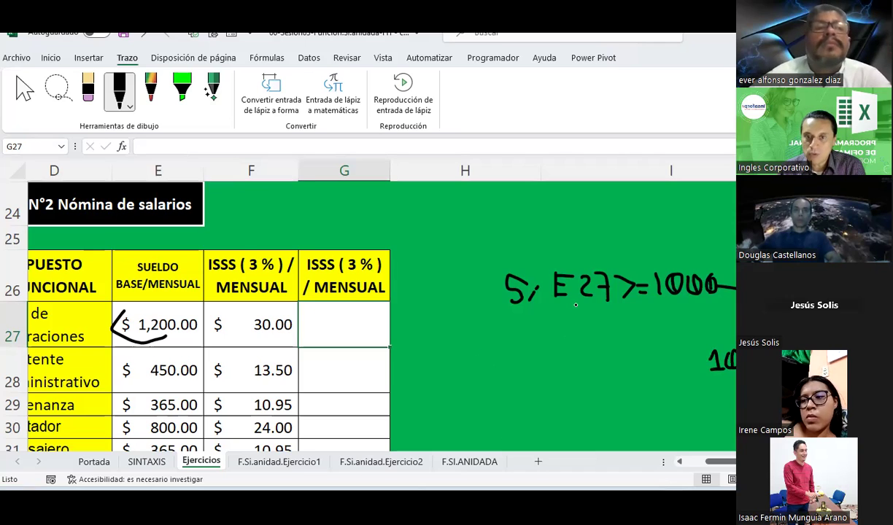
Draw an arrow to 'E27x3%', underline it with an arrow toward F, then exit ink mode
left_click_drag(577, 305, 566, 330)
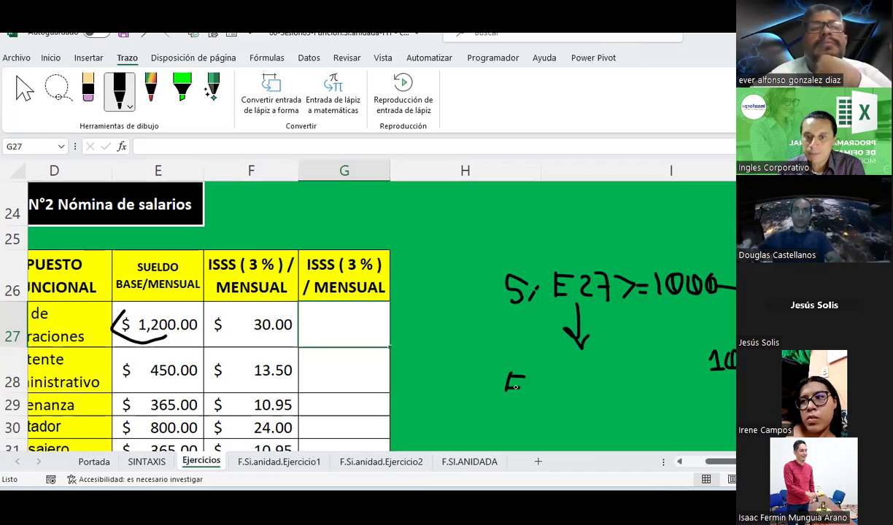
left_click_drag(505, 393, 578, 395)
left_click_drag(580, 380, 560, 397)
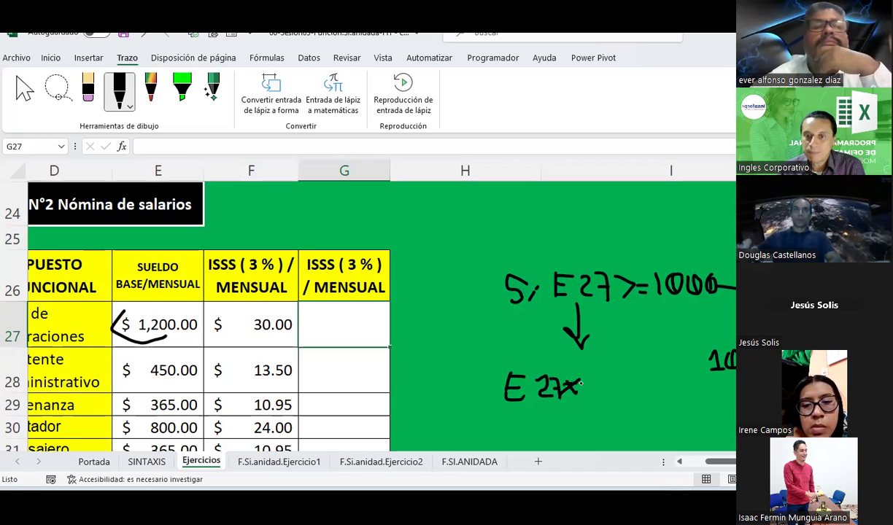
left_click_drag(594, 378, 613, 399)
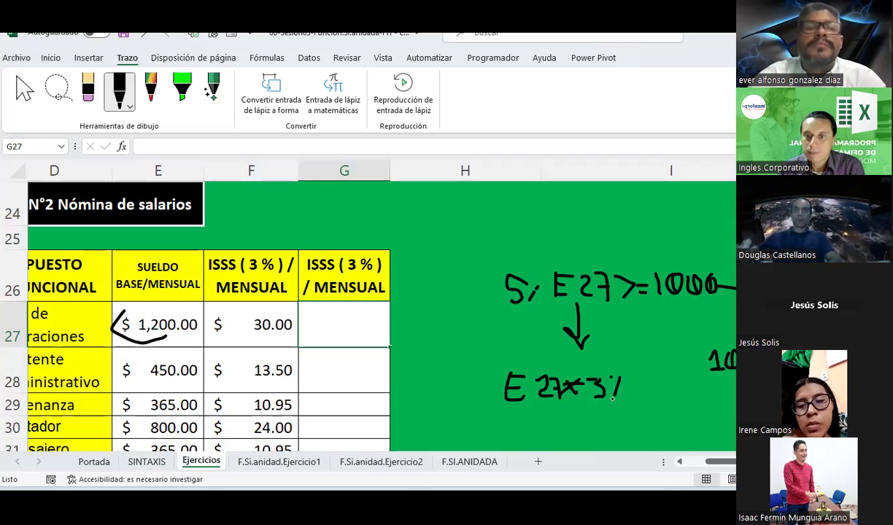
left_click_drag(568, 417, 734, 425)
scroll(353, 302, "down", 1)
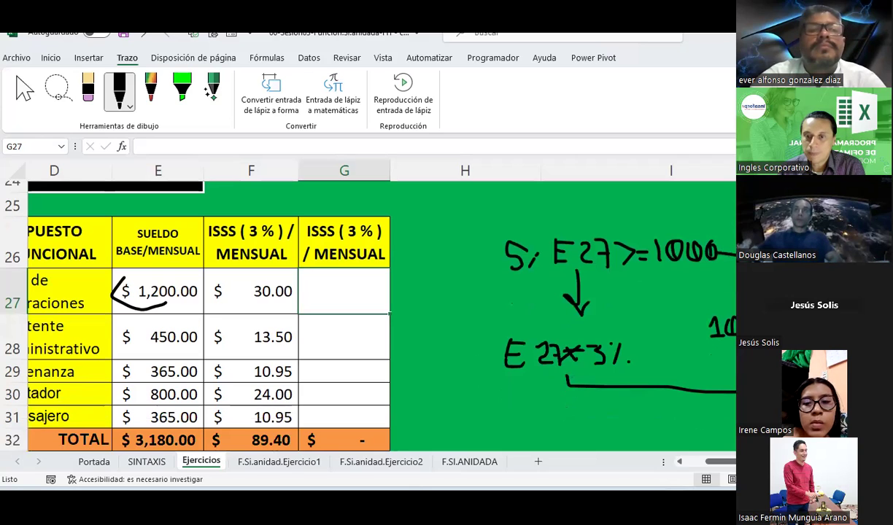
mouse_move(654, 410)
left_mouse_down()
mouse_move(663, 399)
mouse_move(643, 439)
left_mouse_up()
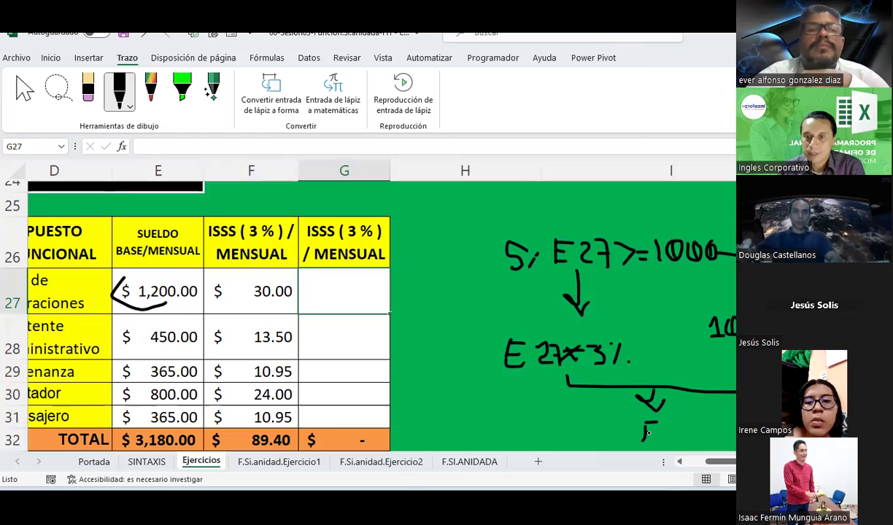
key("Escape")
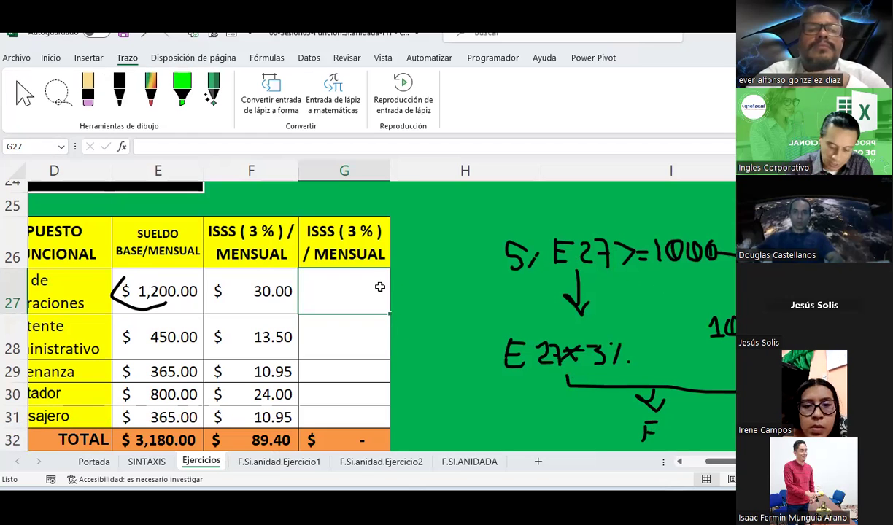
Enter =SI(E27>=1000;(1000*3%);(E27*3%)) in G27, returning 30.00
type("=si(")
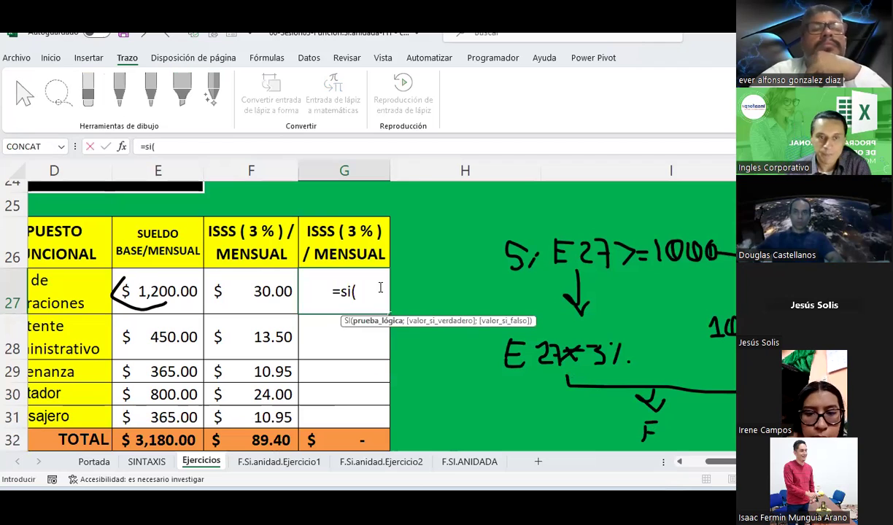
left_click(170, 284)
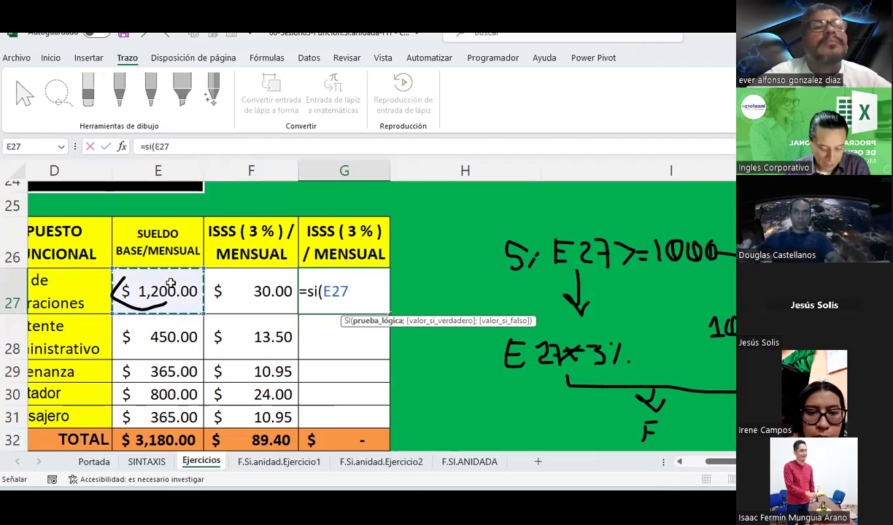
type(">")
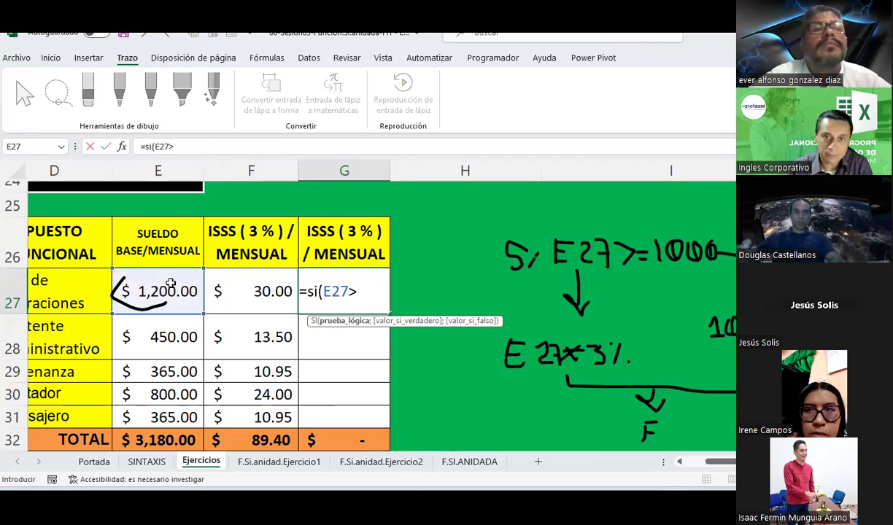
type("=1000")
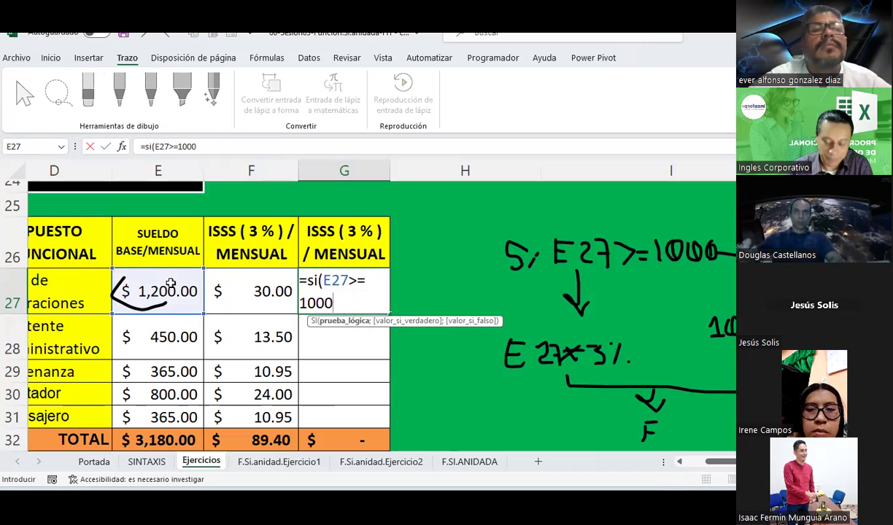
type(";")
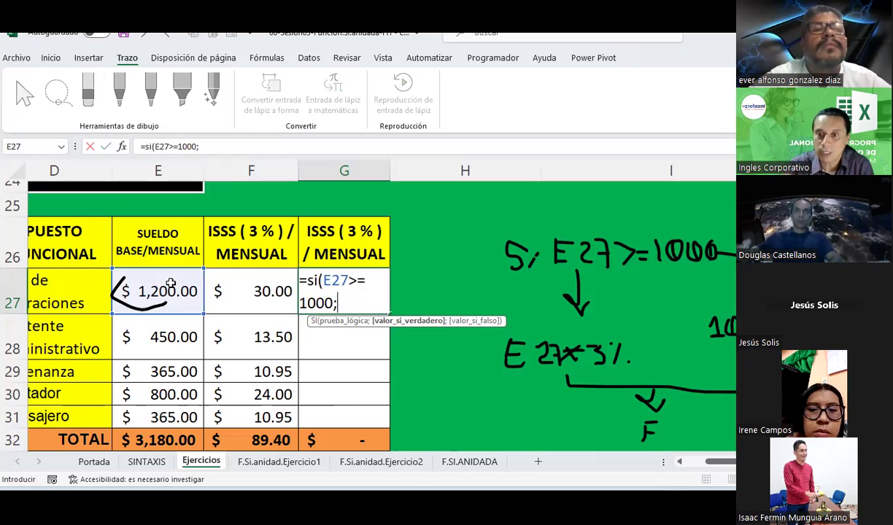
type("(1000")
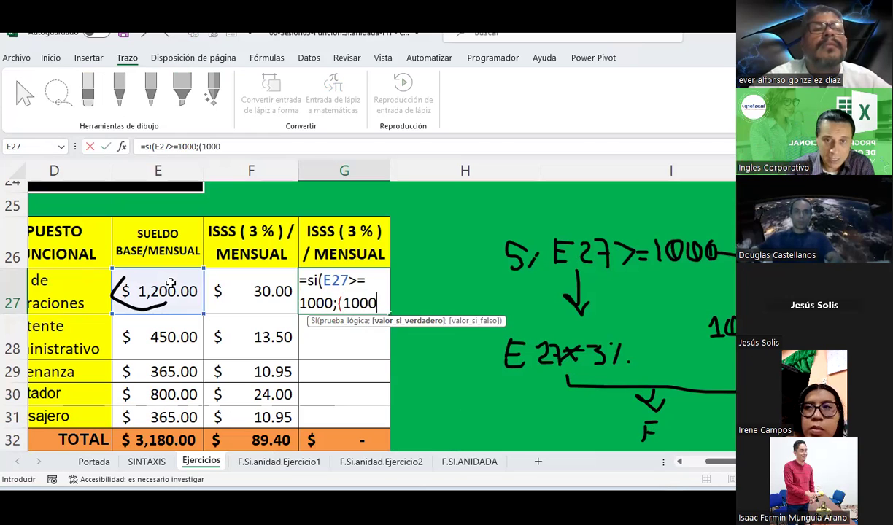
type("*3%")
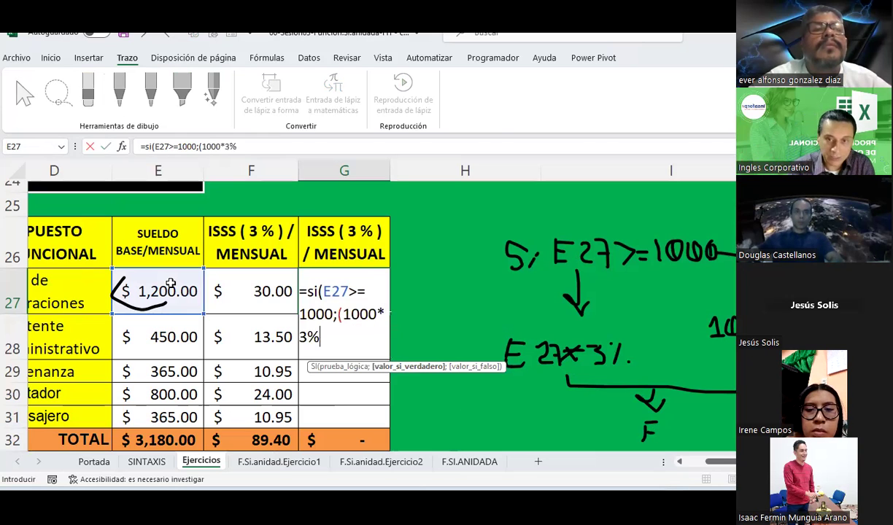
type(")")
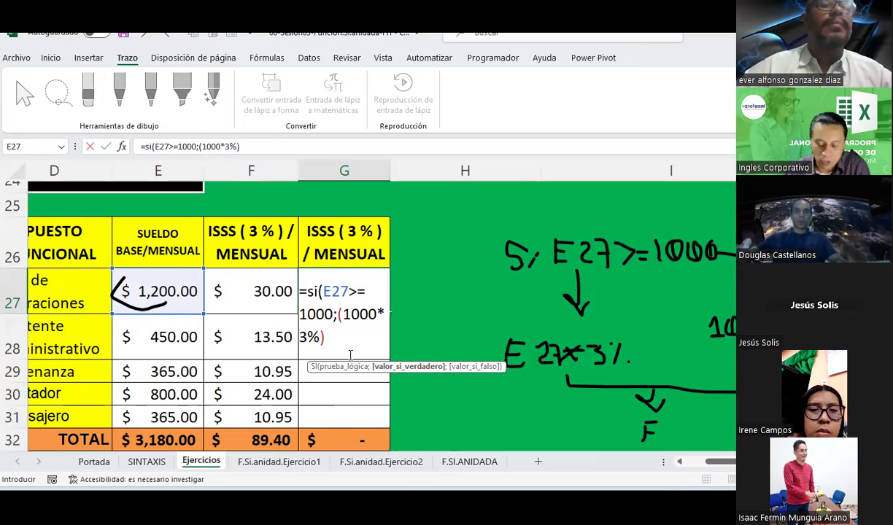
type(";(")
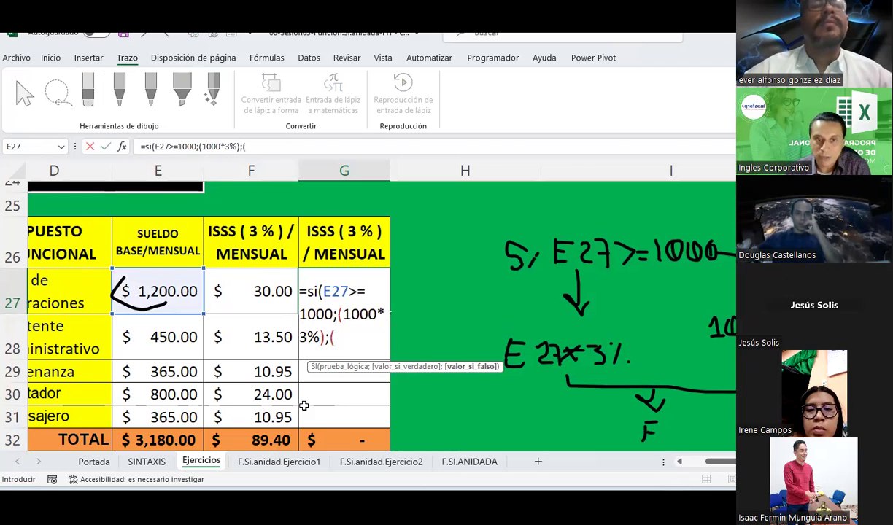
left_click(176, 290)
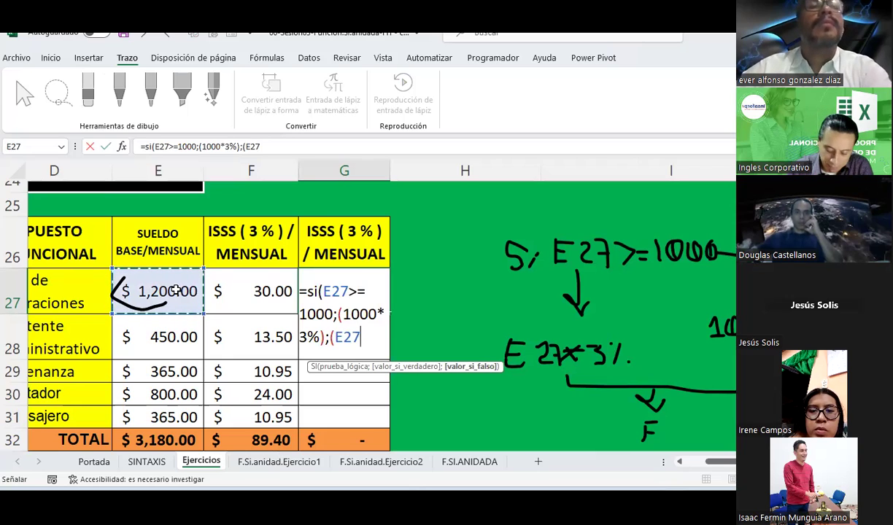
type("*3%")
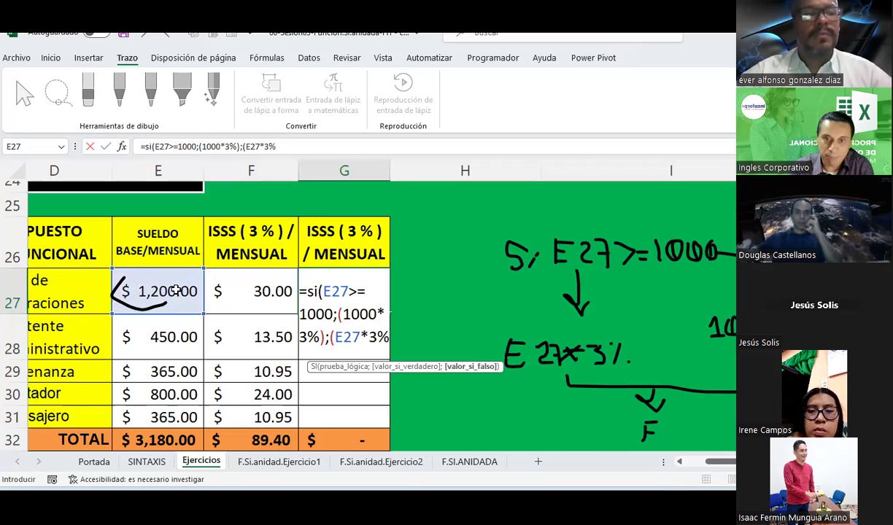
type(")")
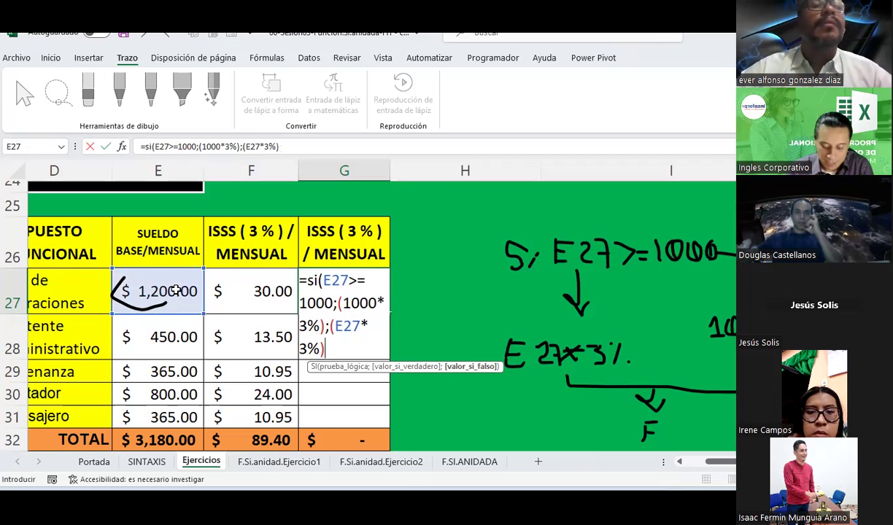
type(")")
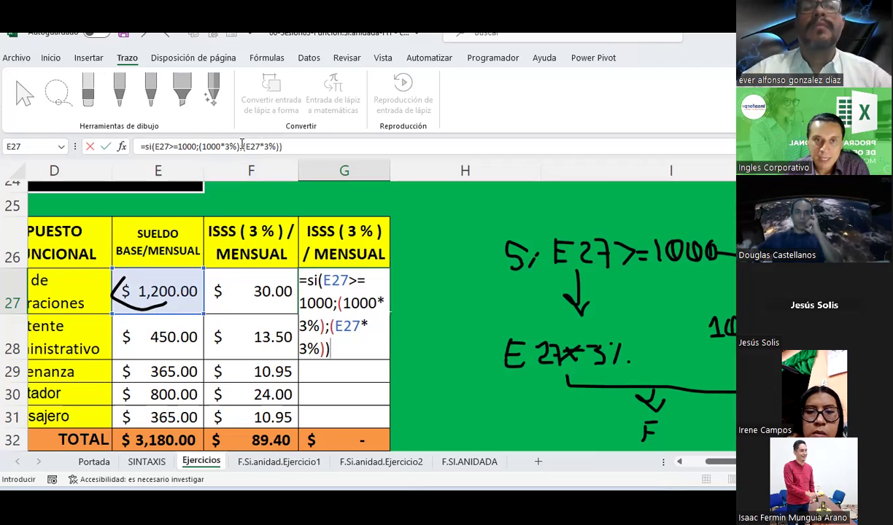
left_click_drag(243, 147, 273, 149)
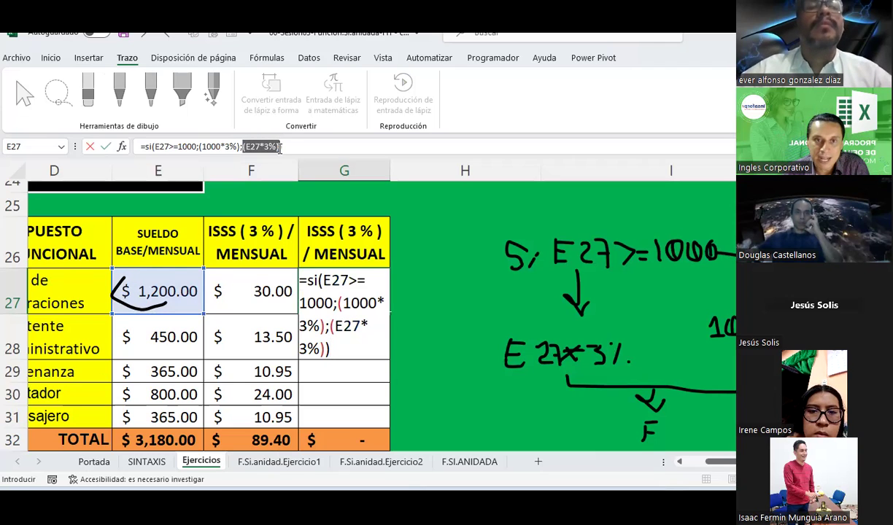
left_click(200, 146)
left_click_drag(200, 146, 238, 147)
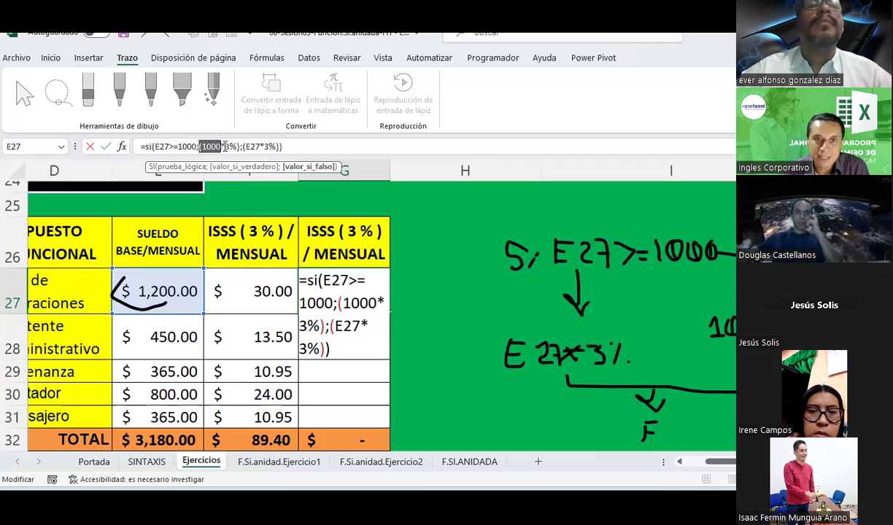
left_click_drag(153, 146, 284, 146)
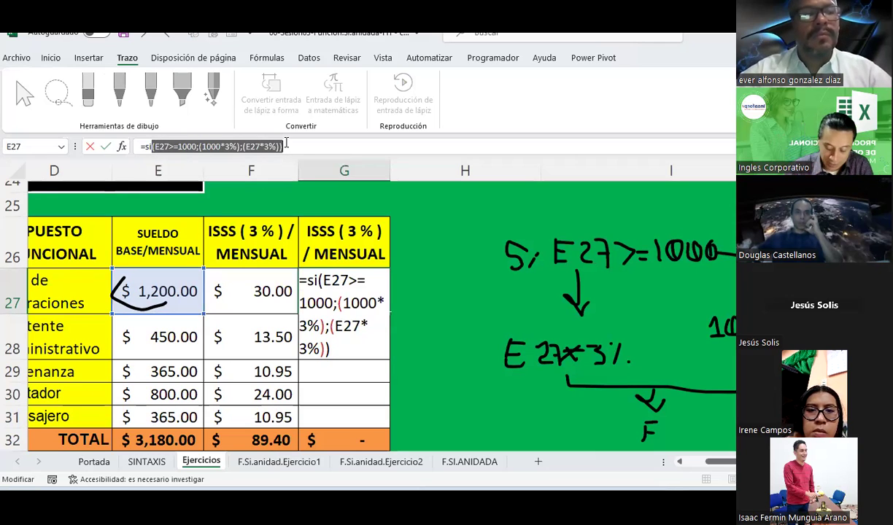
key("Return")
Fill G27's formula down to G31 and check the copied formulas, totalling 89.40
left_click(348, 286)
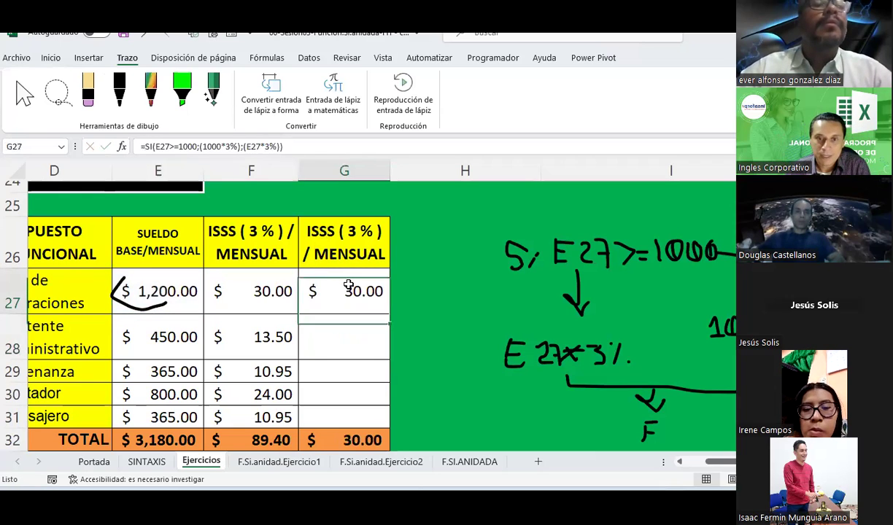
left_click_drag(389, 315, 377, 418)
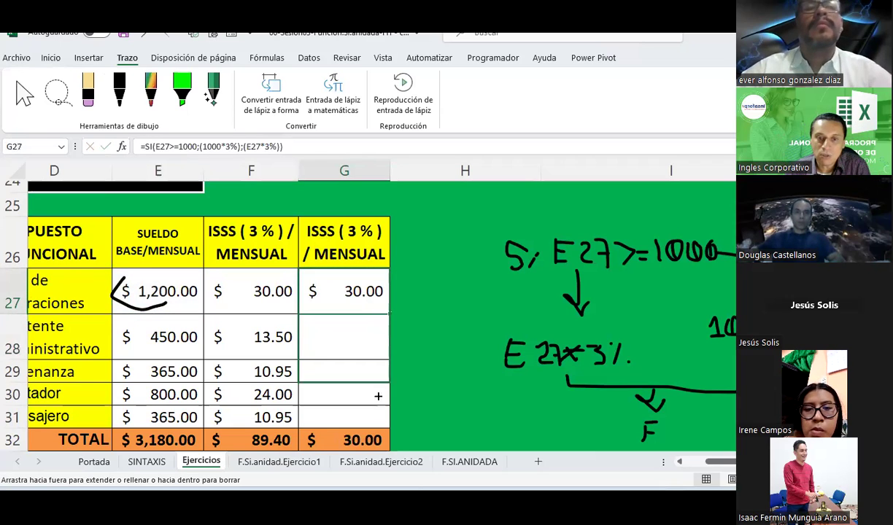
left_click(449, 280)
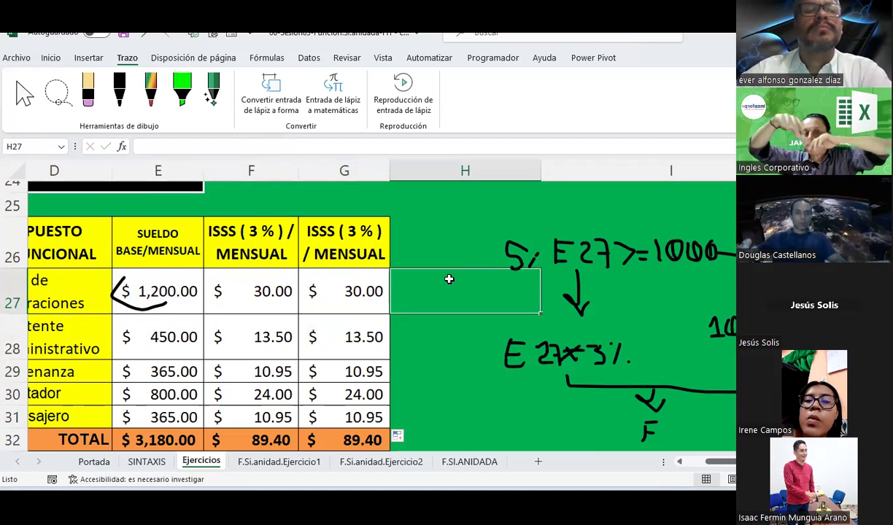
left_click(141, 355)
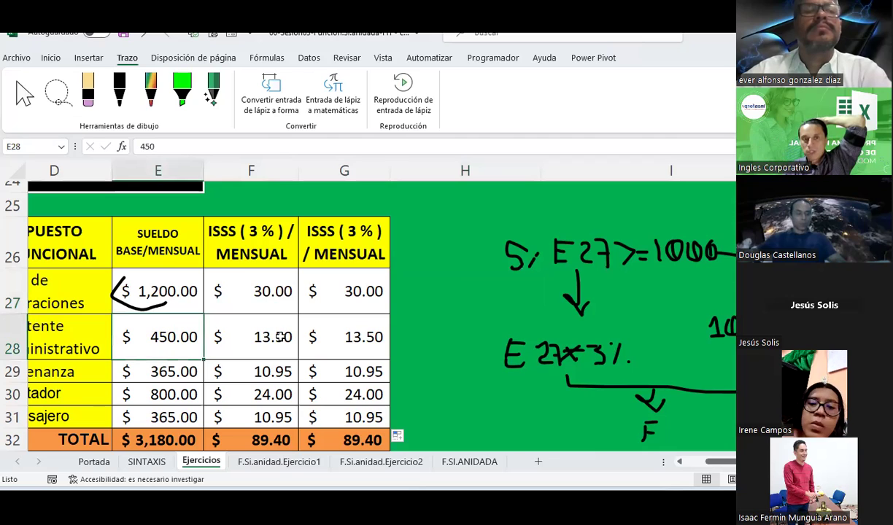
left_click(353, 336)
left_click(353, 372)
left_click(353, 394)
left_click(352, 415)
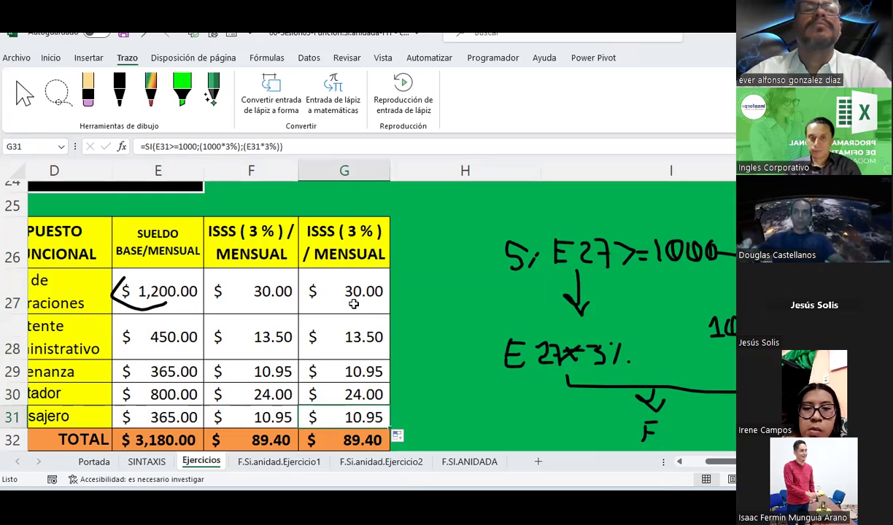
left_click(353, 304)
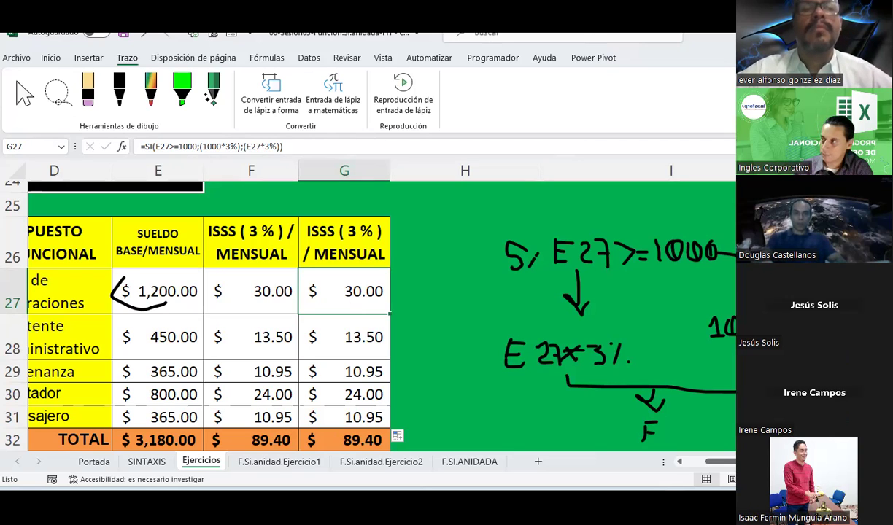
key("alt+Tab")
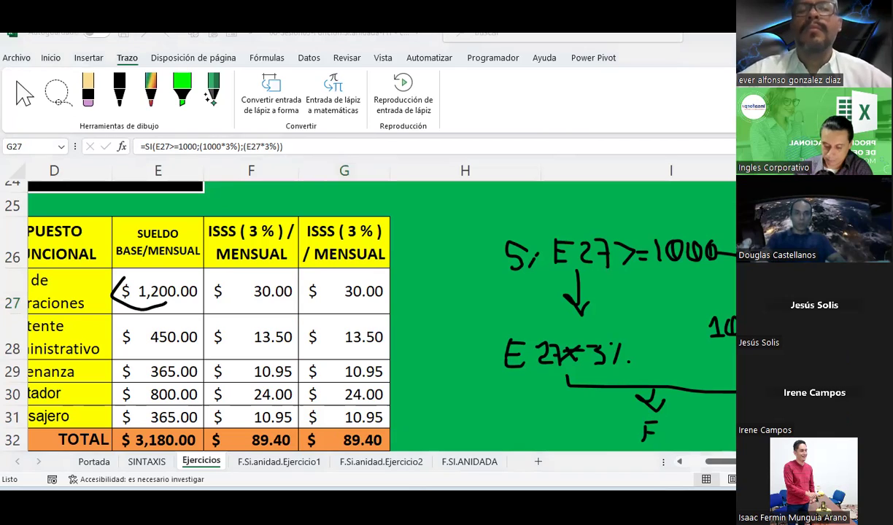
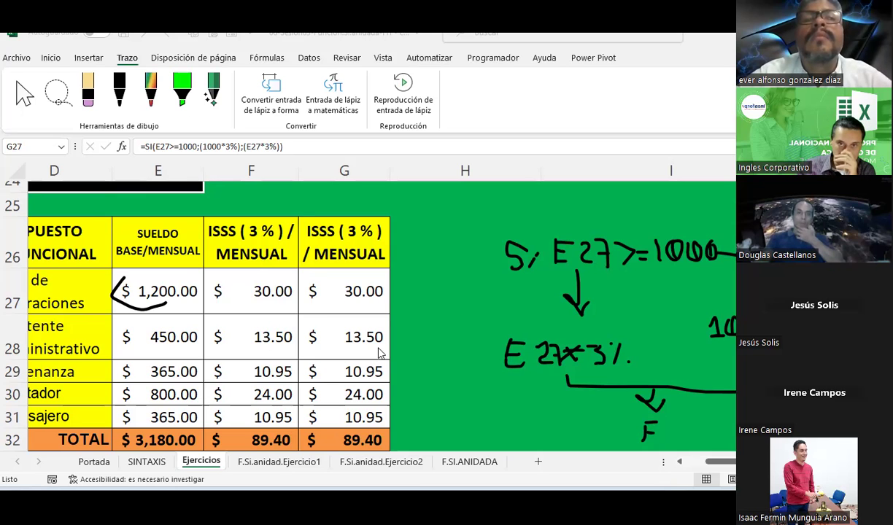
Inspect the Renta formulas and net salary cells for the first employees
scroll(495, 263, "up", 2)
scroll(494, 263, "up", 3)
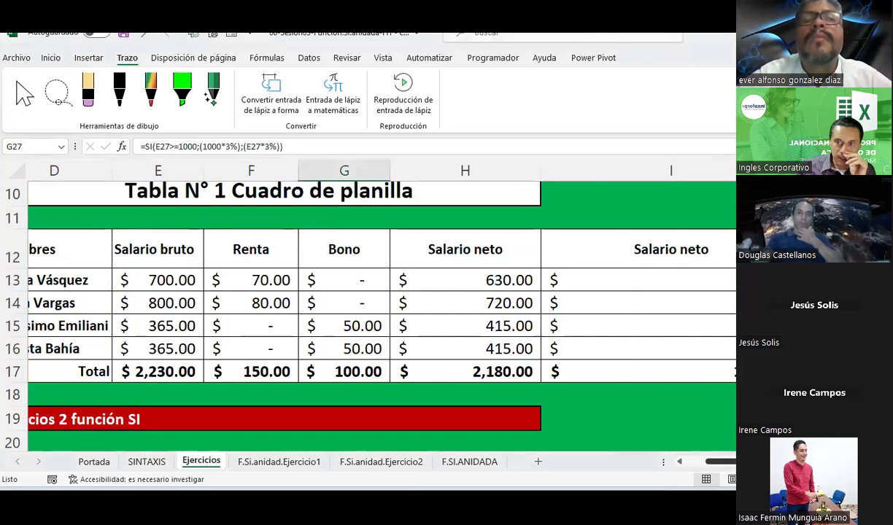
scroll(657, 313, "right", 4)
scroll(657, 314, "right", 2)
left_click(681, 286)
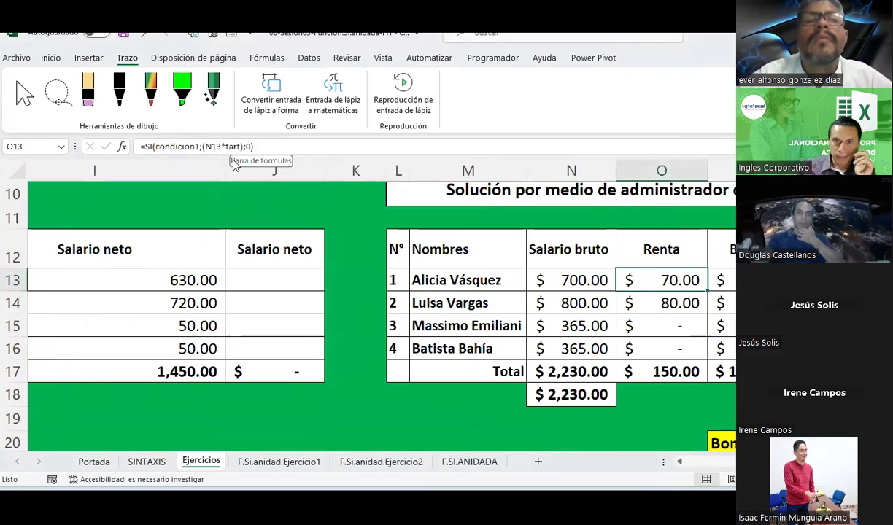
left_click(679, 301)
left_click(803, 349)
key("Up")
key("Up")
key("Up")
Scroll across and down the sheet toward the F.Si.anidad.Ejercicio1 age-range table
scroll(379, 314, "right", 2)
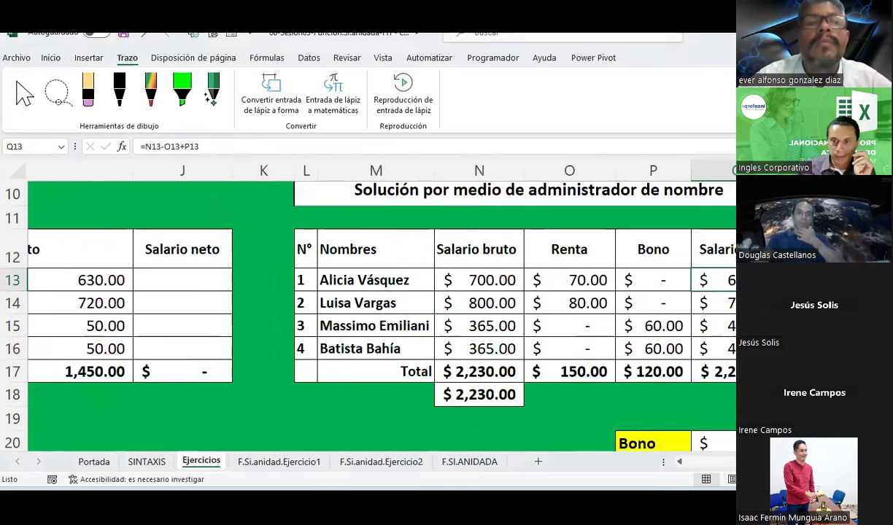
scroll(379, 314, "down", 3)
scroll(650, 384, "left", 2)
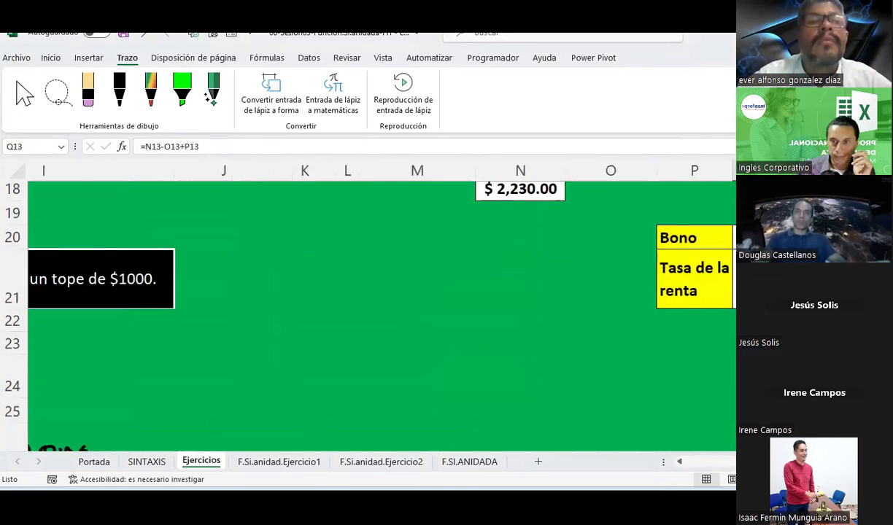
scroll(650, 383, "left", 5)
scroll(650, 383, "down", 2)
scroll(650, 383, "down", 1)
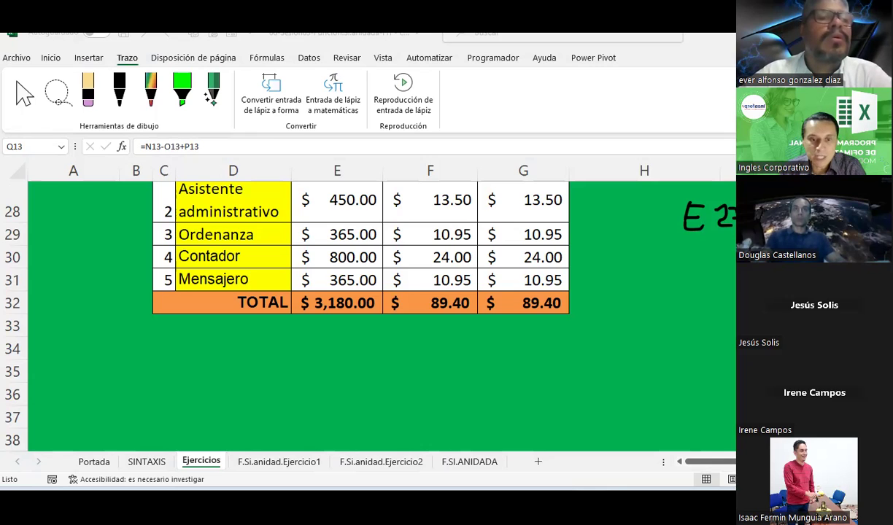
left_click(242, 460)
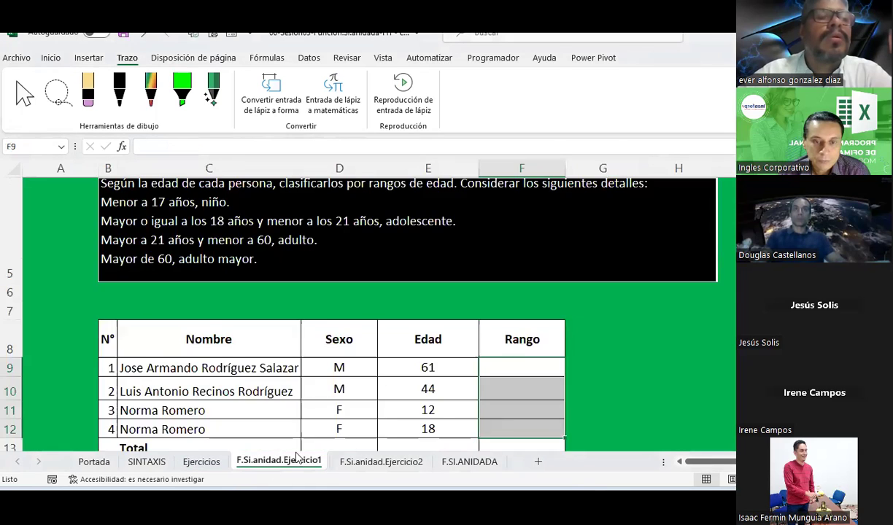
scroll(378, 308, "down", 1)
left_click(630, 357)
left_click(534, 313)
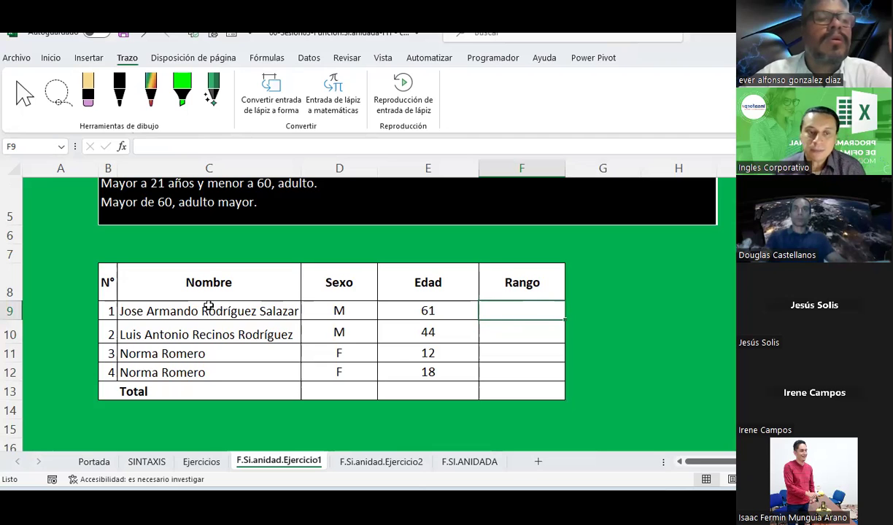
left_click_drag(209, 305, 182, 371)
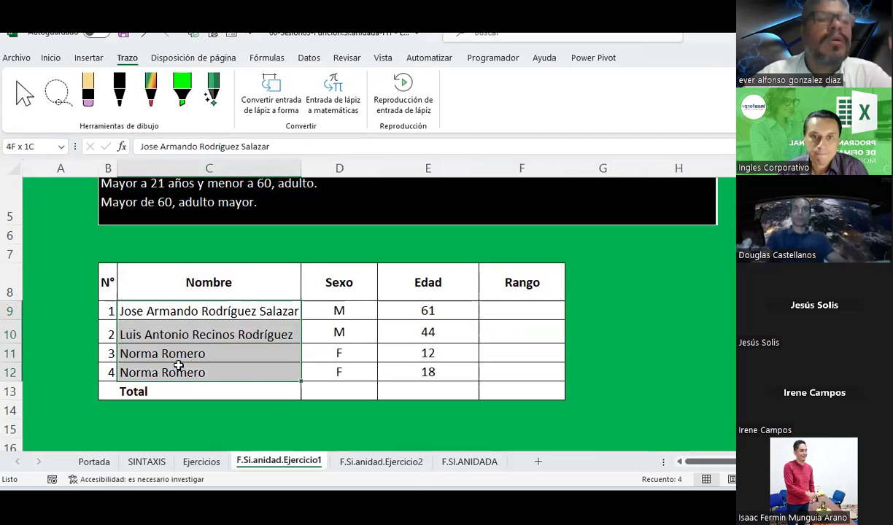
left_click(337, 305)
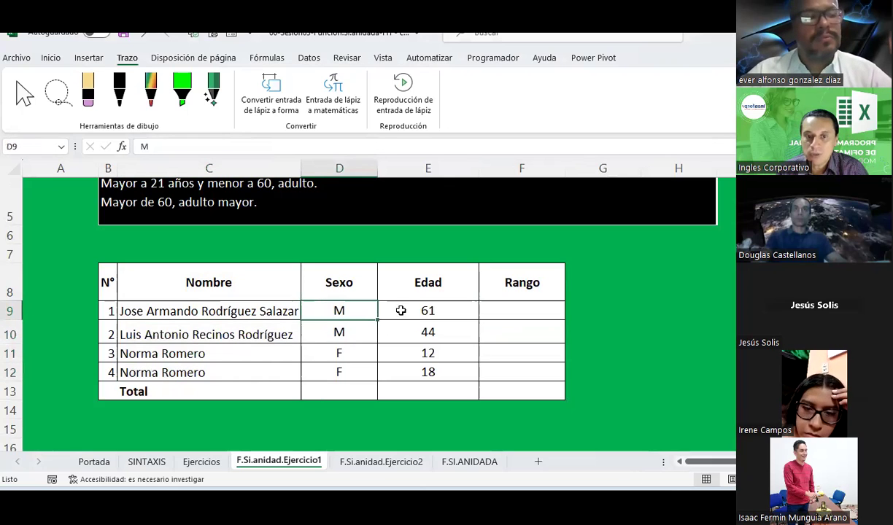
left_click_drag(402, 309, 400, 369)
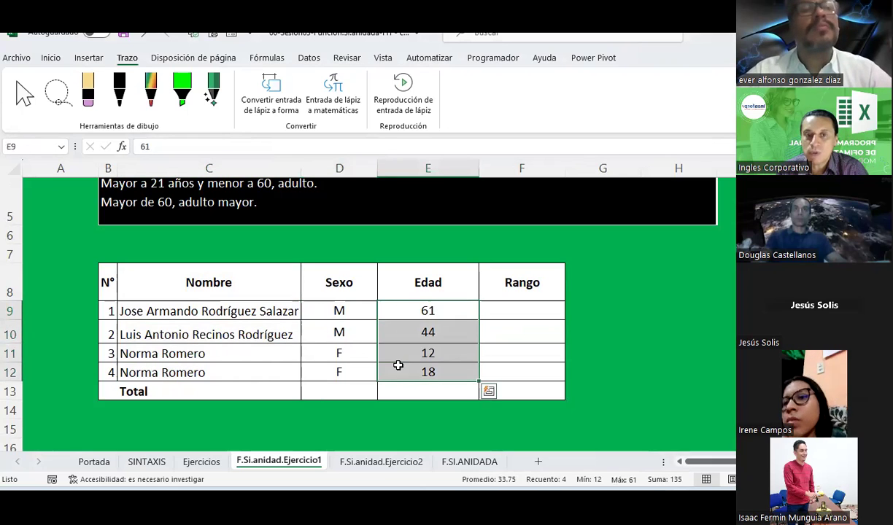
scroll(260, 314, "up", 1)
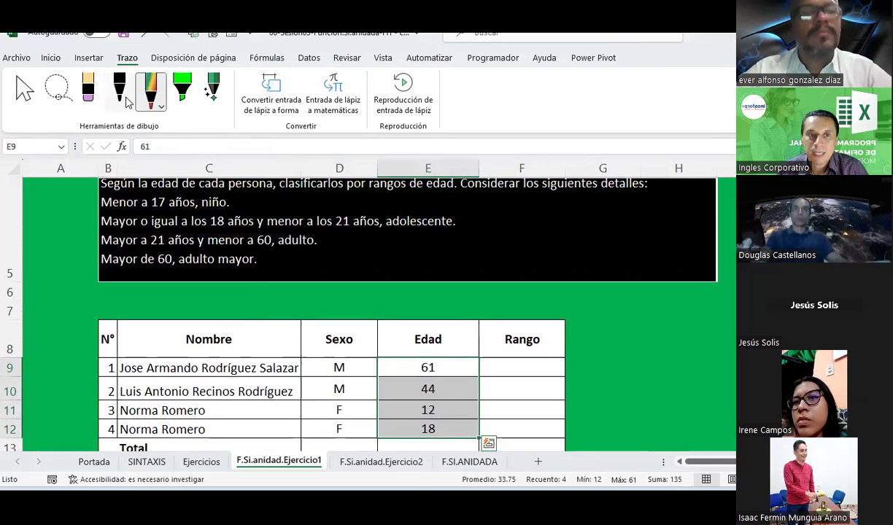
left_click(124, 98)
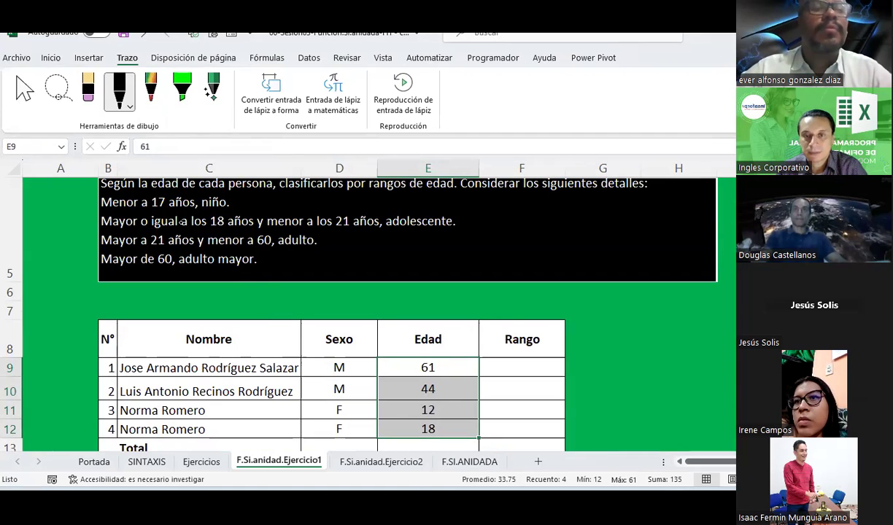
key("Escape")
scroll(248, 292, "up", 1)
left_click(234, 284)
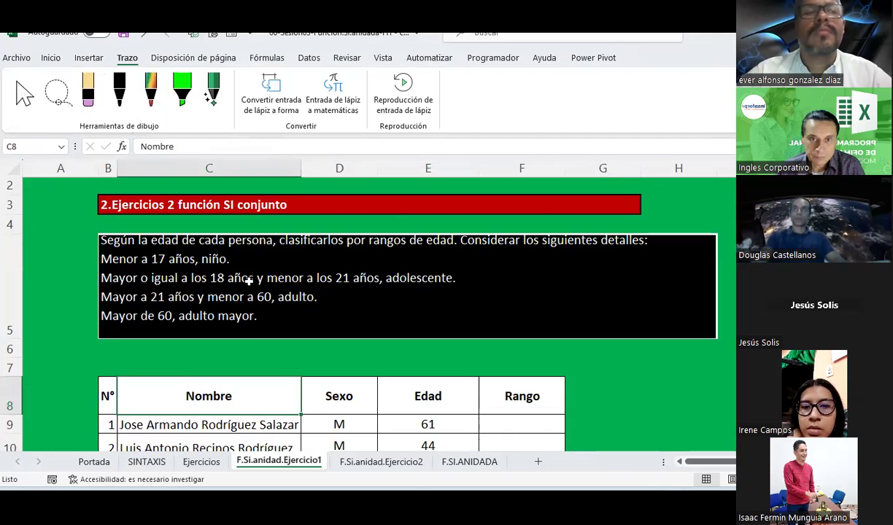
scroll(249, 281, "down", 1)
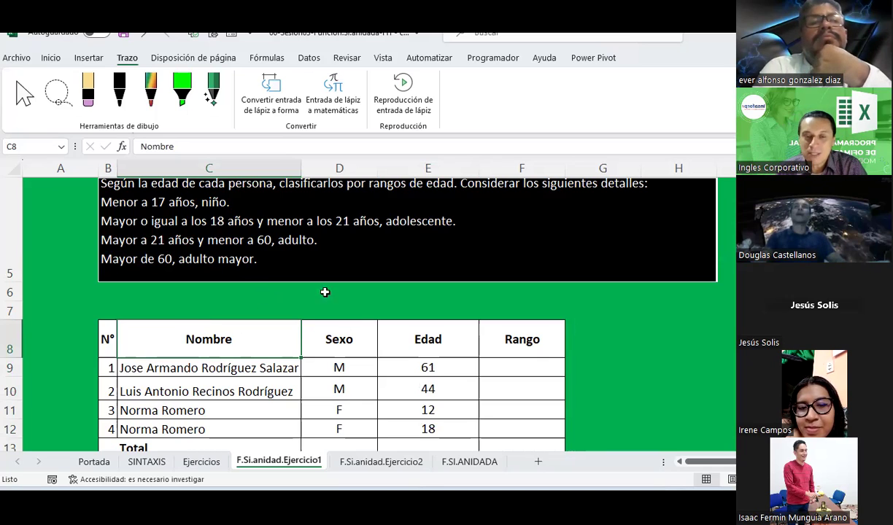
Copy the age-range classification instructions in B5 and select C15 as destination
left_click(139, 185)
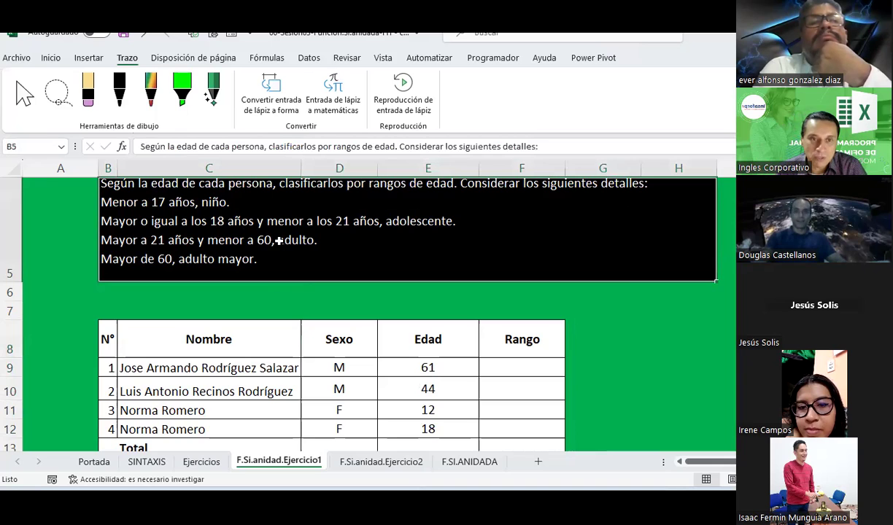
key("ctrl+c")
scroll(316, 304, "down", 3)
scroll(317, 302, "down", 1)
left_click(267, 276)
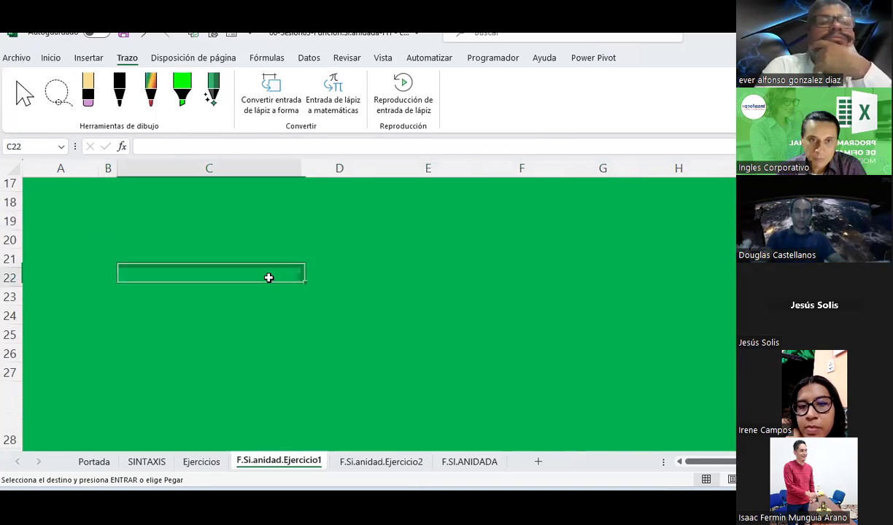
scroll(219, 251, "up", 2)
left_click(191, 259)
Paste the instructions as a picture and position it below the table, rows 16–21
left_click(50, 58)
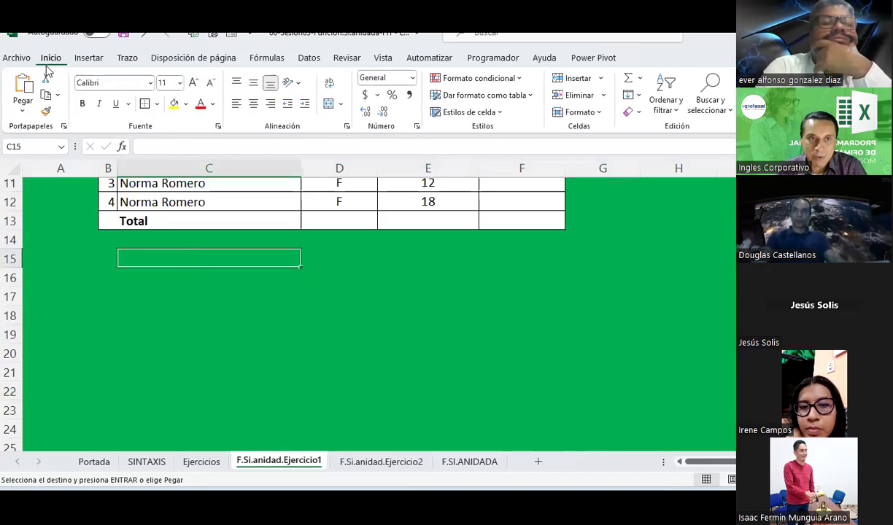
left_click(26, 110)
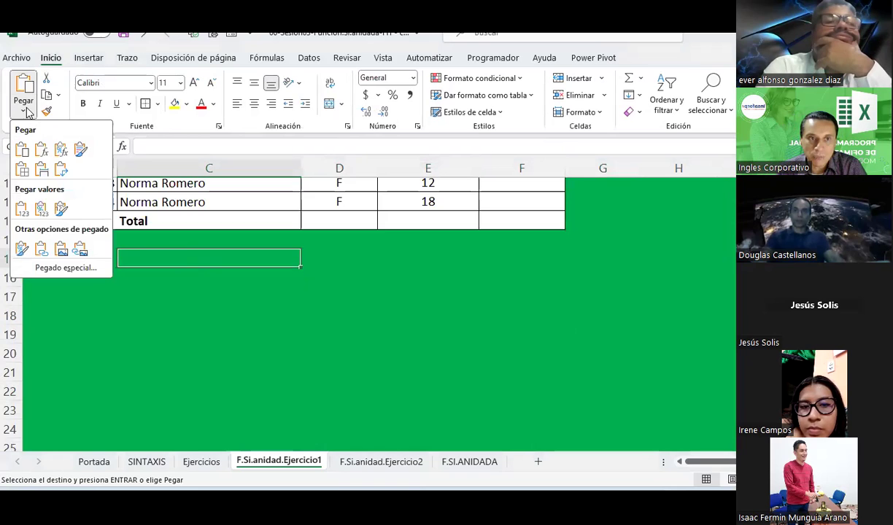
left_click(65, 248)
left_click_drag(323, 300, 363, 243)
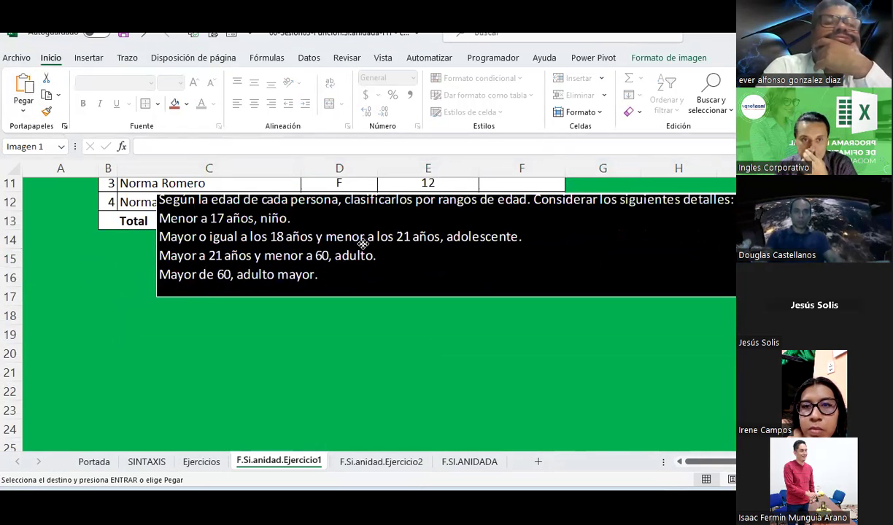
left_click_drag(251, 256, 297, 339)
scroll(303, 328, "up", 1)
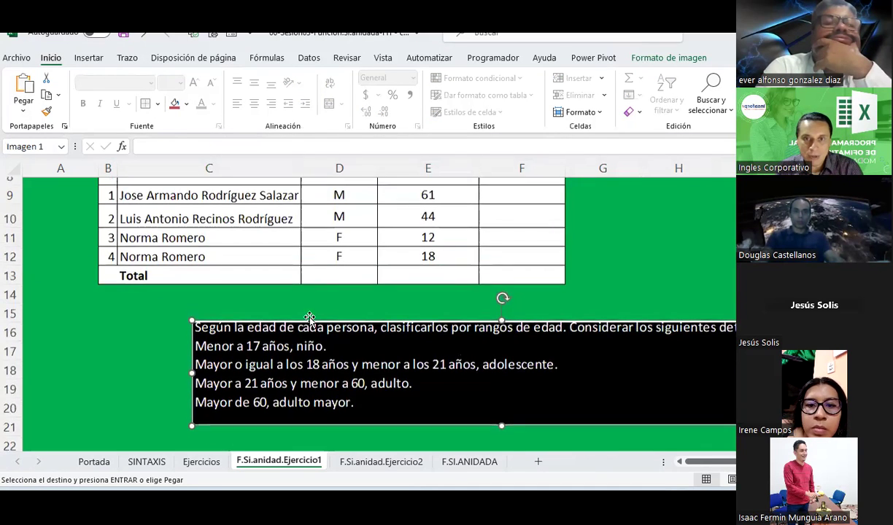
scroll(422, 186, "up", 1)
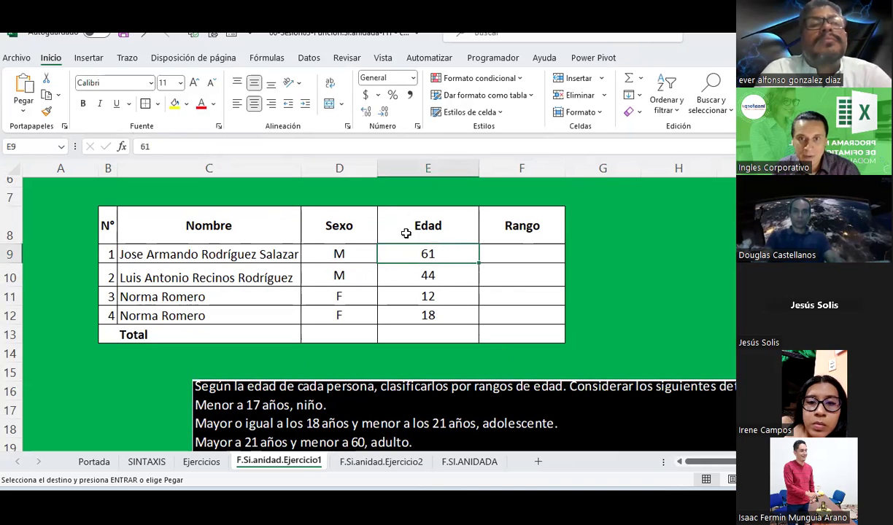
scroll(280, 330, "down", 5)
scroll(281, 330, "up", 2)
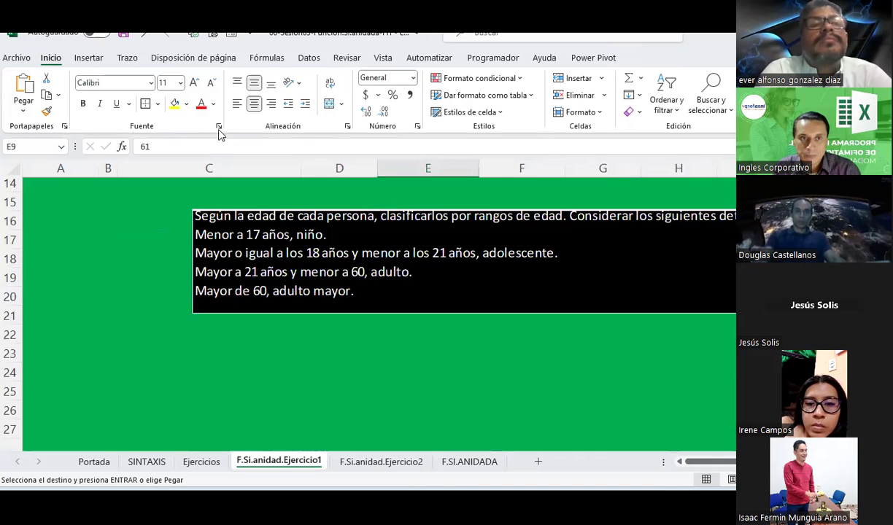
With the Draw tab pen, start handwriting the E9 ≤ 17 condition below the criteria
left_click(127, 58)
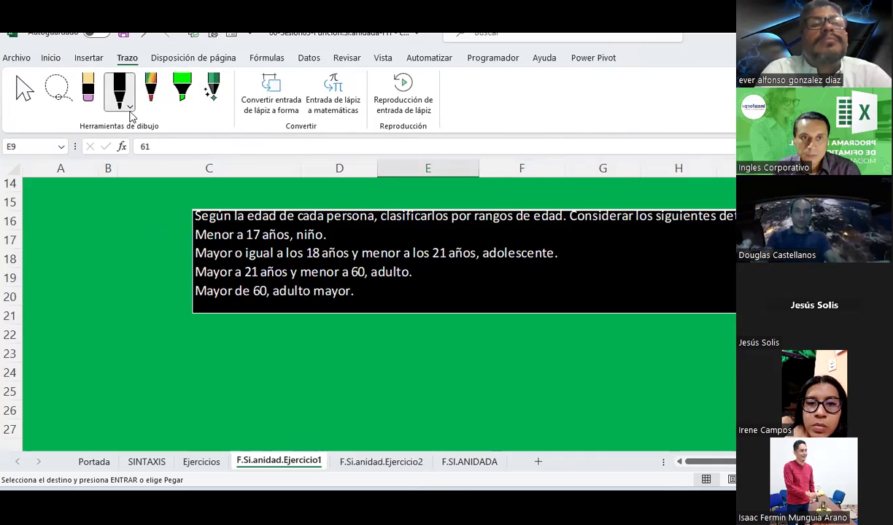
left_click(127, 107)
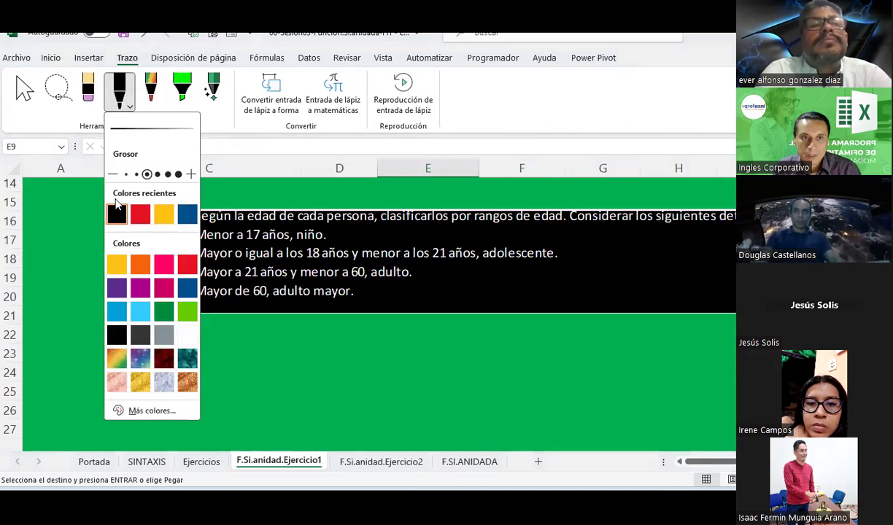
left_click(305, 348)
left_click_drag(305, 352, 301, 372)
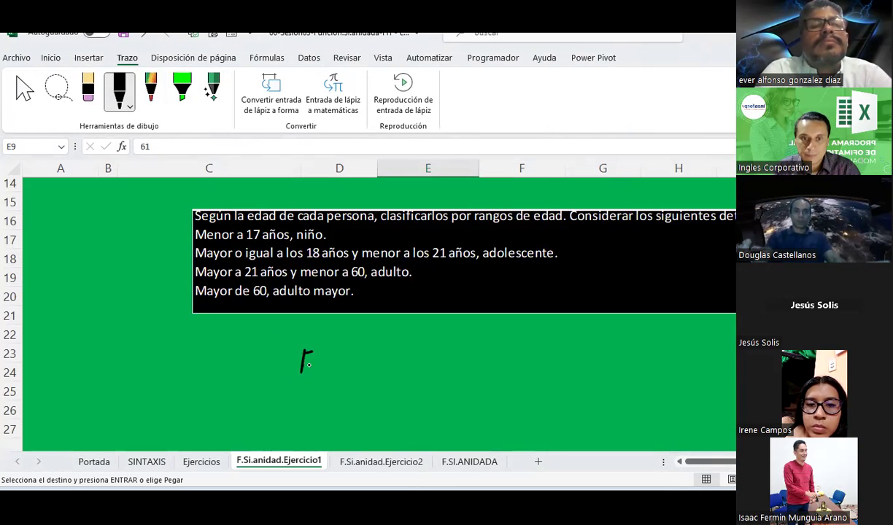
mouse_move(315, 355)
left_mouse_down()
mouse_move(327, 372)
mouse_move(372, 375)
left_mouse_up()
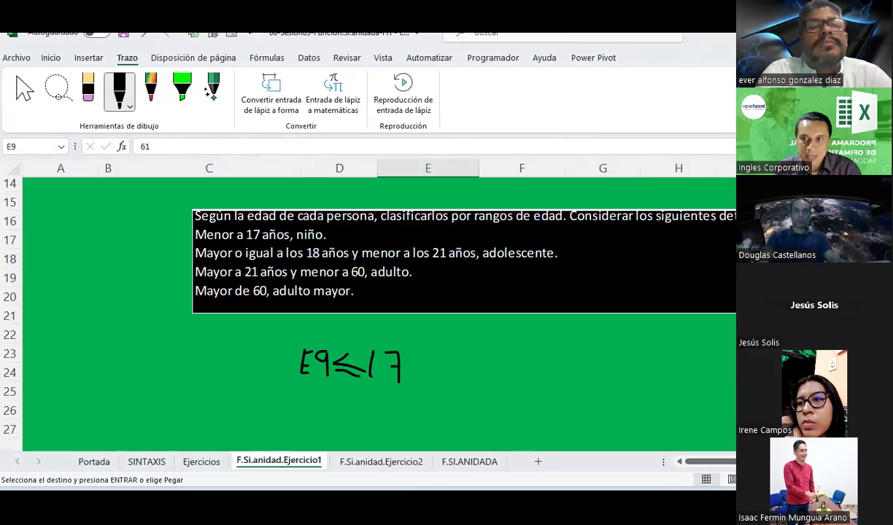
Ink the true branch from E9 ≤ 17 leading to F9 = "niño"
scroll(455, 378, "down", 1)
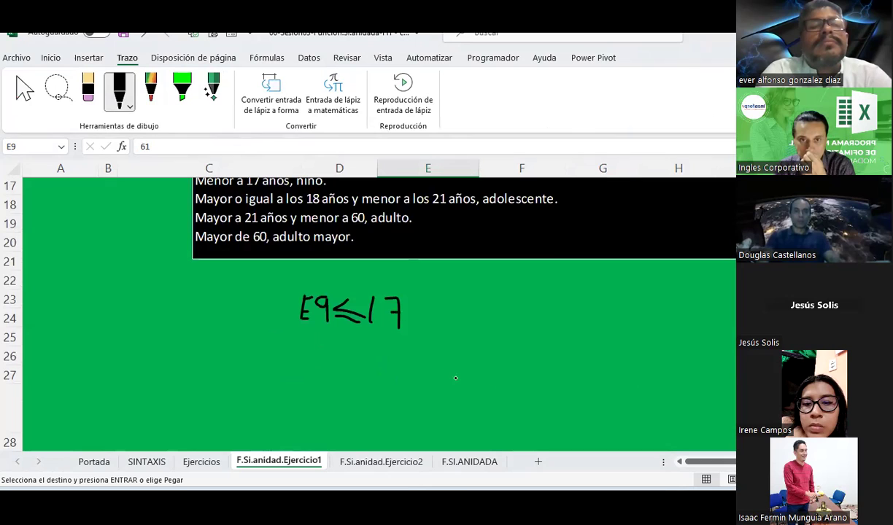
mouse_move(414, 307)
left_mouse_down()
mouse_move(435, 307)
mouse_move(440, 335)
left_mouse_up()
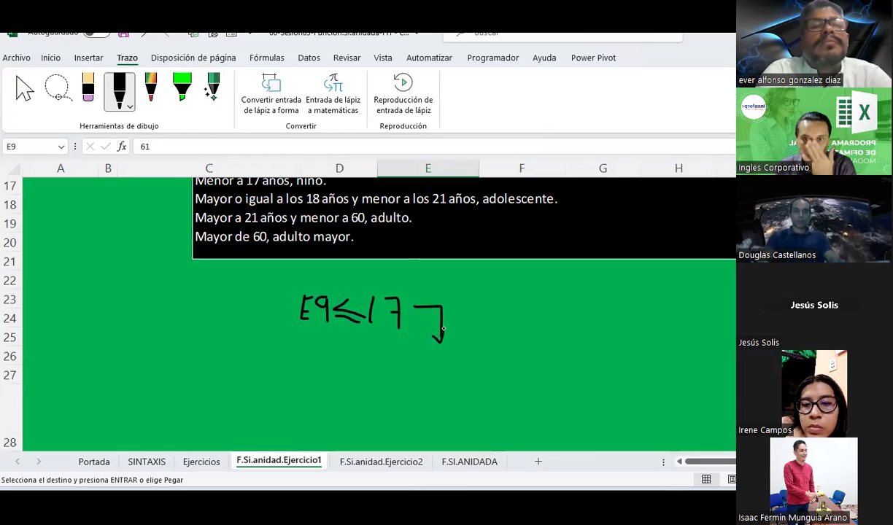
scroll(443, 329, "up", 1)
scroll(443, 329, "up", 2)
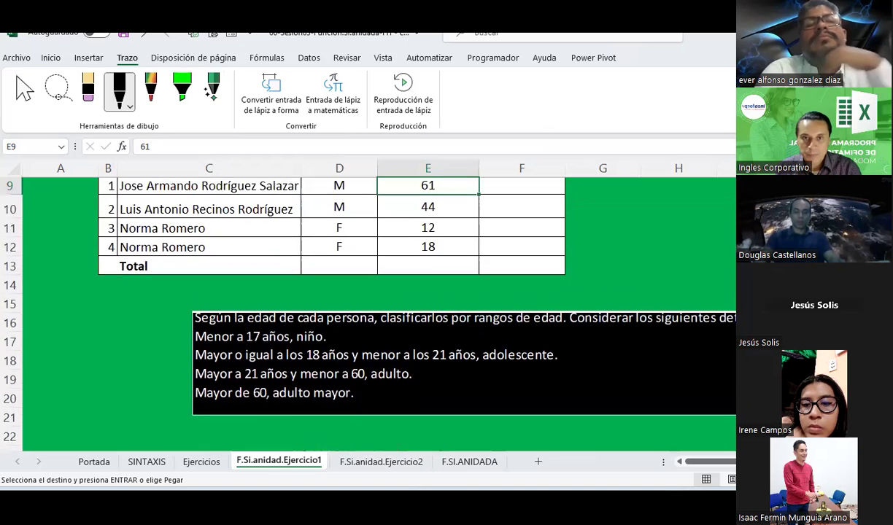
scroll(443, 329, "down", 1)
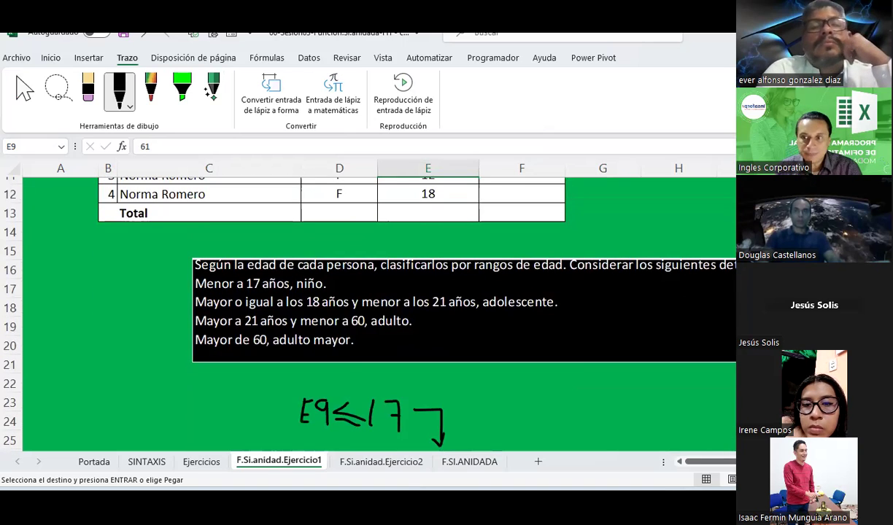
scroll(443, 329, "down", 1)
scroll(443, 329, "up", 3)
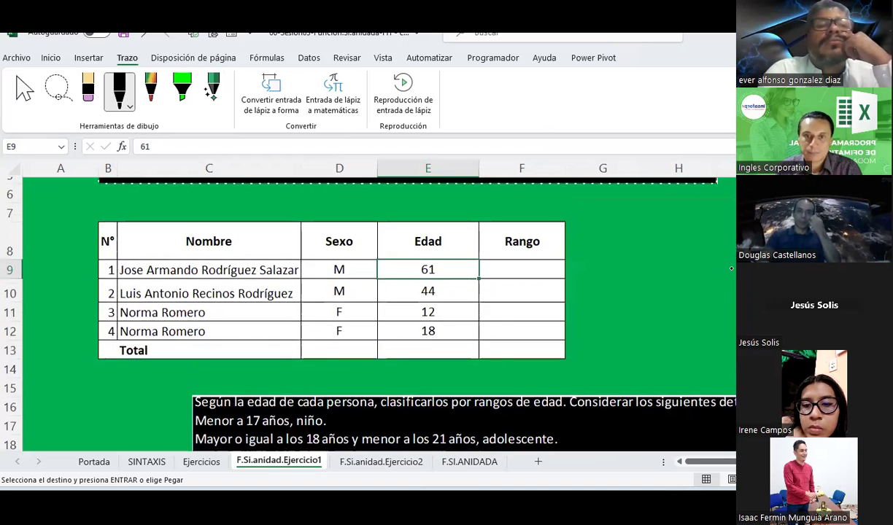
scroll(443, 329, "down", 1)
scroll(443, 329, "down", 2)
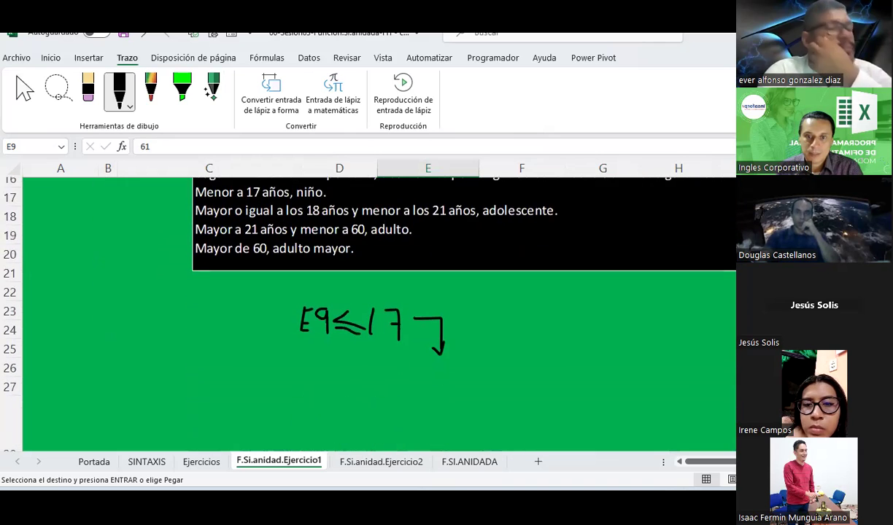
mouse_move(418, 356)
left_mouse_down()
mouse_move(419, 381)
mouse_move(426, 355)
mouse_move(464, 367)
left_mouse_up()
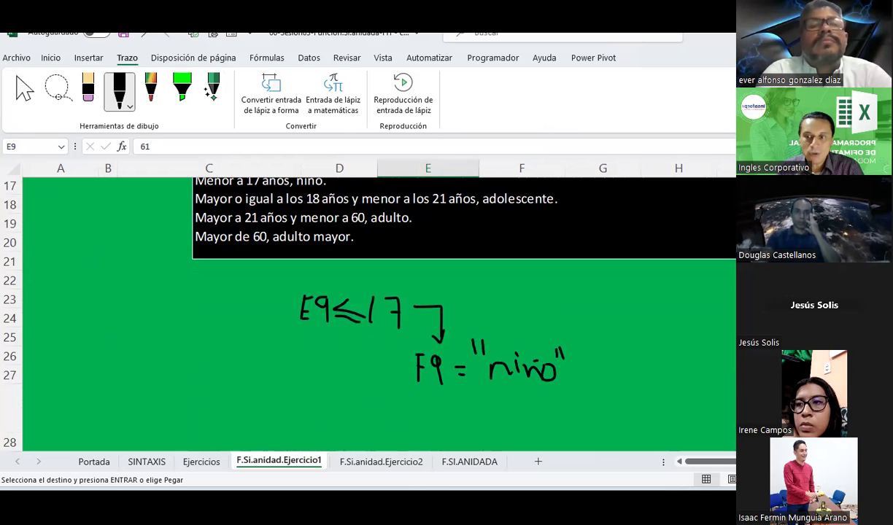
Ink a downward arrow to E9 ≤ 21 with an arrow to F9 = "ad…"
scroll(697, 246, "down", 1)
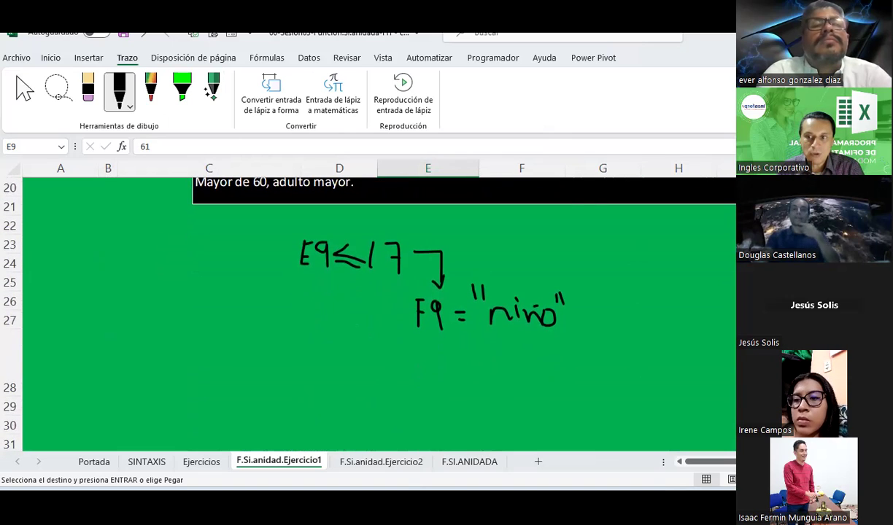
scroll(379, 306, "up", 1)
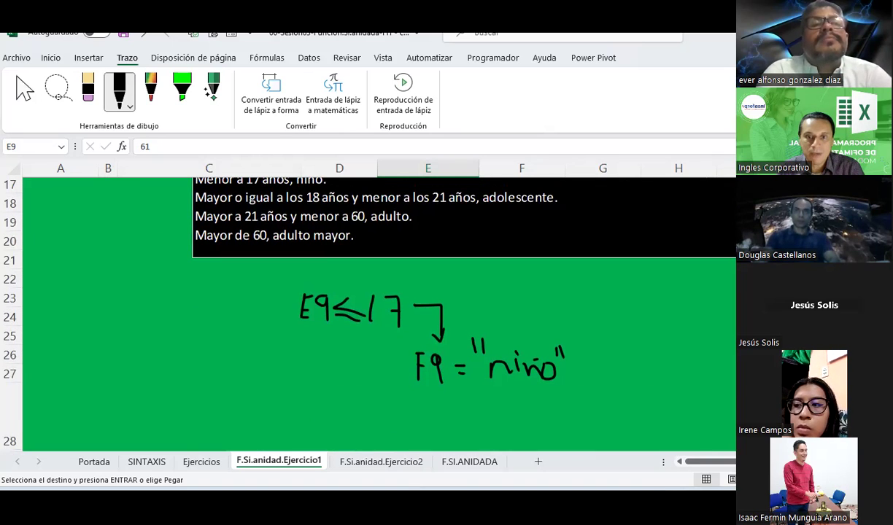
scroll(401, 287, "down", 1)
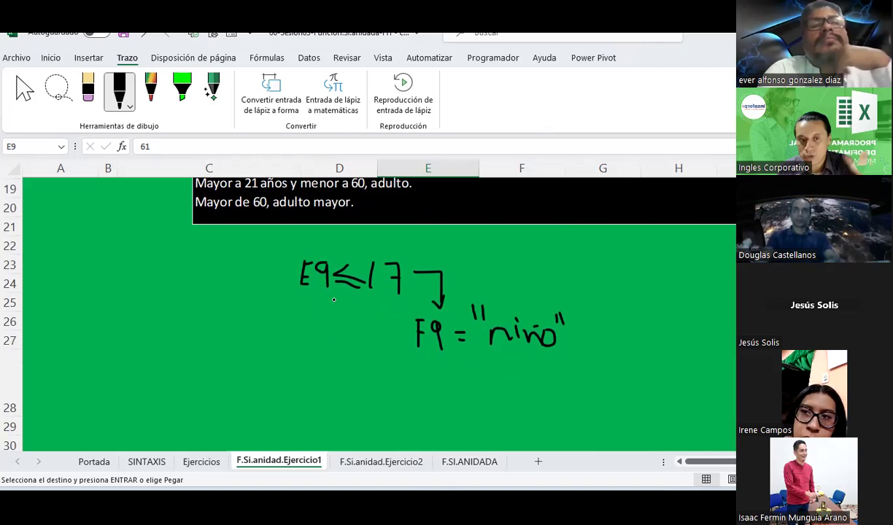
left_click_drag(334, 299, 328, 348)
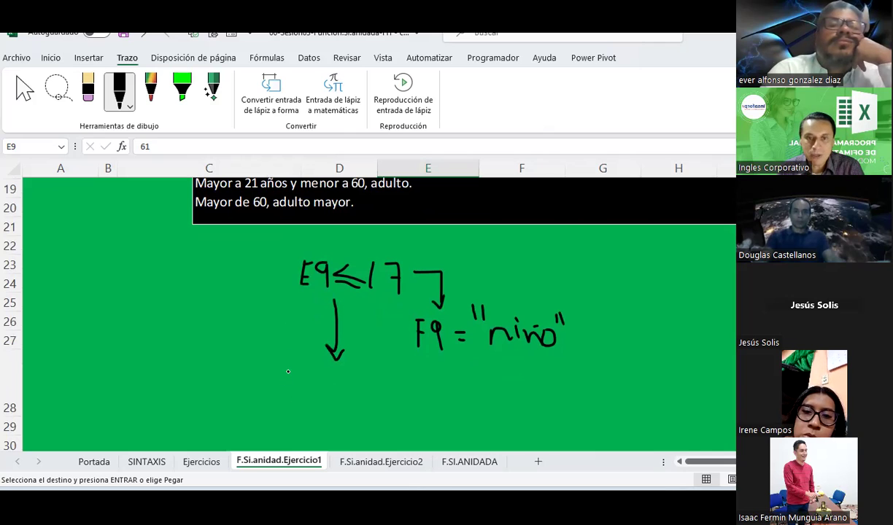
left_click_drag(288, 372, 288, 400)
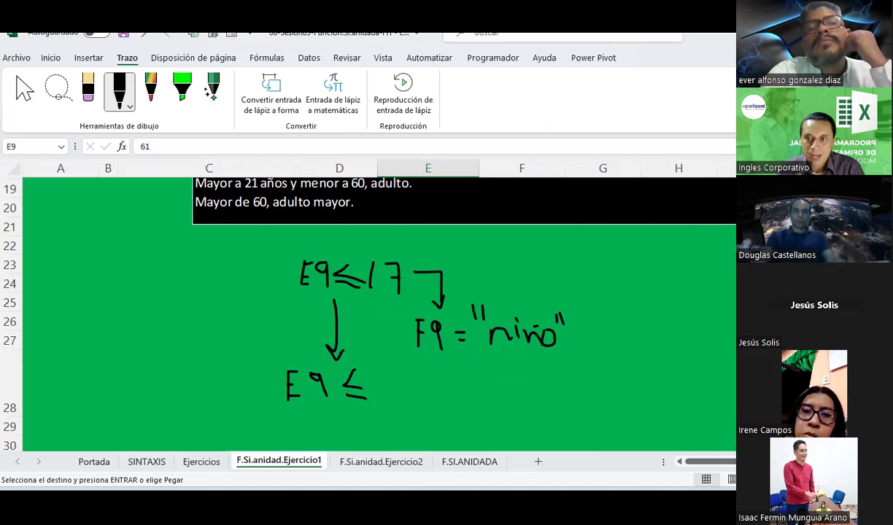
scroll(258, 286, "up", 1)
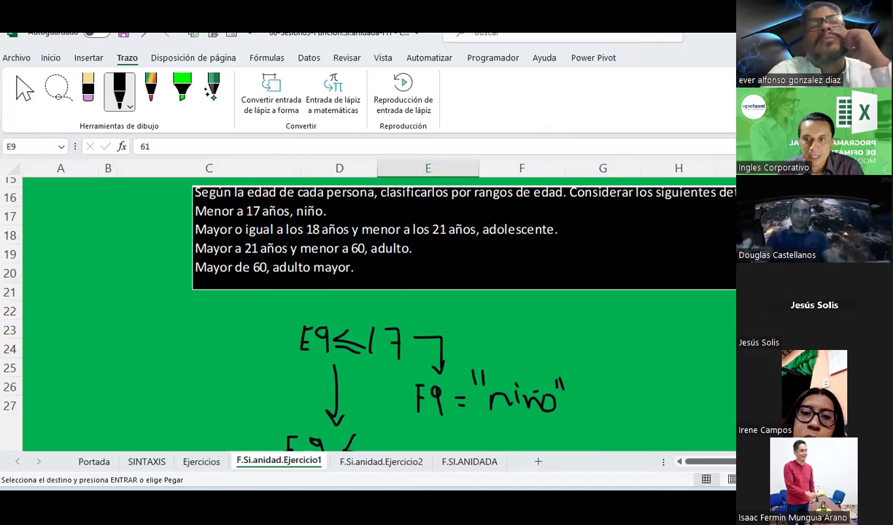
scroll(377, 392, "down", 1)
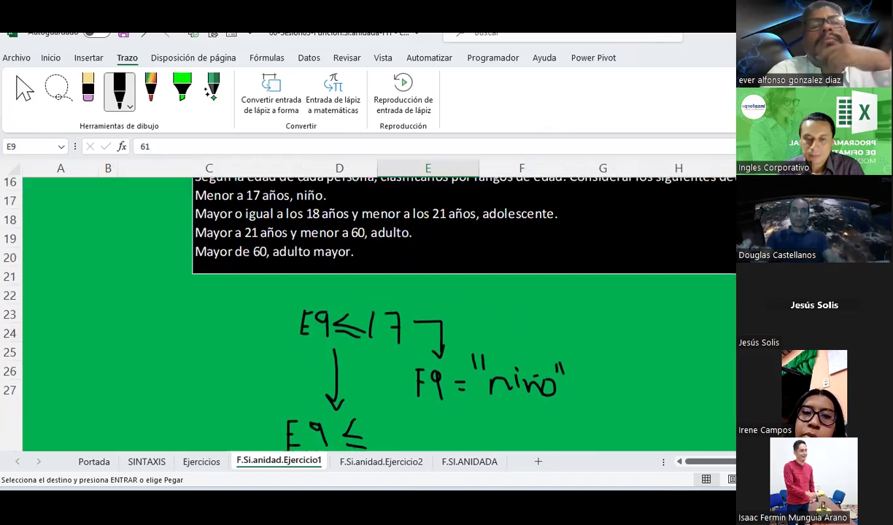
left_click_drag(378, 392, 410, 412)
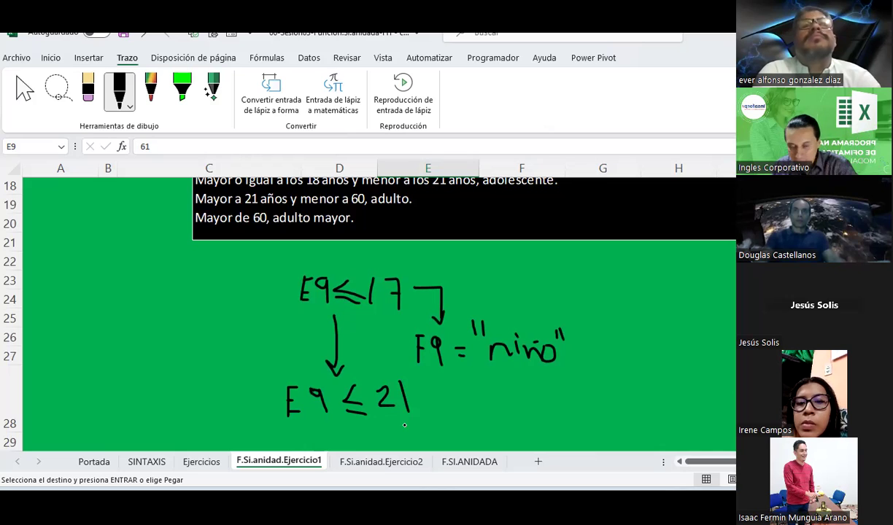
mouse_move(422, 398)
left_mouse_down()
mouse_move(452, 398)
mouse_move(441, 420)
left_mouse_up()
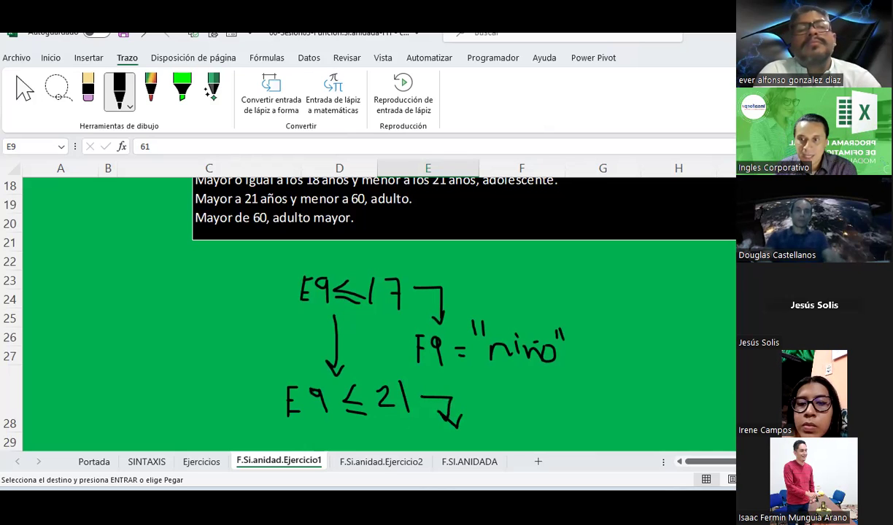
scroll(354, 299, "down", 1)
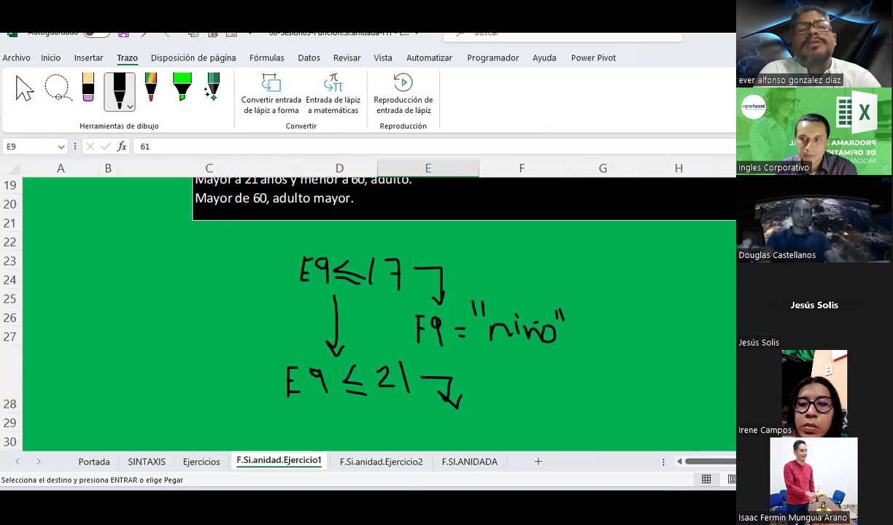
scroll(351, 365, "down", 2)
scroll(351, 365, "down", 1)
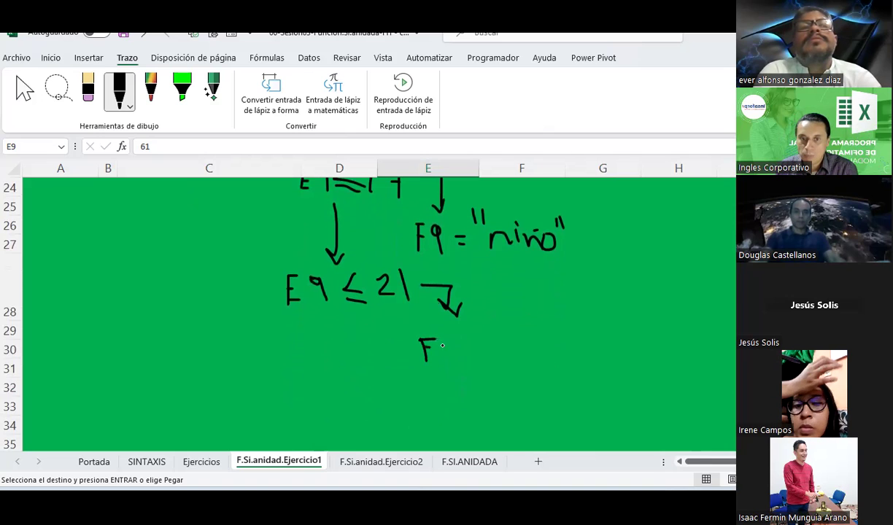
mouse_move(441, 343)
left_mouse_down()
mouse_move(478, 354)
mouse_move(502, 349)
left_mouse_up()
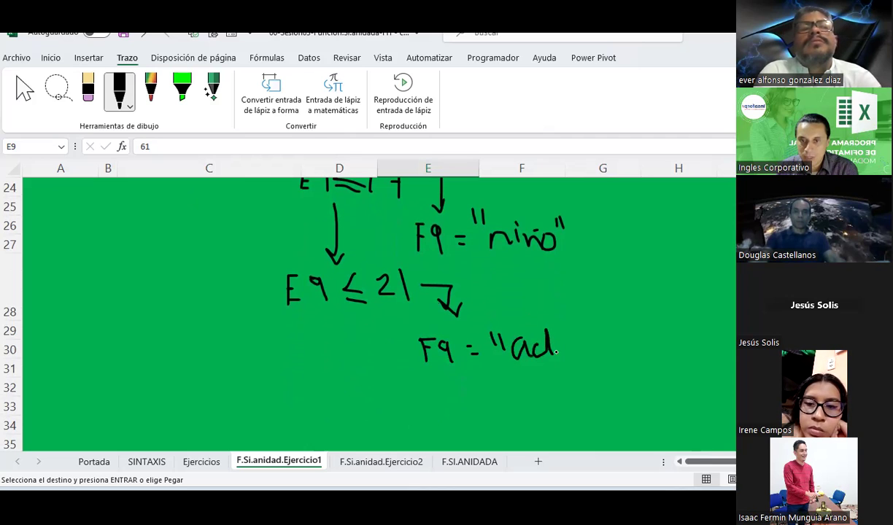
Commit the pending edit in cell E9 by selecting another cell
key("BackSpace")
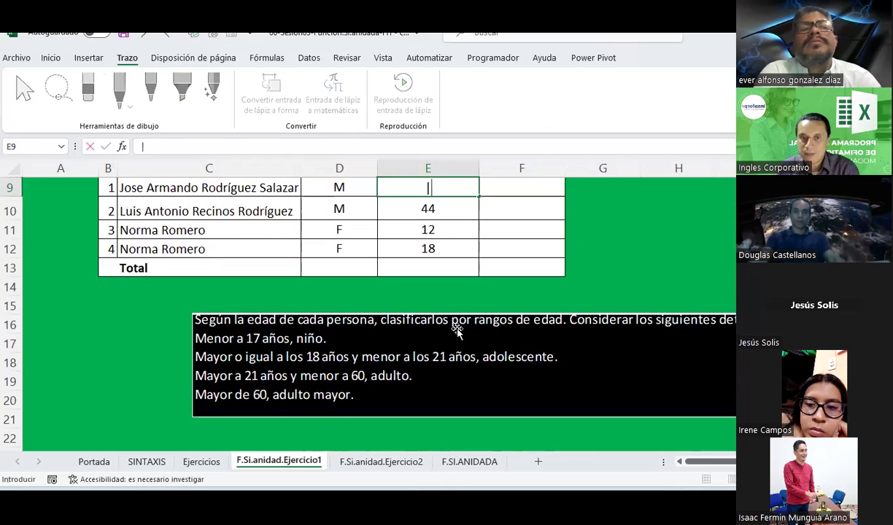
scroll(428, 319, "down", 1)
scroll(228, 350, "down", 2)
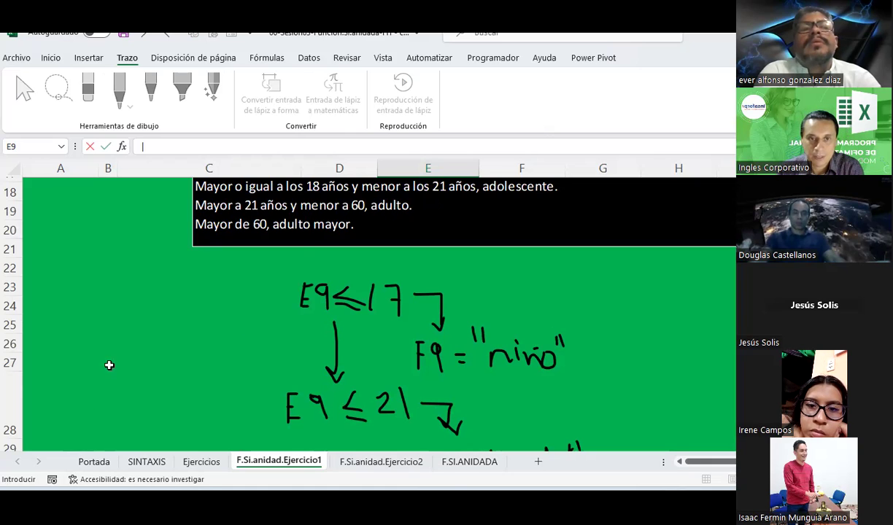
left_click(167, 356)
Review the ink sketch, deselect the instructions picture, and return to the age table
scroll(167, 355, "up", 2)
scroll(167, 354, "down", 1)
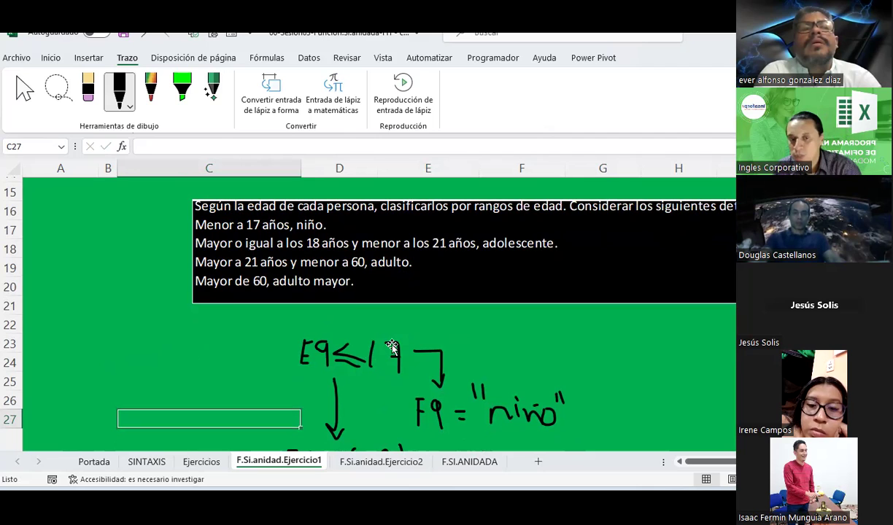
scroll(365, 307, "down", 1)
scroll(365, 307, "down", 1)
scroll(364, 306, "down", 1)
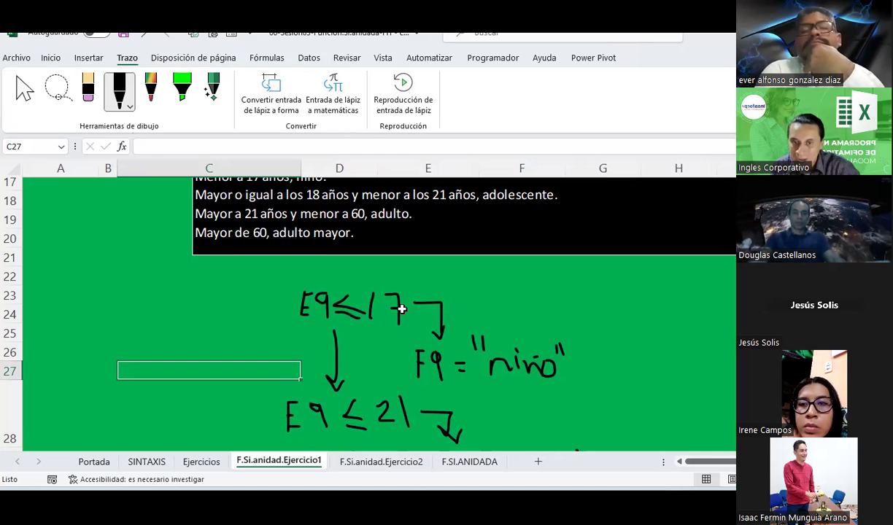
scroll(379, 314, "down", 1)
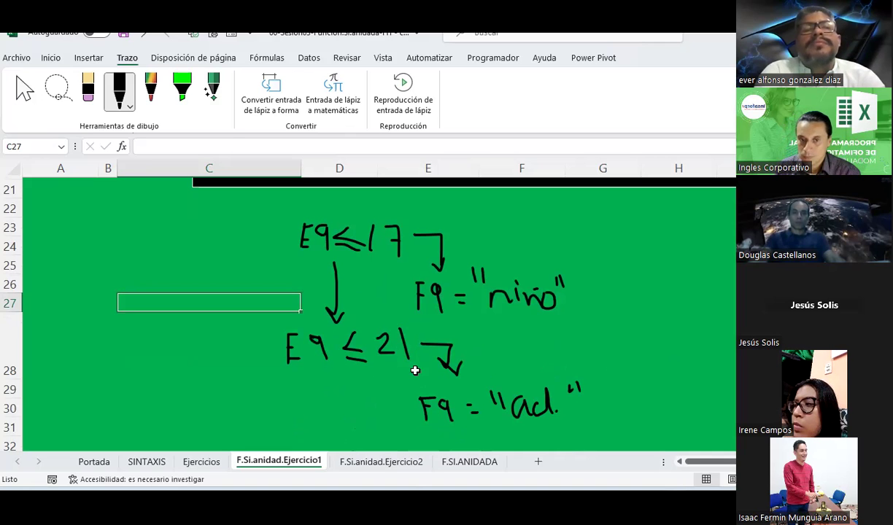
scroll(390, 335, "up", 2)
scroll(393, 322, "up", 1)
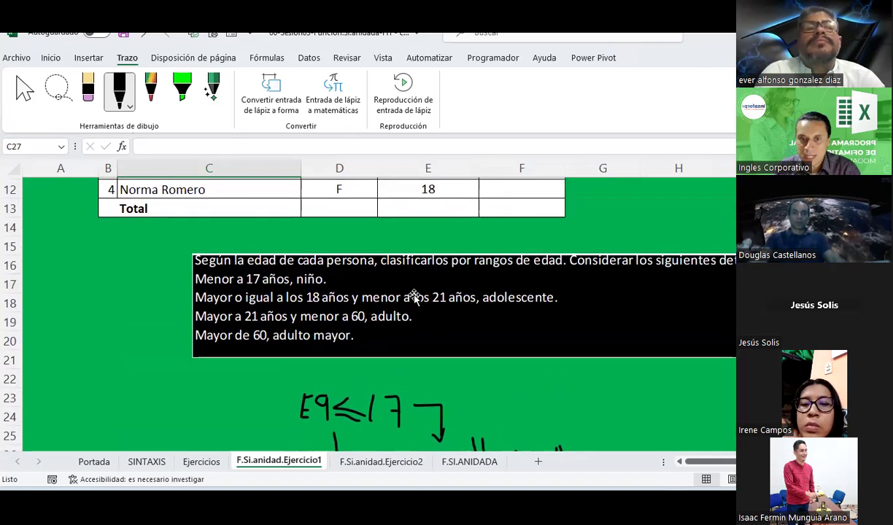
left_click(394, 295)
key("Escape")
scroll(390, 303, "up", 3)
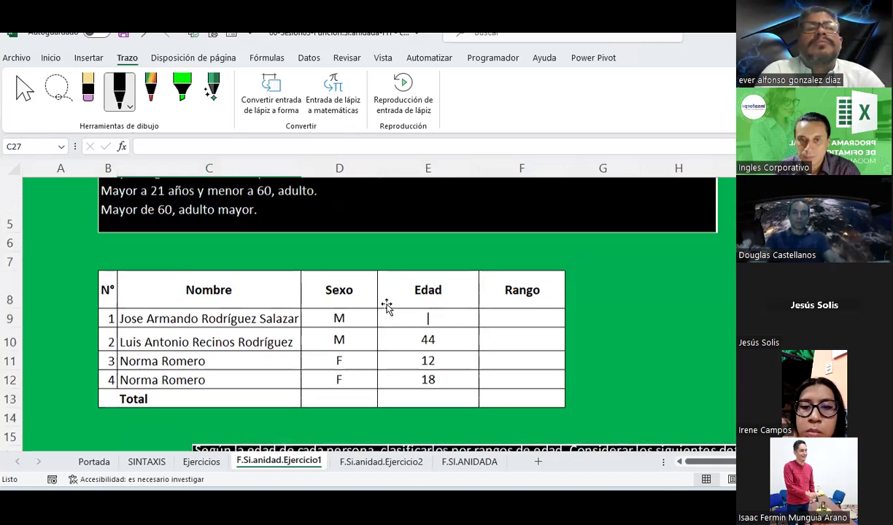
scroll(380, 299, "up", 1)
Insert "o igual" into B5's criteria for the 17-year niño and 21-year adolescente lines
double_click(312, 261)
left_click(296, 268)
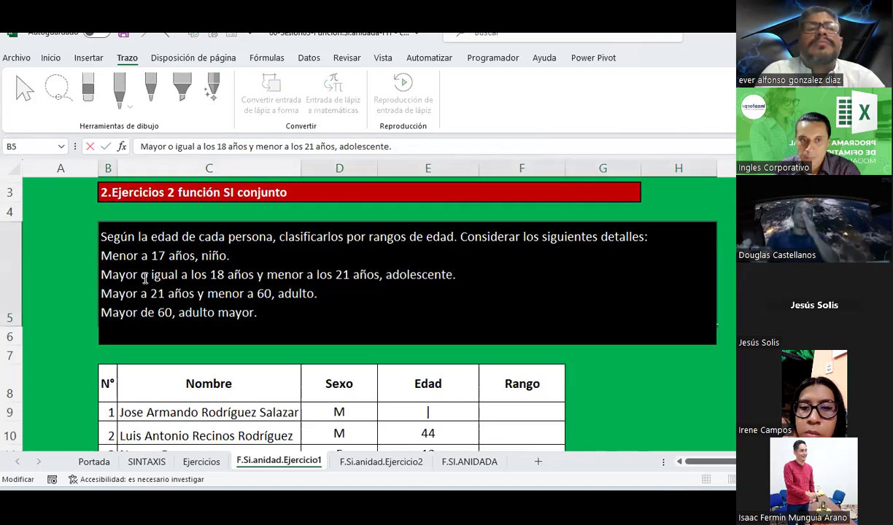
type("o igual")
key("Return")
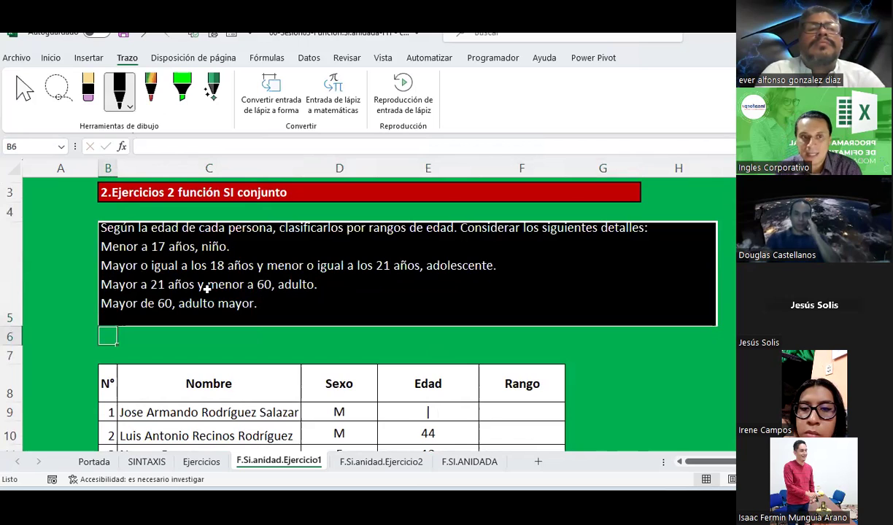
double_click(149, 247)
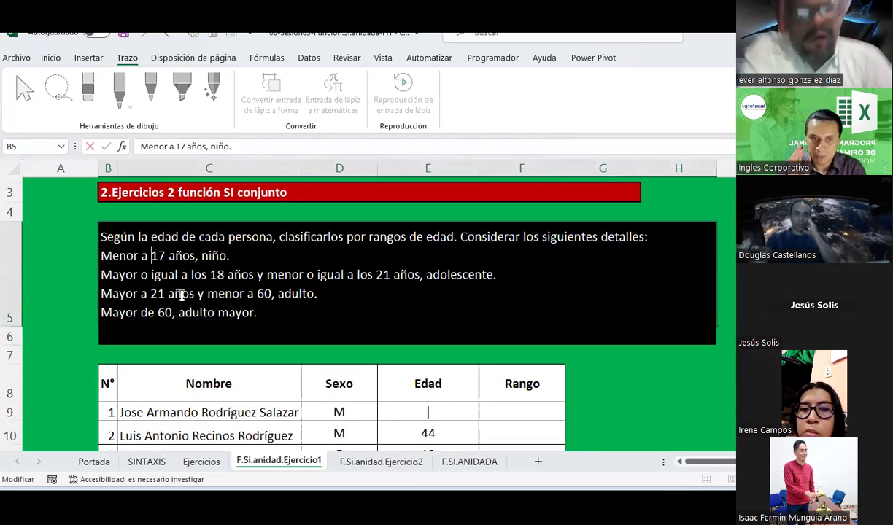
type("o ")
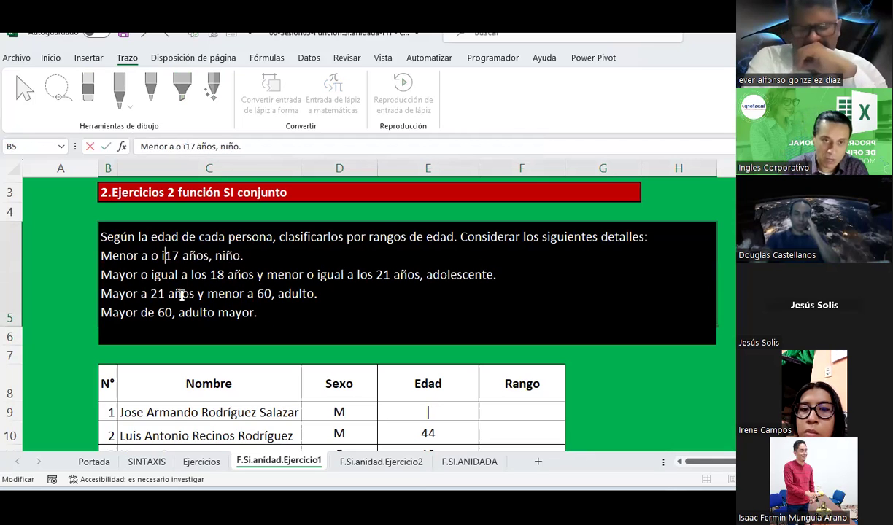
type("igual a")
key("Return")
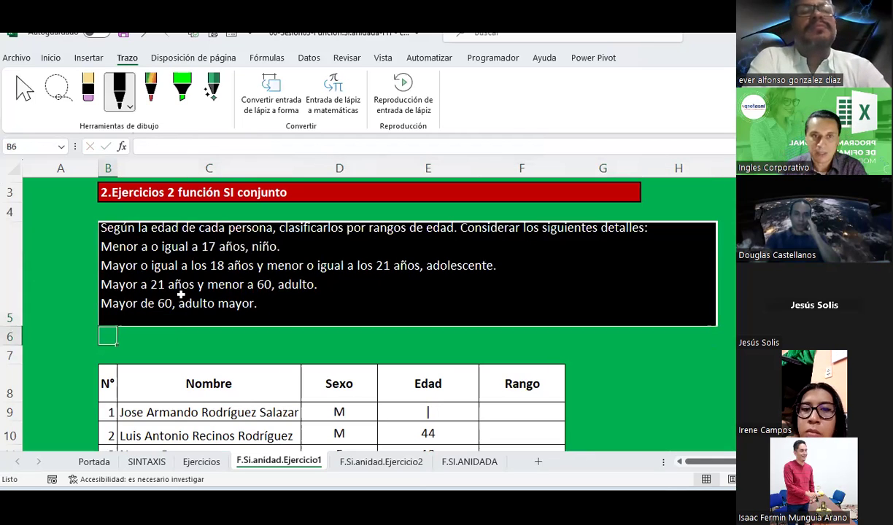
left_click(206, 253)
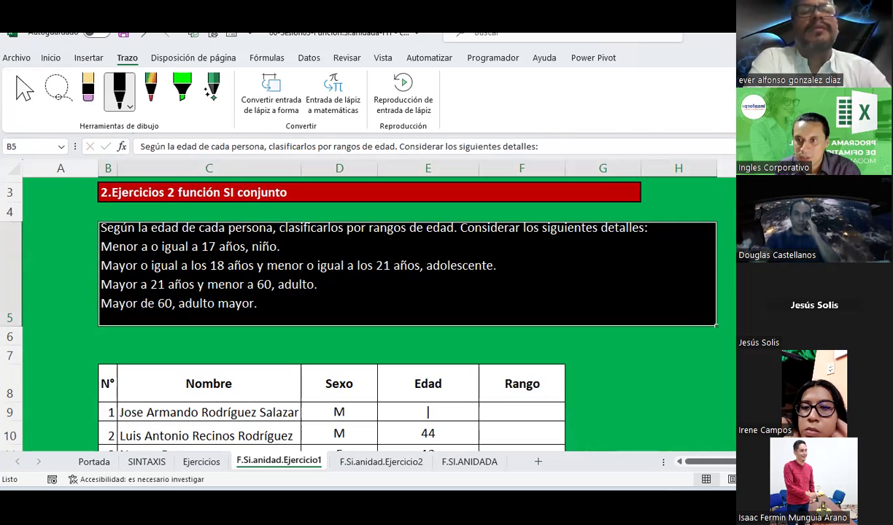
Draw an ink arrow down from the E9 ≤ 21 condition
scroll(380, 307, "down", 2)
scroll(380, 307, "down", 3)
scroll(705, 270, "down", 1)
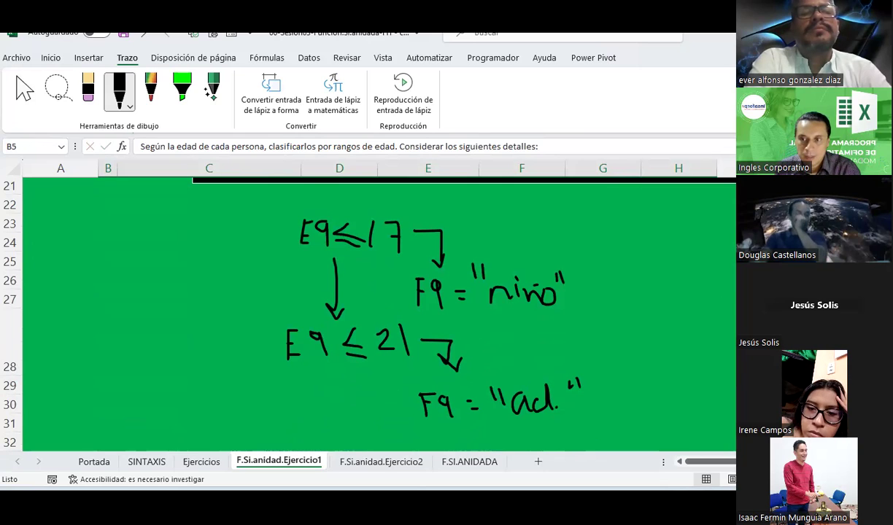
scroll(427, 272, "up", 2)
scroll(427, 272, "up", 2)
scroll(427, 272, "up", 1)
scroll(427, 272, "down", 2)
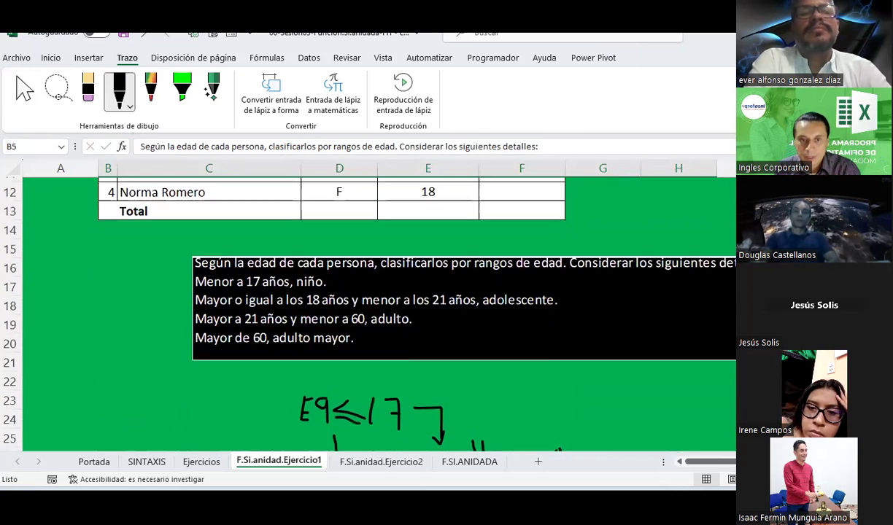
scroll(427, 272, "up", 2)
scroll(428, 272, "up", 1)
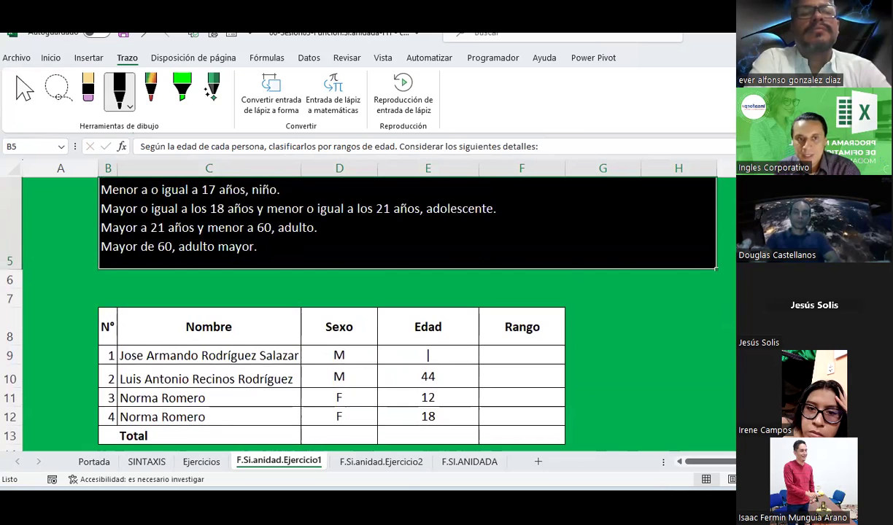
scroll(427, 354, "down", 3)
scroll(358, 335, "down", 3)
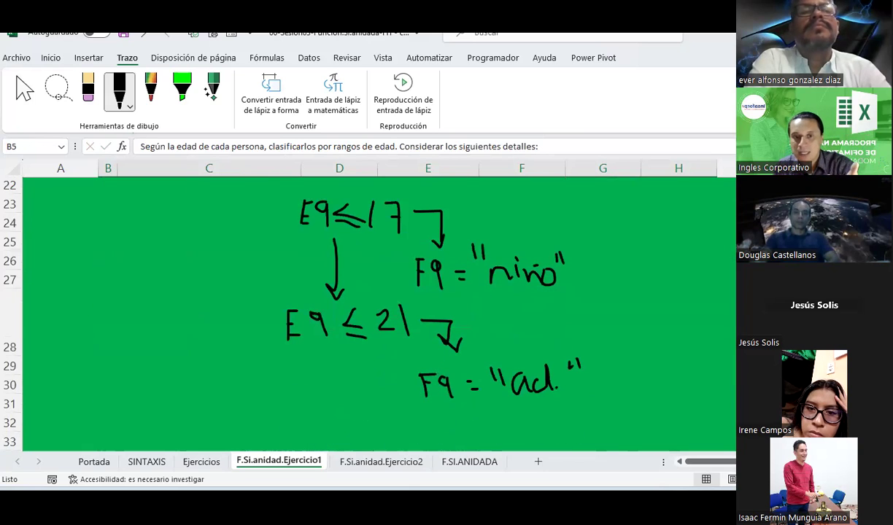
left_click(129, 106)
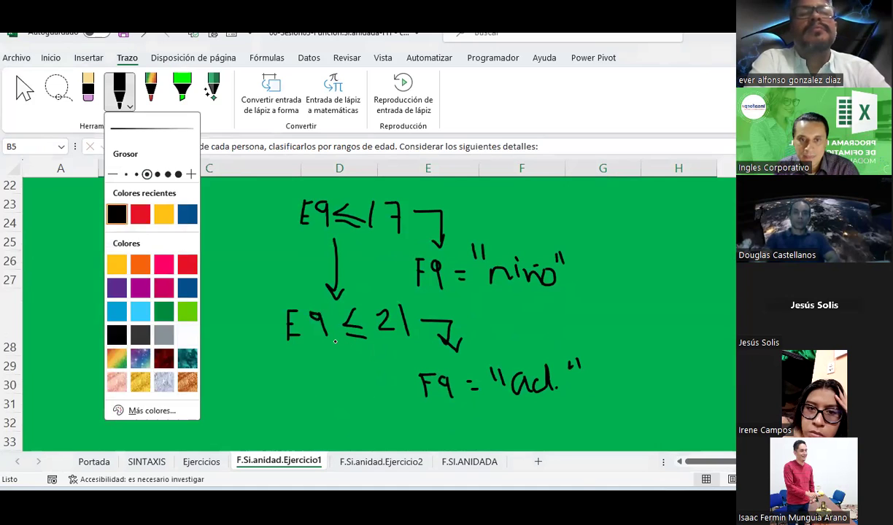
left_click_drag(336, 340, 338, 378)
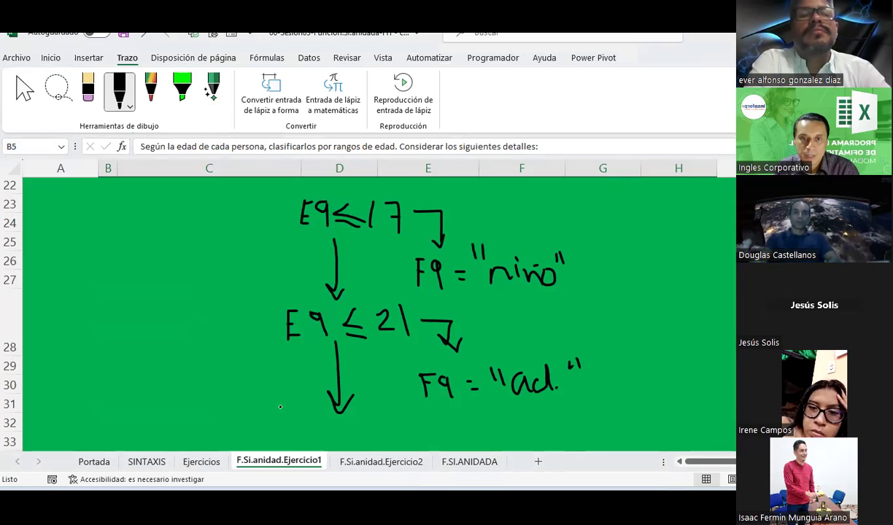
Handwrite the third condition E9 < 60 in black ink, erasing a stray stroke
scroll(365, 307, "up", 5)
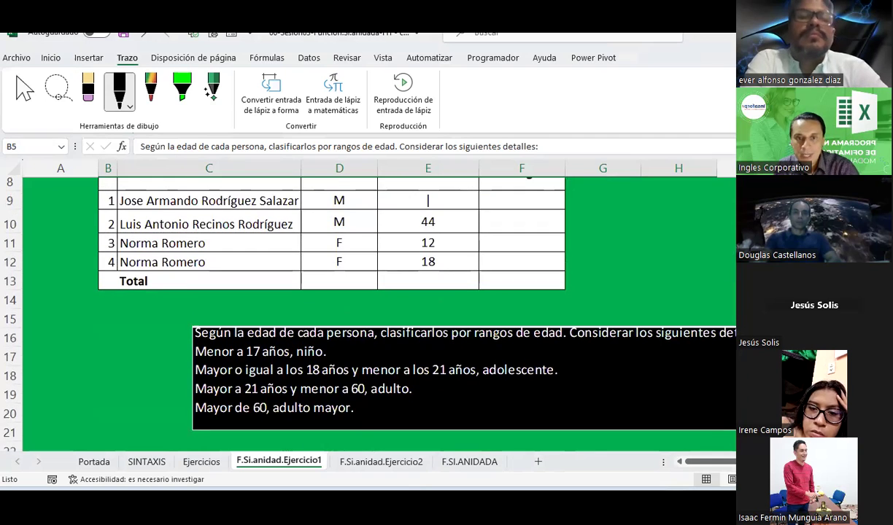
scroll(365, 306, "up", 1)
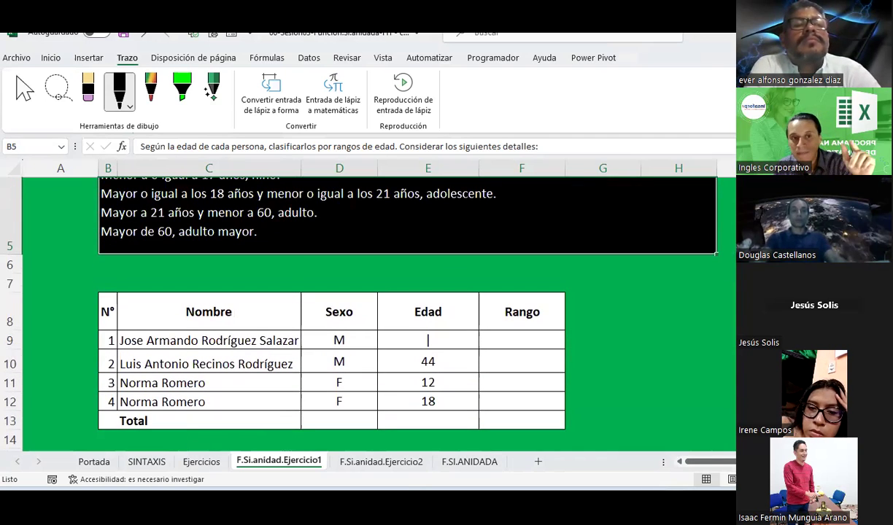
scroll(428, 340, "down", 2)
scroll(427, 340, "down", 2)
scroll(427, 340, "down", 2)
scroll(407, 302, "down", 1)
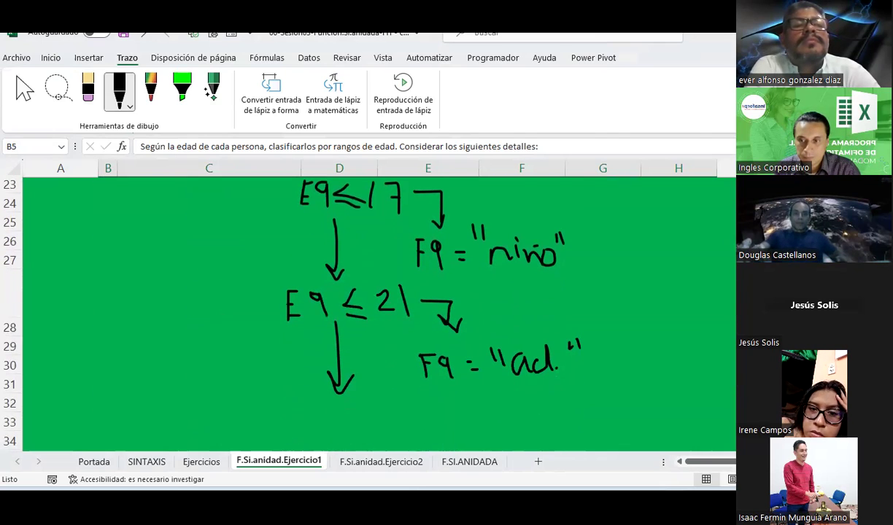
scroll(28, 280, "down", 1)
scroll(28, 281, "down", 1)
scroll(28, 281, "down", 1)
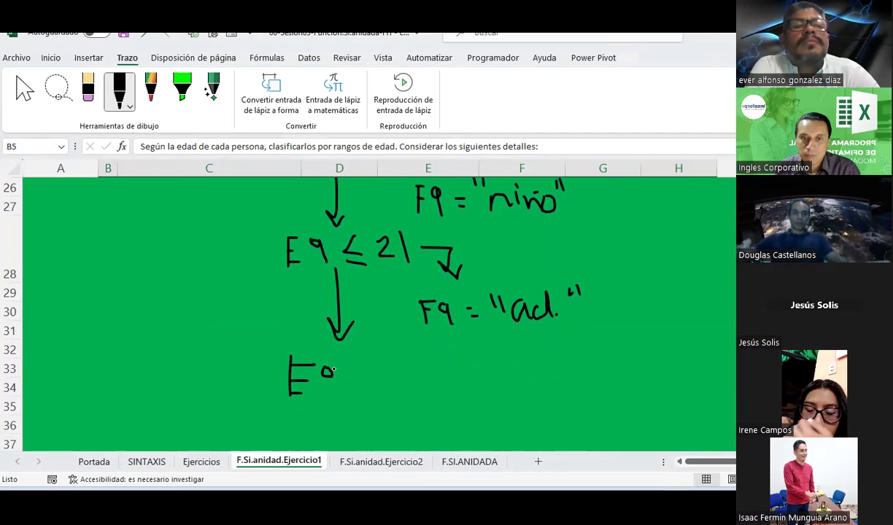
left_click_drag(332, 373, 331, 397)
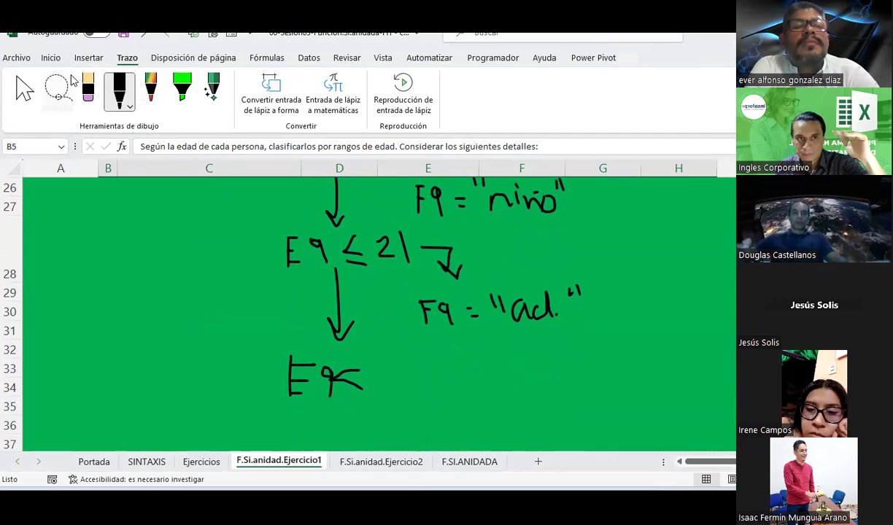
left_click(88, 91)
left_click_drag(349, 367, 351, 387)
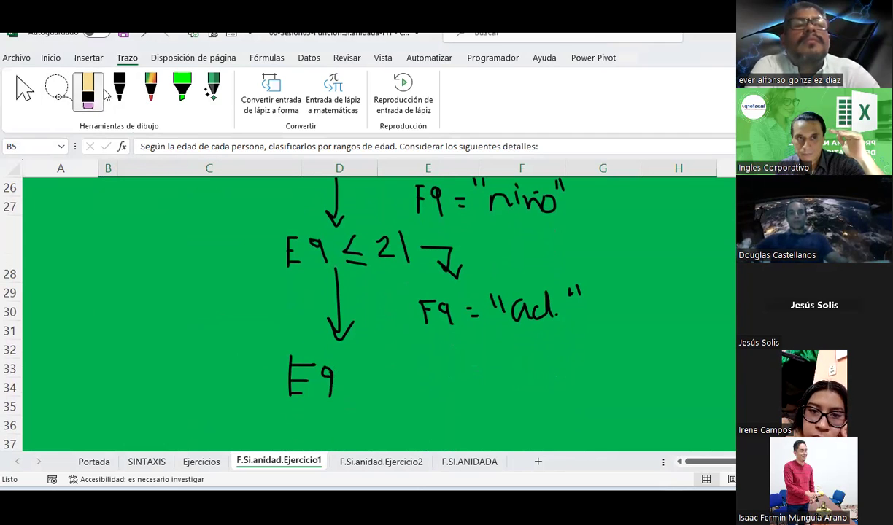
left_click(120, 91)
left_click(132, 108)
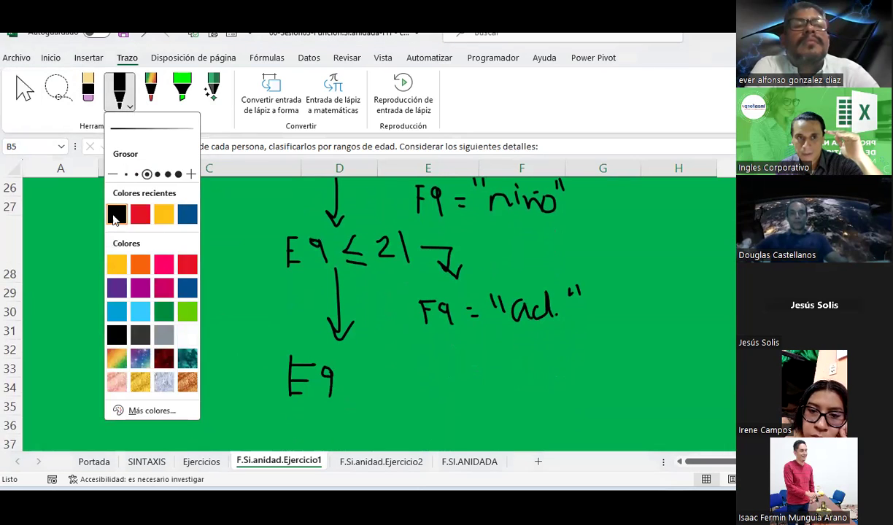
left_click(358, 371)
left_click_drag(360, 372, 364, 392)
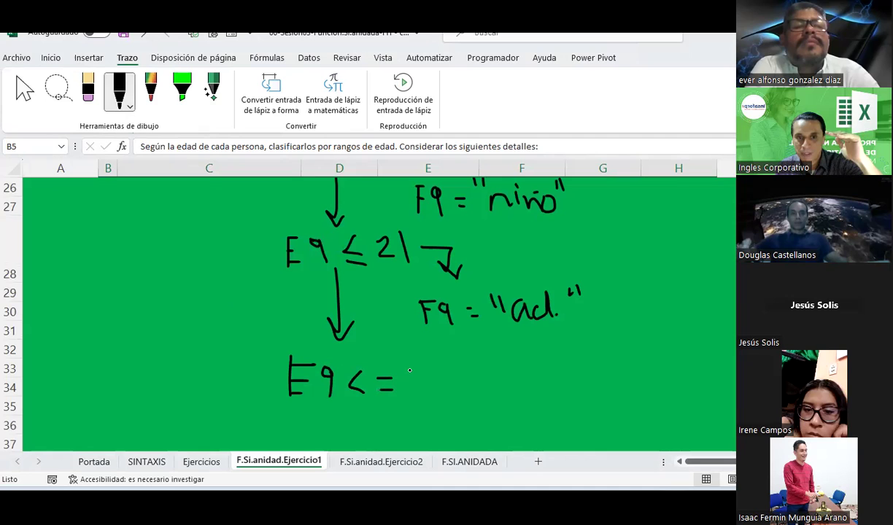
mouse_move(412, 383)
left_mouse_down()
mouse_move(413, 393)
mouse_move(440, 378)
left_mouse_up()
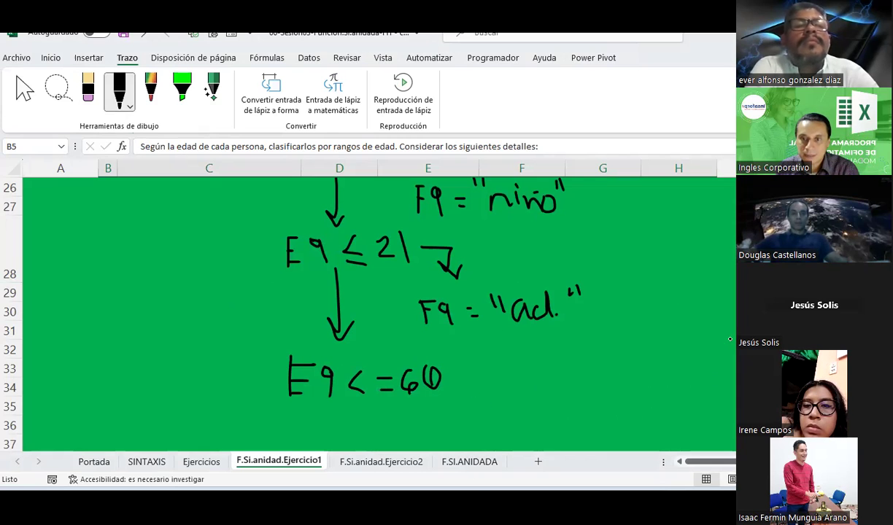
key("Escape")
Erase the extra equals sign so the condition reads E9 < 60
scroll(365, 313, "up", 1)
scroll(365, 313, "up", 4)
scroll(365, 314, "up", 2)
scroll(365, 313, "up", 1)
scroll(427, 346, "down", 1)
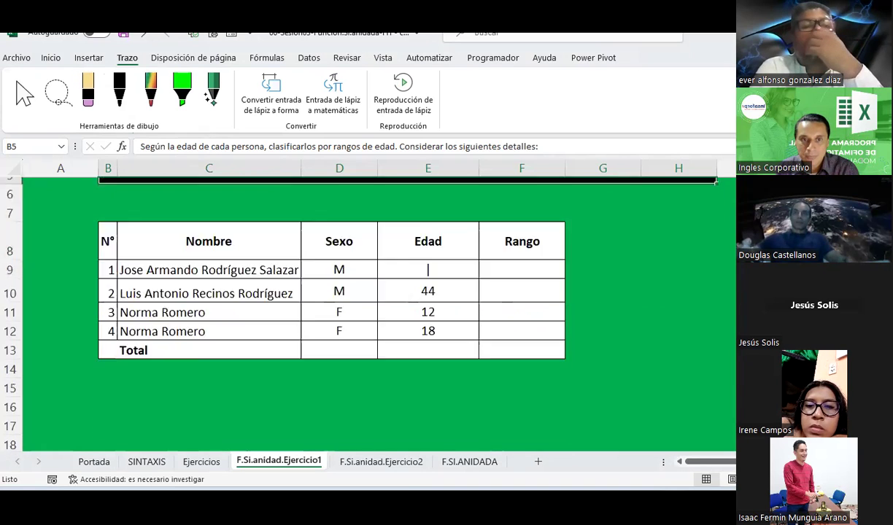
scroll(364, 307, "down", 5)
scroll(292, 255, "down", 2)
scroll(217, 190, "down", 1)
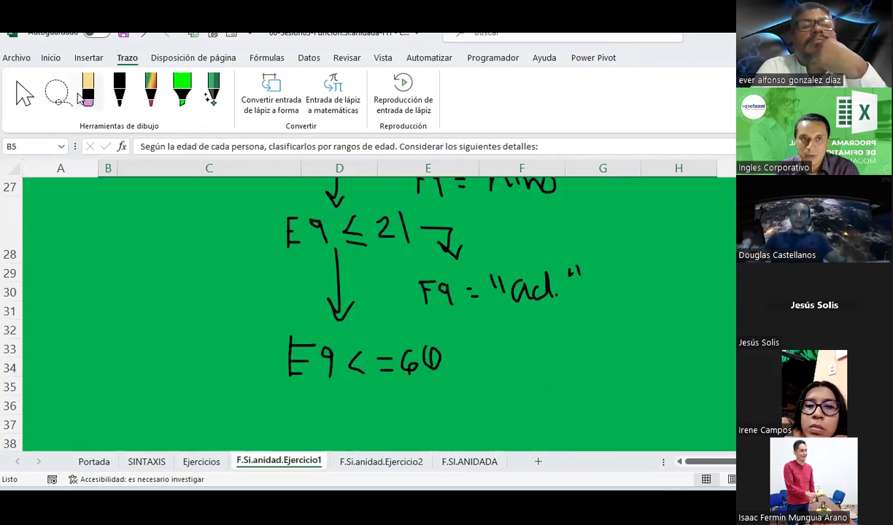
left_click(87, 92)
left_click_drag(378, 357, 390, 370)
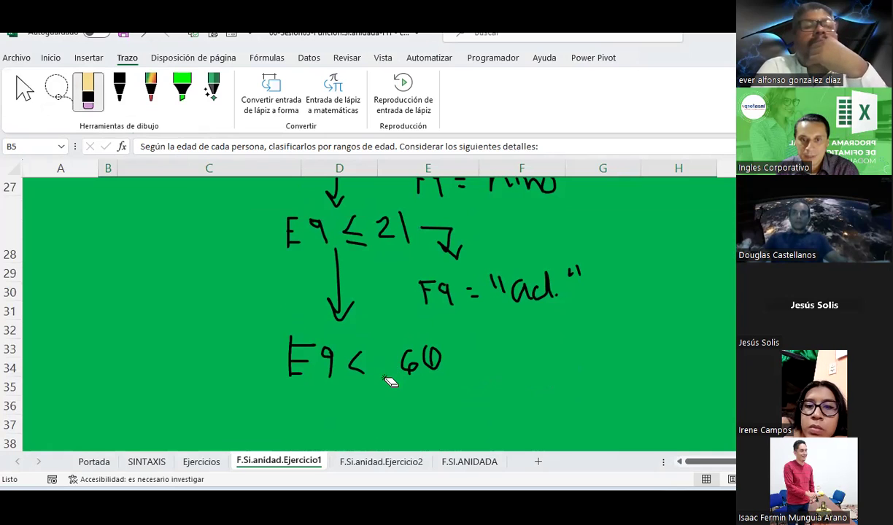
key("Escape")
Draw an arrow from E9 < 60 and begin writing its F9 result
left_click(116, 93)
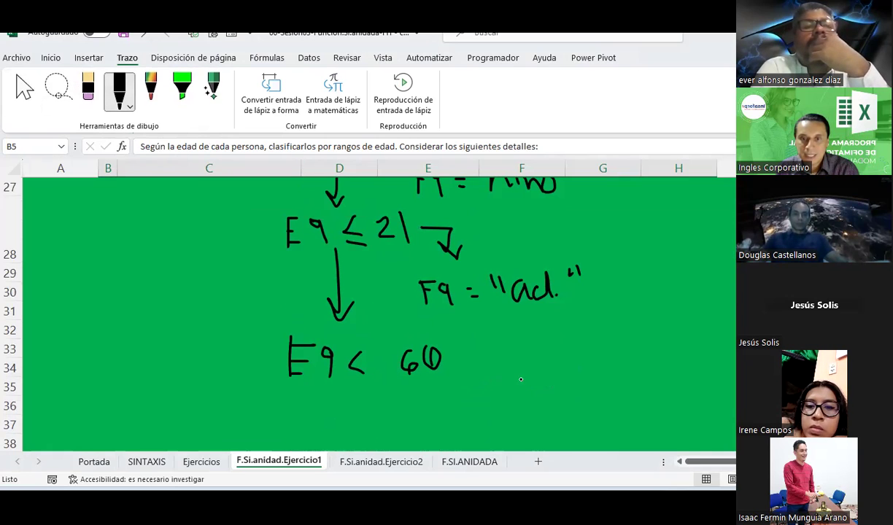
left_click_drag(493, 355, 493, 388)
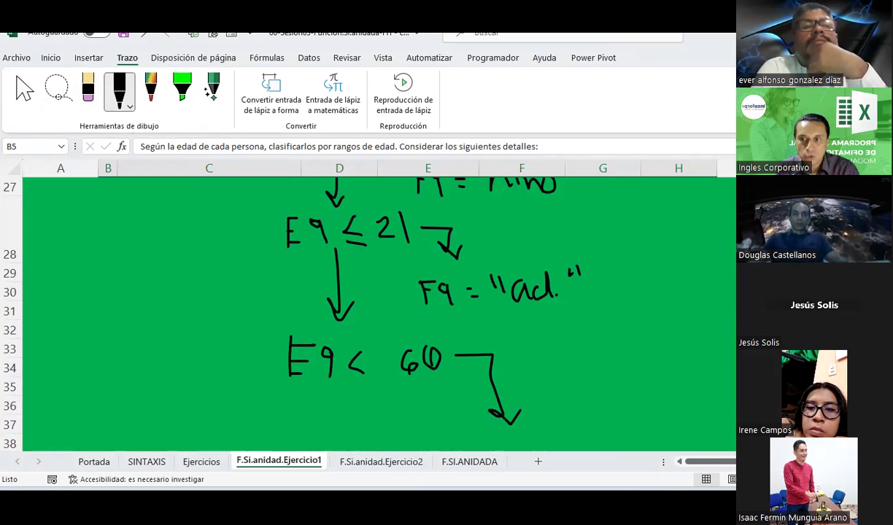
scroll(380, 314, "up", 2)
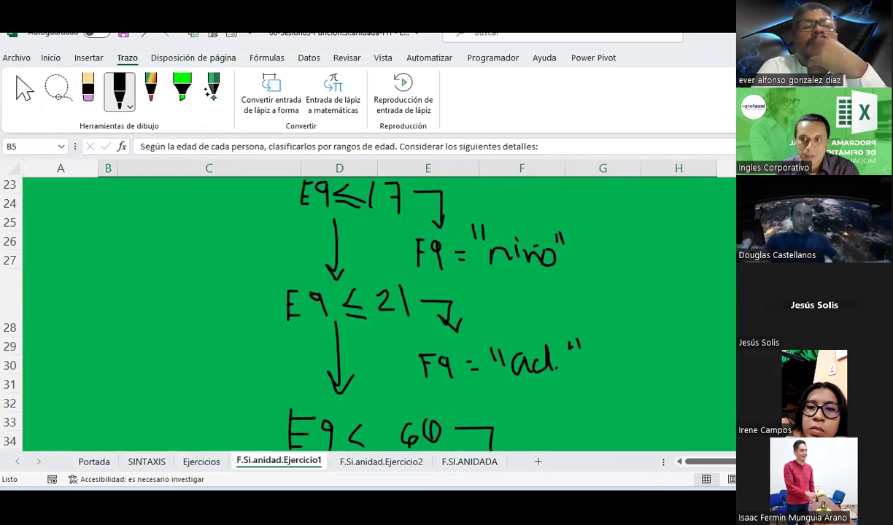
scroll(379, 313, "down", 2)
scroll(379, 314, "down", 1)
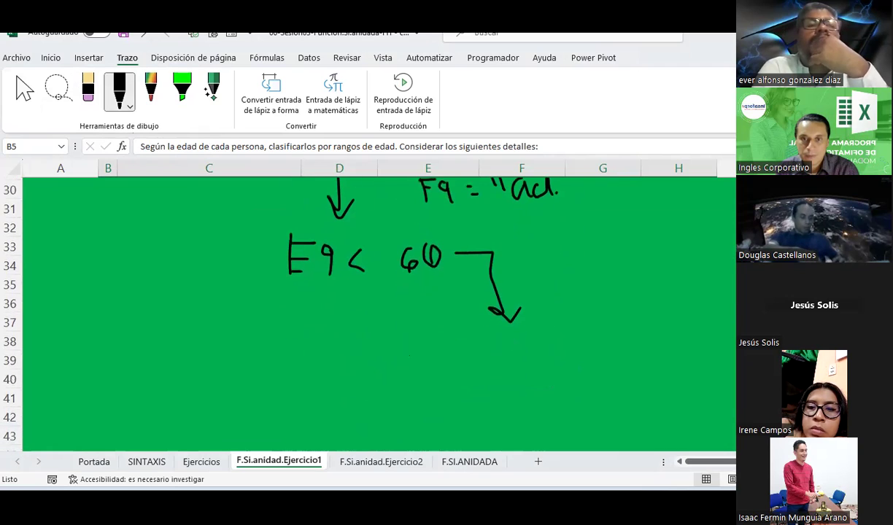
mouse_move(455, 341)
left_mouse_down()
mouse_move(457, 362)
mouse_move(464, 338)
mouse_move(489, 339)
mouse_move(491, 364)
left_mouse_up()
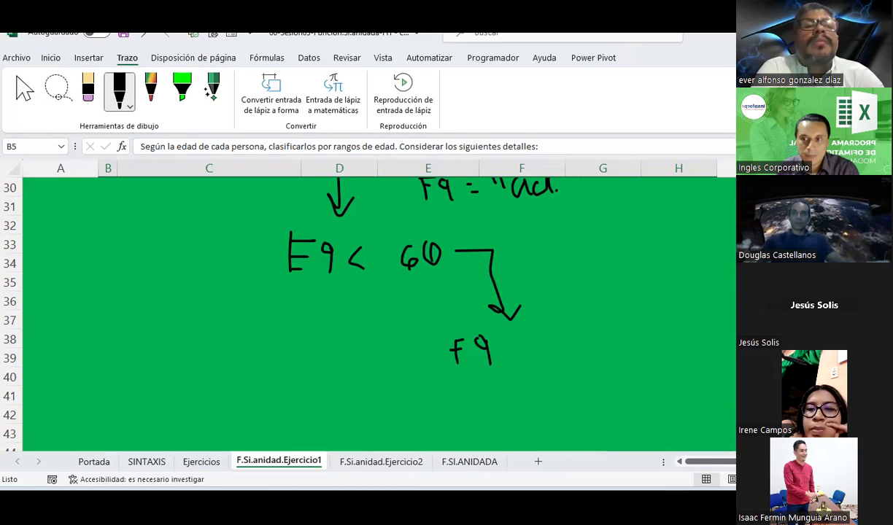
Scroll through the ink flowchart to review the F9 = "adol." and E9 < 60 branches
scroll(365, 307, "up", 8)
scroll(365, 307, "up", 1)
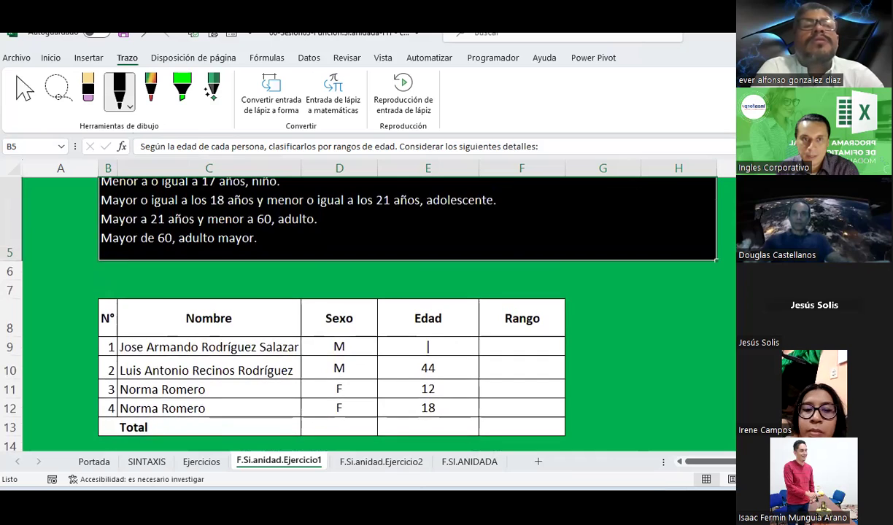
scroll(365, 307, "down", 1)
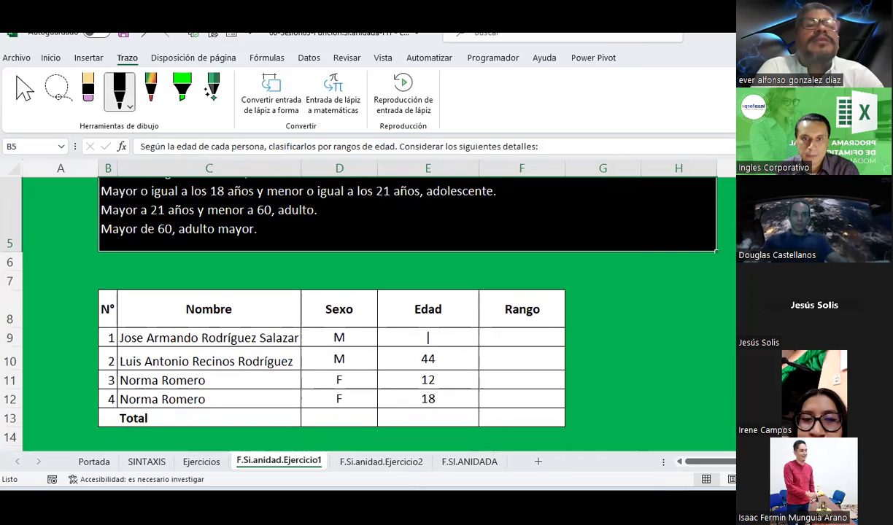
scroll(365, 307, "up", 2)
scroll(365, 307, "up", 1)
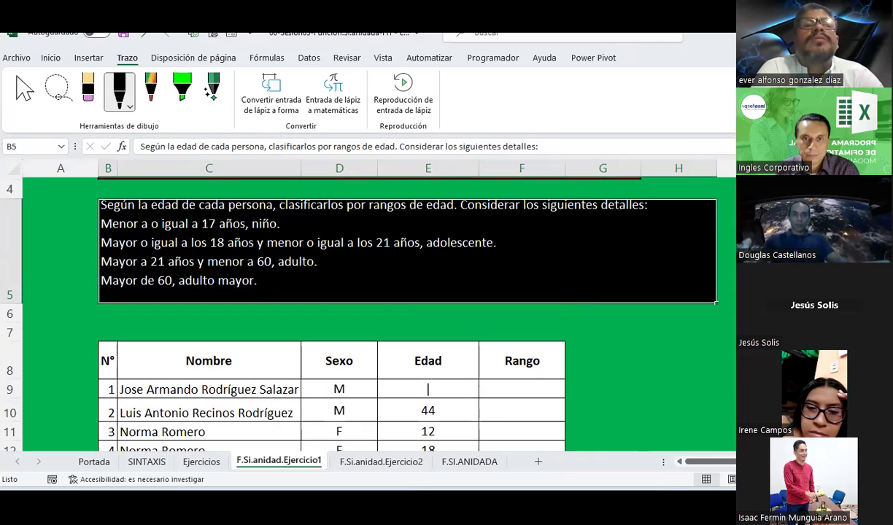
scroll(365, 307, "down", 1)
scroll(365, 306, "down", 3)
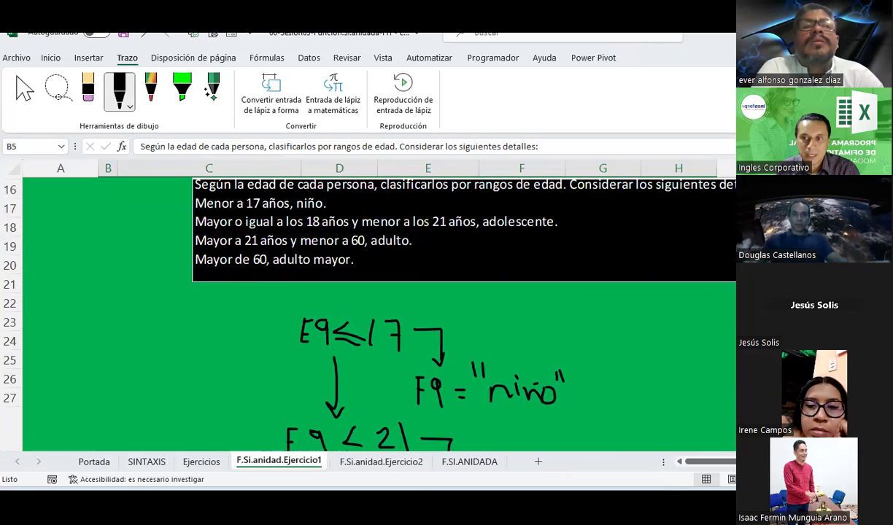
scroll(529, 307, "down", 4)
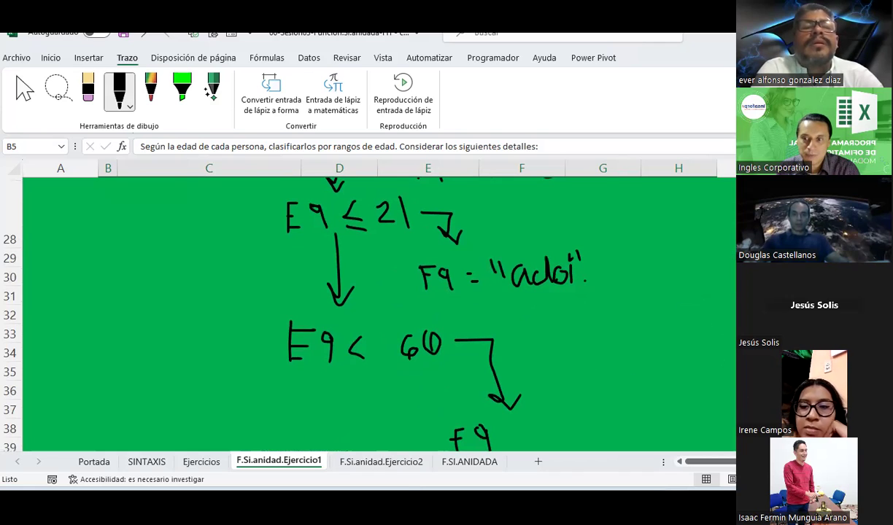
scroll(380, 313, "down", 2)
scroll(379, 314, "down", 1)
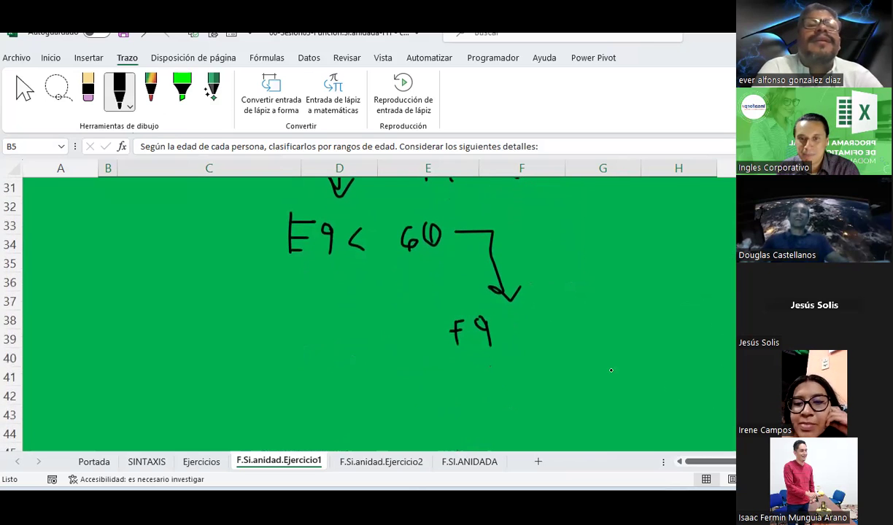
Handwrite ="adulto" after F9 for E9 < 60, then draw a down arrow and begin F9 = "AM"
mouse_move(506, 332)
left_mouse_down()
mouse_move(518, 338)
mouse_move(529, 317)
mouse_move(543, 329)
mouse_move(554, 320)
mouse_move(553, 337)
mouse_move(561, 337)
left_mouse_up()
mouse_move(570, 302)
left_mouse_down()
mouse_move(570, 342)
mouse_move(595, 320)
mouse_move(607, 333)
left_mouse_up()
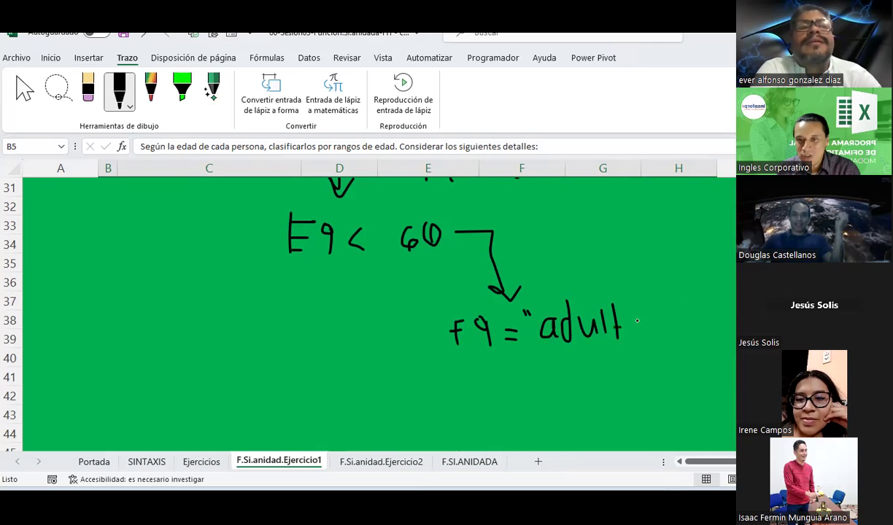
left_click_drag(652, 295, 651, 306)
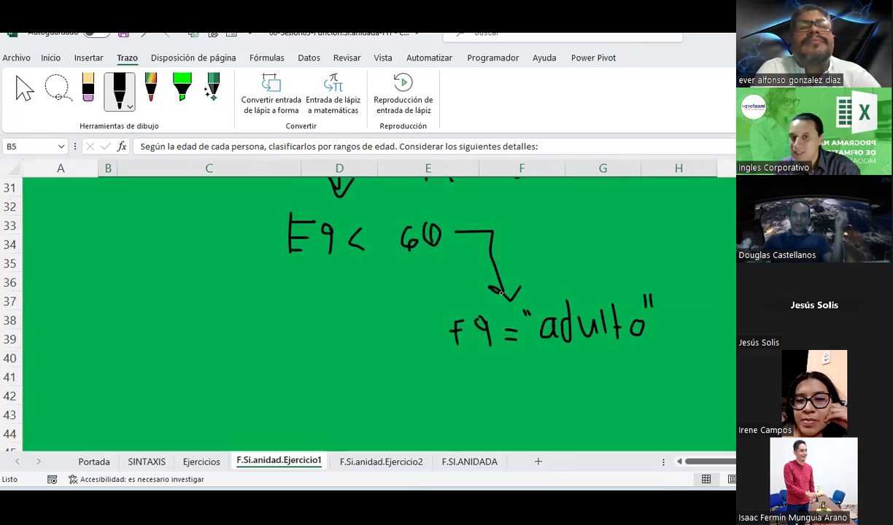
mouse_move(342, 268)
left_mouse_down()
mouse_move(347, 312)
mouse_move(361, 298)
left_mouse_up()
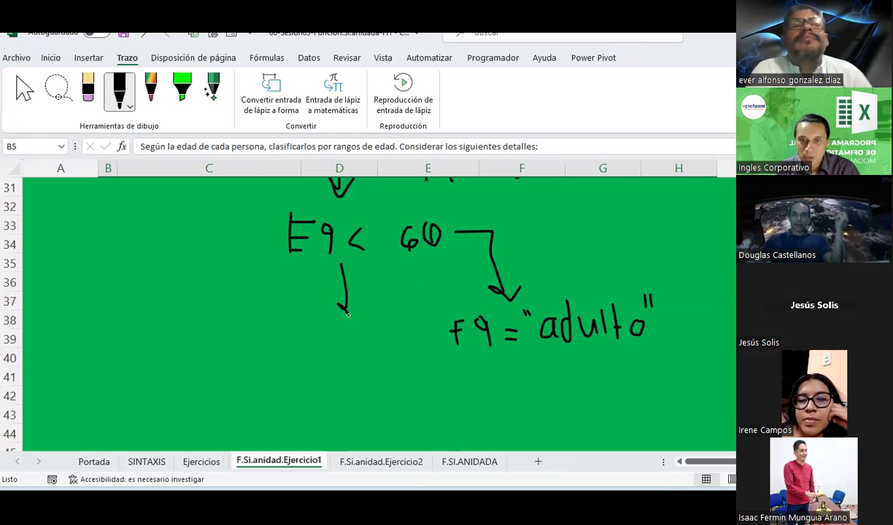
mouse_move(265, 329)
left_mouse_down()
mouse_move(266, 348)
mouse_move(289, 326)
mouse_move(291, 349)
mouse_move(314, 348)
mouse_move(312, 340)
mouse_move(342, 348)
left_mouse_up()
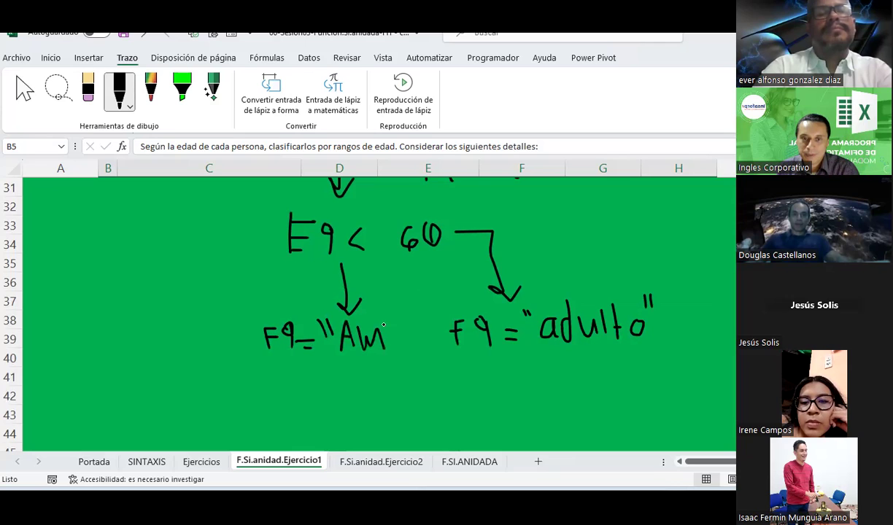
Draw lines from the AM, adol, adulto and niño branches down to one joining line
left_click_drag(372, 356, 514, 380)
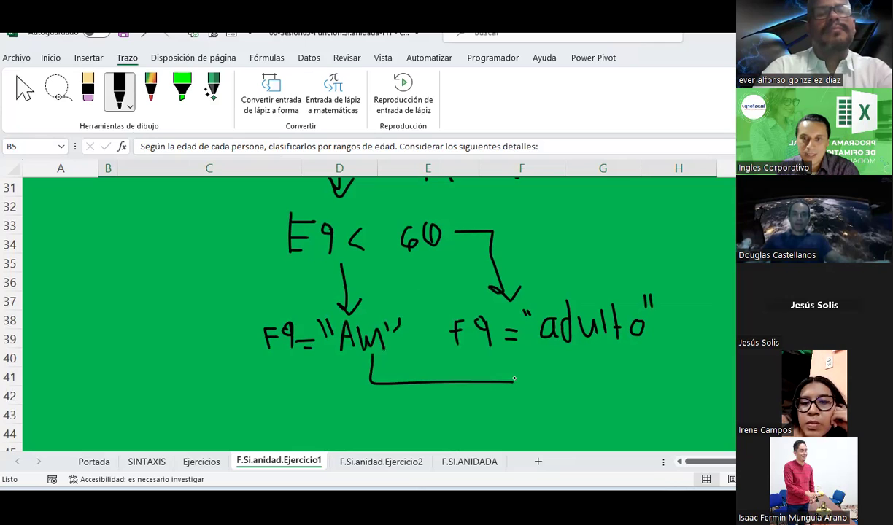
scroll(379, 314, "up", 1)
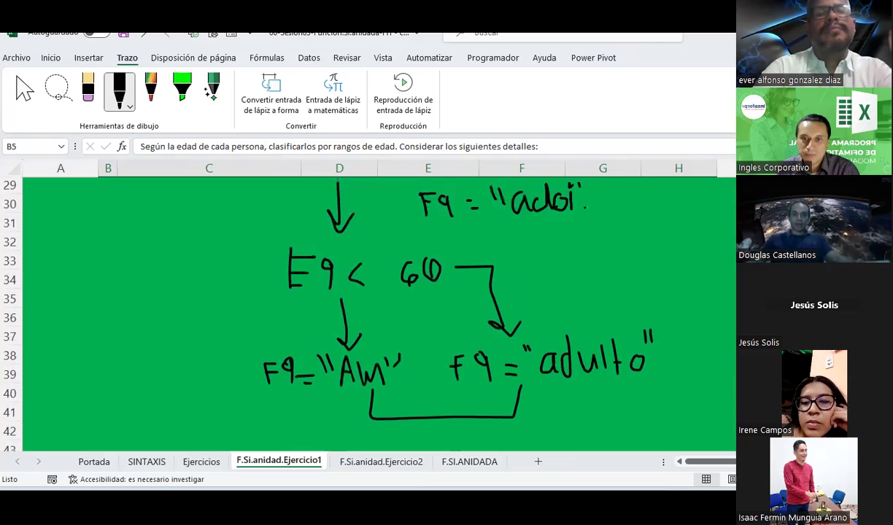
left_click_drag(547, 213, 555, 420)
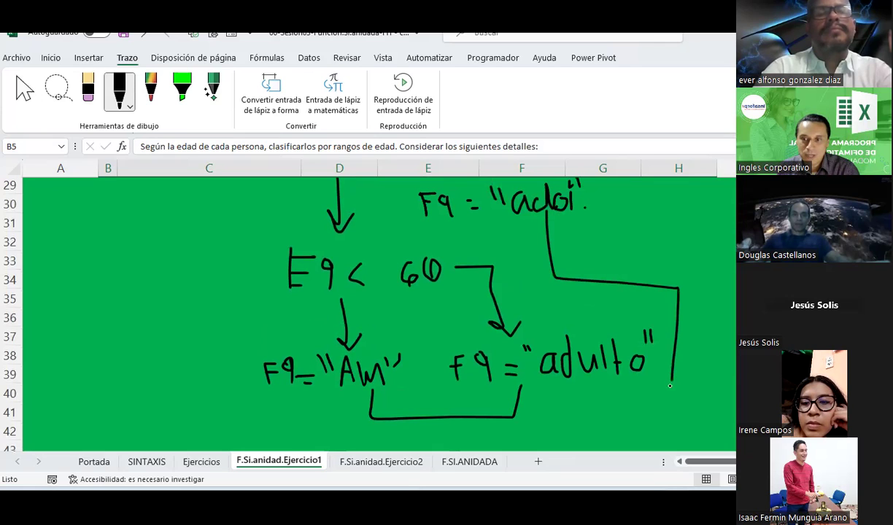
left_click_drag(478, 419, 732, 436)
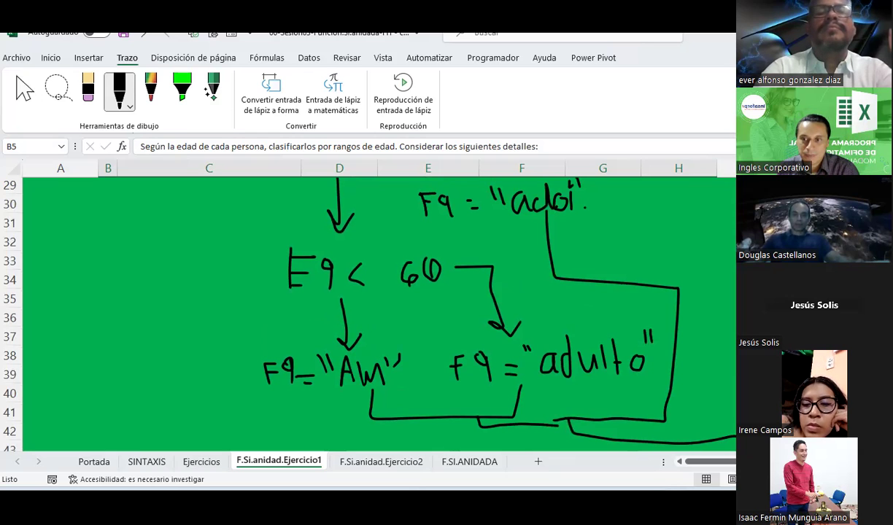
scroll(471, 297, "up", 3)
left_click_drag(499, 313, 734, 363)
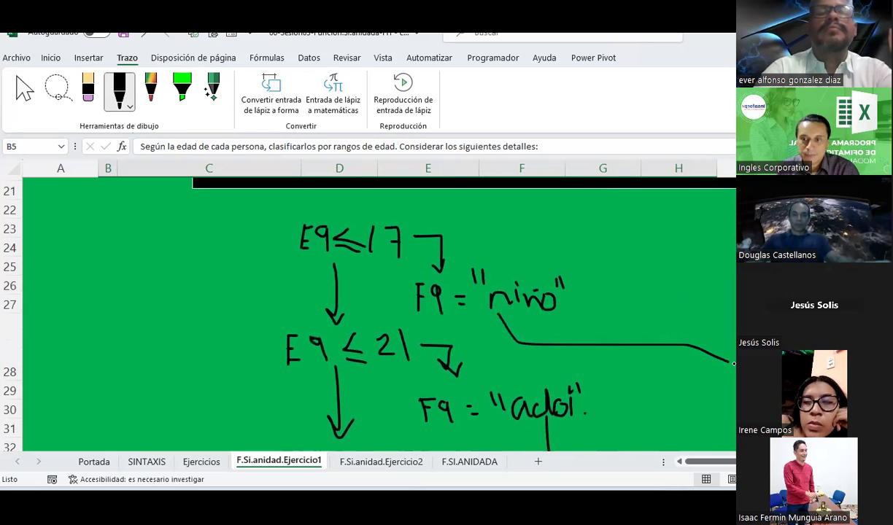
scroll(379, 314, "down", 3)
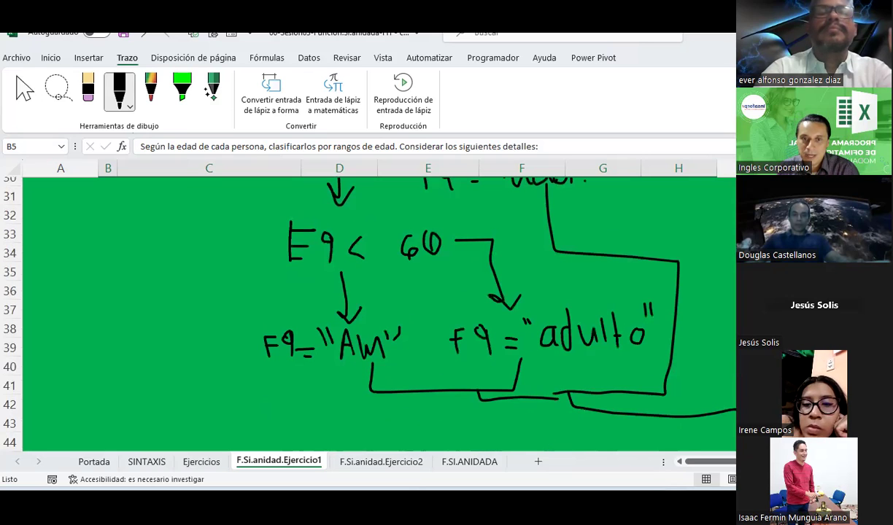
Write FIN below the joined lines and leave the pen
left_click_drag(642, 419, 632, 445)
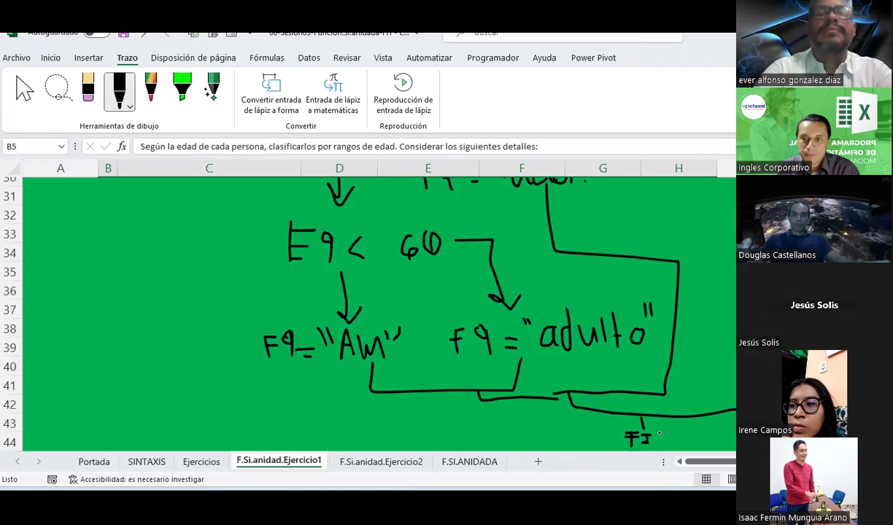
left_click_drag(670, 429, 672, 445)
key("Escape")
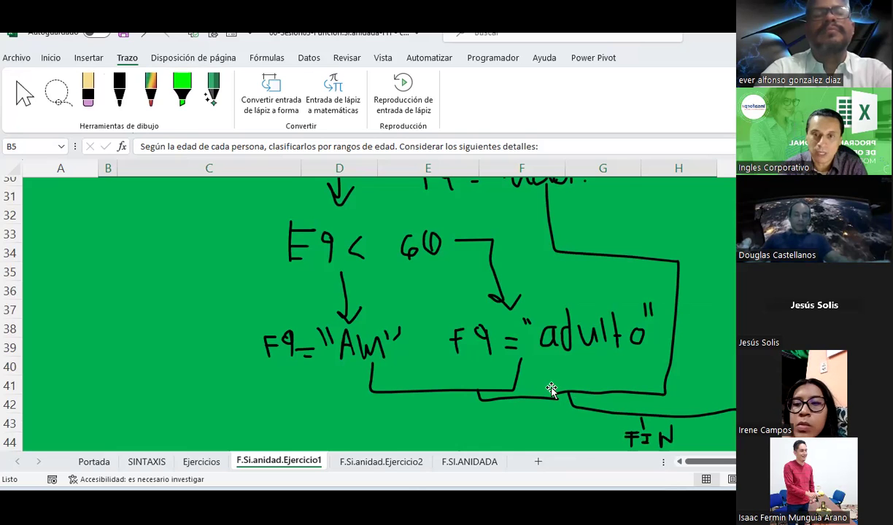
scroll(465, 322, "down", 1, "ctrl")
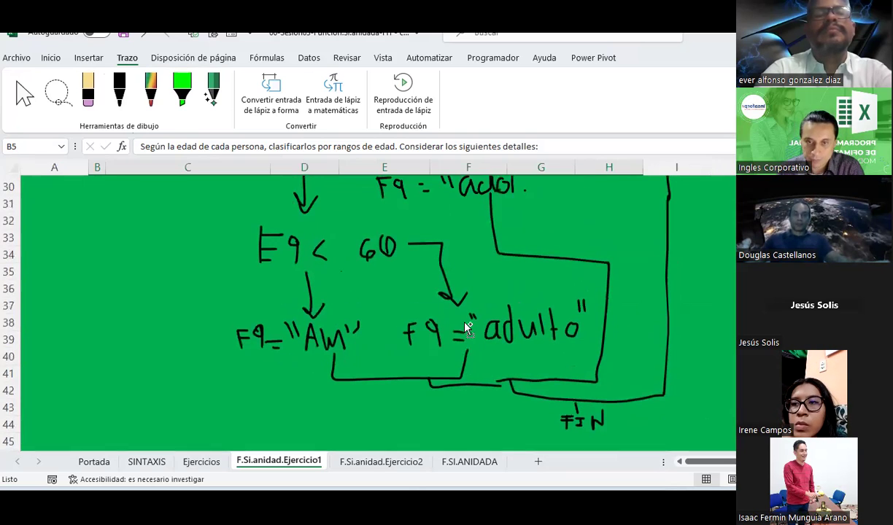
scroll(465, 321, "up", 1)
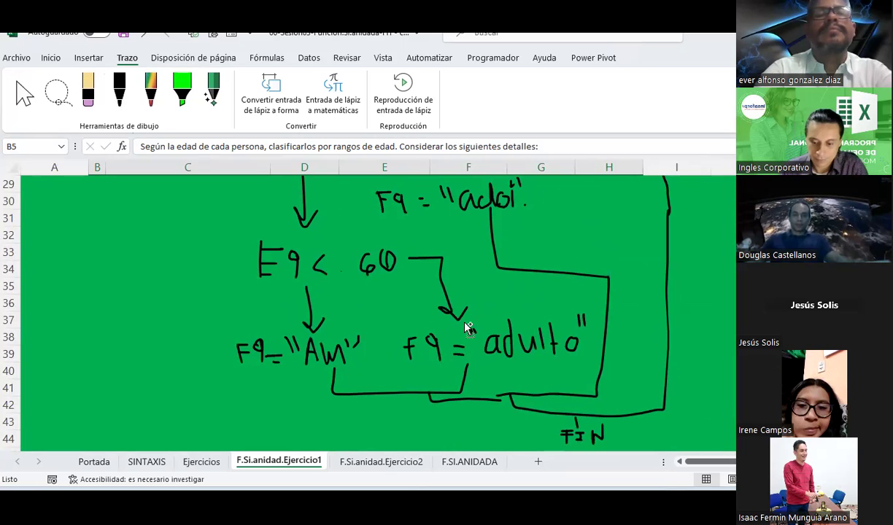
Delete the black Imagen 1 instructions picture between the age table and the flowchart
scroll(465, 322, "down", 1, "ctrl")
scroll(465, 322, "down", 1, "ctrl")
scroll(465, 322, "up", 2)
scroll(465, 324, "down", 1, "ctrl")
scroll(465, 324, "up", 5)
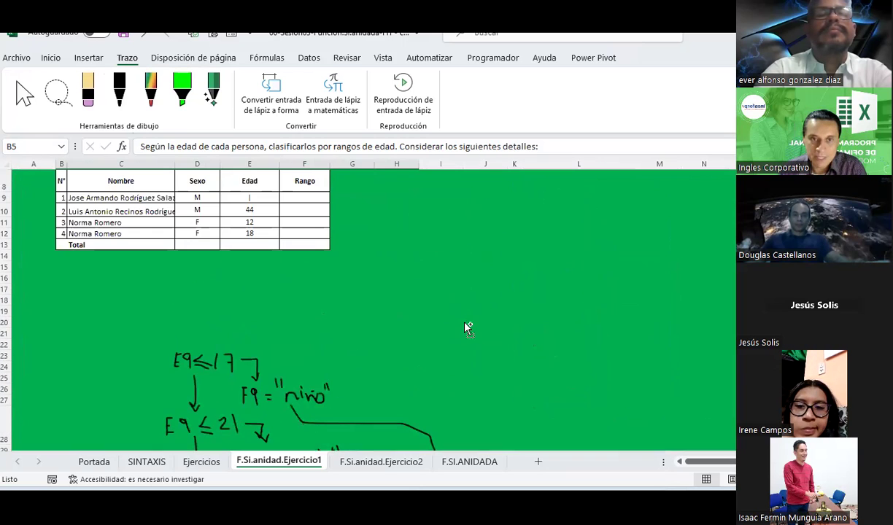
scroll(401, 325, "down", 1)
scroll(357, 324, "down", 4)
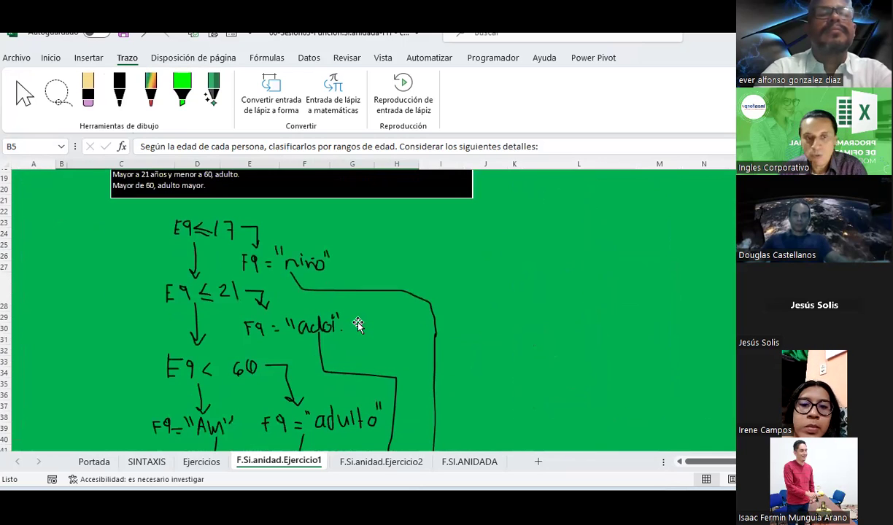
scroll(356, 322, "up", 5)
left_click(332, 253)
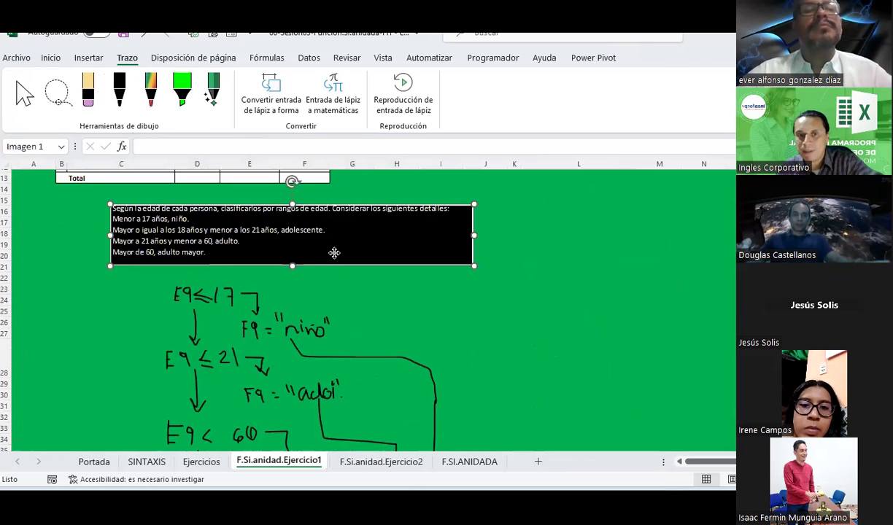
key("Delete")
scroll(298, 315, "down", 2)
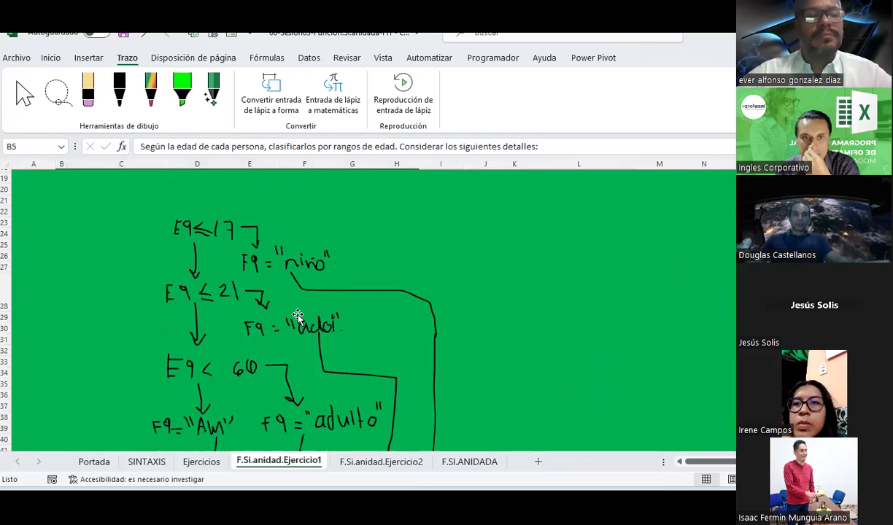
scroll(298, 315, "up", 3)
scroll(296, 315, "up", 2)
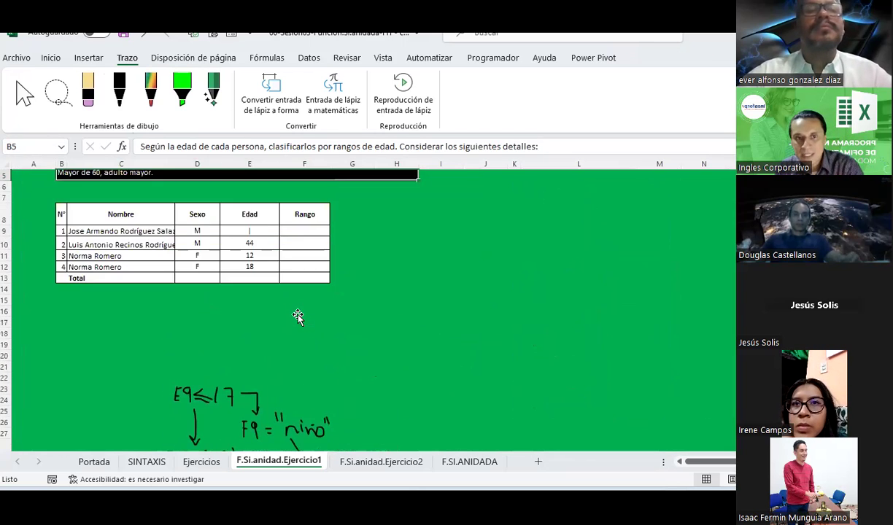
Enter the age 61 in cell E9
left_click(255, 230)
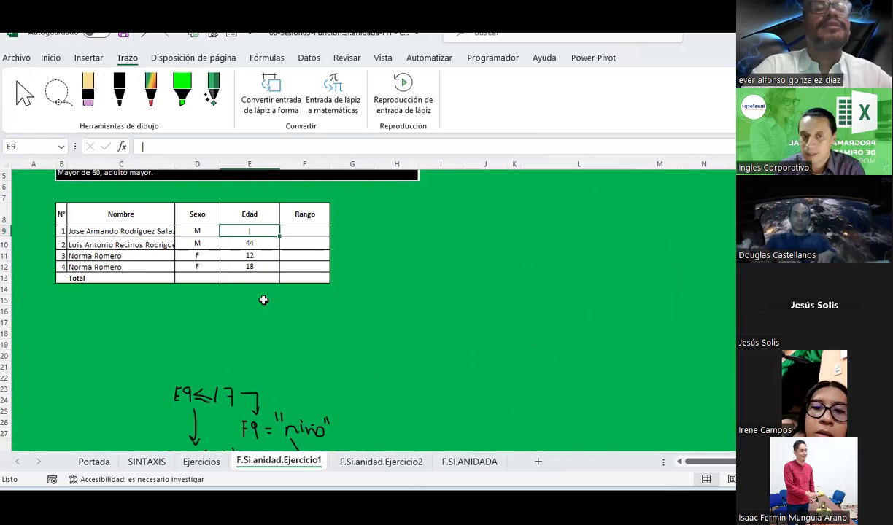
type("60")
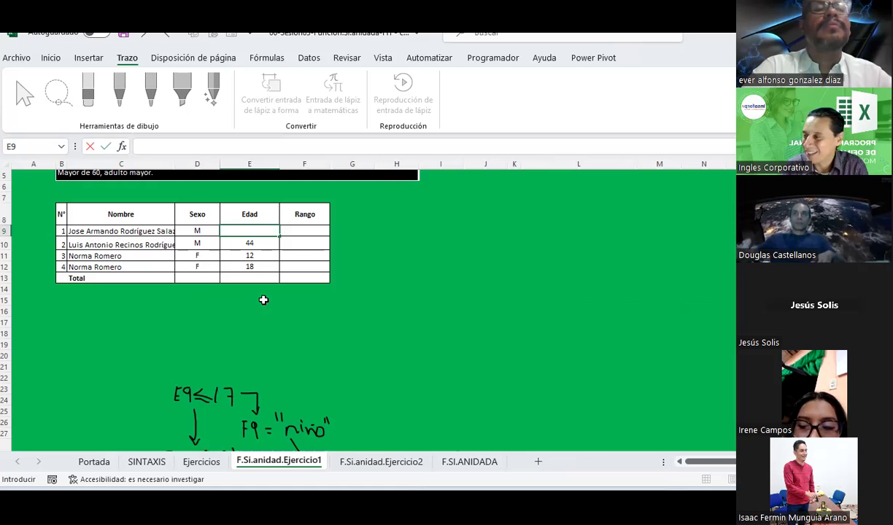
key("Return")
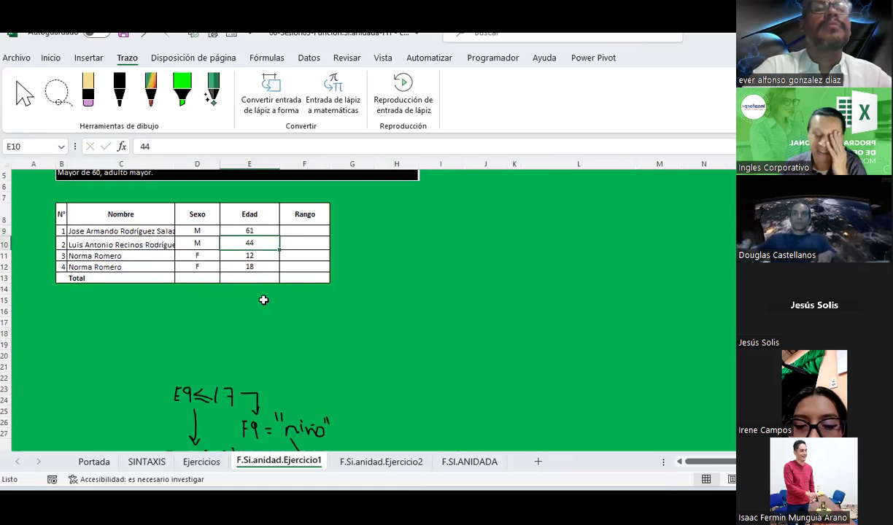
scroll(264, 301, "down", 1)
scroll(264, 302, "down", 1)
scroll(264, 302, "down", 1)
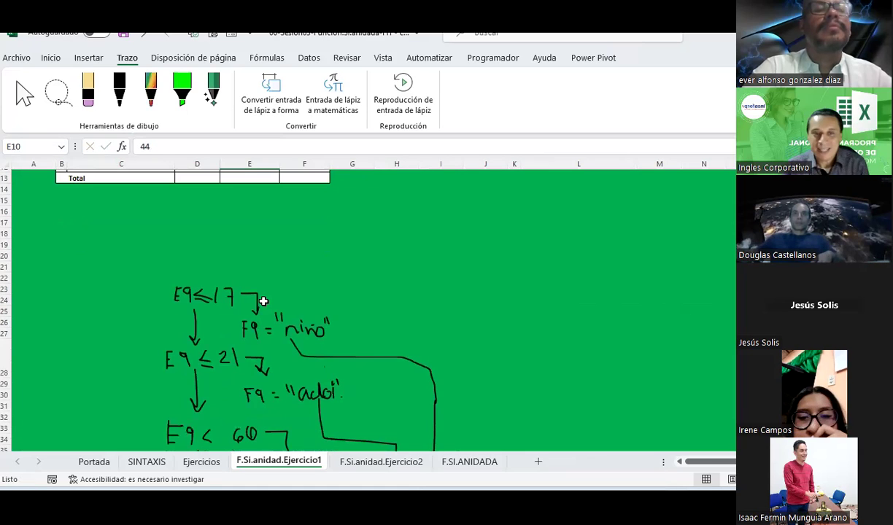
scroll(264, 304, "down", 1)
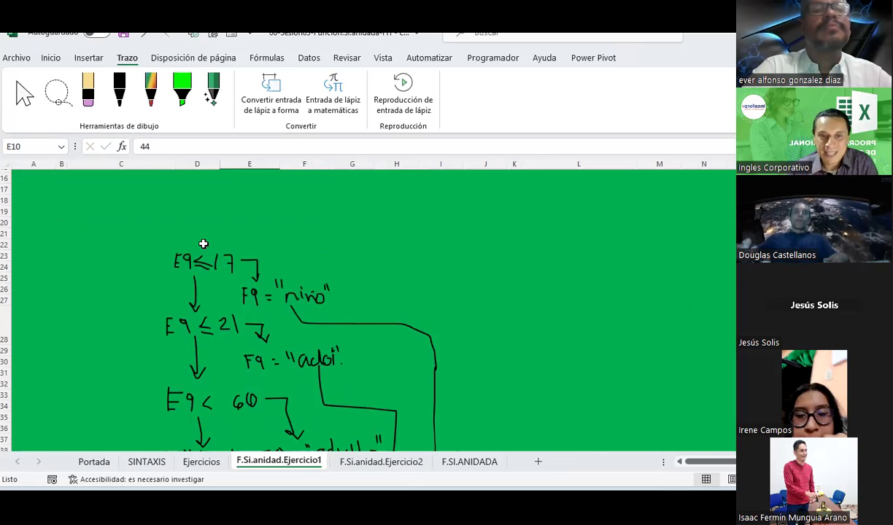
scroll(192, 261, "up", 3)
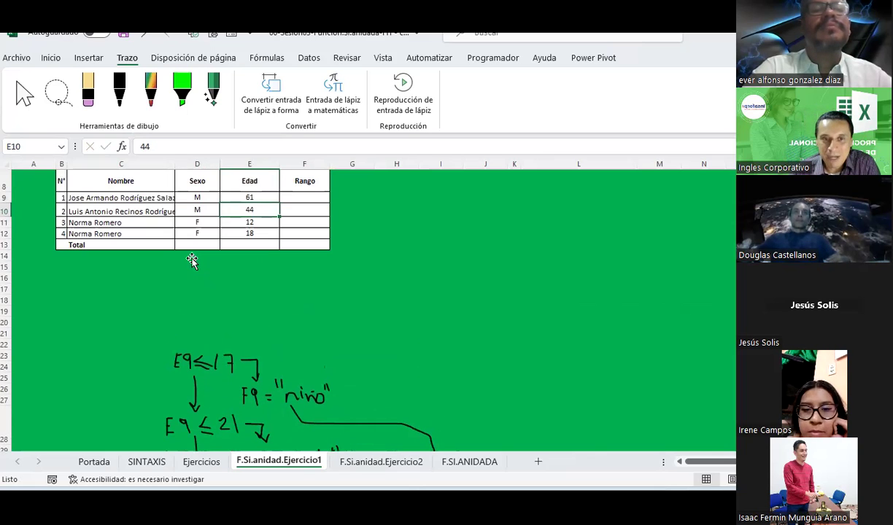
Check E9, select F9 and review the ink flowchart below the table
left_click(254, 199)
scroll(236, 309, "down", 2)
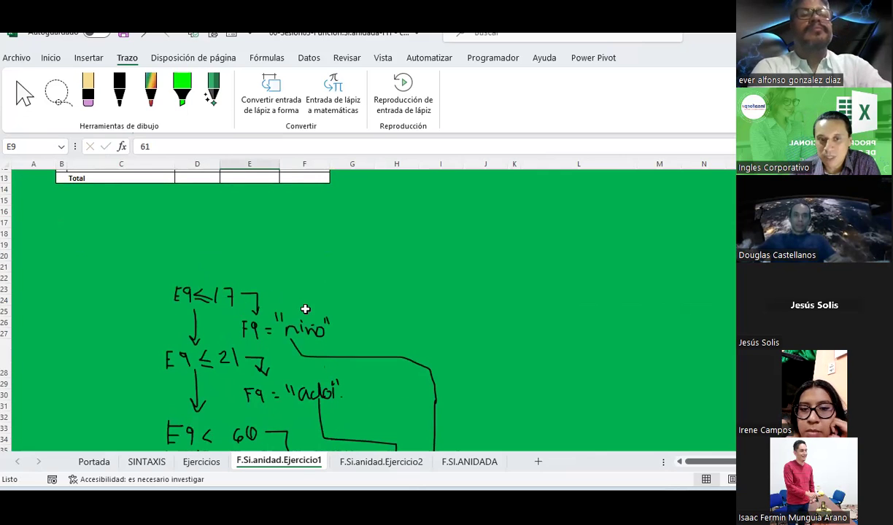
scroll(299, 321, "up", 2)
left_click(301, 197)
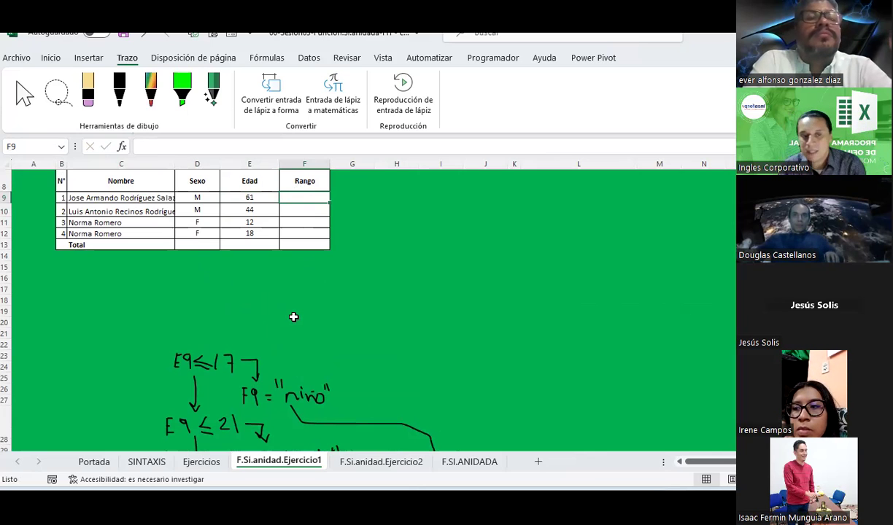
scroll(293, 316, "down", 2)
scroll(293, 319, "down", 1)
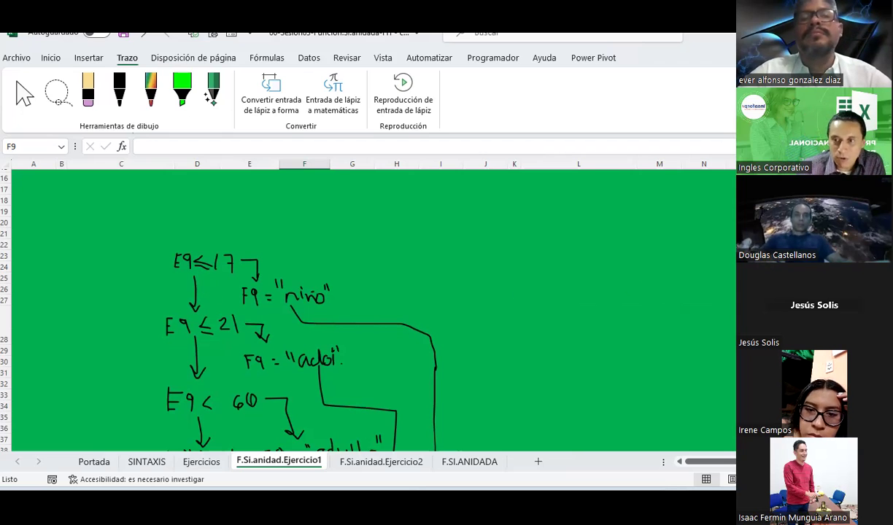
scroll(373, 311, "down", 2)
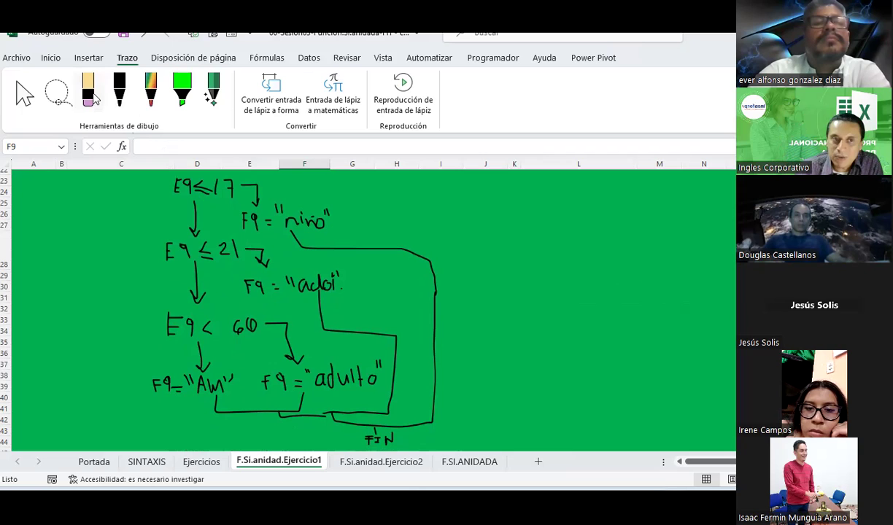
Erase the handwritten 60 from the E9 < 60 condition
left_click(93, 96)
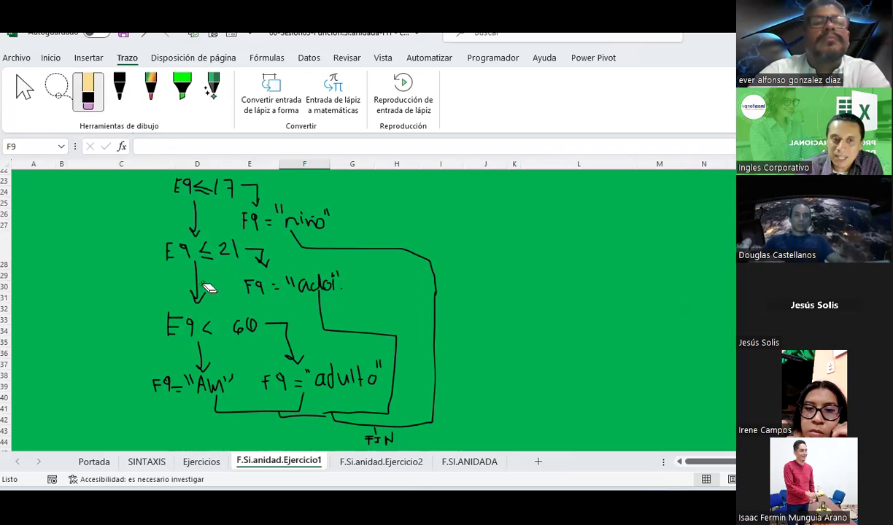
key("Escape")
left_click(241, 326)
scroll(236, 319, "down", 1)
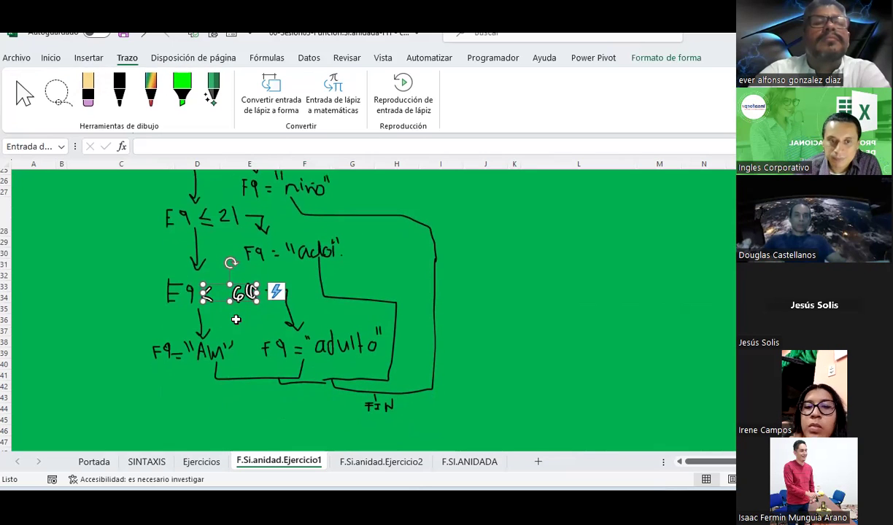
left_click(236, 320)
left_click(88, 91)
mouse_move(235, 294)
left_mouse_down()
mouse_move(240, 303)
mouse_move(252, 291)
mouse_move(217, 293)
mouse_move(229, 289)
left_mouse_up()
Handwrite <= 59 after E9 with the black pen
left_click(119, 91)
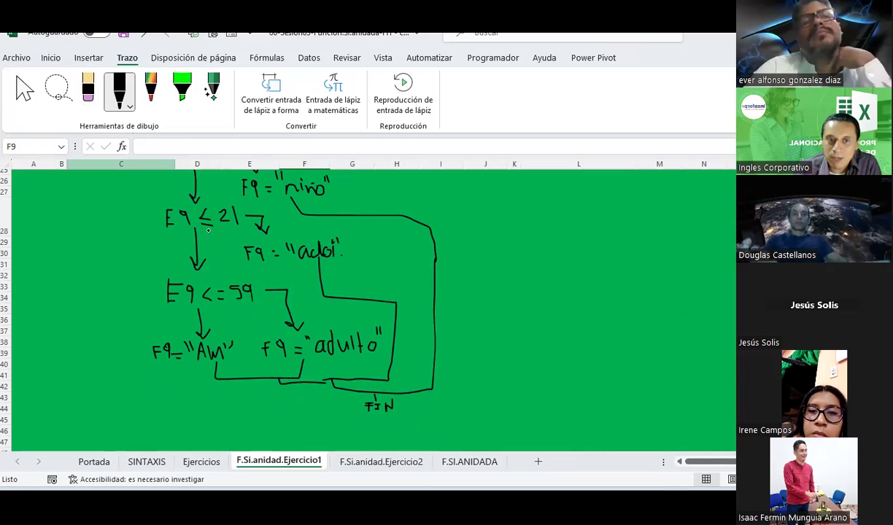
key("Escape")
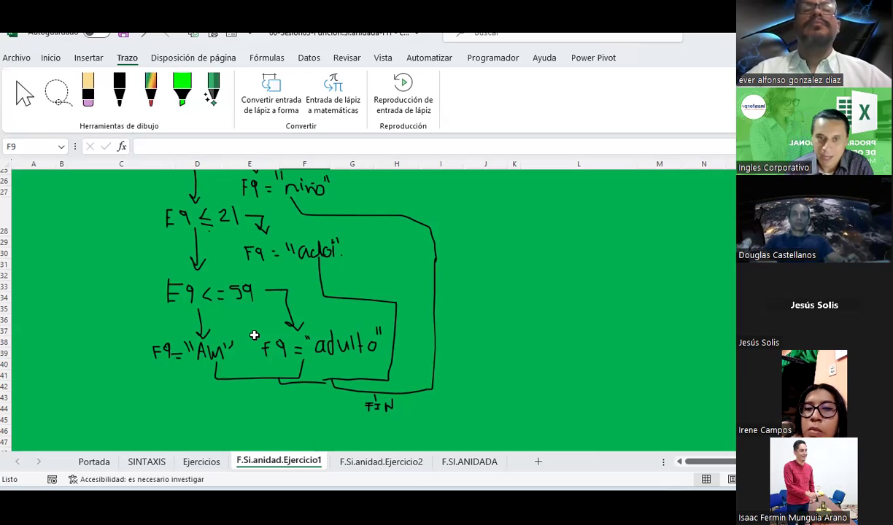
scroll(254, 335, "up", 3)
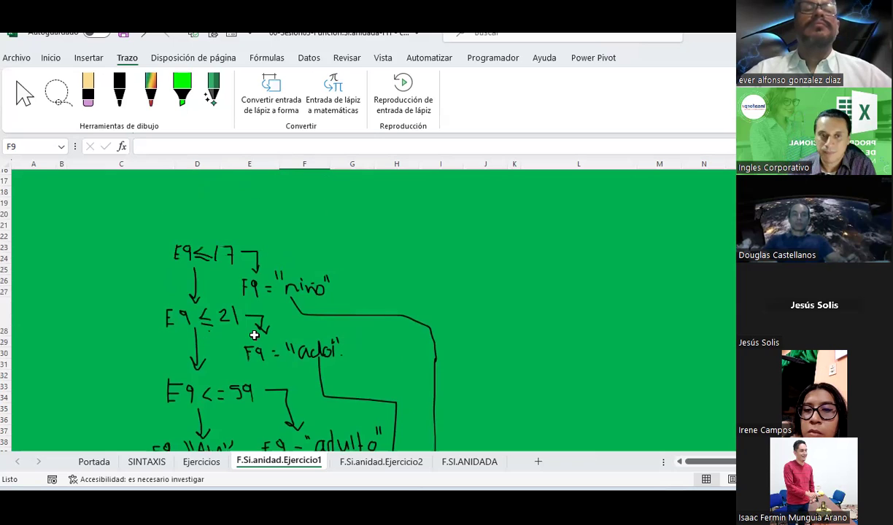
scroll(254, 335, "down", 1)
scroll(254, 334, "down", 1)
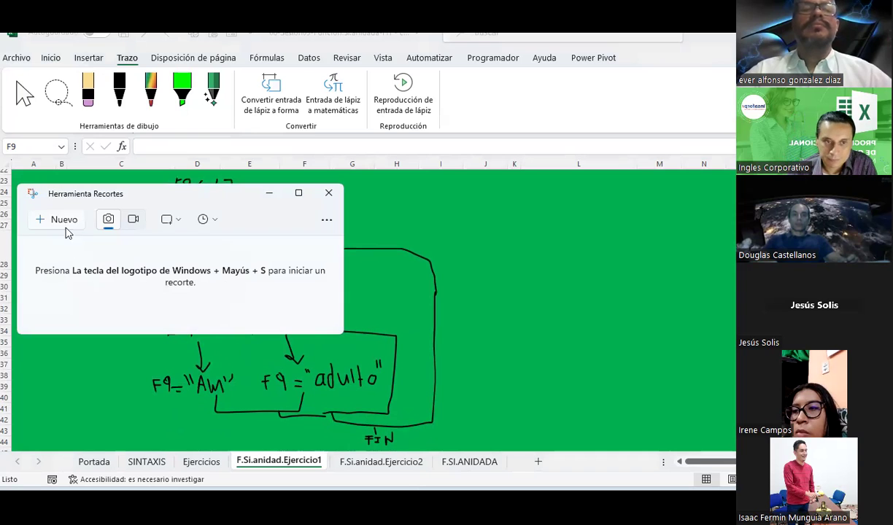
Snip the handwritten flowchart area and scroll Excel back to the age table
left_click(55, 220)
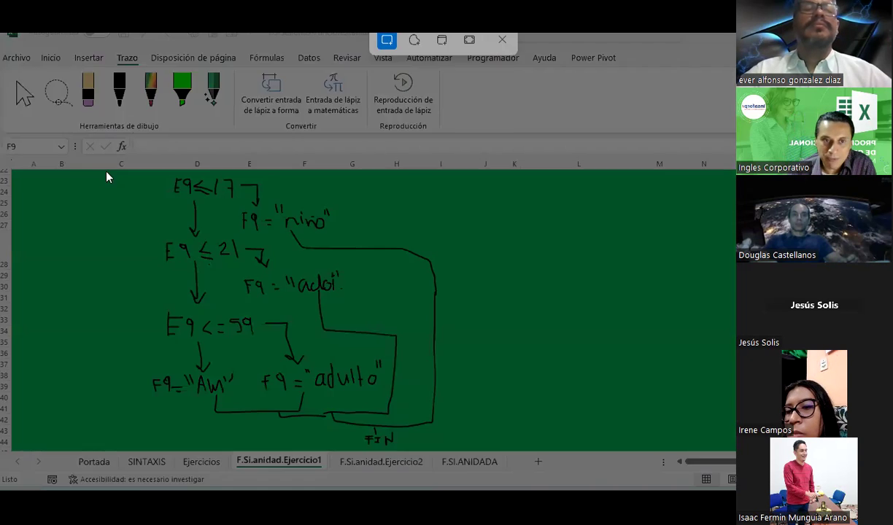
mouse_move(104, 174)
left_mouse_down()
mouse_move(429, 411)
mouse_move(438, 432)
left_mouse_up()
scroll(526, 357, "up", 3)
scroll(536, 343, "up", 3)
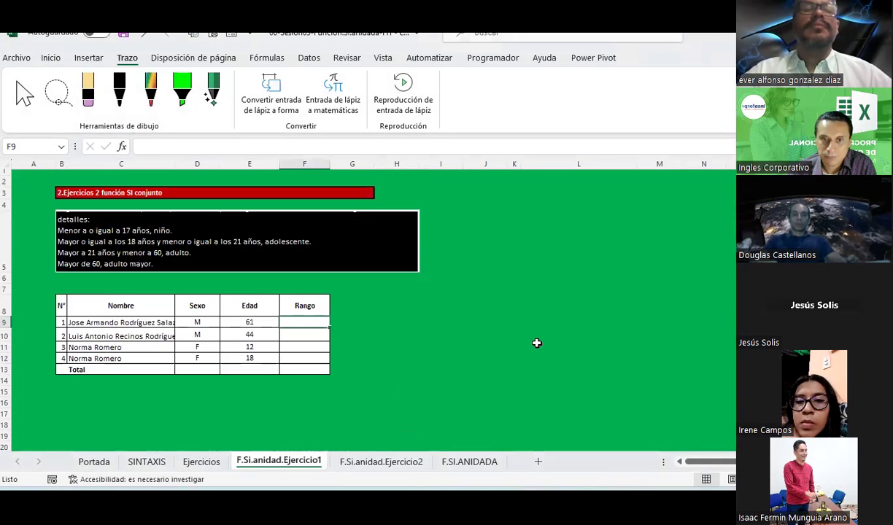
scroll(511, 336, "down", 1)
scroll(438, 321, "up", 2, "ctrl")
scroll(392, 309, "up", 1, "ctrl")
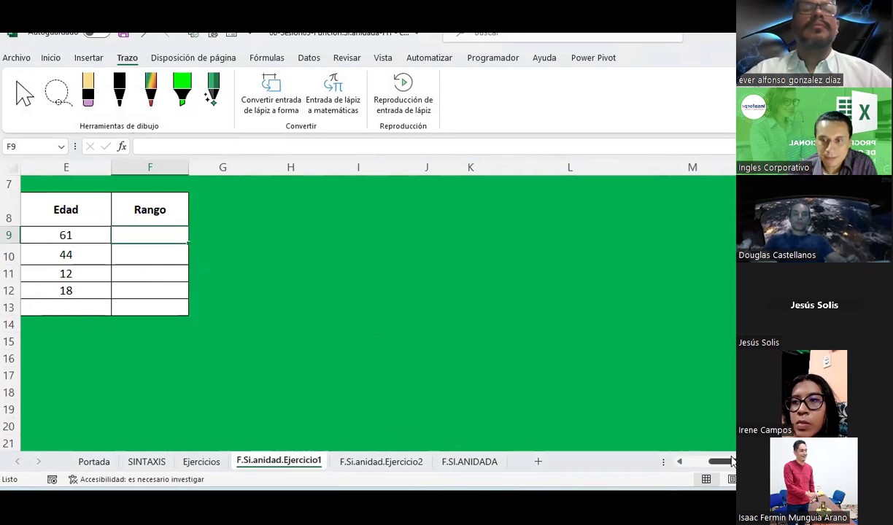
scroll(675, 427, "left", 4)
left_click(683, 231)
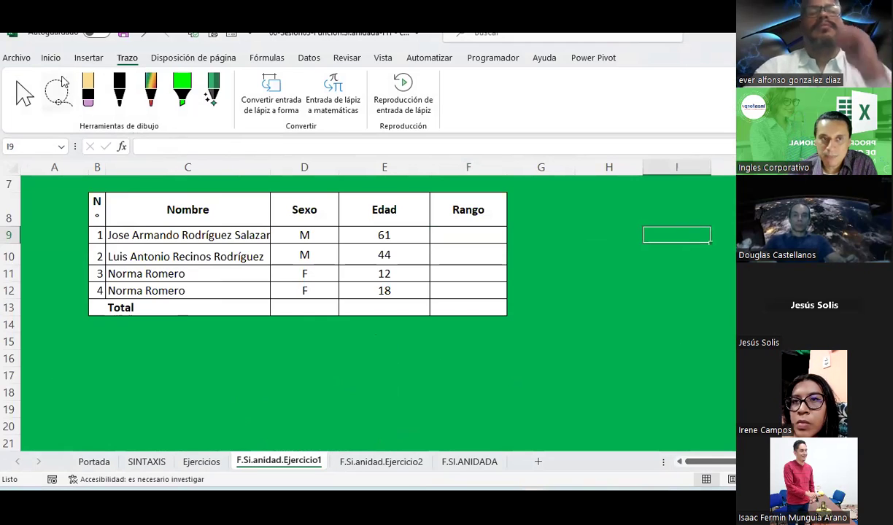
Paste the flowchart snip at I9 and shrink it to about half size
left_click(51, 57)
left_click(26, 86)
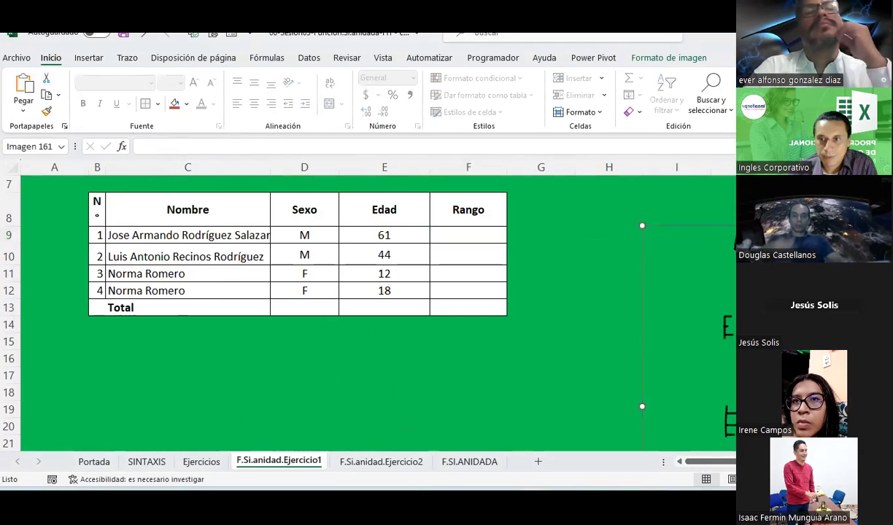
mouse_move(646, 231)
left_mouse_down()
mouse_move(589, 229)
mouse_move(629, 227)
left_mouse_up()
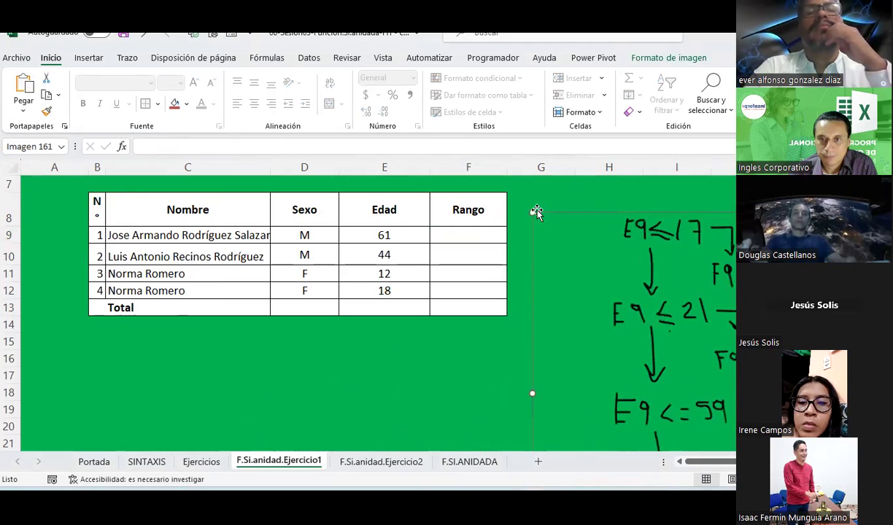
left_click_drag(620, 273, 633, 243)
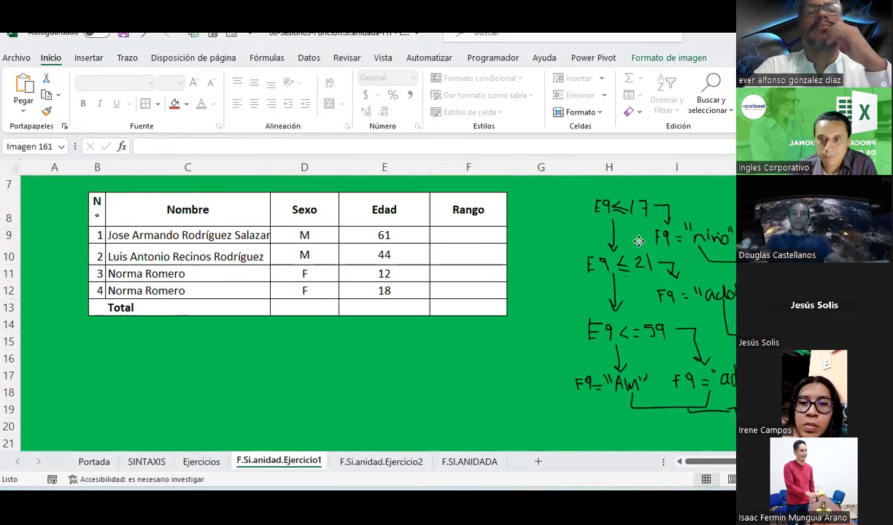
Copy the Rango column F8:F13 into G8 as a second Rango column
left_click(491, 239)
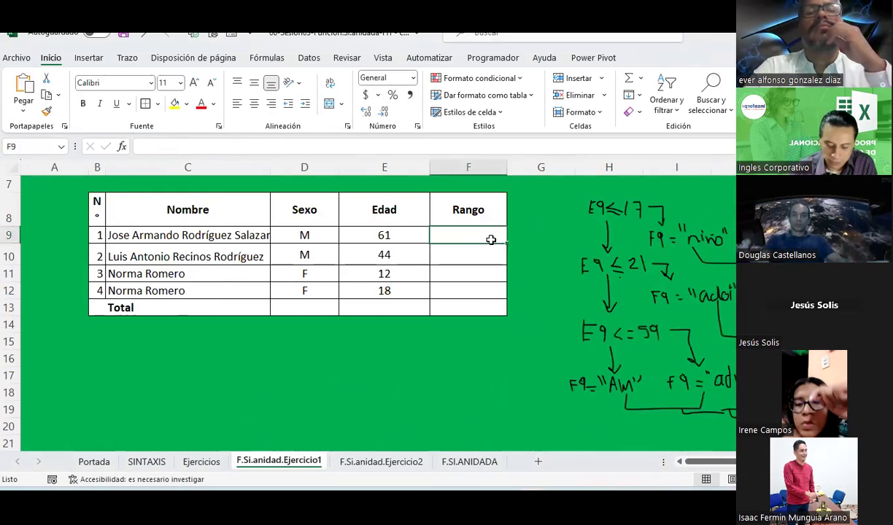
type("=")
key("Escape")
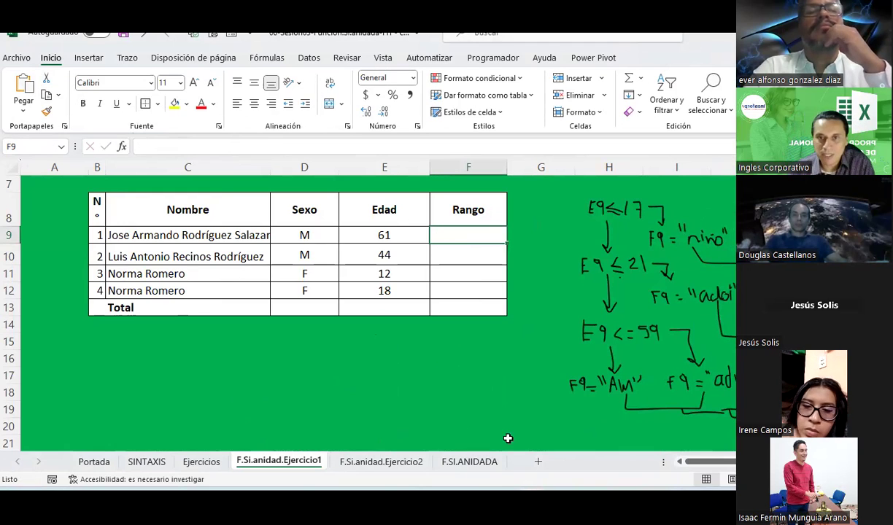
left_click_drag(469, 209, 472, 311)
key("ctrl+c")
left_click(557, 197)
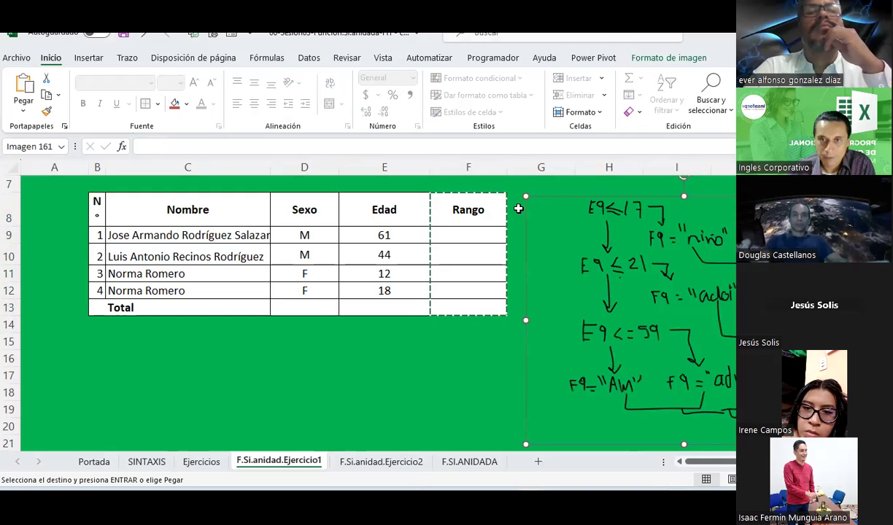
left_click(518, 209)
key("ctrl+v")
left_click_drag(518, 209, 585, 209)
scroll(490, 291, "up", 1)
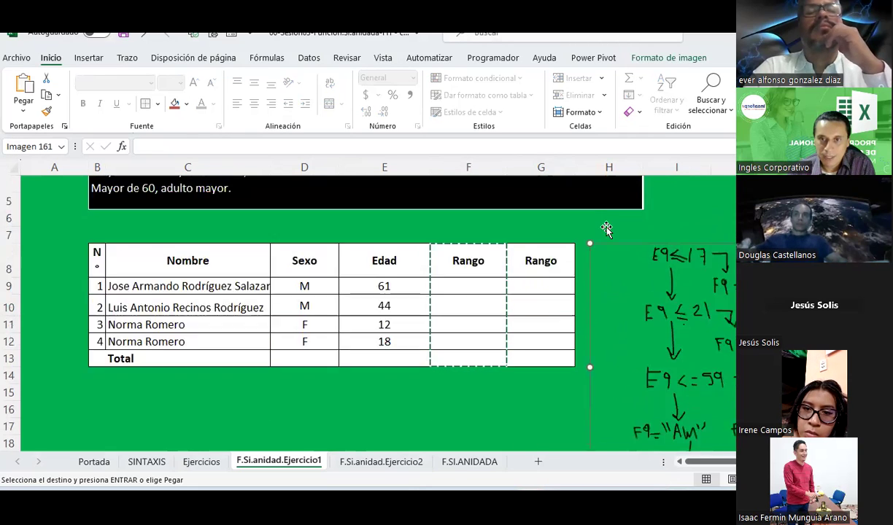
scroll(489, 291, "up", 1)
Enter SI.ANIDADO in F7 and SI.CONJUNTO in G7
left_click(489, 291)
type("SI.ANIDA")
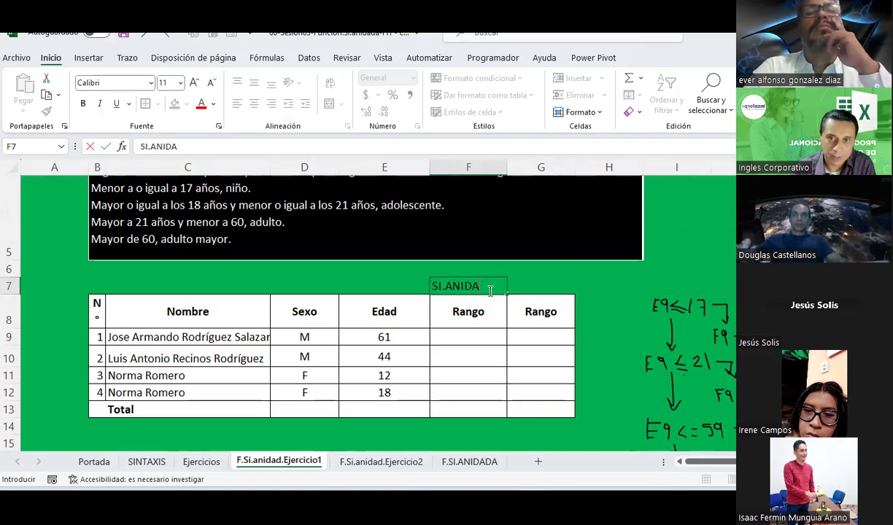
type("DI")
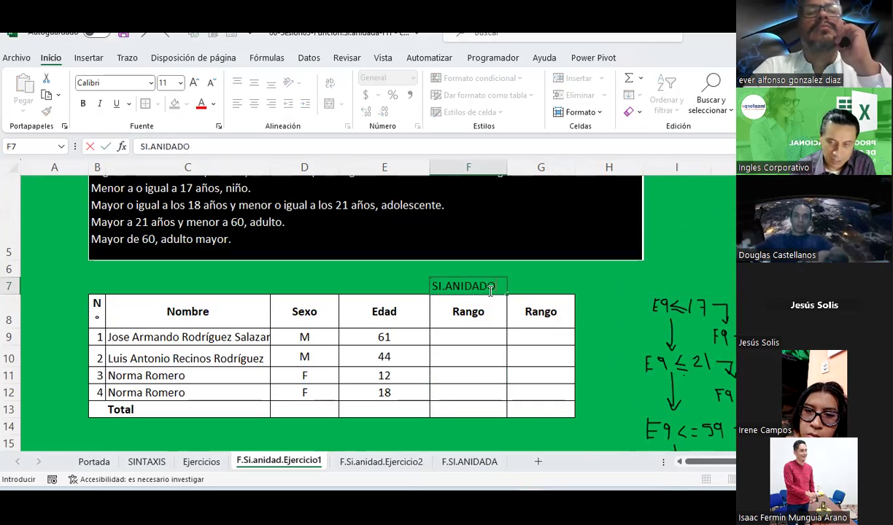
key("Tab")
type("SI.CONJUNTO")
key("Return")
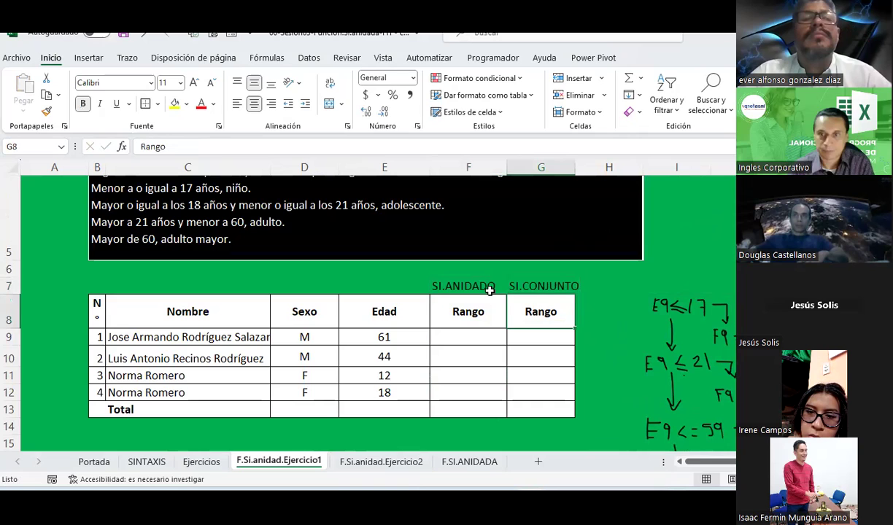
scroll(686, 333, "down", 1)
scroll(694, 343, "down", 1)
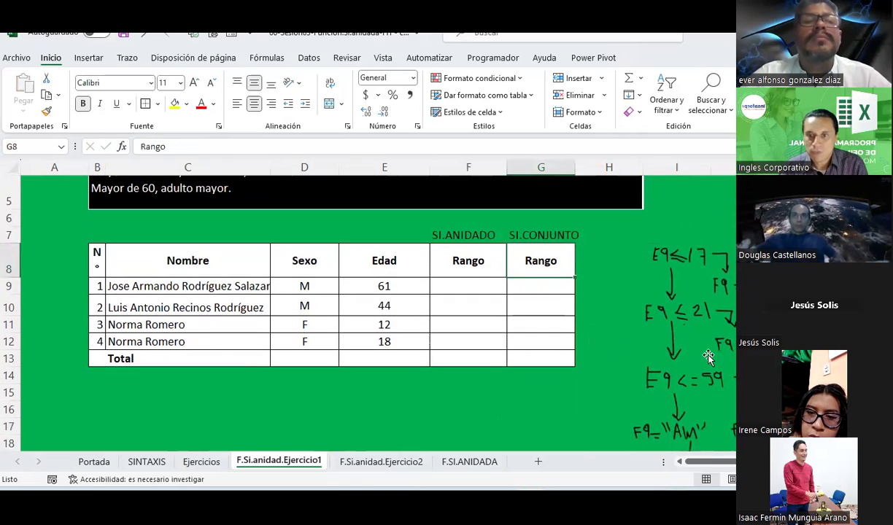
scroll(709, 357, "down", 1)
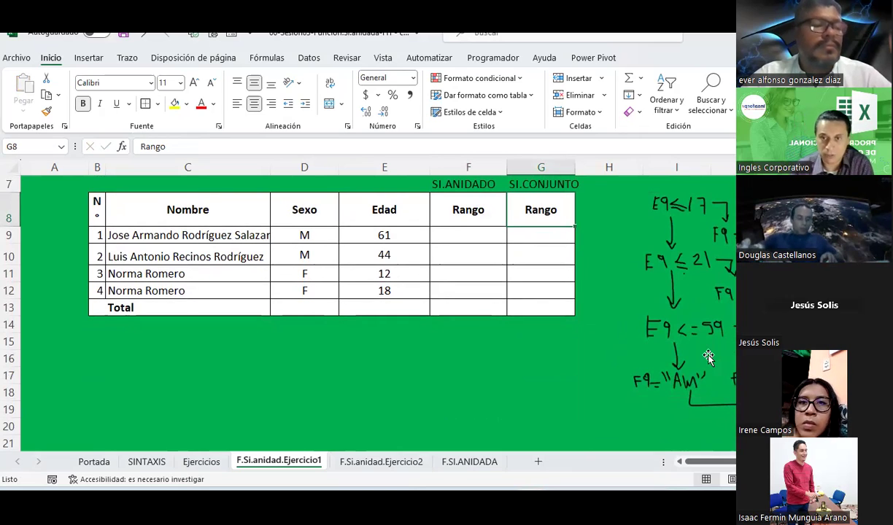
Start F9 with =SI(E9<=17;"Niño";si(e9<=21; for the first age tests
left_click(479, 234)
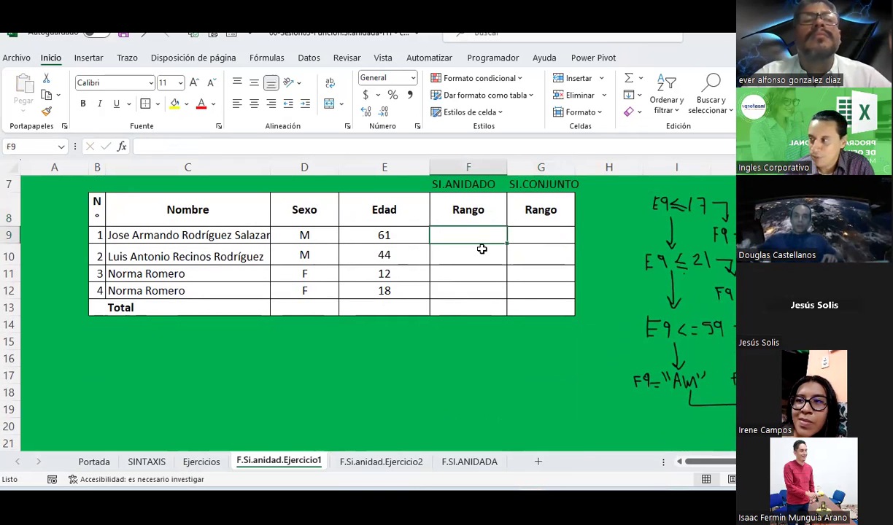
type("=")
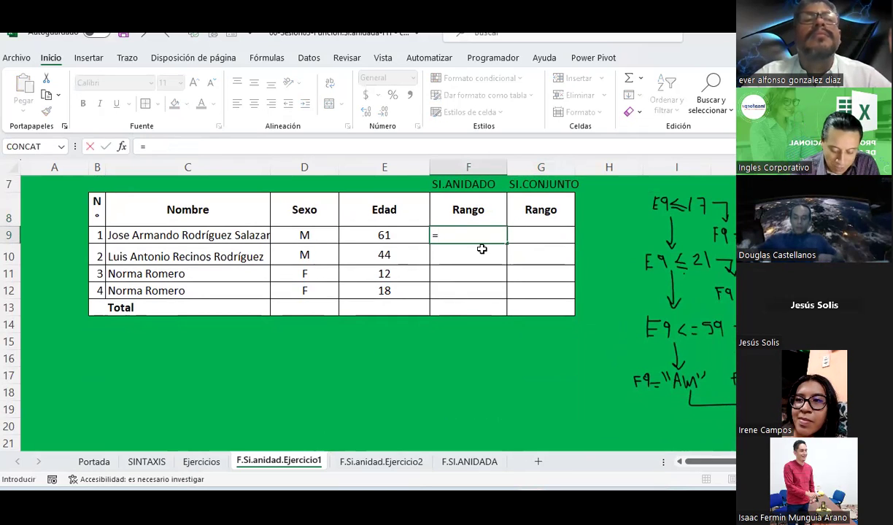
type("SI")
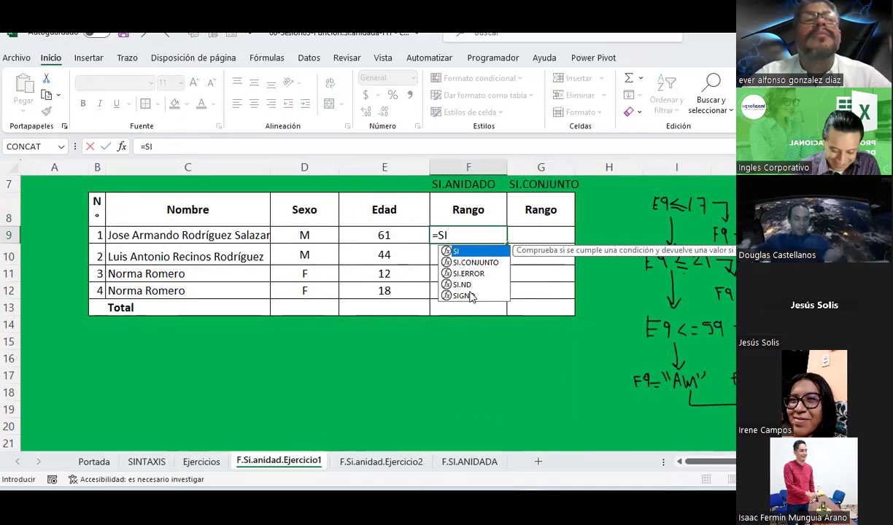
type("(E9")
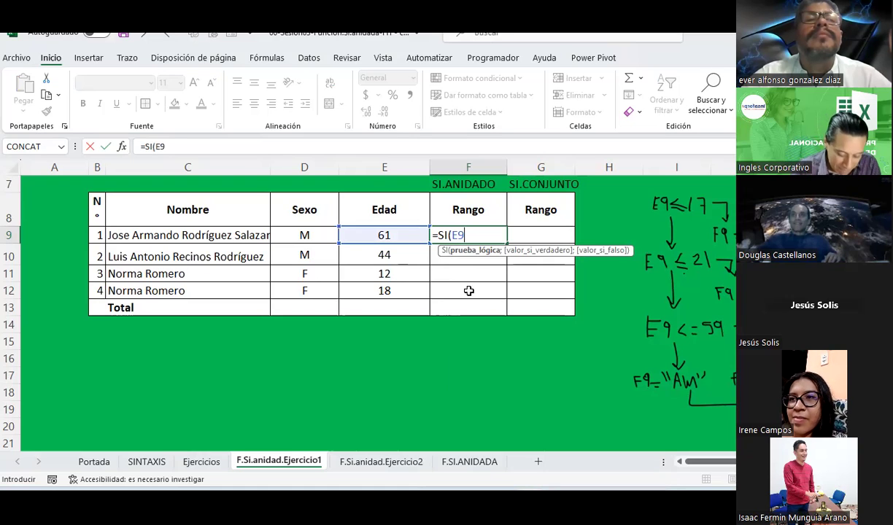
type("<=1")
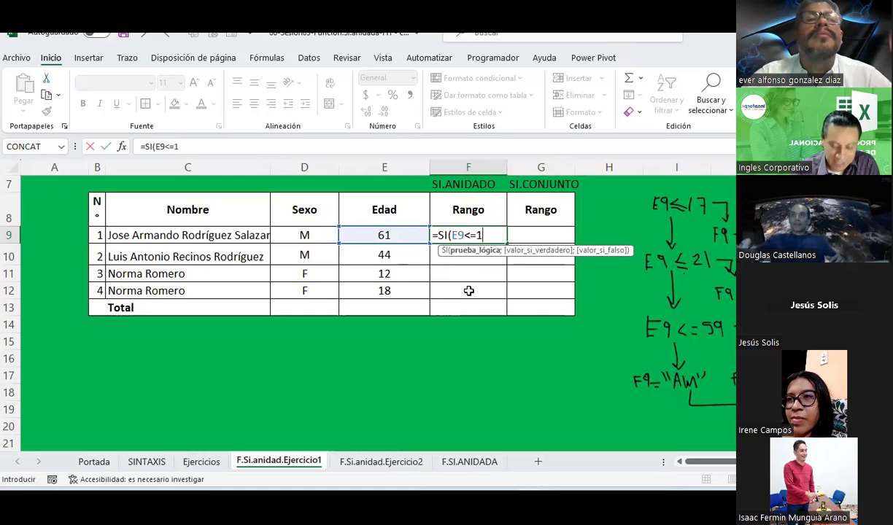
type("7;")
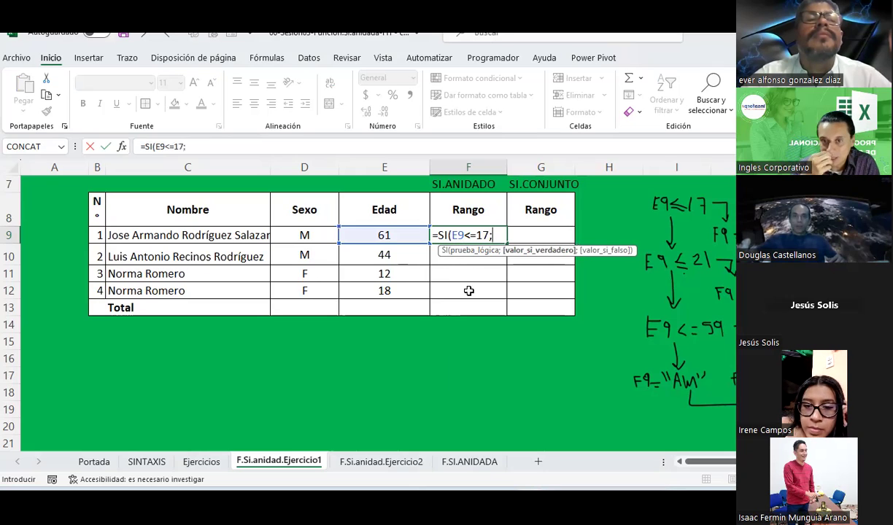
type("\"")
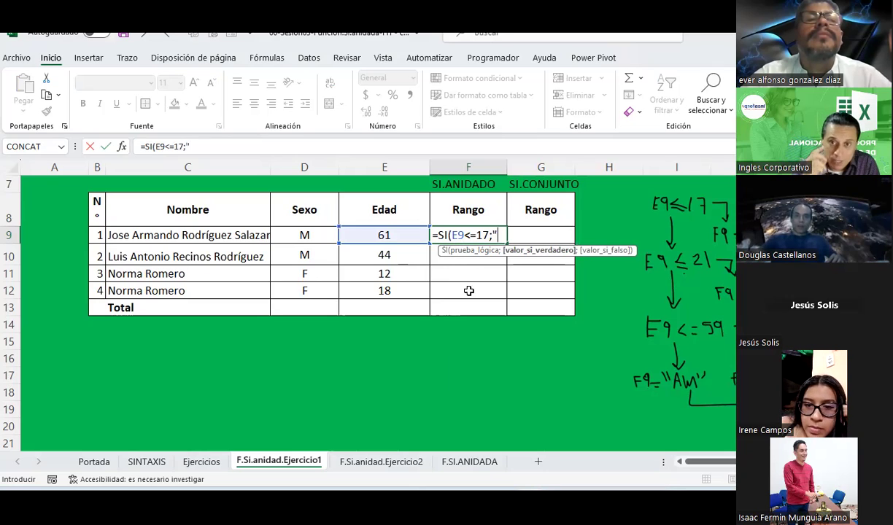
type("NIN")
key("BackSpace")
key("BackSpace")
type("i")
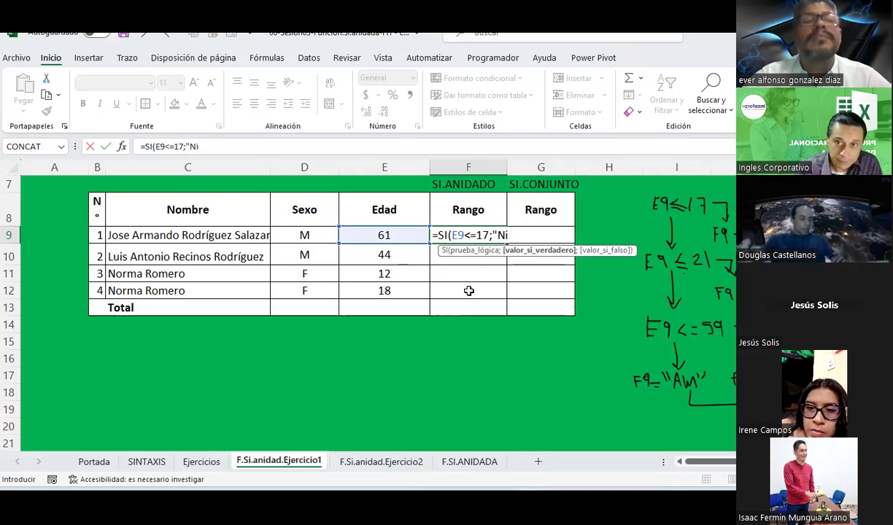
type("ño\"")
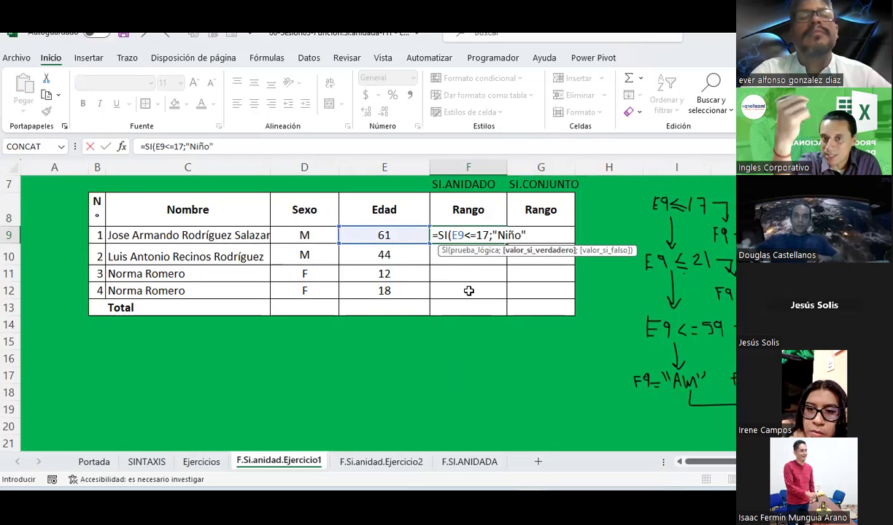
type(";")
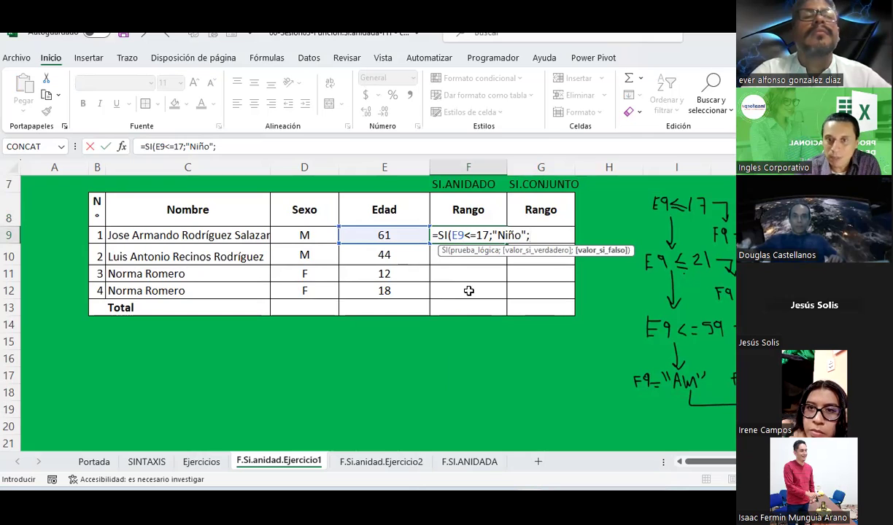
type("si")
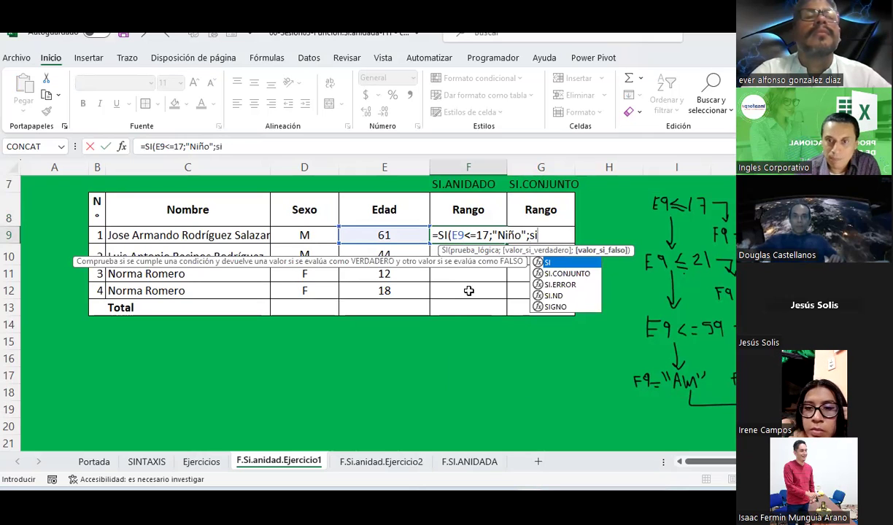
type("(")
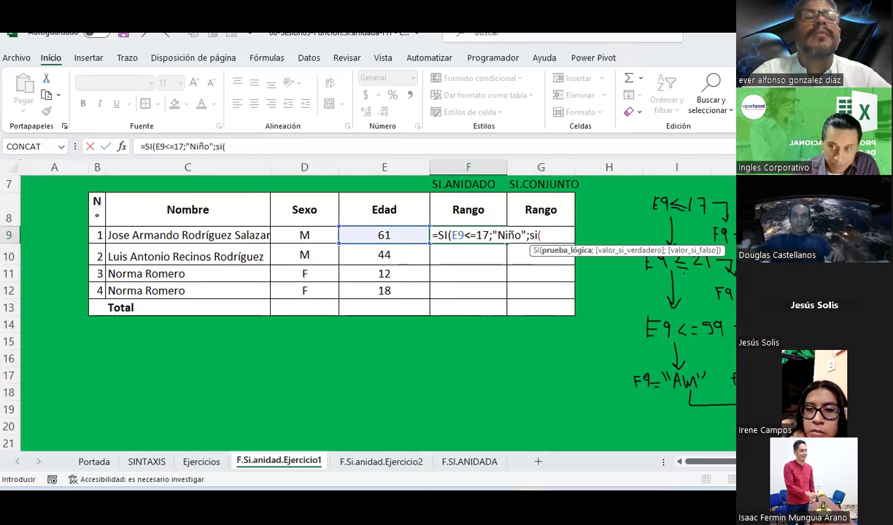
type("e")
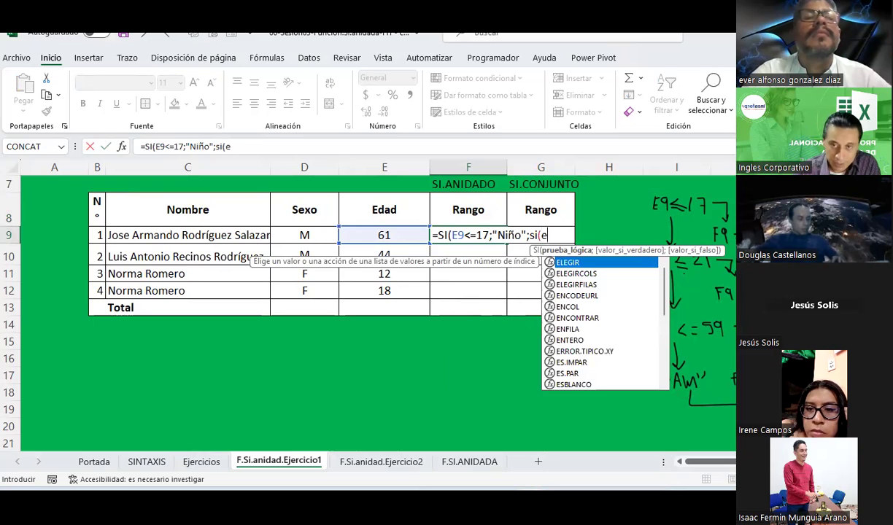
type("9<=21")
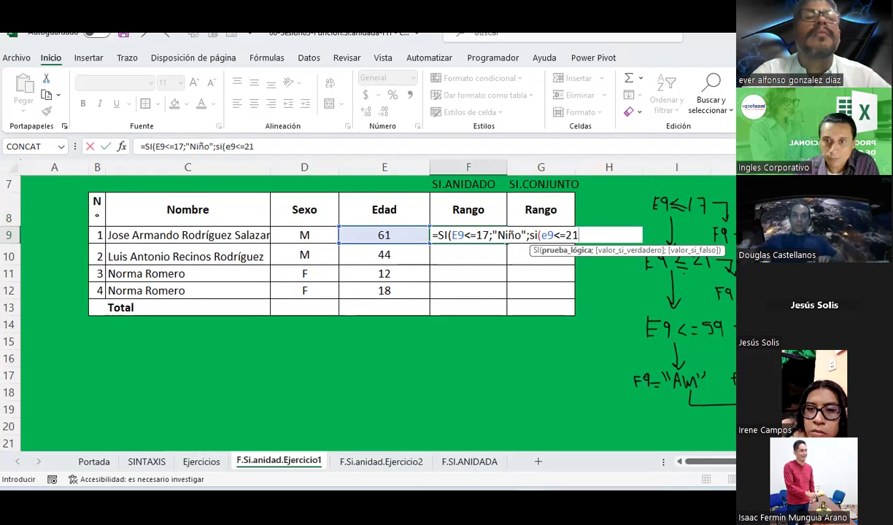
type(";\"Adole")
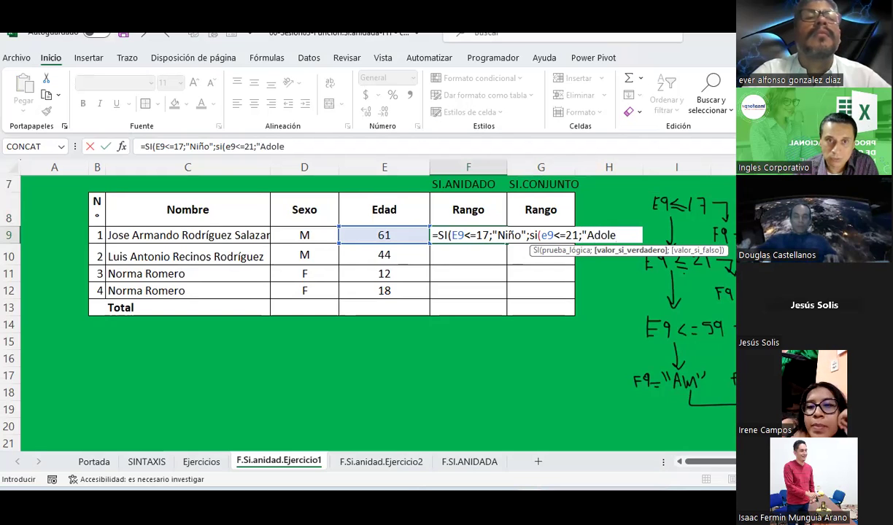
Add the "Adolecente" result and a following semicolon, correcting its spelling
scroll(629, 324, "up", 3)
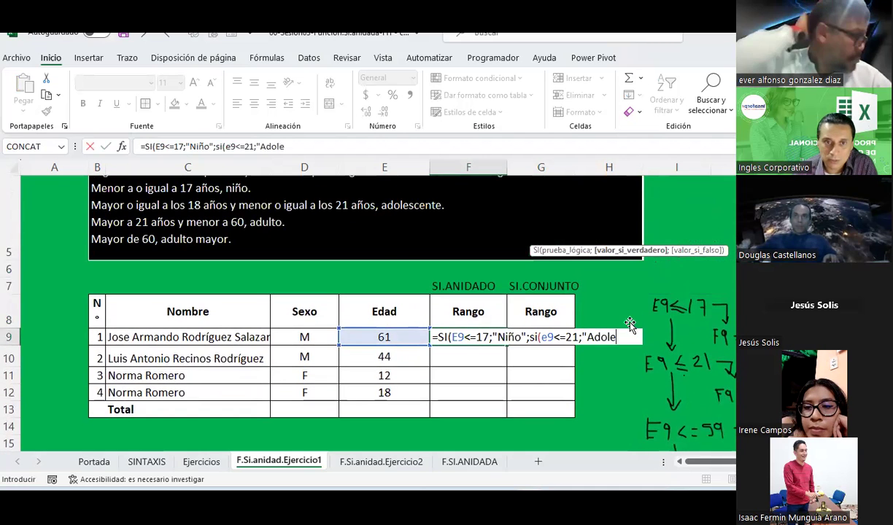
scroll(629, 323, "down", 1)
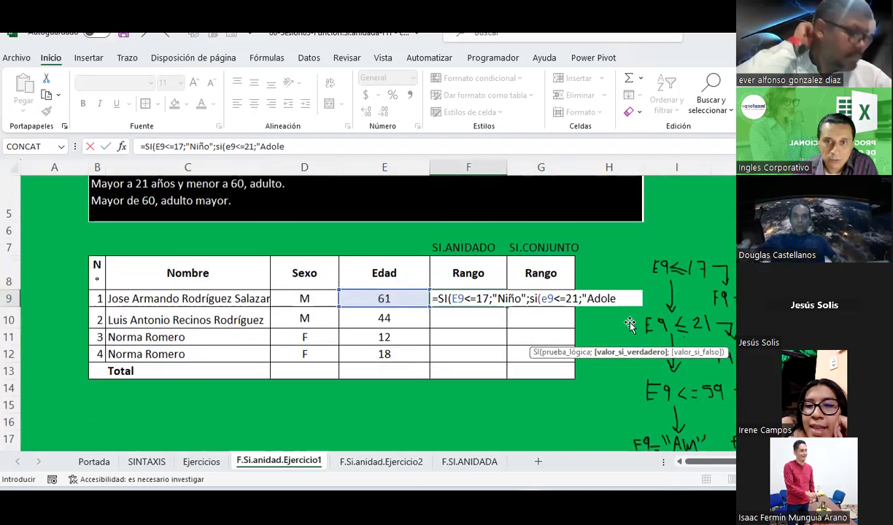
type("cente")
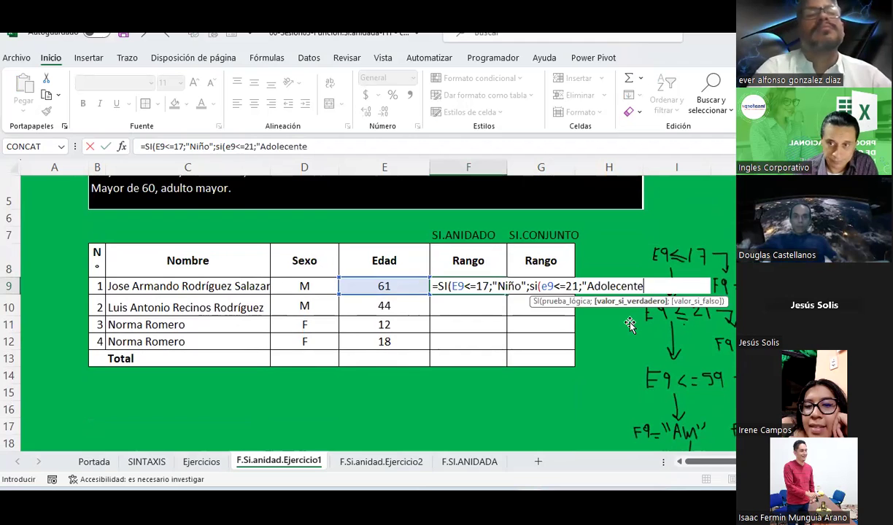
key("BackSpace")
key("BackSpace")
key("BackSpace")
key("BackSpace")
key("BackSpace")
type("s")
key("BackSpace")
type("sente")
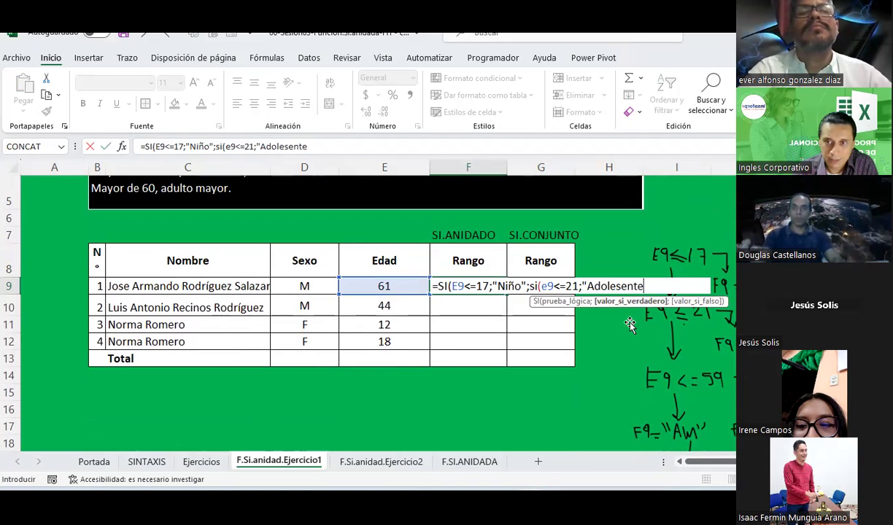
key("BackSpace")
type("ce")
key("BackSpace")
key("BackSpace")
type("cente")
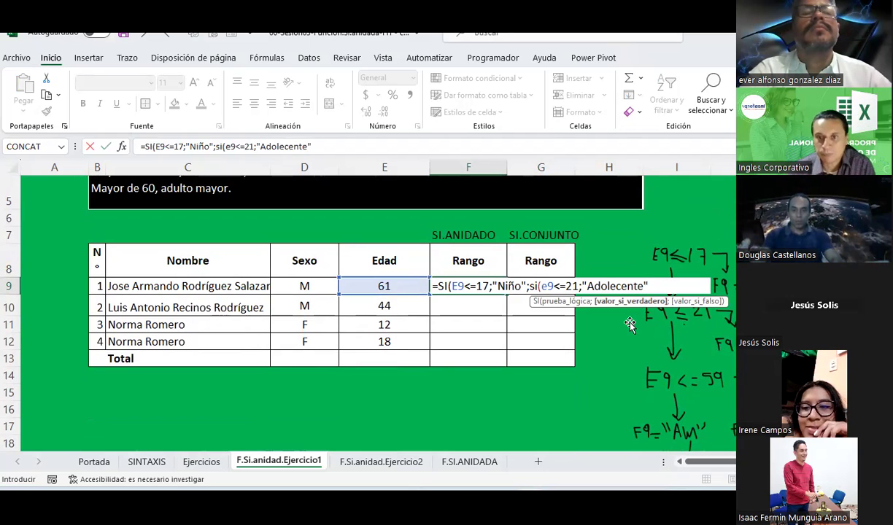
type(";")
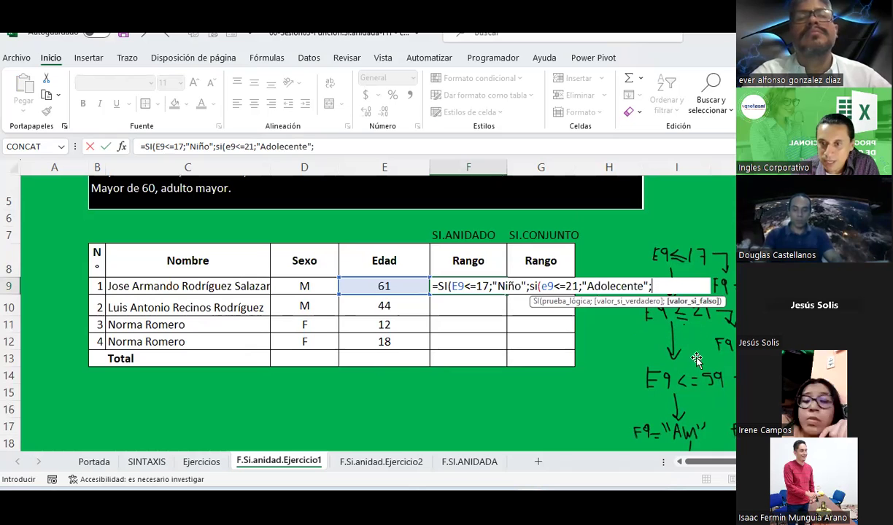
scroll(664, 351, "down", 1)
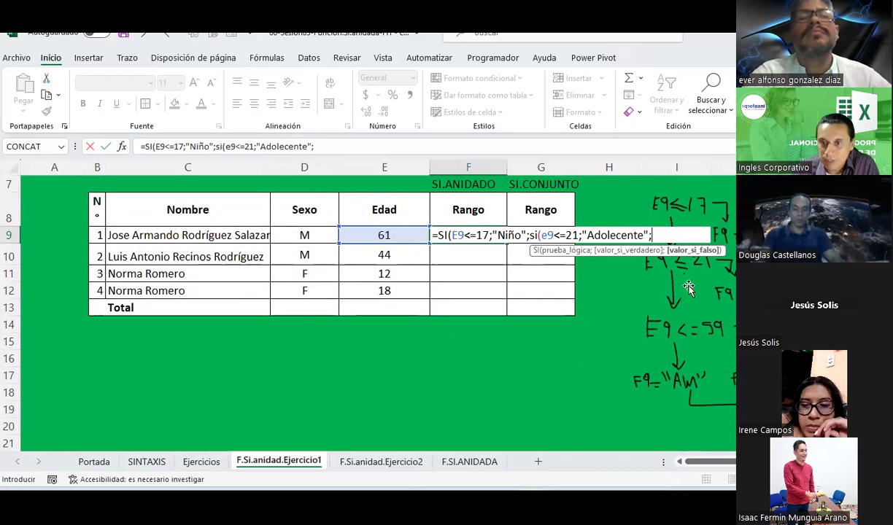
scroll(689, 292, "up", 1)
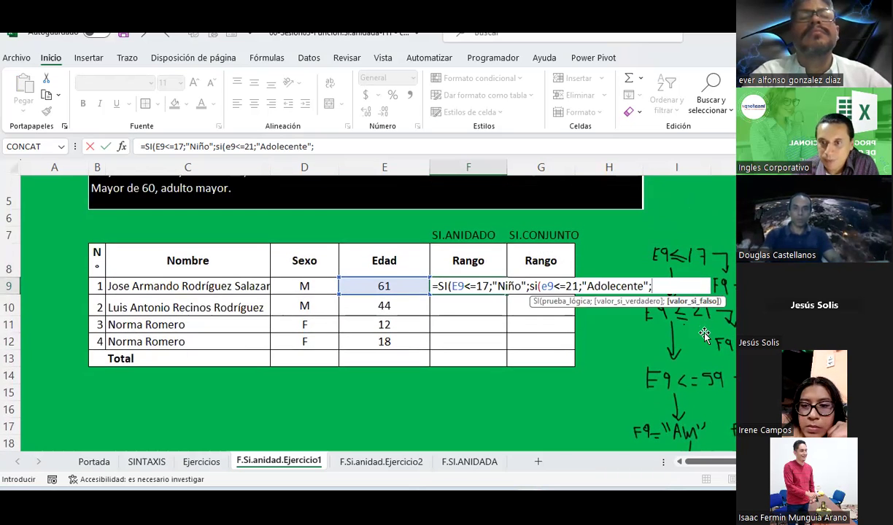
Append si(e9<=59;"Adulto";"Adulto Mayor") to the F9 formula
type("si(e9<=5")
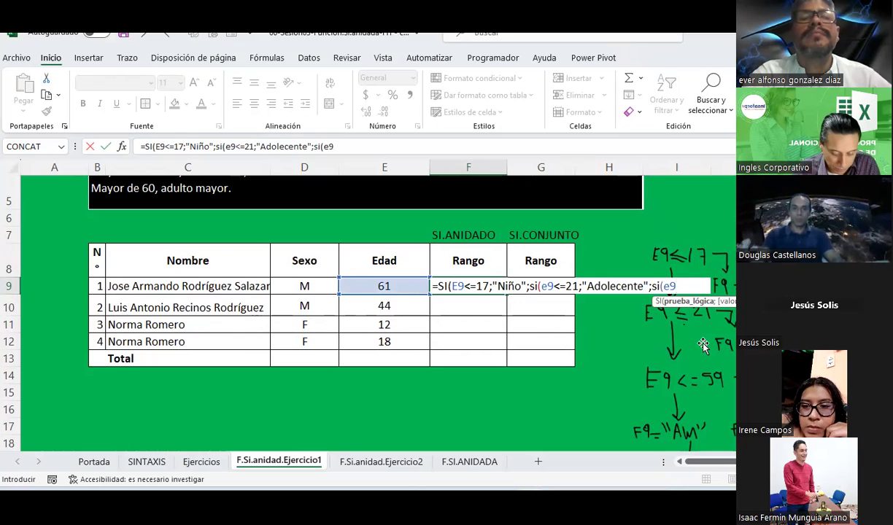
type("9;")
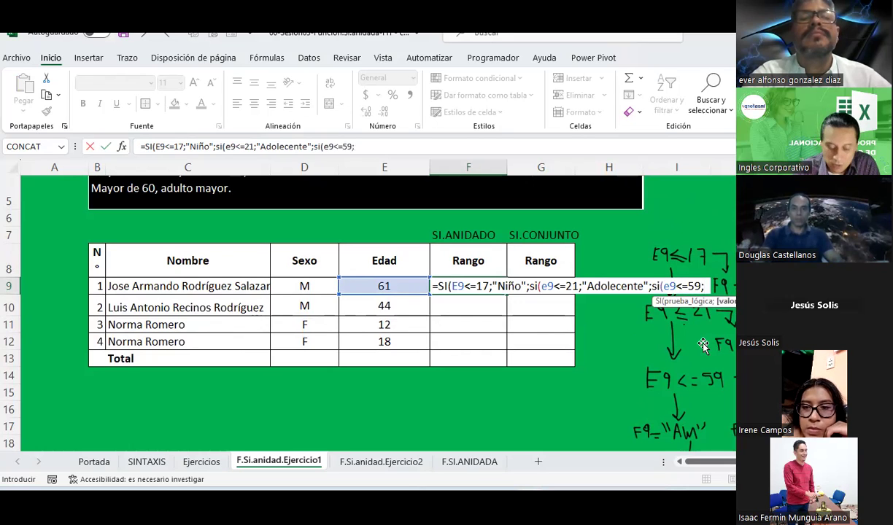
type("\"A")
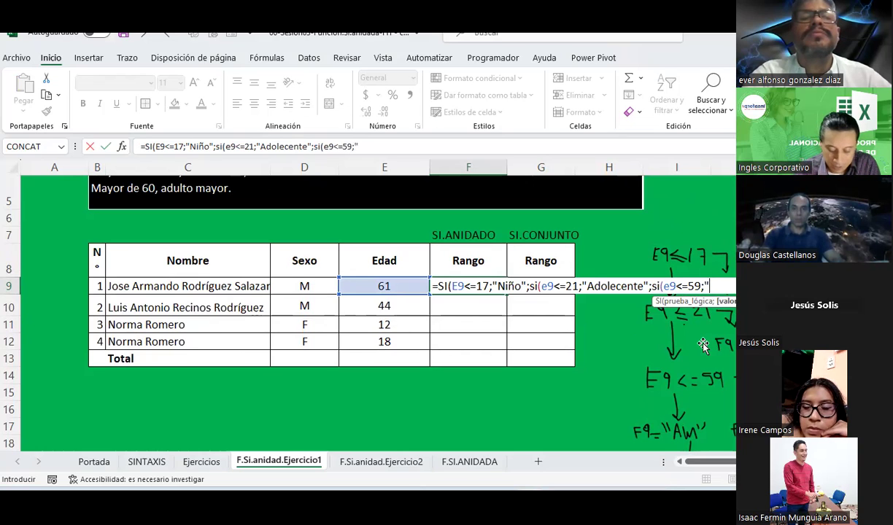
type("dulto\";")
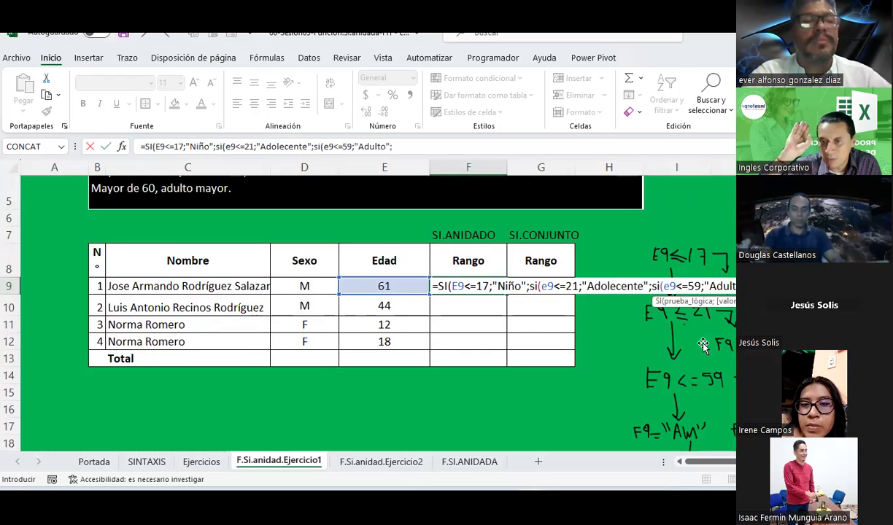
type("\"")
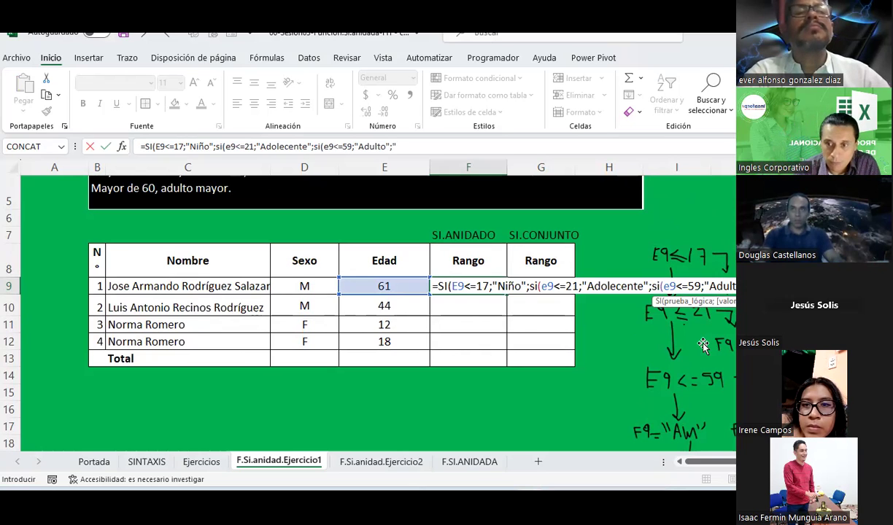
type("A")
type("dulto Ma")
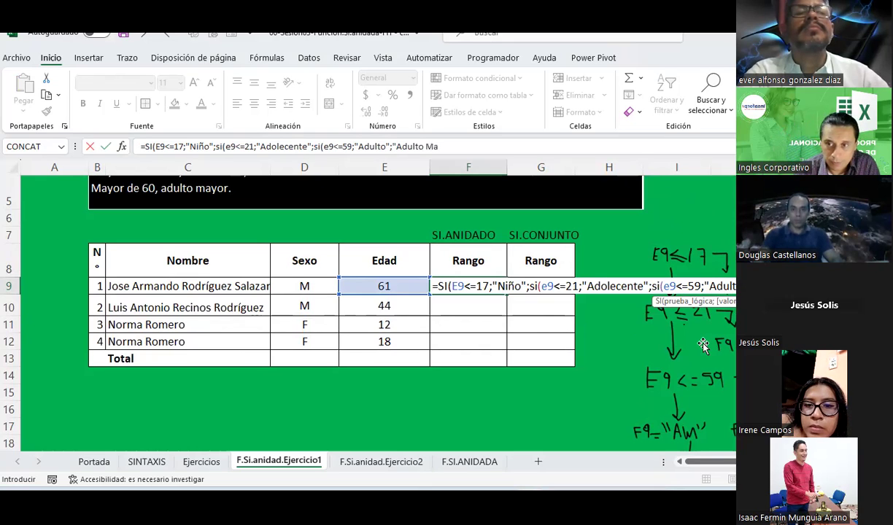
type("yor\"")
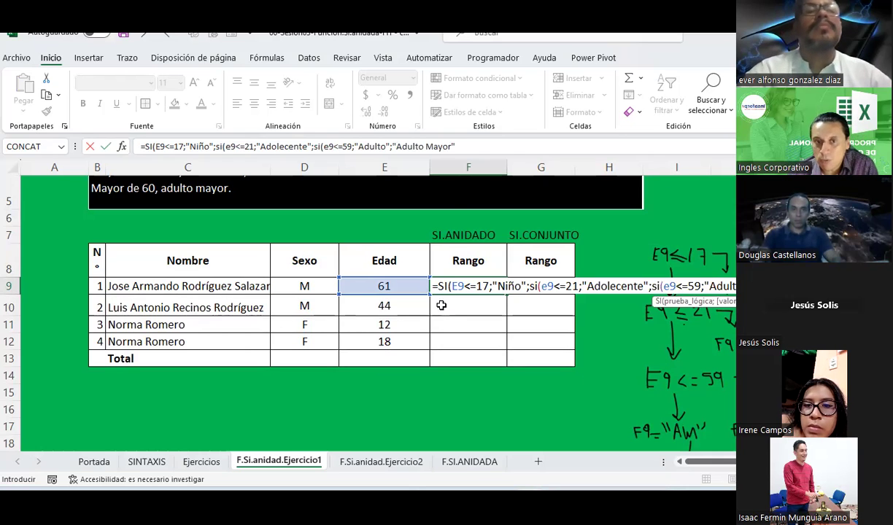
Add the three closing parentheses to F9's nested SI formula and check each nested SI's extent
left_click(467, 144)
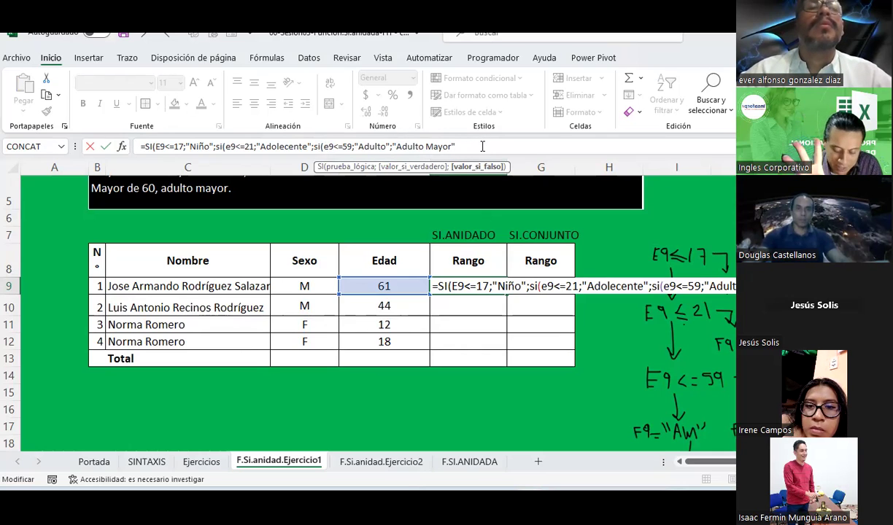
type(")")
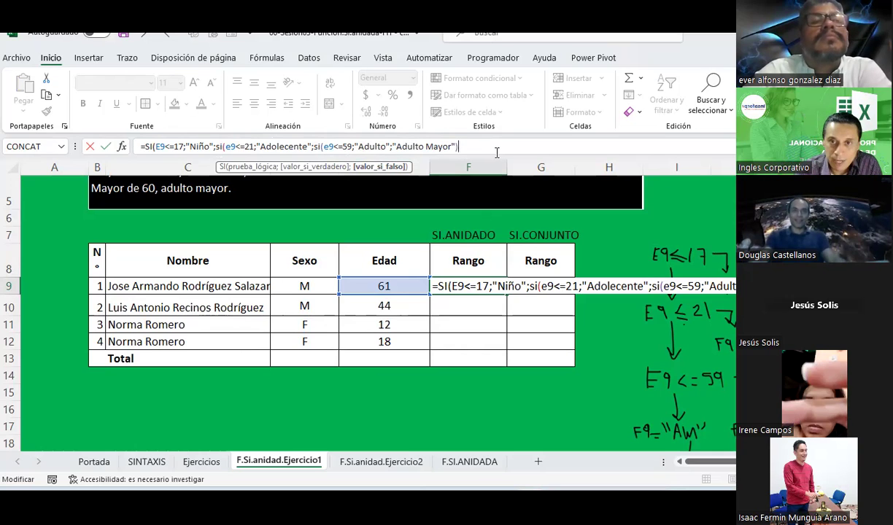
type(")")
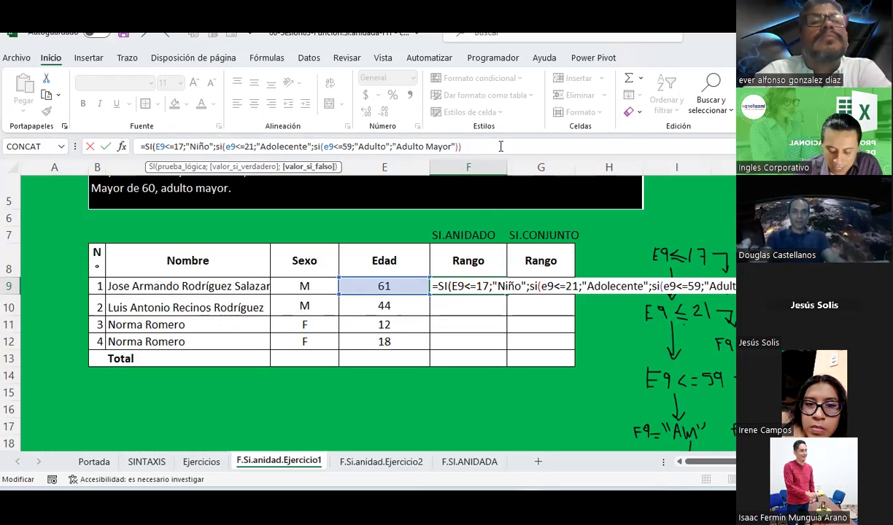
type(")")
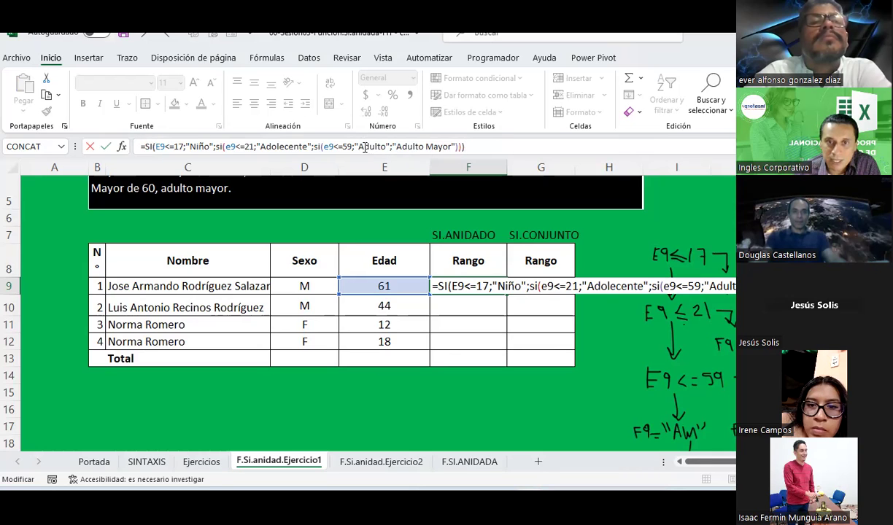
left_click_drag(324, 144, 456, 161)
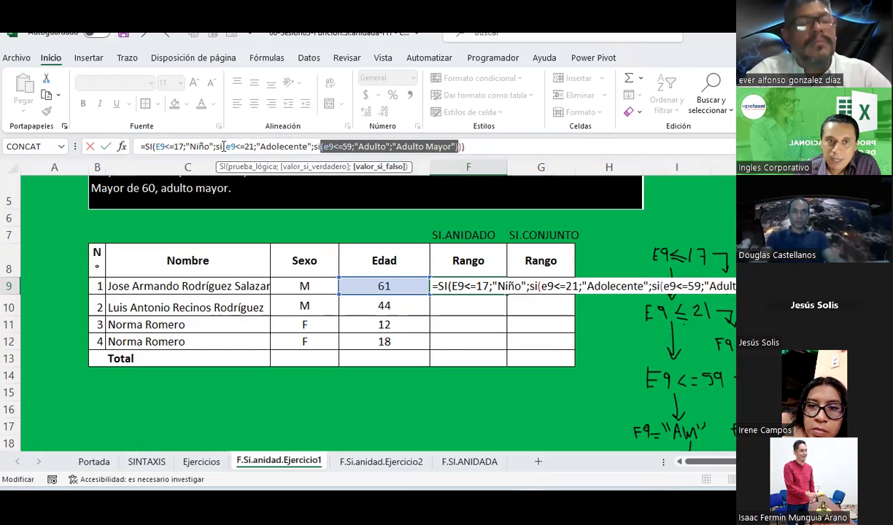
left_click_drag(224, 146, 443, 163)
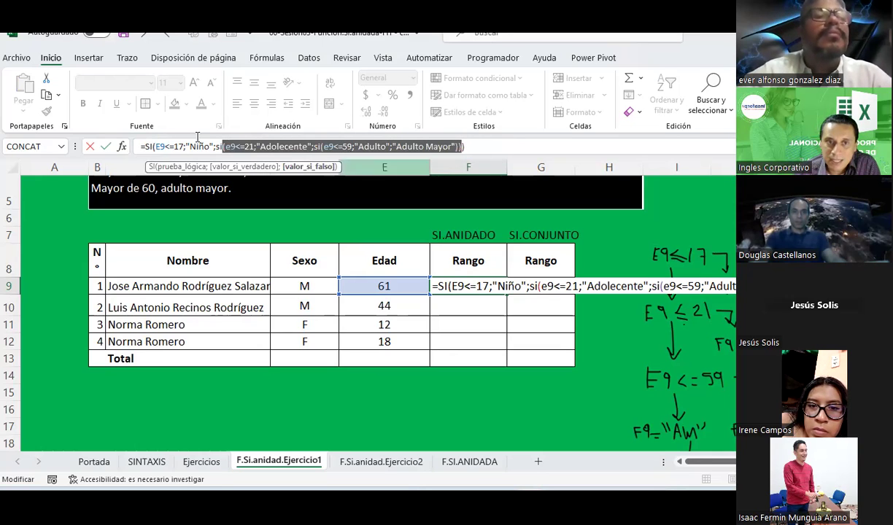
left_click_drag(152, 145, 490, 173)
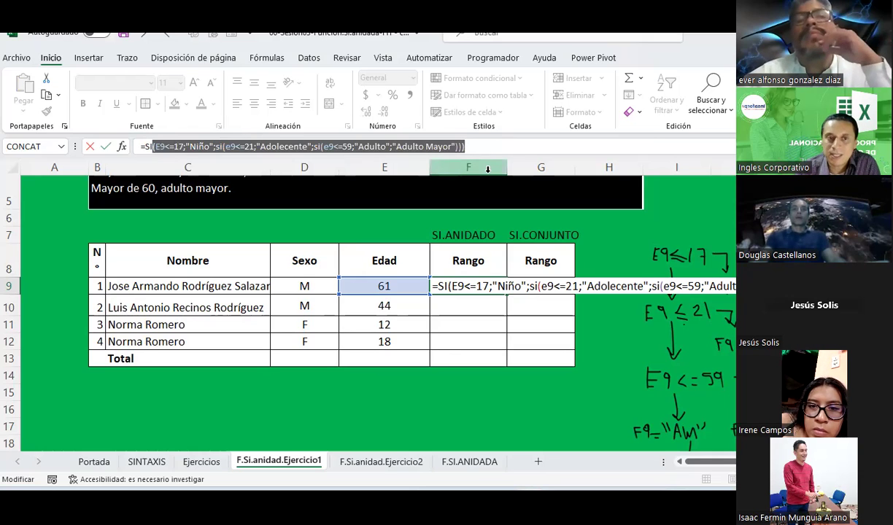
Commit F9's nested SI and fill it down to F12, checking each age against its result
key("Return")
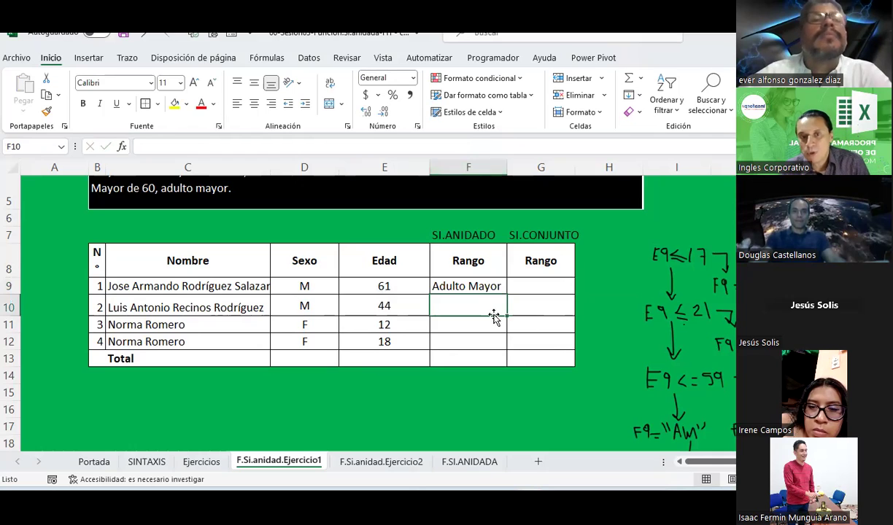
left_click(475, 281)
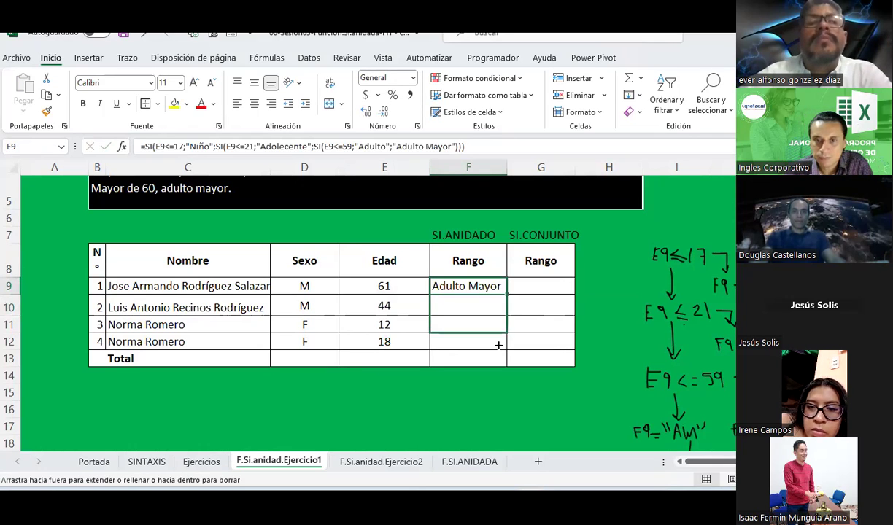
left_click_drag(506, 295, 502, 343)
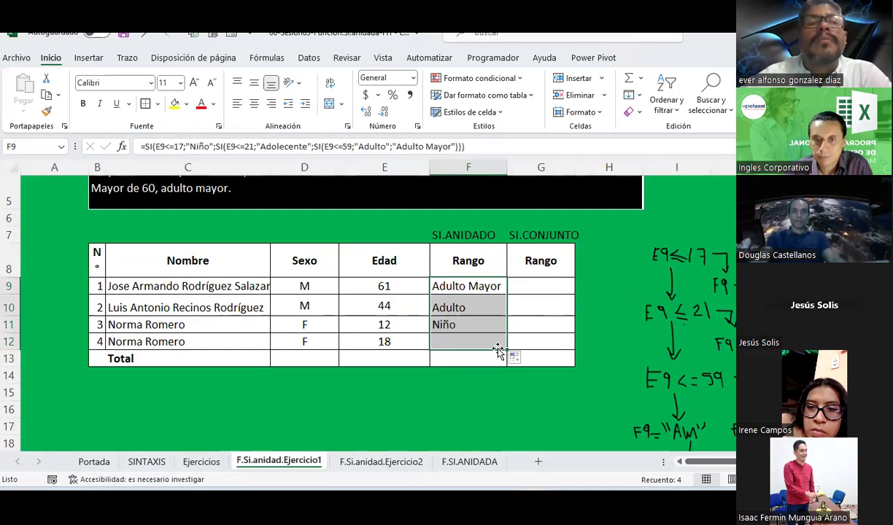
left_click(397, 286)
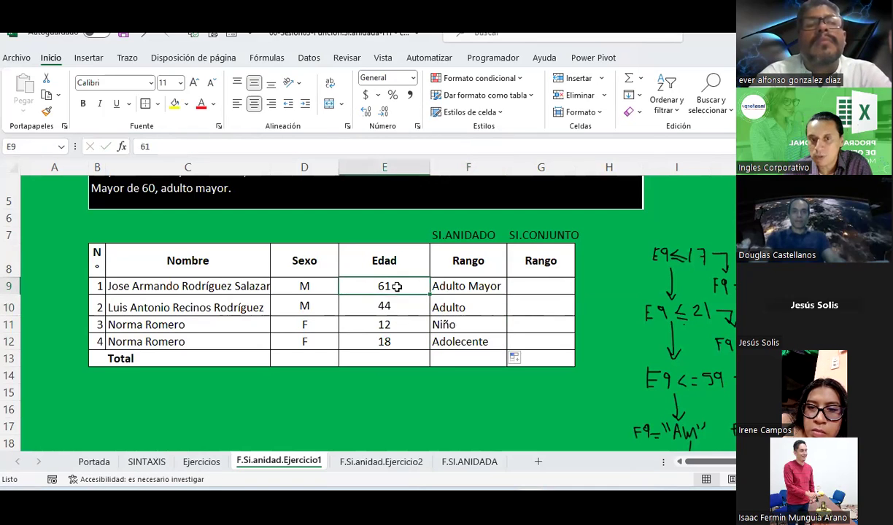
left_click(441, 305)
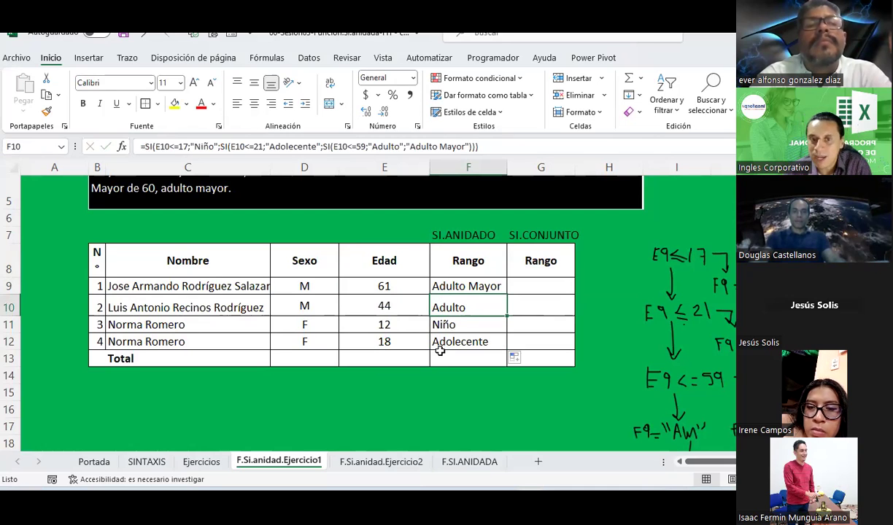
left_click(405, 324)
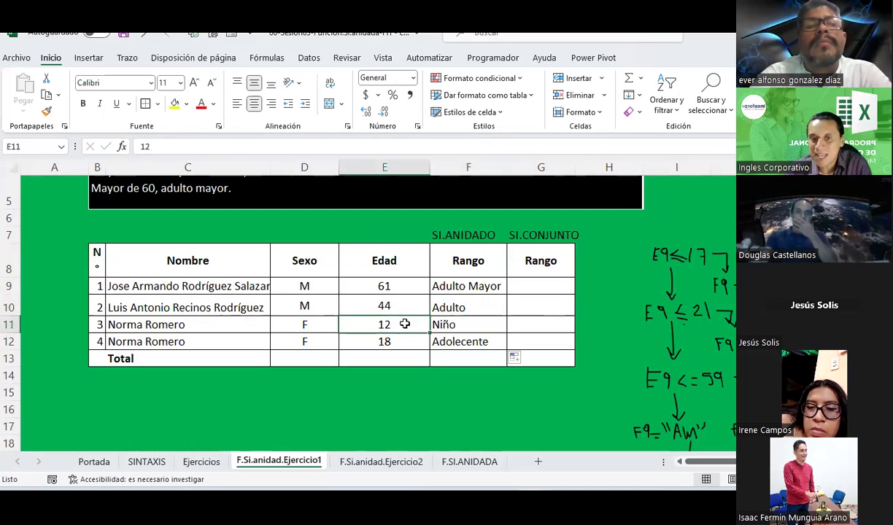
key("Right")
left_click(414, 342)
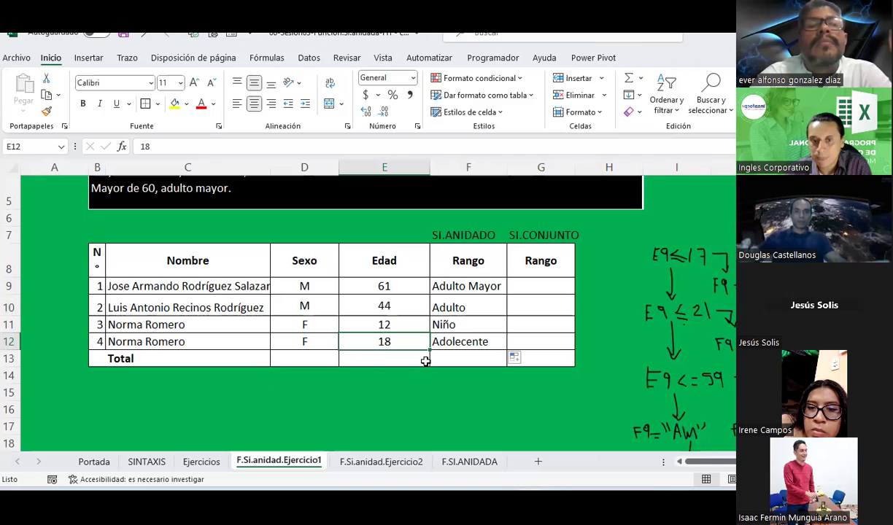
key("alt+Tab")
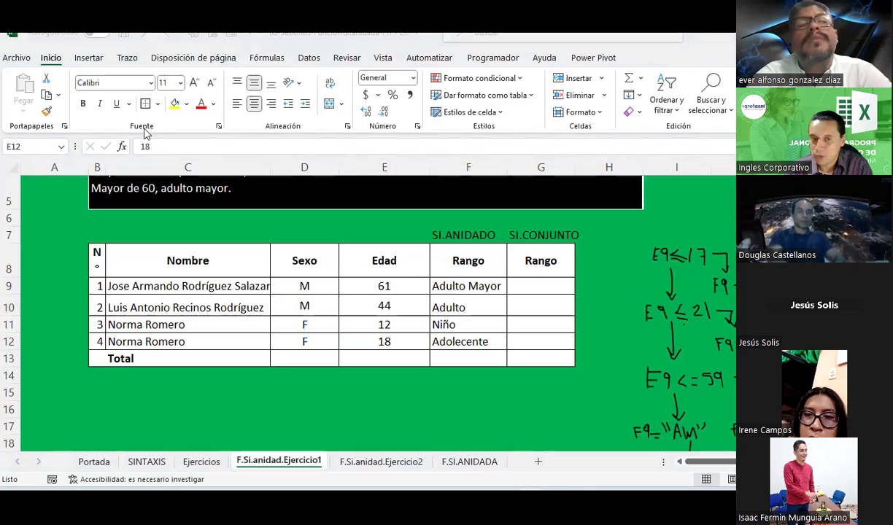
Correct 'Adolecente' to 'Adolescente' in F12's formula
left_click(462, 341)
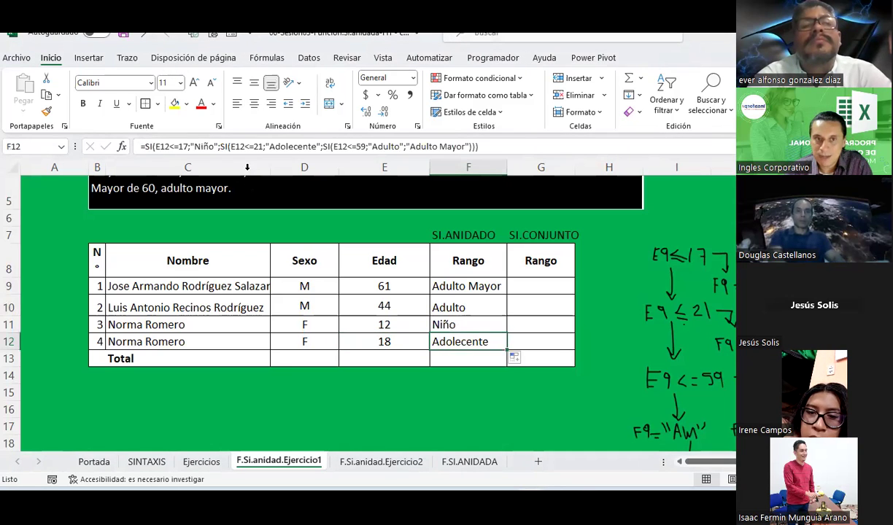
left_click(294, 146)
type("s")
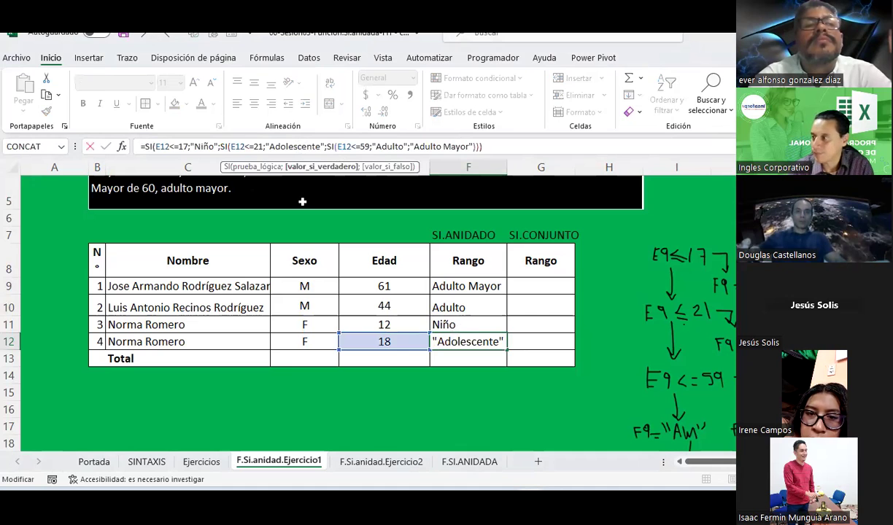
key("Return")
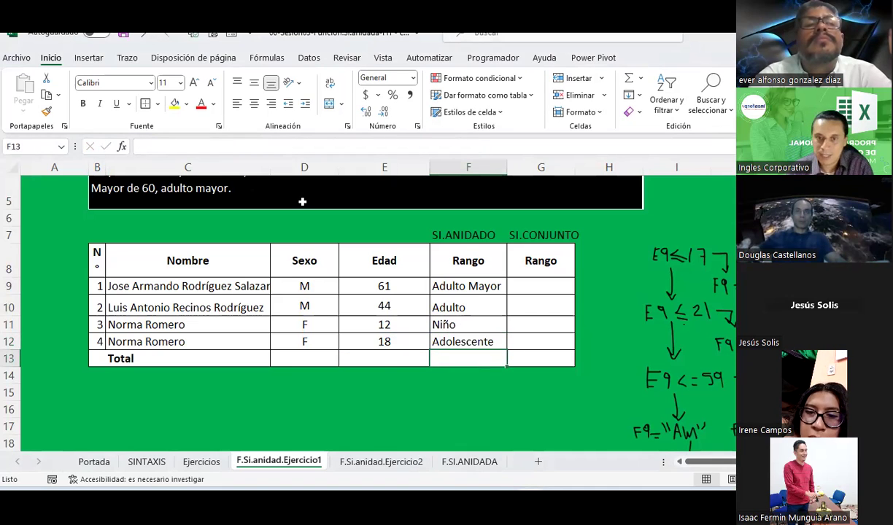
left_click(494, 337)
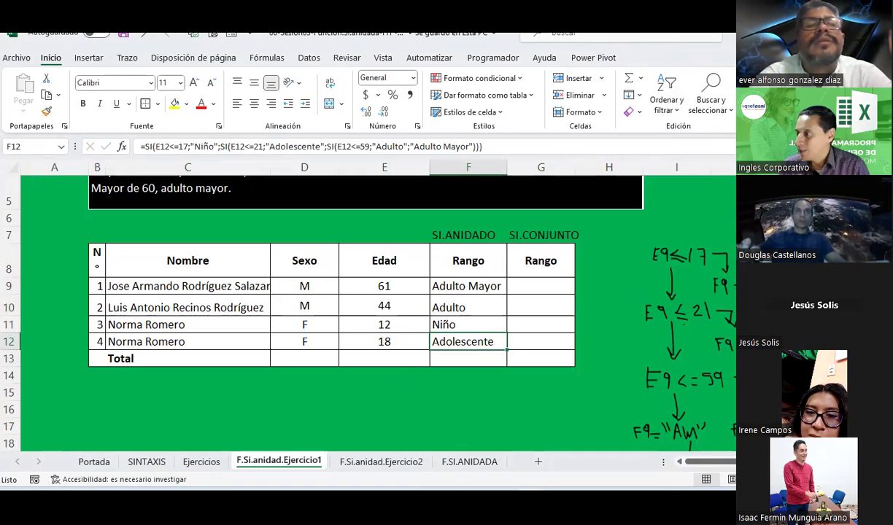
Test F12's classification by entering ages 0, 17 and 18 in E12
left_click(394, 343)
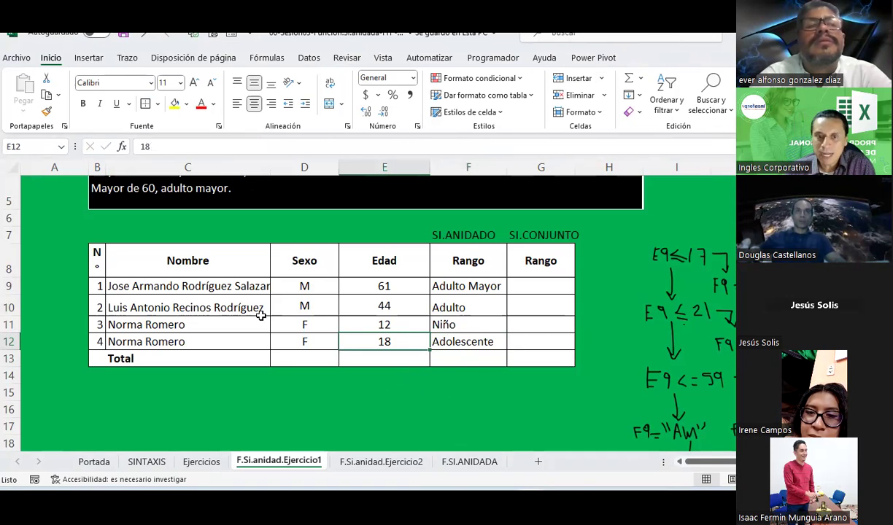
type("0")
key("Return")
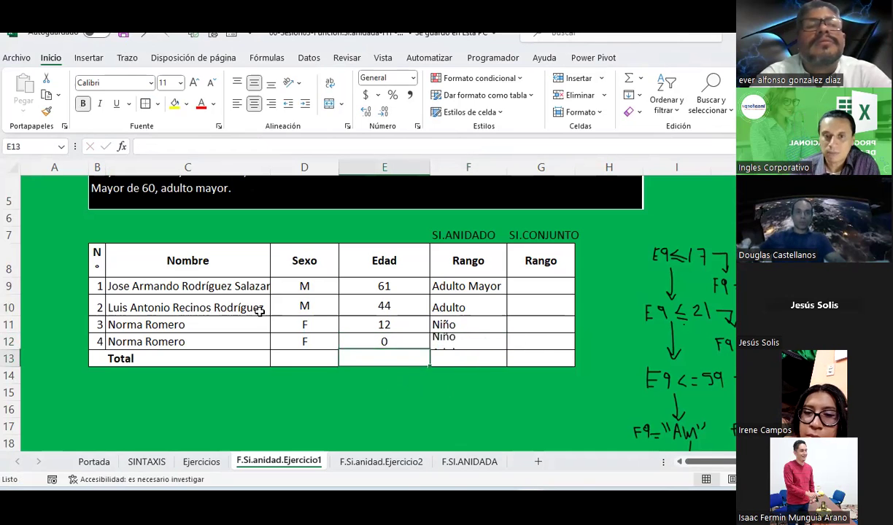
key("Up")
type("1")
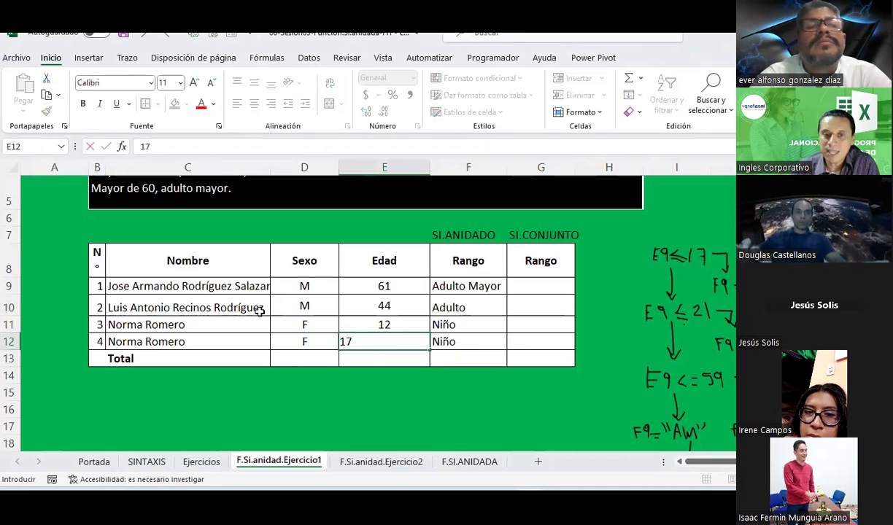
key("Return")
key("Up")
type("1")
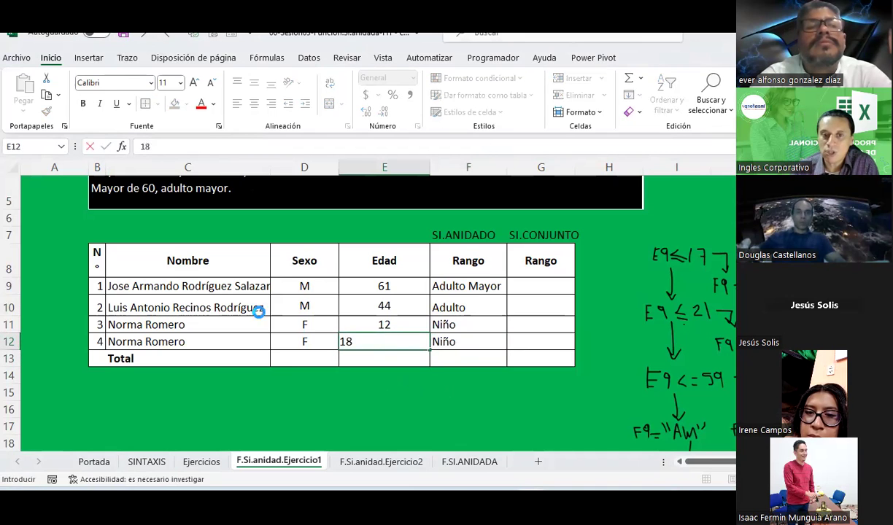
key("Return")
Try ages 21, 22, 59 and finally 60 in E12, leaving F12 at Adulto Mayor
key("Up")
type("21")
key("Return")
key("Up")
type("22")
key("Return")
key("Up")
type("59")
key("Return")
key("Up")
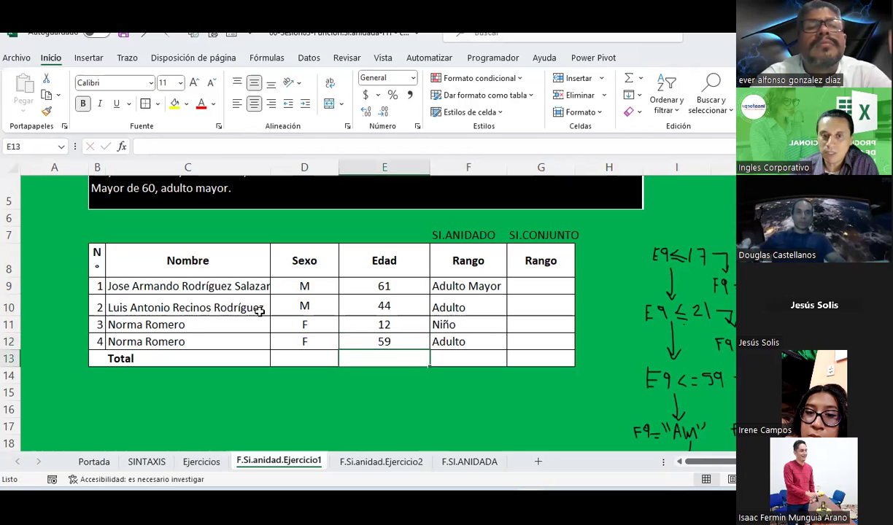
type("60")
key("Return")
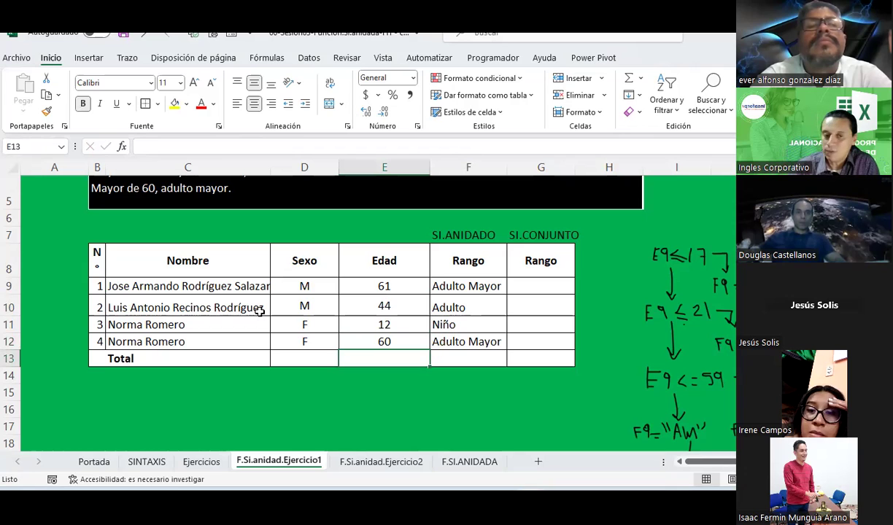
key("Up")
key("Right")
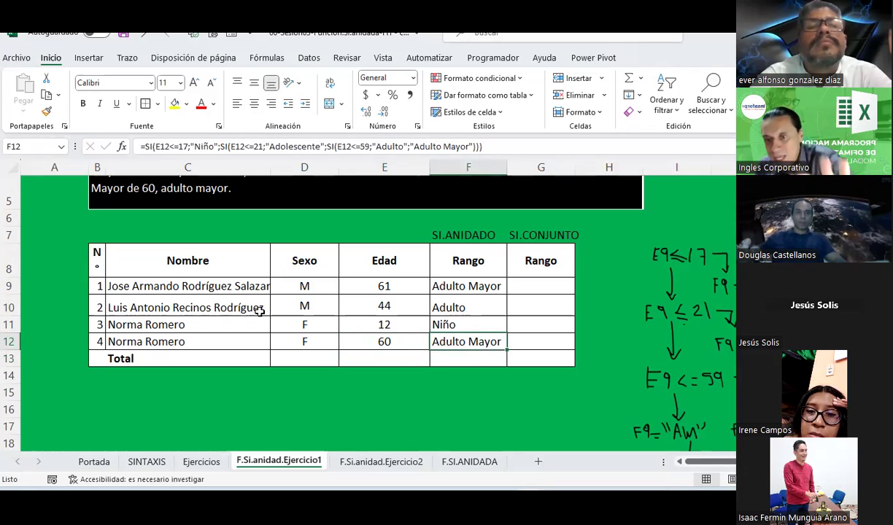
key("Right")
key("Up")
key("Up")
key("Up")
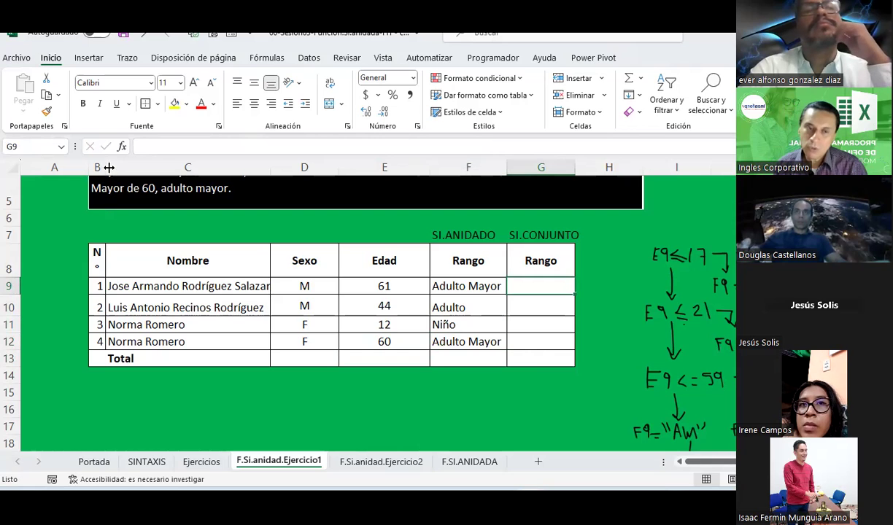
Search for 'si.conjunto' in Insert Function and open SI.CONJUNTO's arguments for G9
left_click(122, 146)
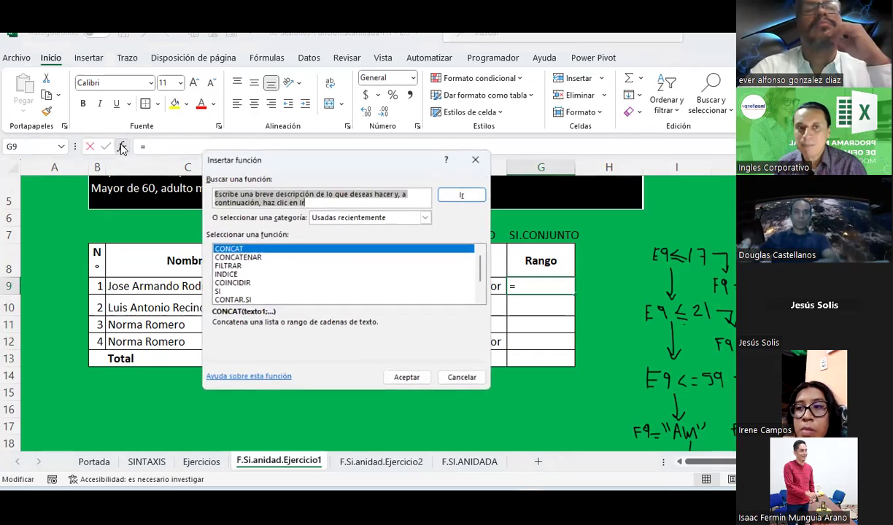
type("si.conjunto")
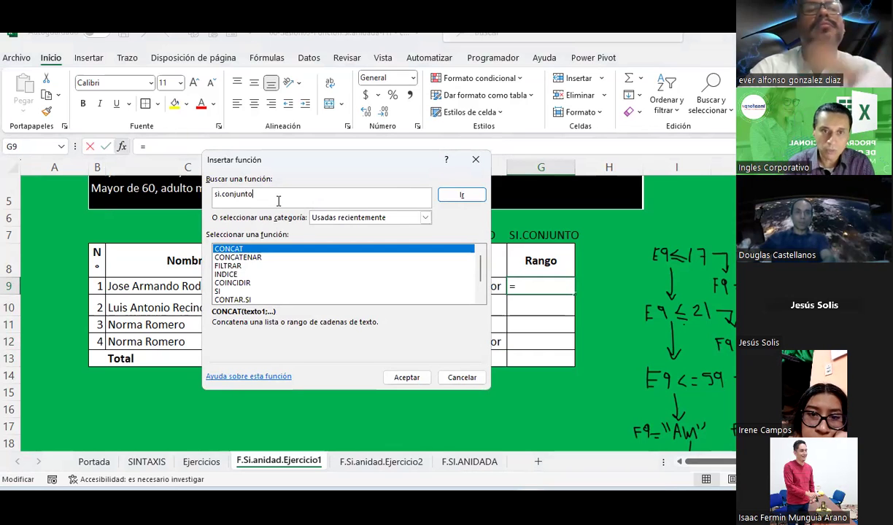
left_click(459, 201)
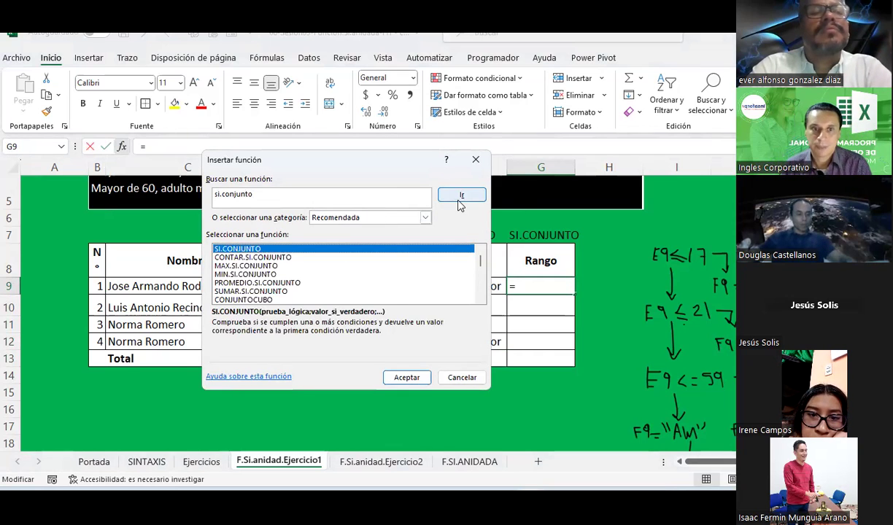
double_click(244, 252)
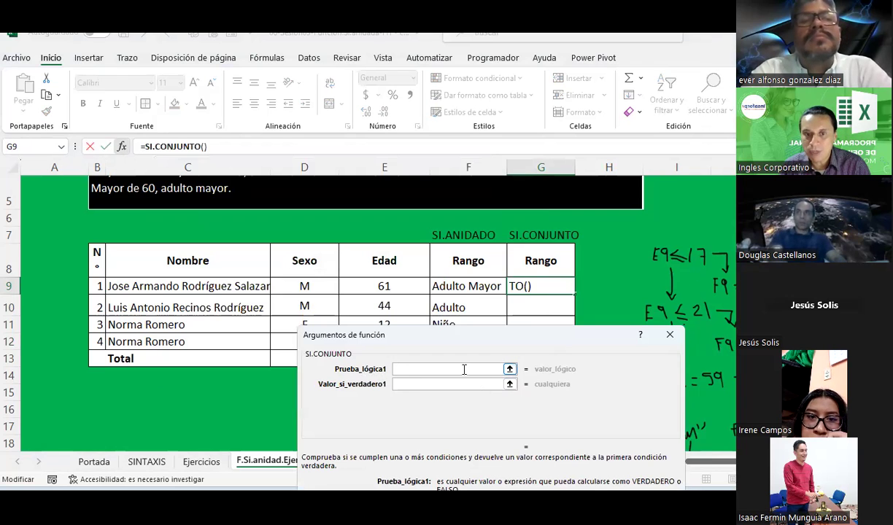
Fill the first SI.CONJUNTO test as E9<=17 returning "Niño"
left_click(382, 286)
type("<=17")
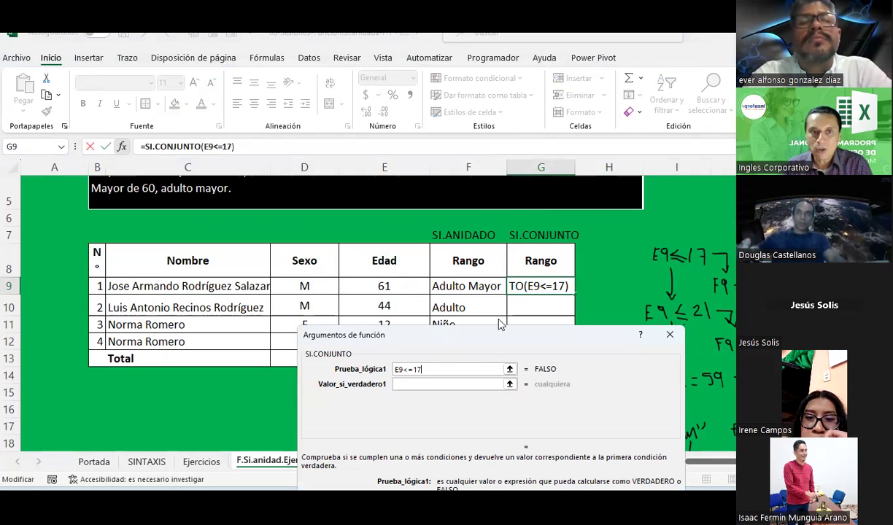
left_click_drag(499, 324, 209, 109)
left_click(128, 168)
type("\"niño")
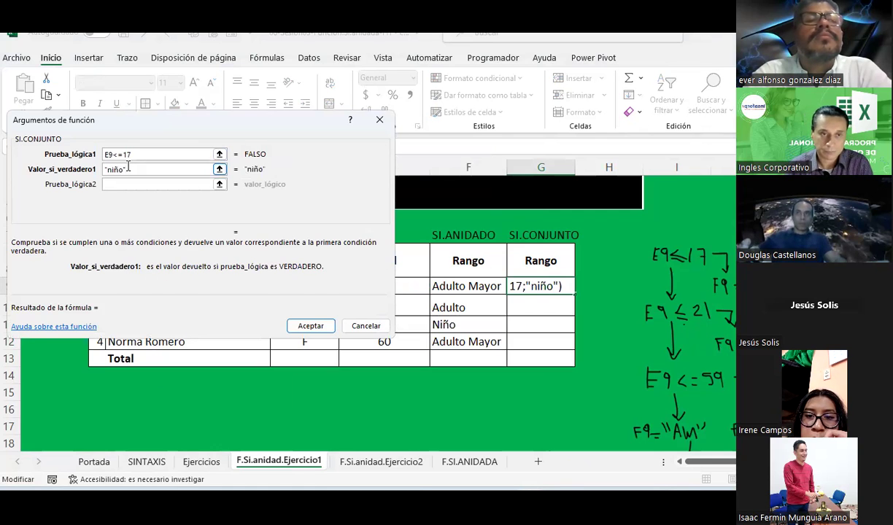
key("BackSpace")
key("BackSpace")
type("Ni")
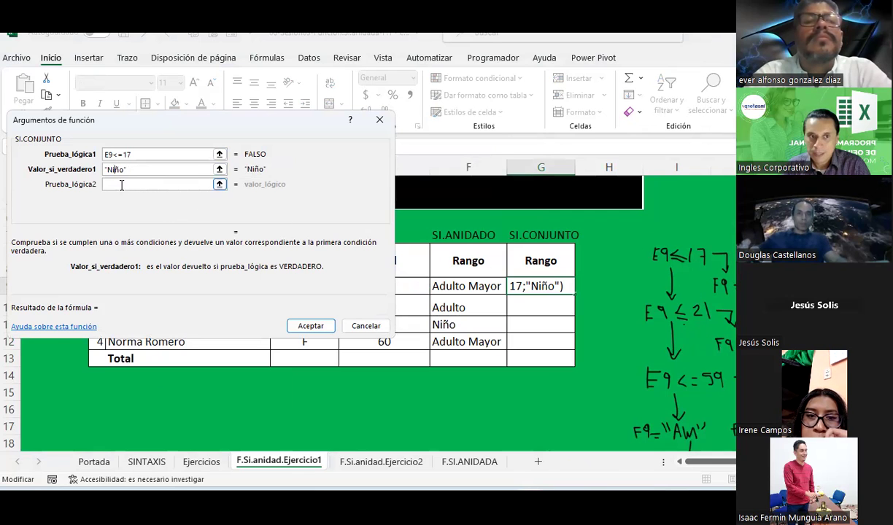
Add the test e9<=21 returning "Adolescente", then the third test e9<=59
left_click(121, 184)
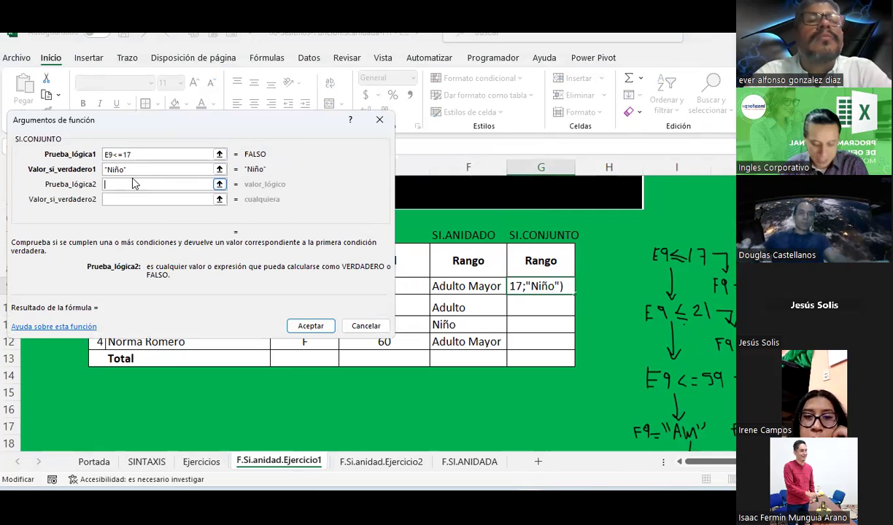
type("e9")
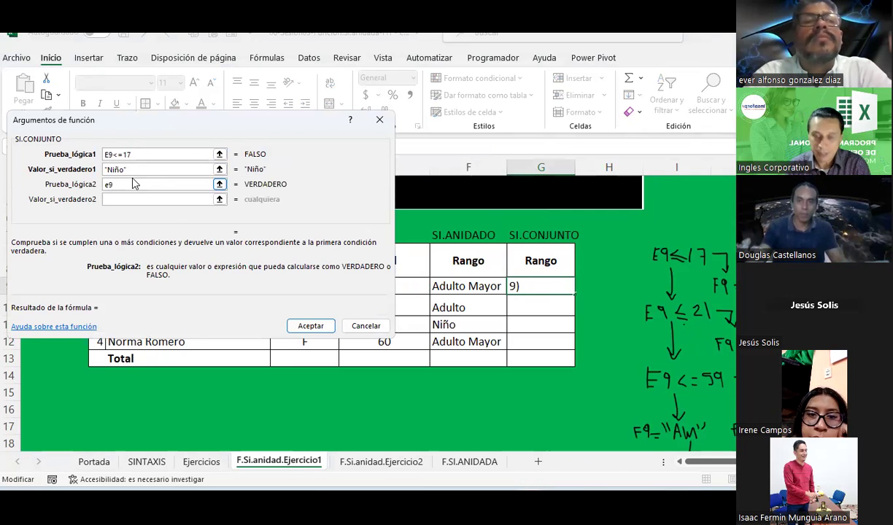
type("<=21")
key("Tab")
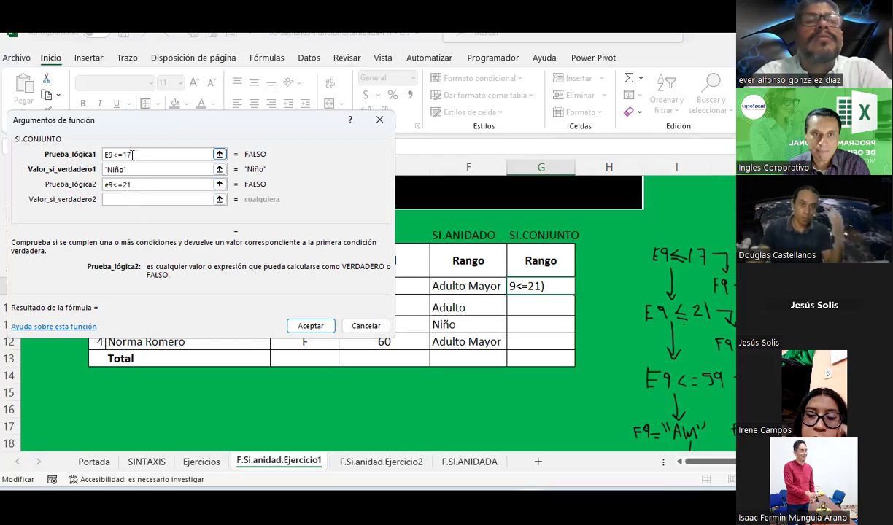
left_click(129, 199)
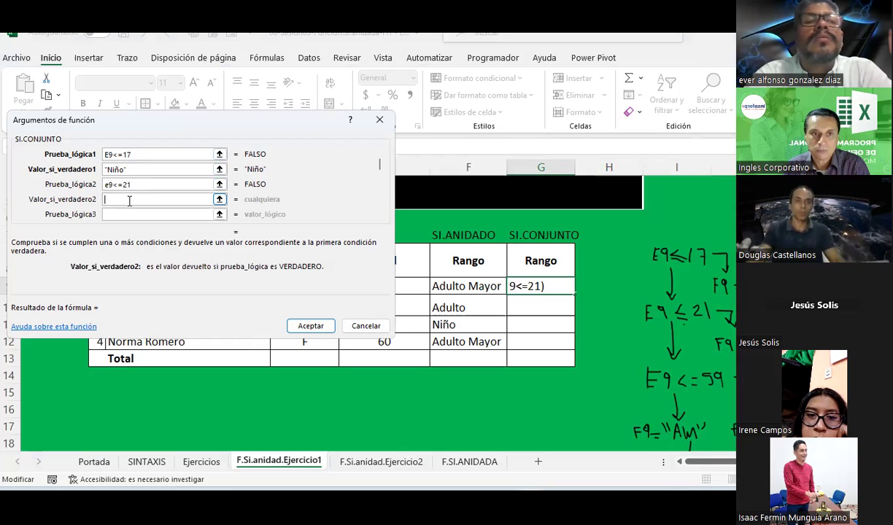
type("\"Adolescente")
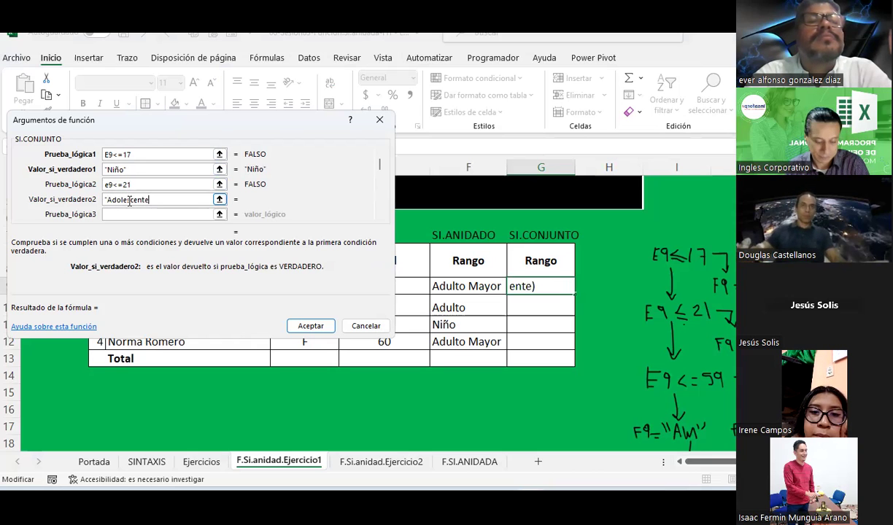
type("\"")
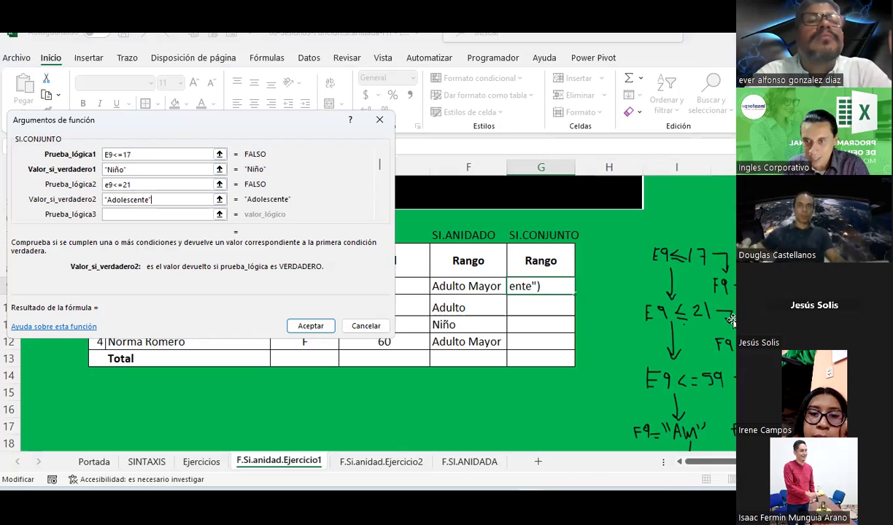
scroll(722, 306, "down", 1)
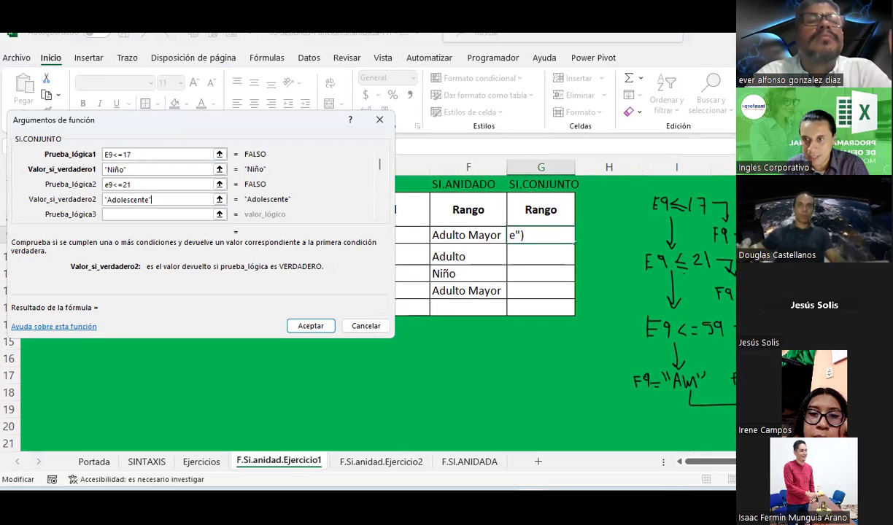
key("Tab")
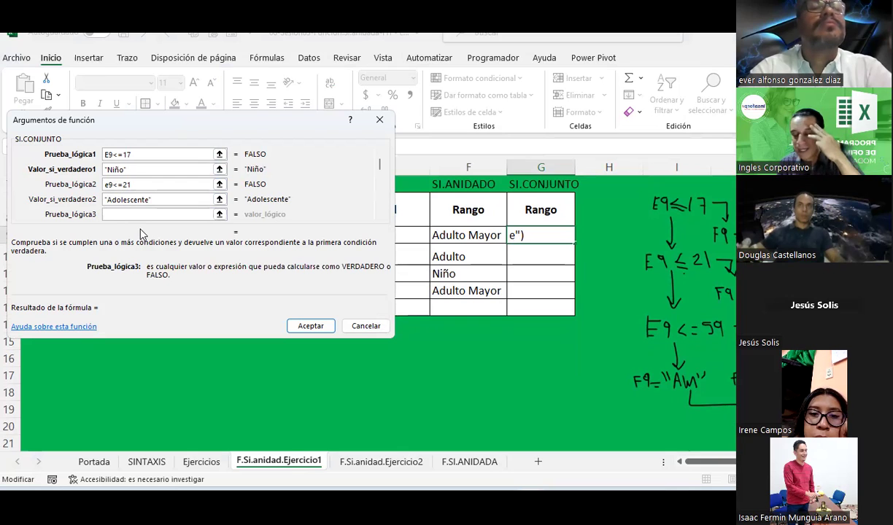
type("e9<=59")
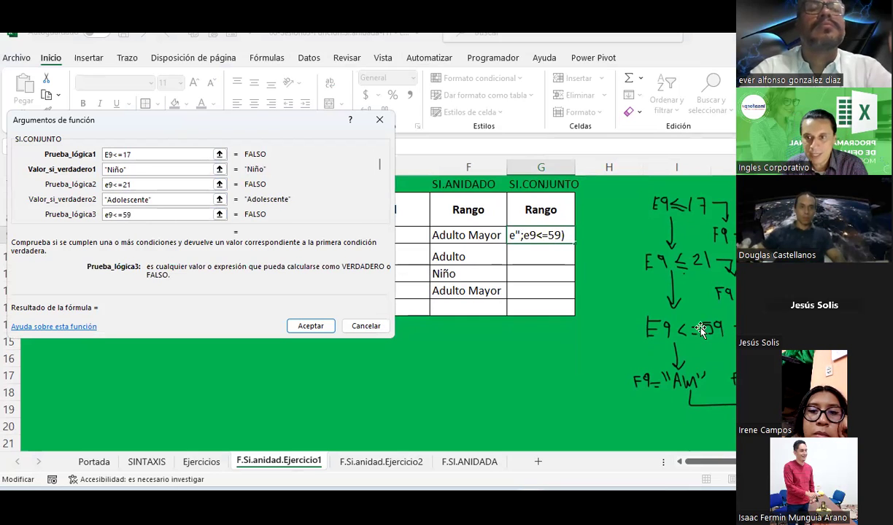
key("Tab")
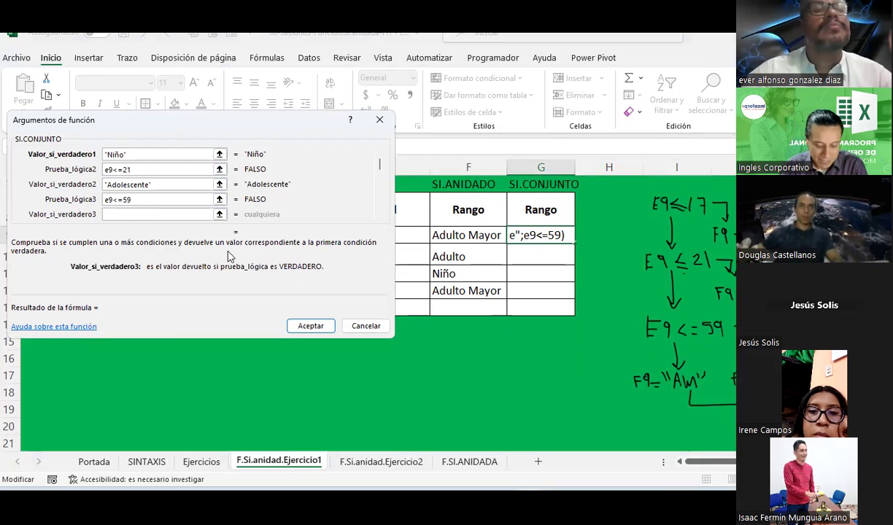
Give e9<=59 the result "Adulto" and add e9>60 returning "Adulto mayor"
type("\"Adulto\"")
key("Tab")
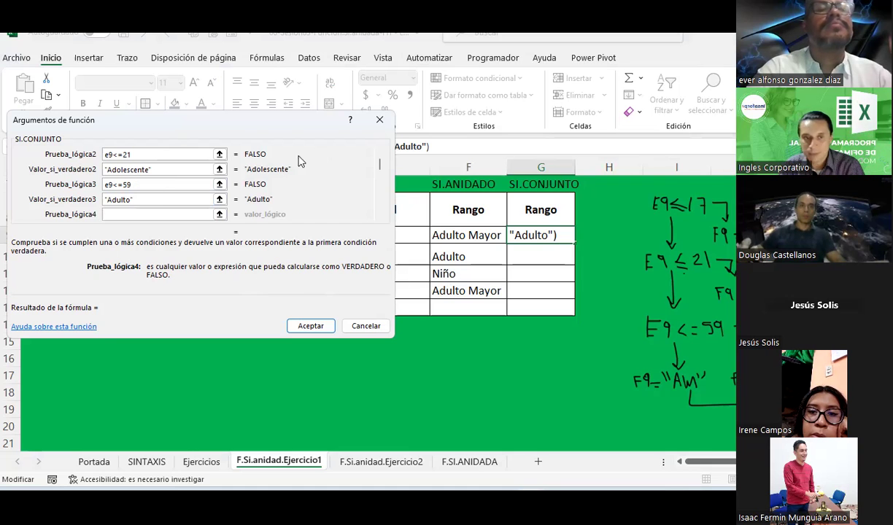
type("e9>60")
key("Tab")
type("\"A")
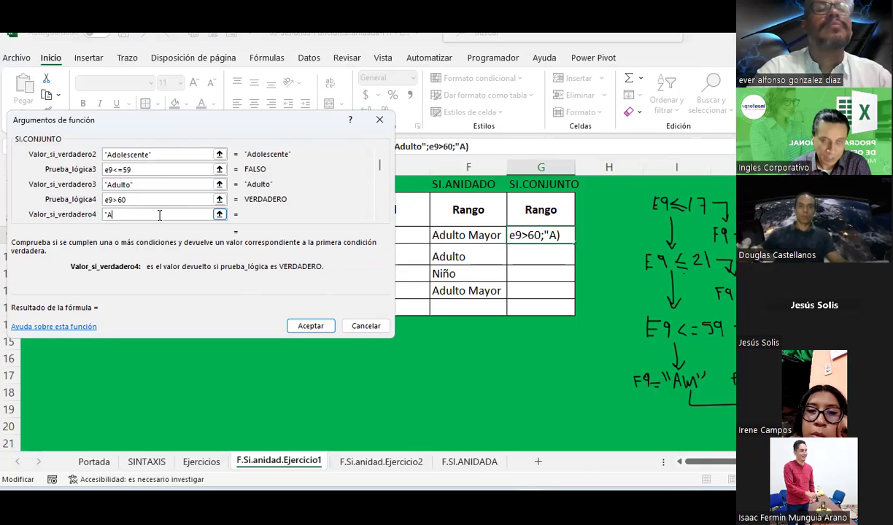
type("dulto mayor")
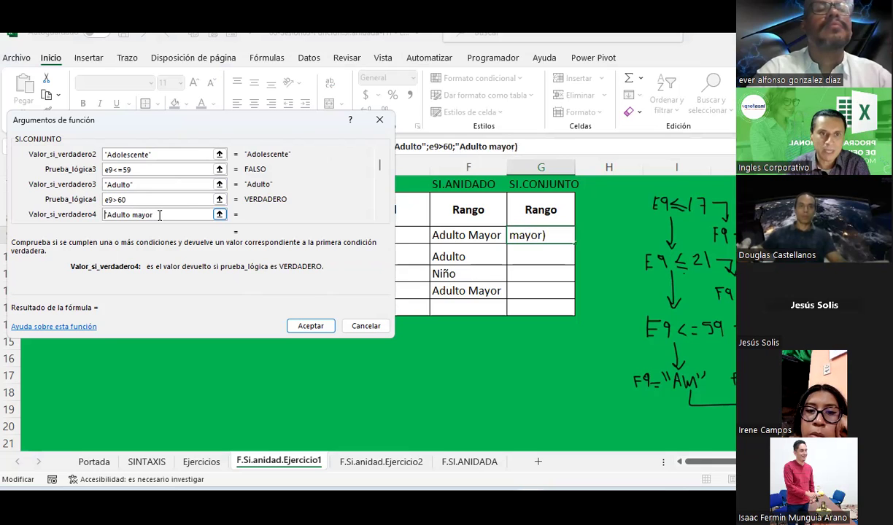
key("Home")
key("Delete")
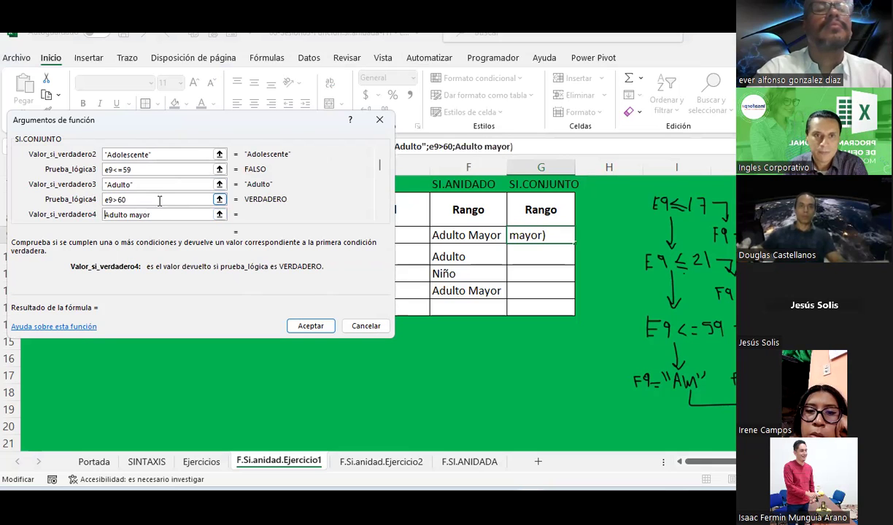
left_click(159, 201)
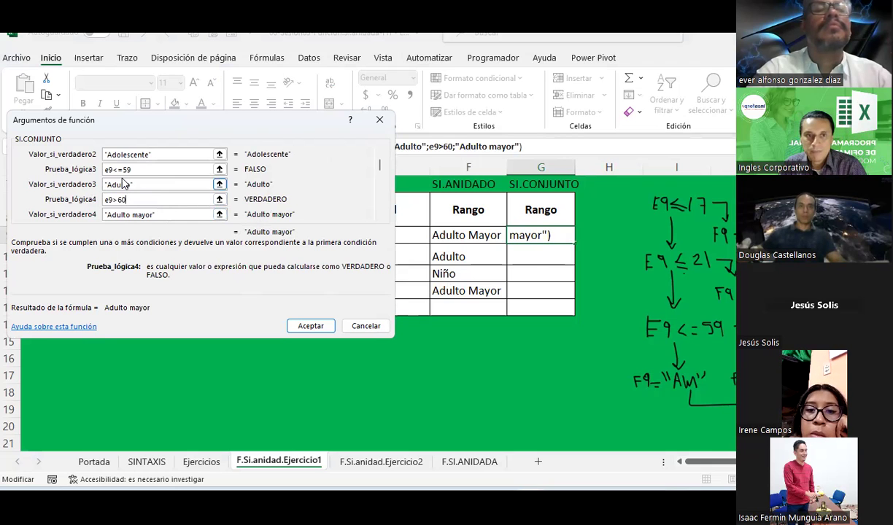
scroll(124, 184, "up", 2)
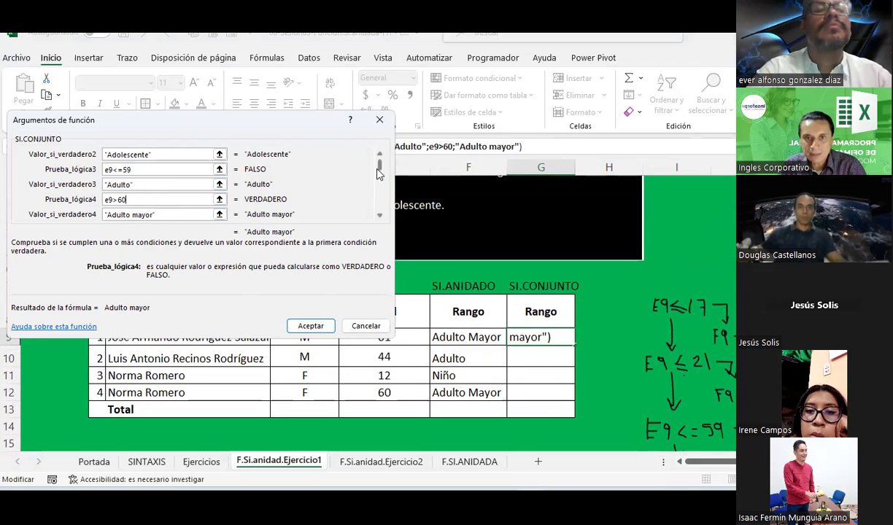
scroll(153, 165, "up", 3)
left_click(146, 155)
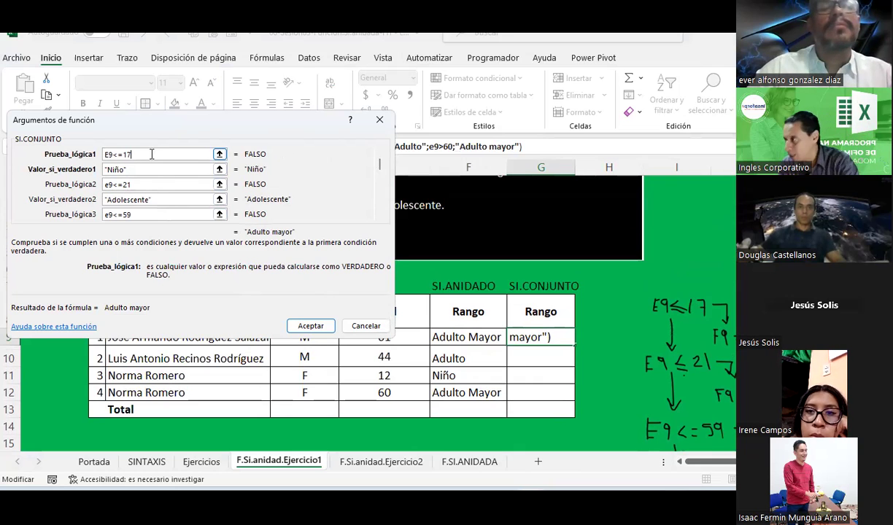
scroll(194, 169, "down", 3)
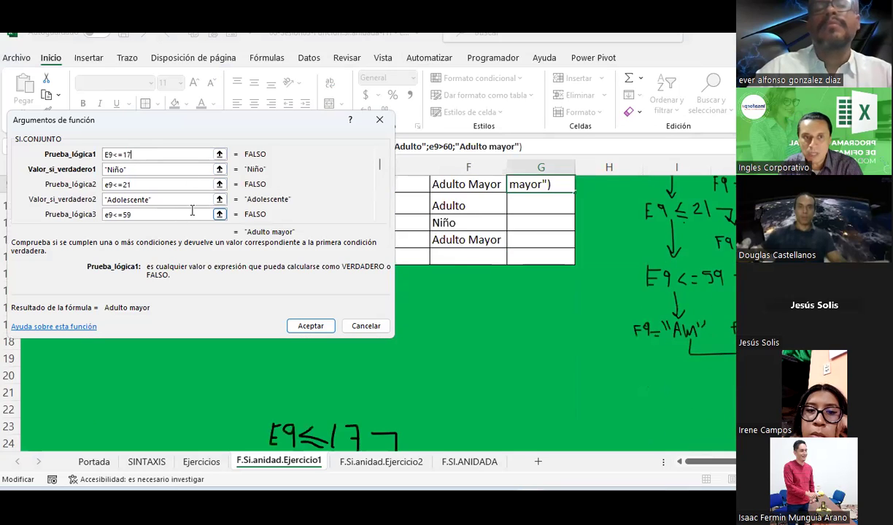
scroll(193, 207, "up", 2)
key("shift+Tab")
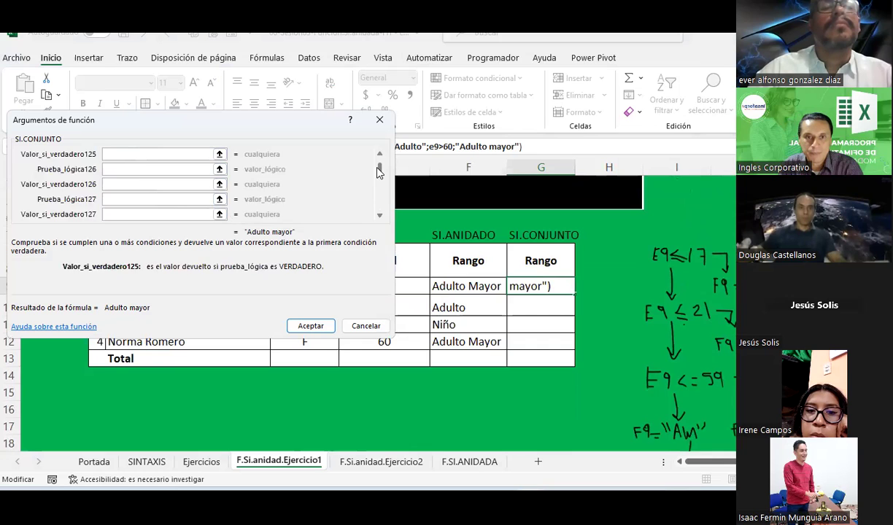
scroll(192, 175, "up", 10)
scroll(182, 179, "up", 3)
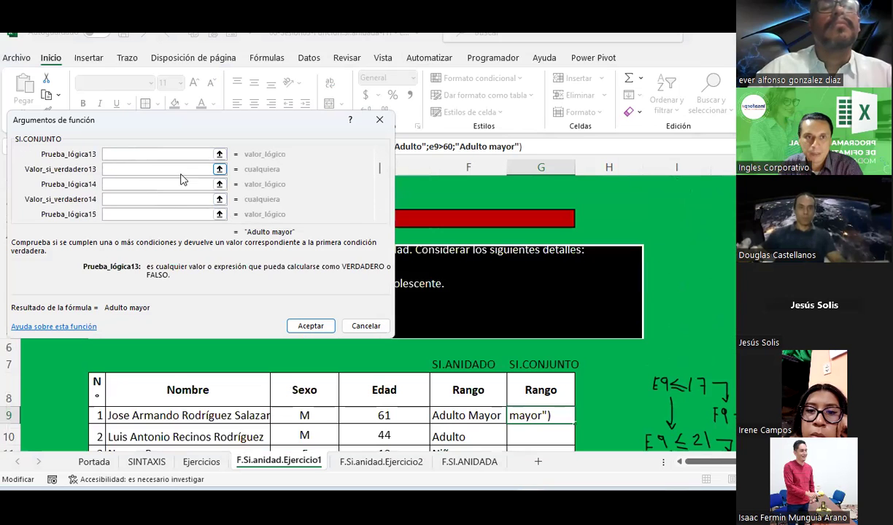
left_click(378, 155)
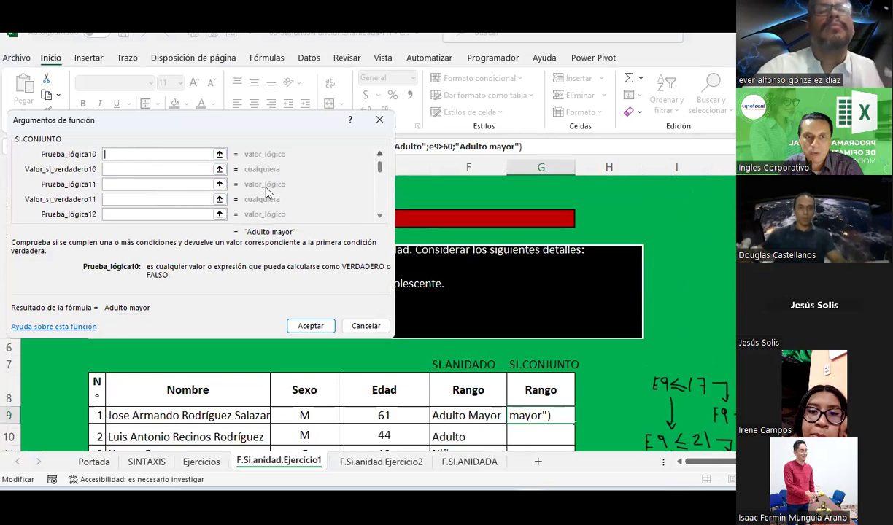
left_click(379, 157)
left_click(379, 156)
left_click(379, 157)
left_click(378, 156)
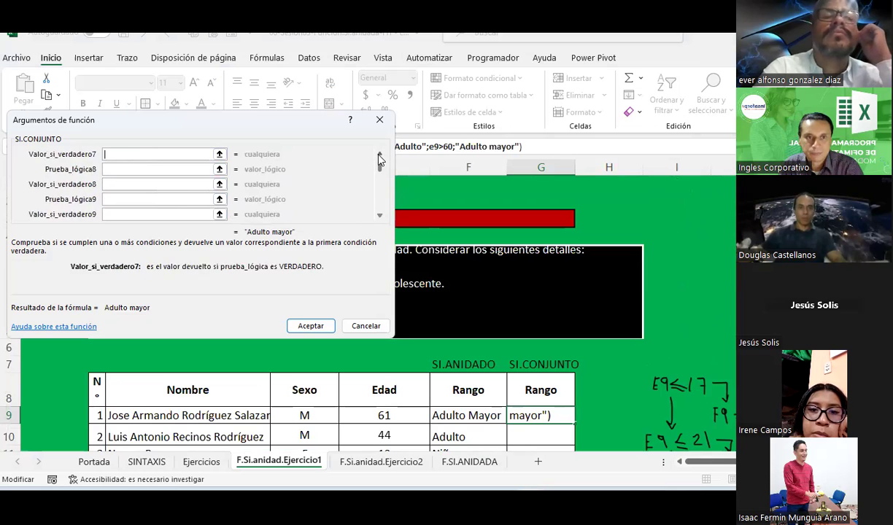
left_click(378, 156)
left_click(379, 156)
left_click(379, 156)
left_click(378, 156)
scroll(658, 324, "down", 1)
scroll(658, 325, "down", 2)
scroll(658, 325, "down", 1)
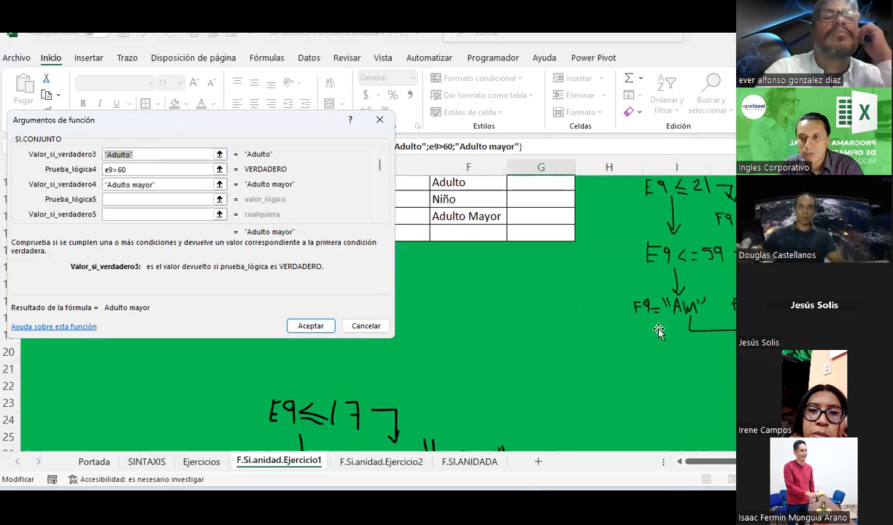
scroll(677, 288, "up", 1)
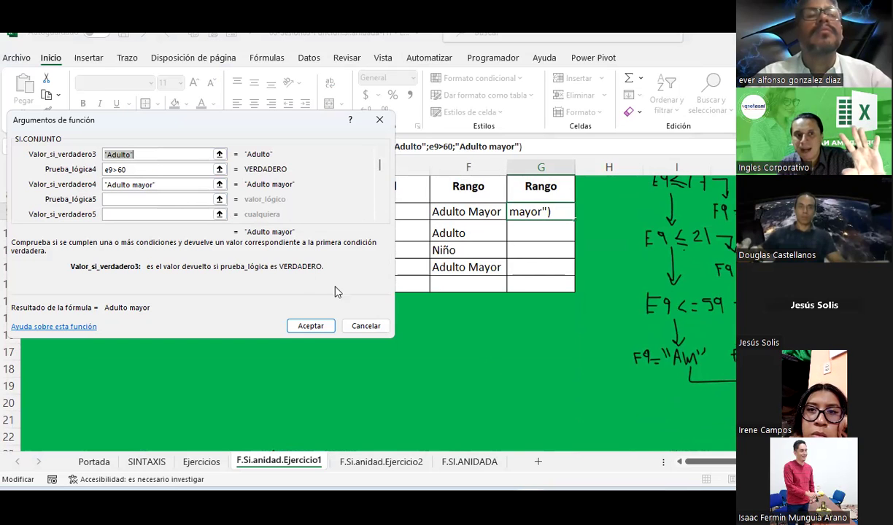
left_click(149, 171)
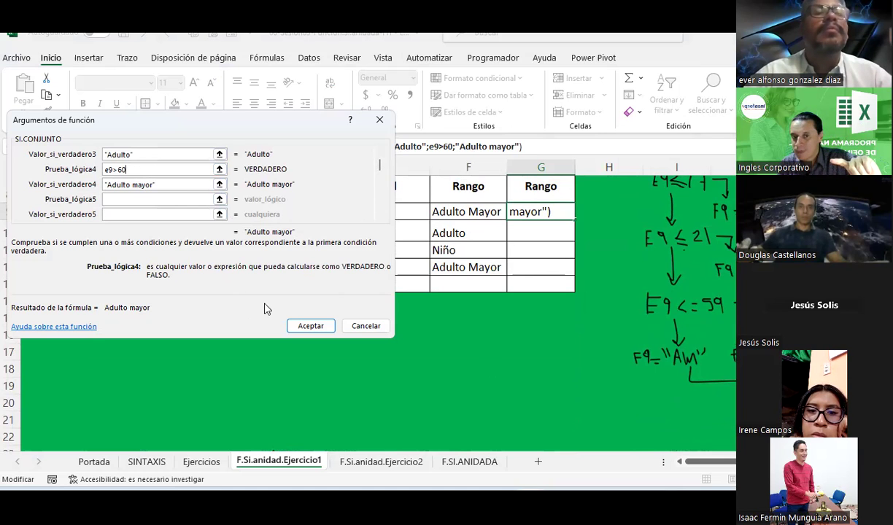
Confirm G9's SI.CONJUNTO, widen column G, and fill it down to G12
left_click(310, 326)
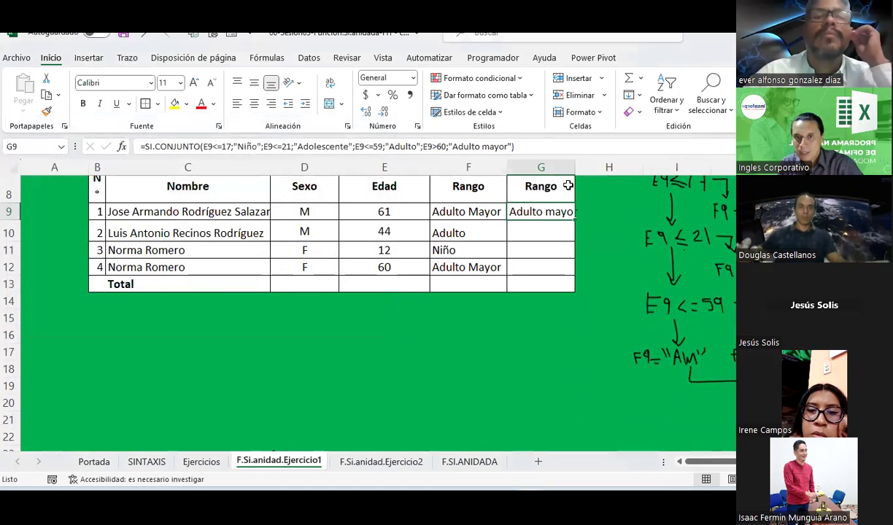
double_click(573, 171)
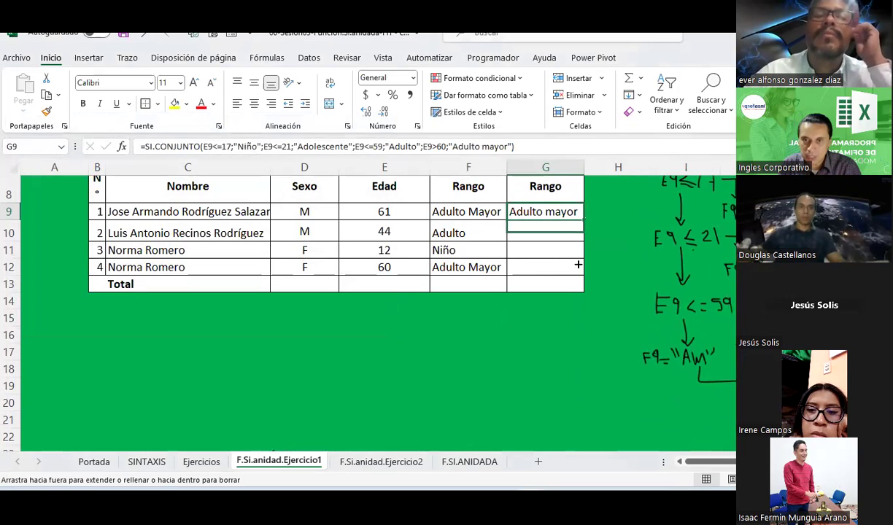
left_click_drag(584, 222, 578, 270)
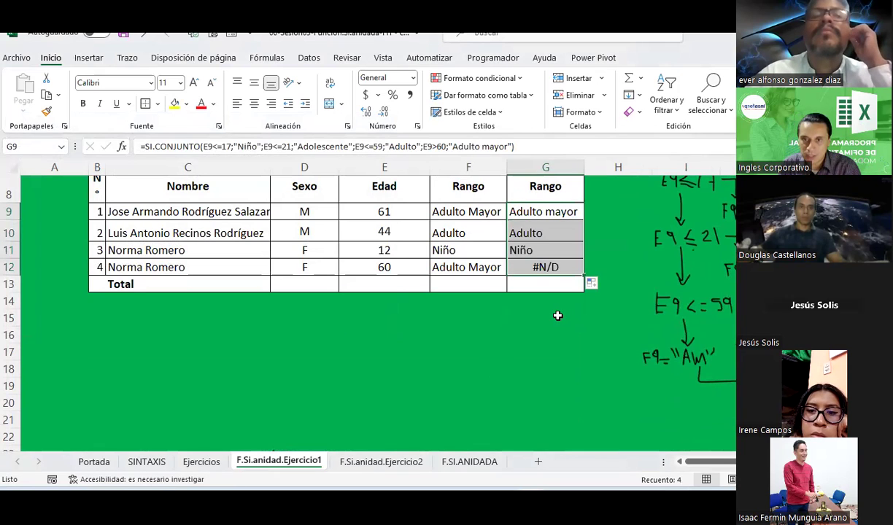
left_click(525, 265)
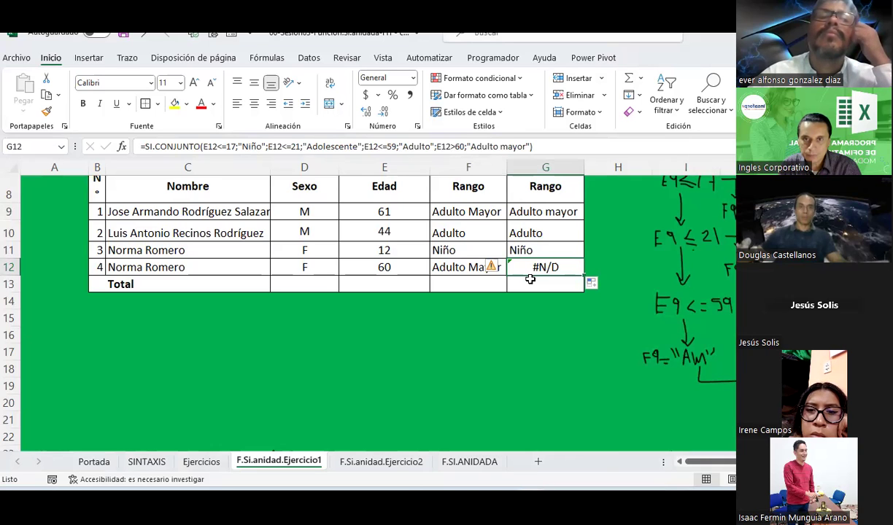
Recommit G12's formula and compare it with G9's to trace the #N/D result
left_click(455, 147)
key("Return")
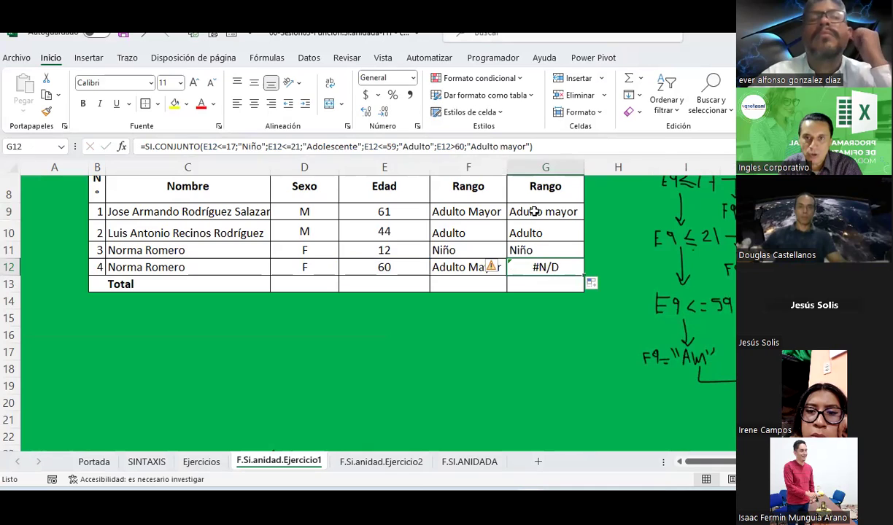
left_click(533, 213)
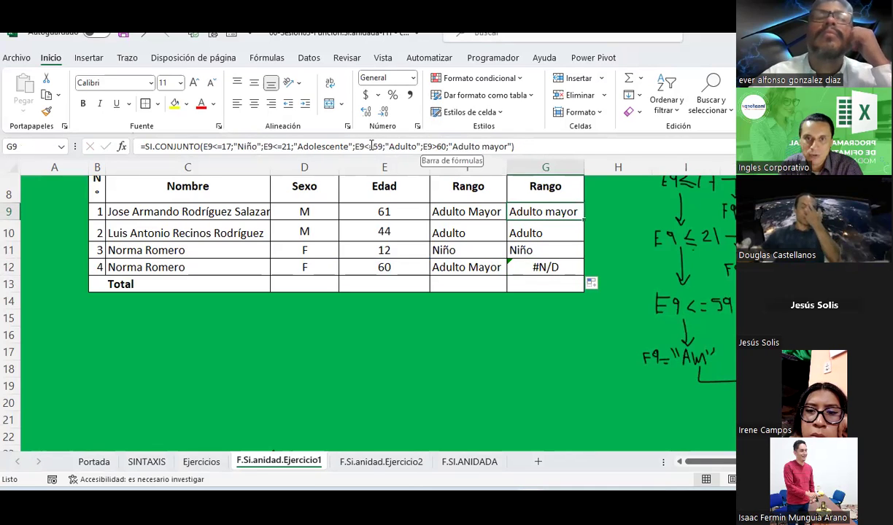
left_click(540, 269)
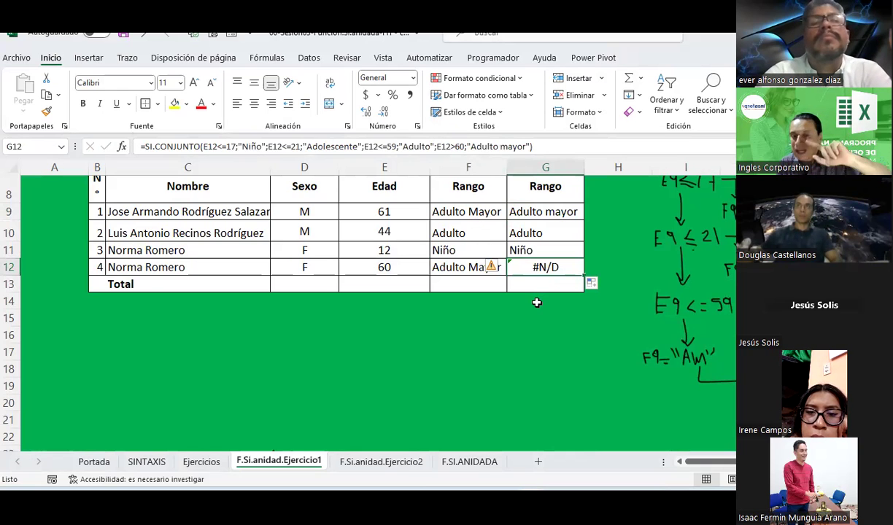
Change G9's last test to E9>=60, refill G9:G12, and compare with F9's nested SI
left_click(525, 213)
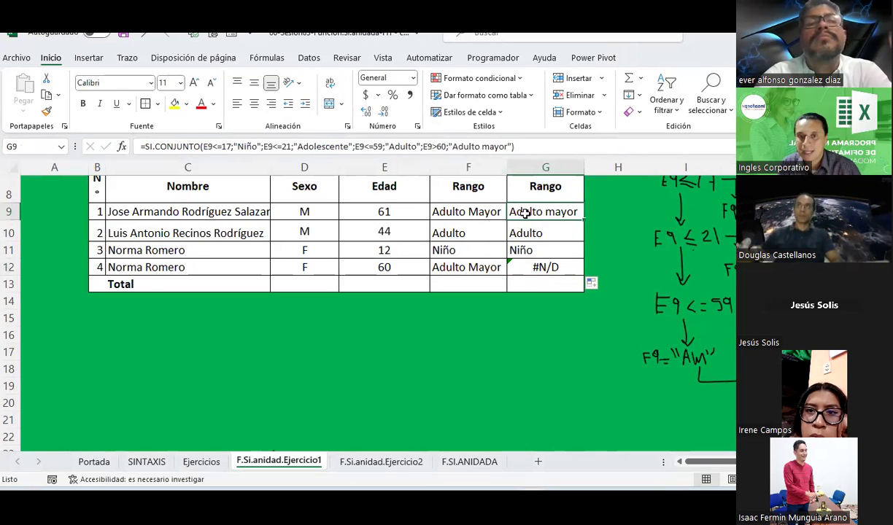
left_click(436, 146)
type("=")
key("Return")
left_click(576, 209)
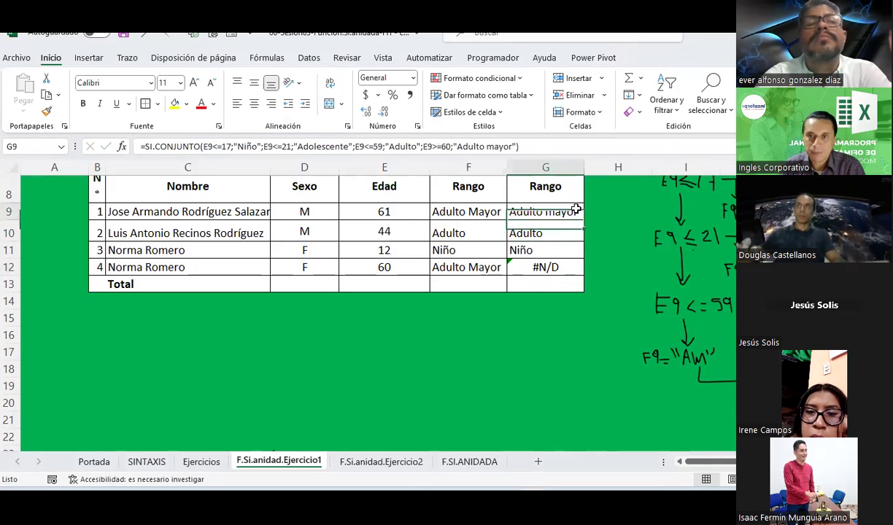
left_click_drag(576, 209, 575, 270)
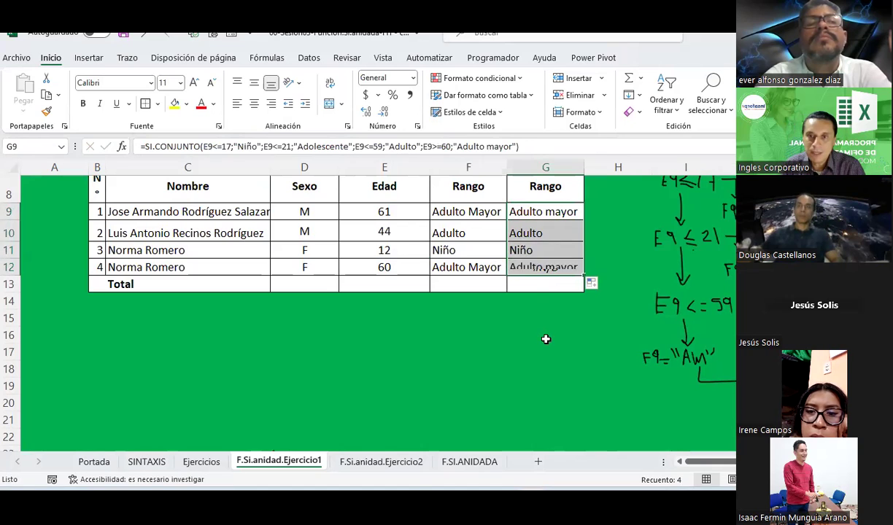
left_click(546, 339)
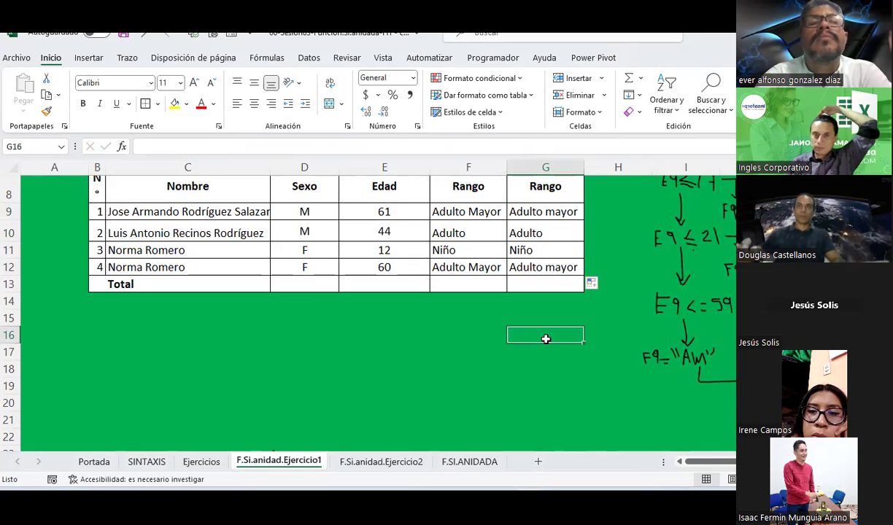
left_click(461, 211)
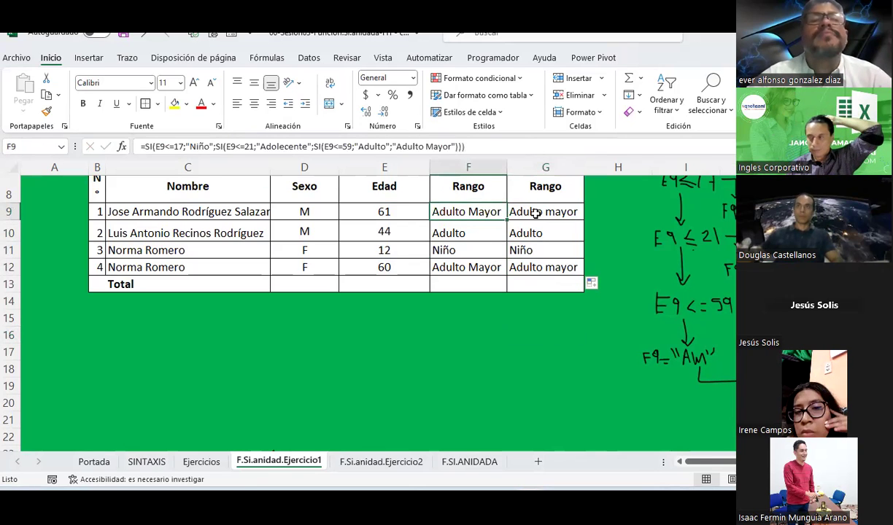
left_click(531, 212)
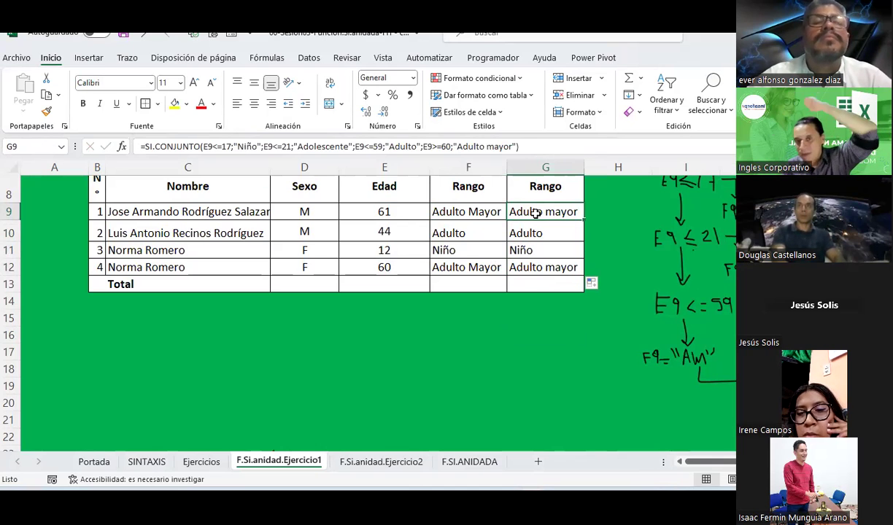
left_click(485, 214)
scroll(560, 315, "up", 1)
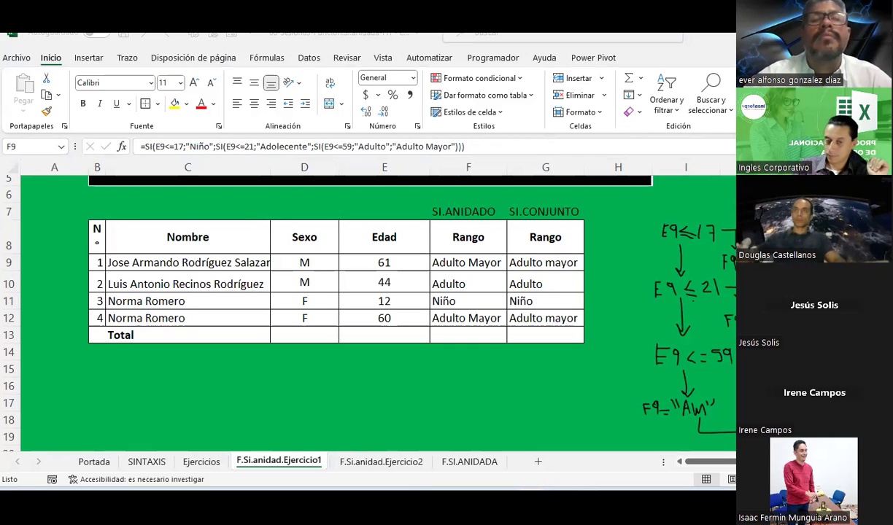
Display F9's nested SI formula and save the workbook with Ctrl+S
left_click(591, 365)
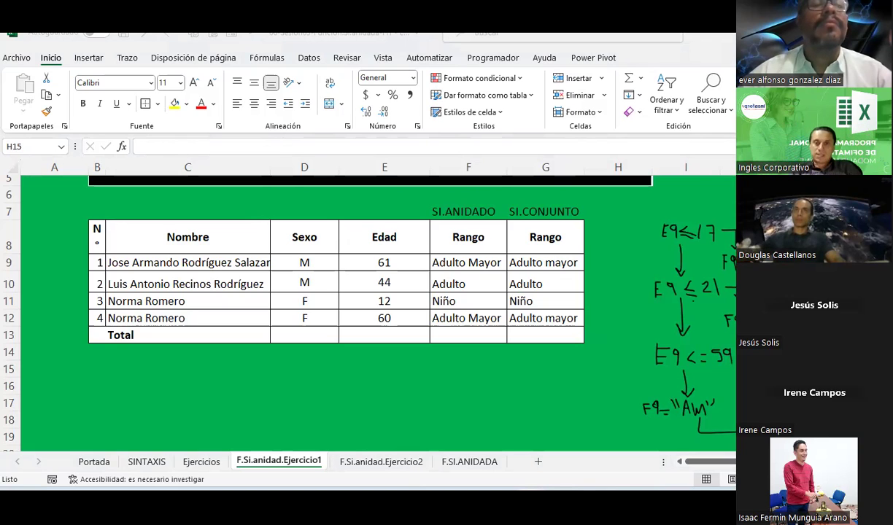
left_click(484, 259)
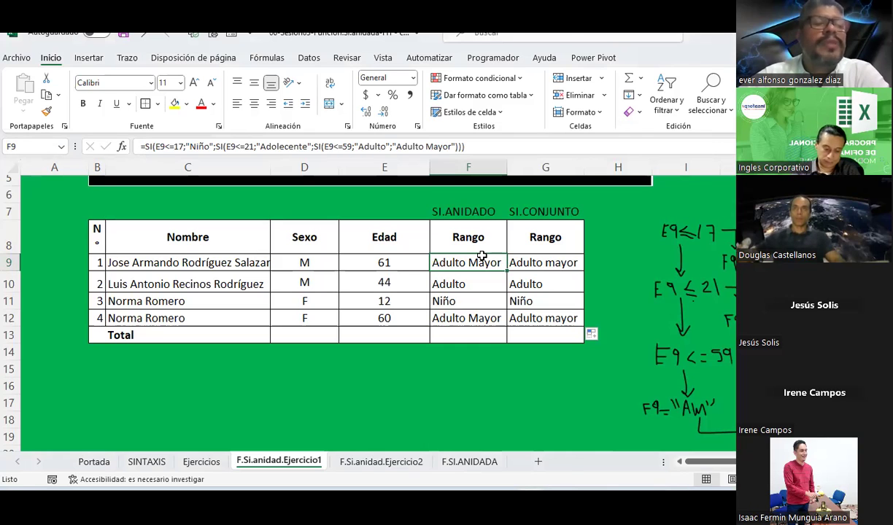
key("ctrl+s")
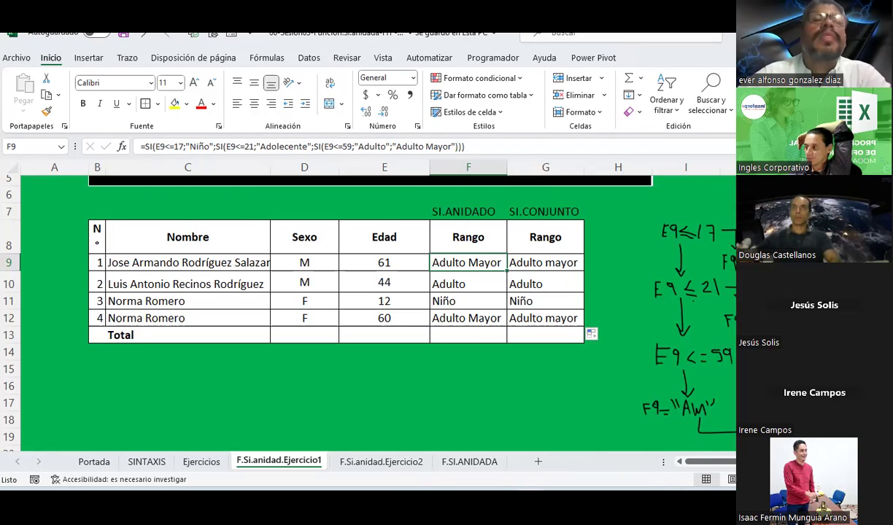
key("alt+Tab")
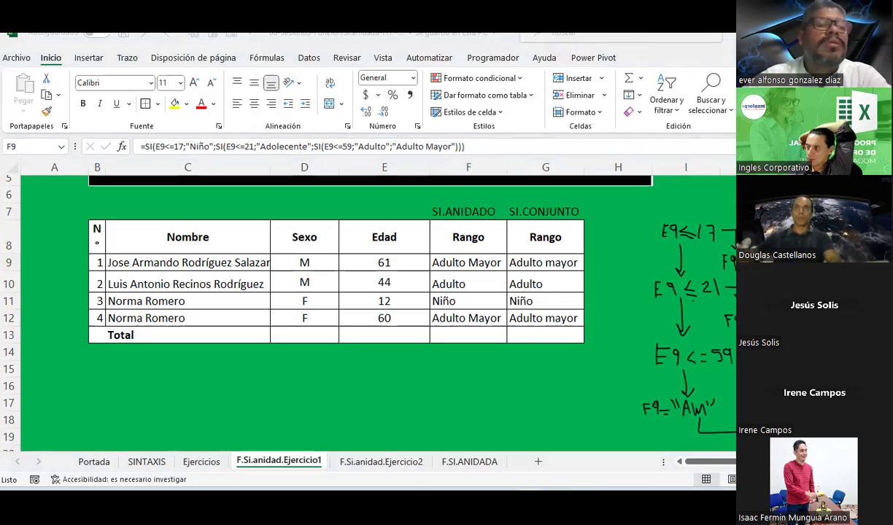
Go to the F.SI.ANIDADA sheet with days-to-expire -470.00 to 77.00 and select D23
left_click(393, 484)
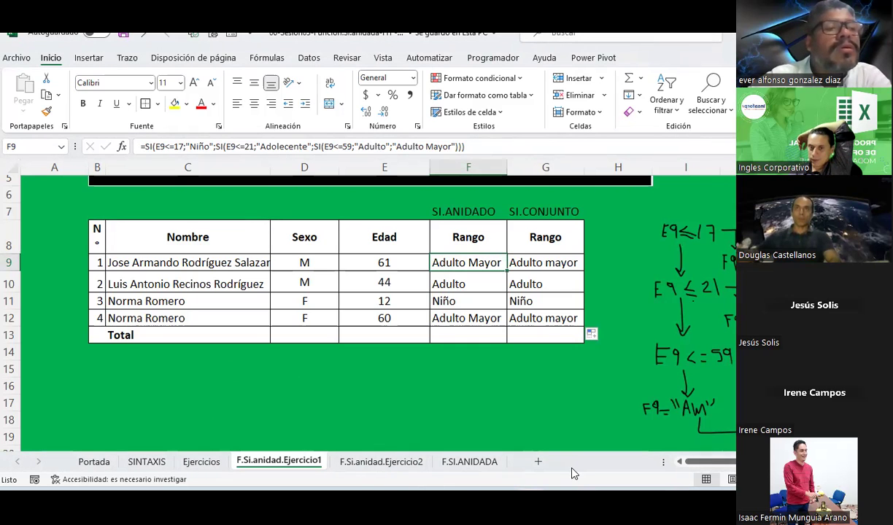
right_click(494, 459)
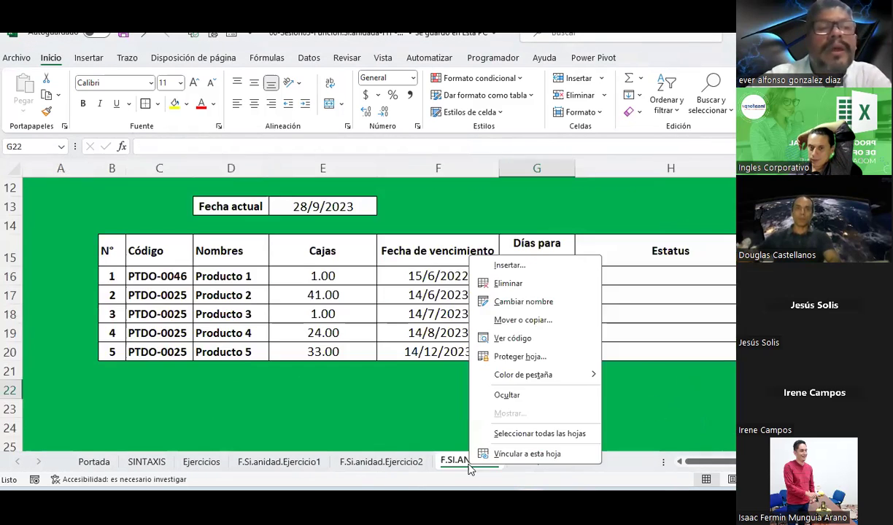
left_click(375, 412)
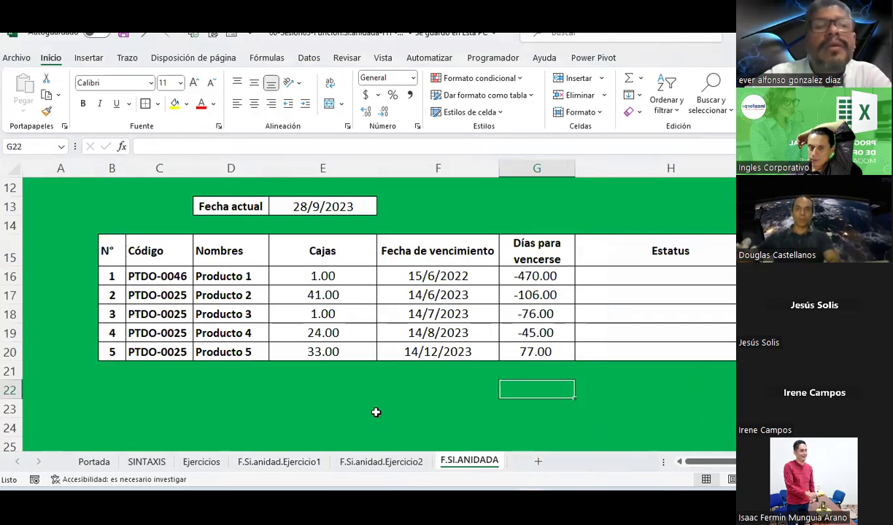
right_click(13, 464)
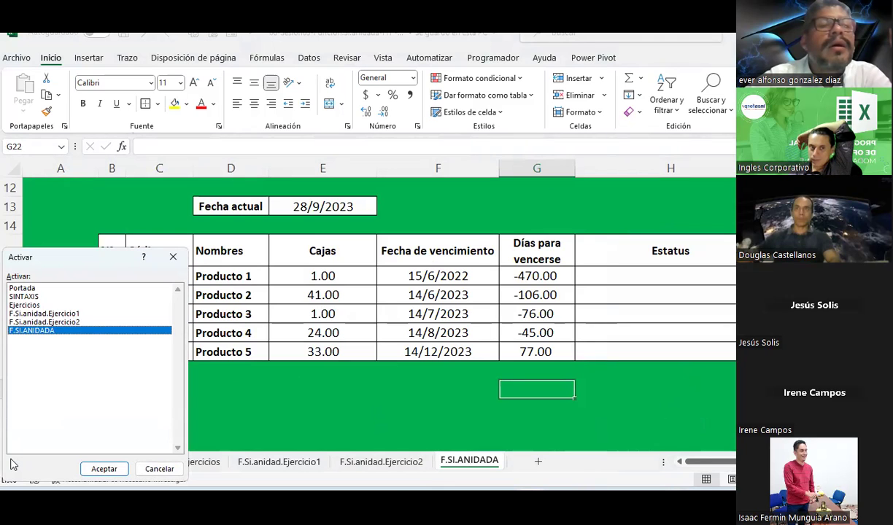
left_click(150, 471)
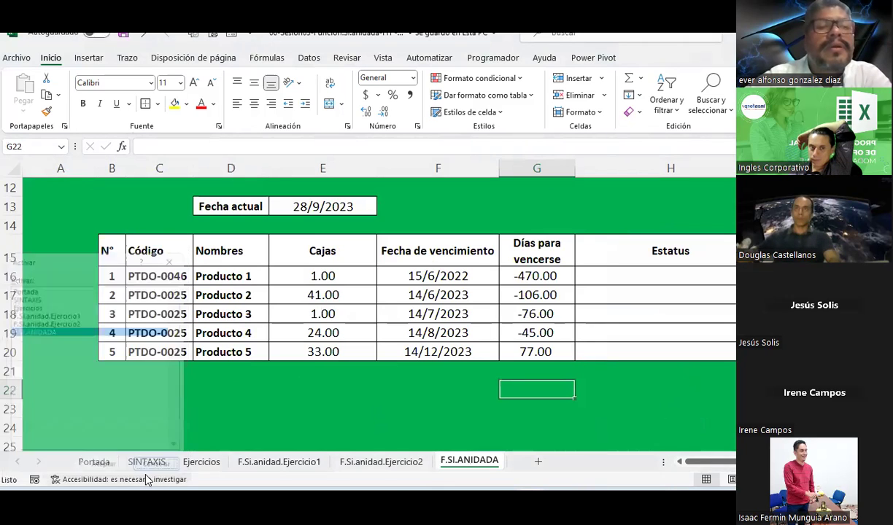
right_click(20, 463)
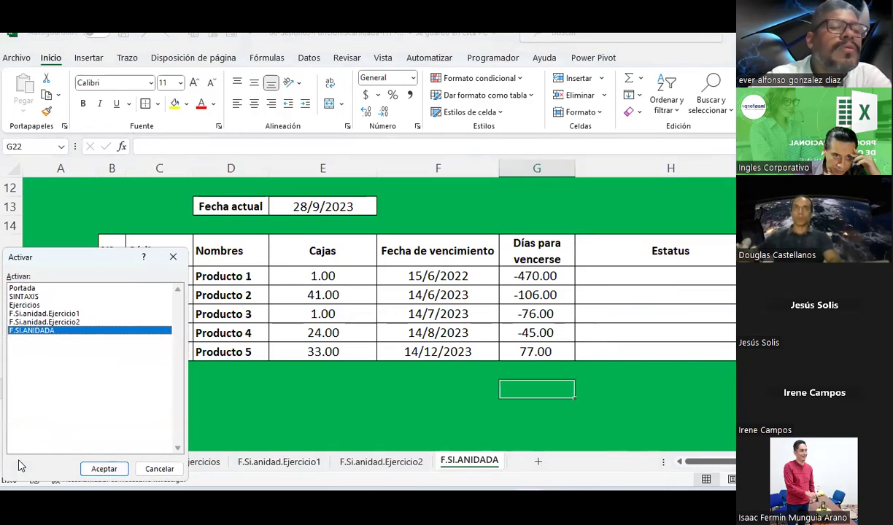
left_click(159, 470)
left_click(261, 409)
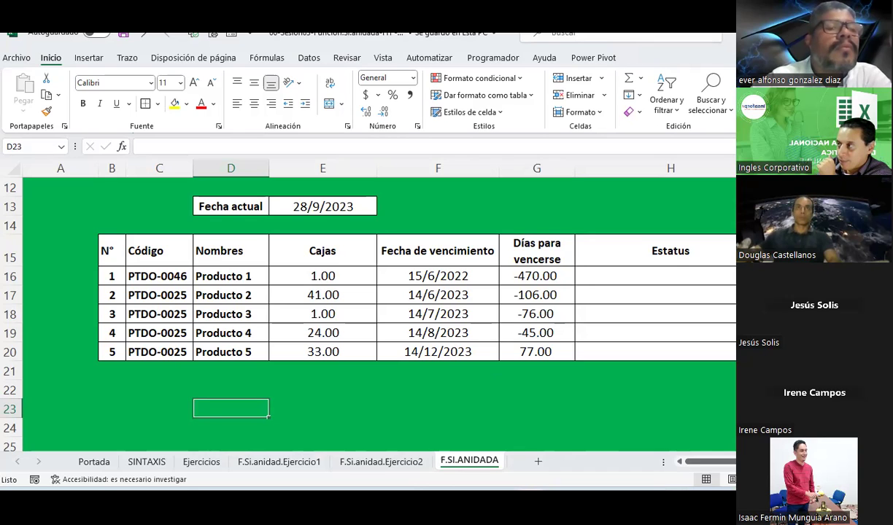
key("alt+Tab")
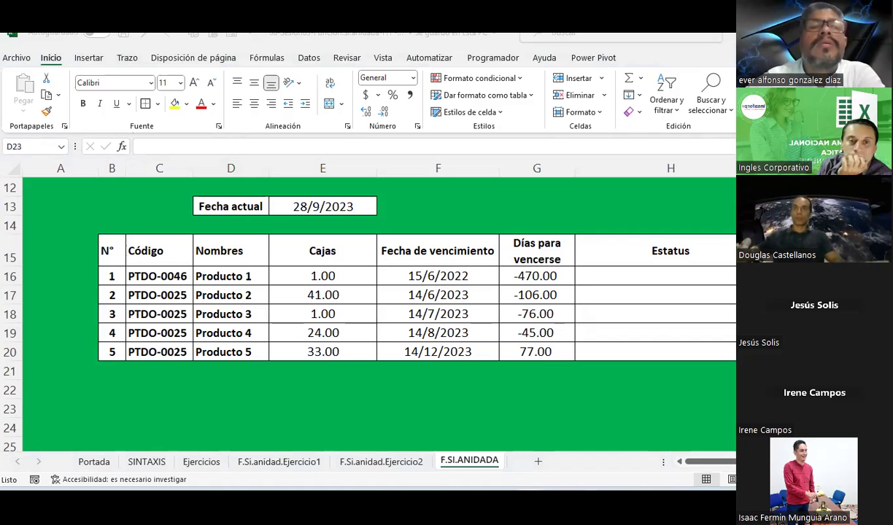
left_click(232, 410)
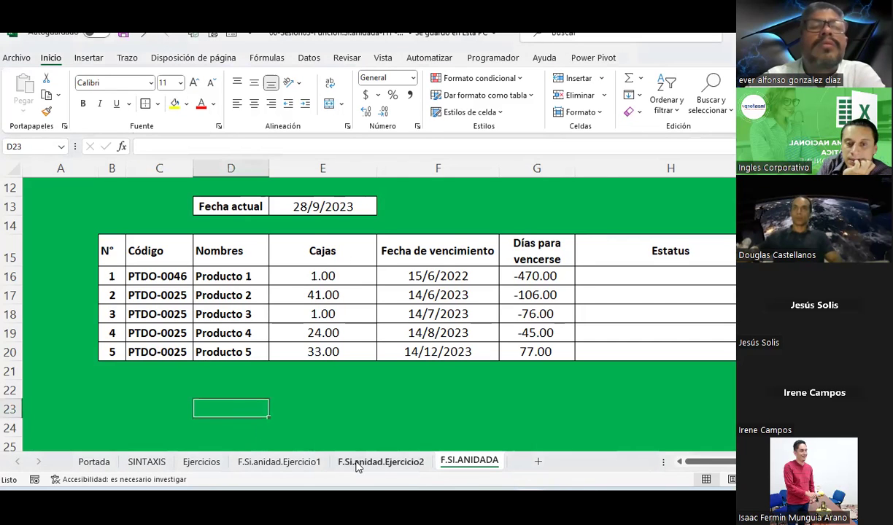
On the F.Si.anidad.Ejercicio1 sheet, copy F9's full nested SI formula from the formula bar without changing F9
left_click(357, 465)
left_click(297, 464)
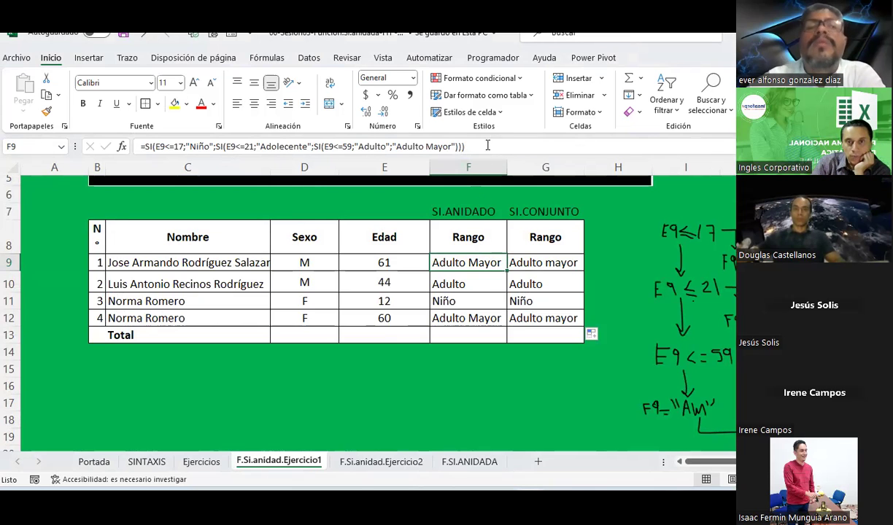
left_click_drag(467, 147, 140, 147)
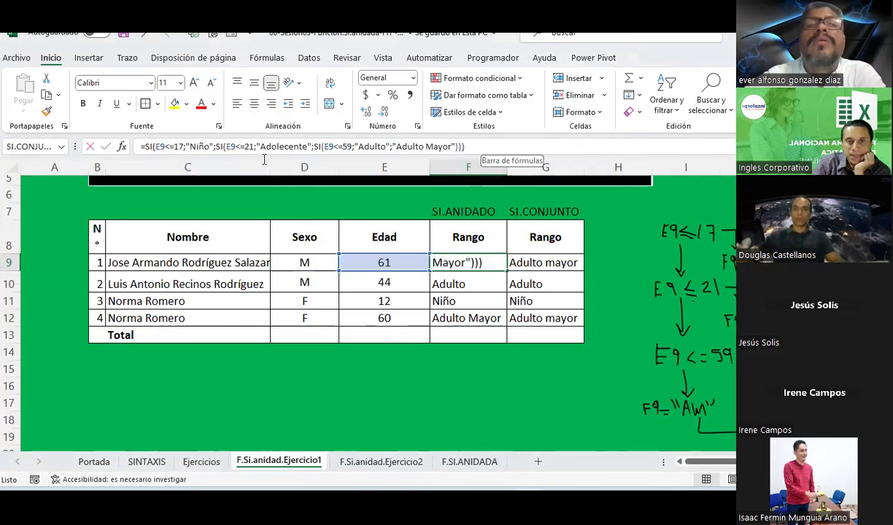
right_click(173, 147)
left_click(211, 179)
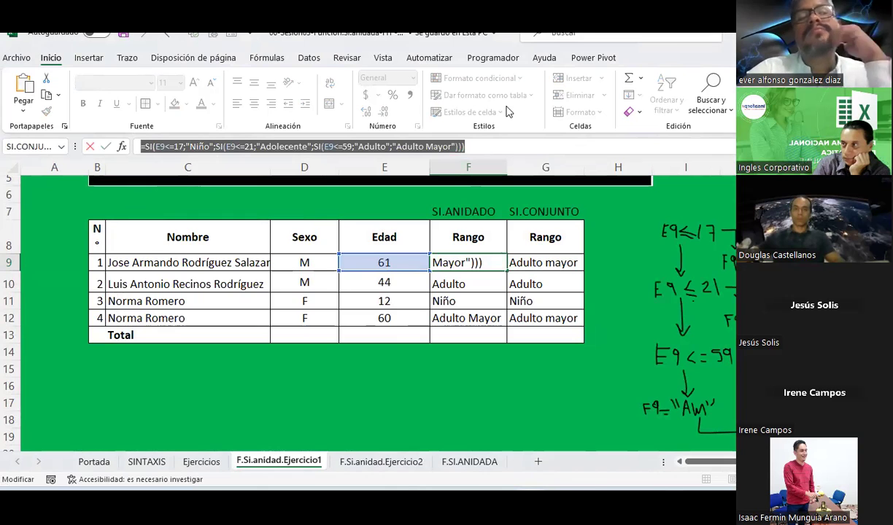
key("Escape")
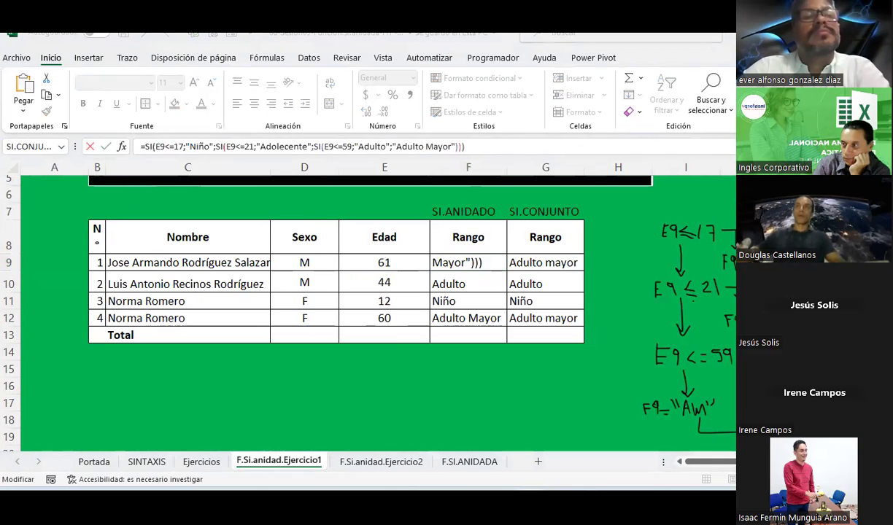